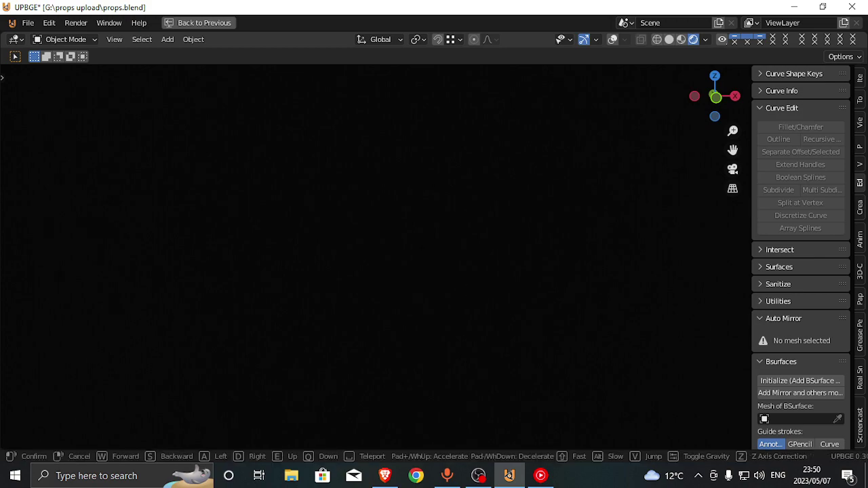
# Fly around the desk scene to examine the PC tower, curved monitor, chair and the can on its coaster
pyautogui.press('a')
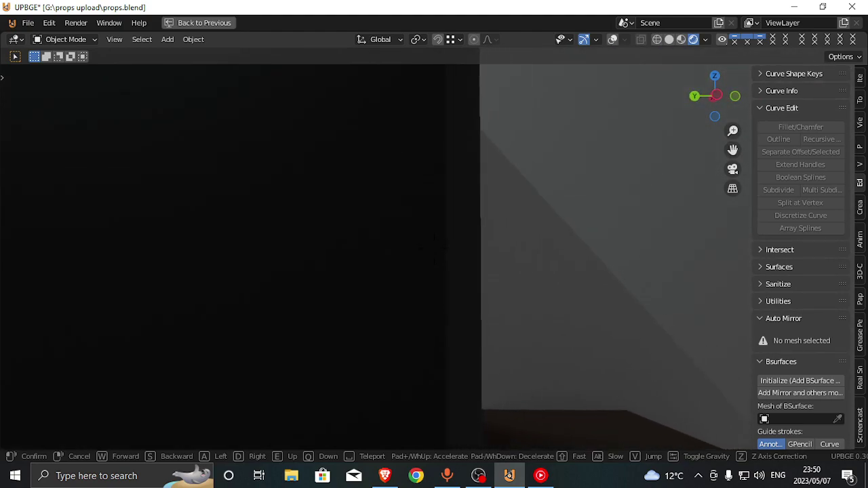
pyautogui.press('s')
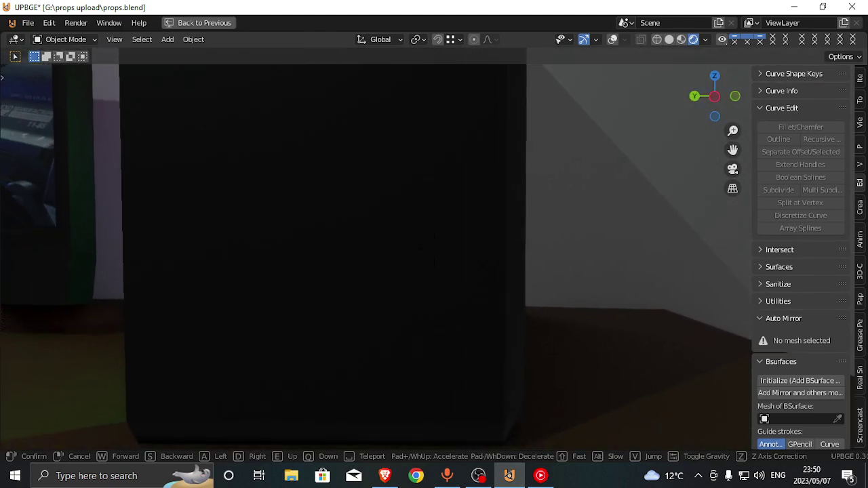
pyautogui.press('s')
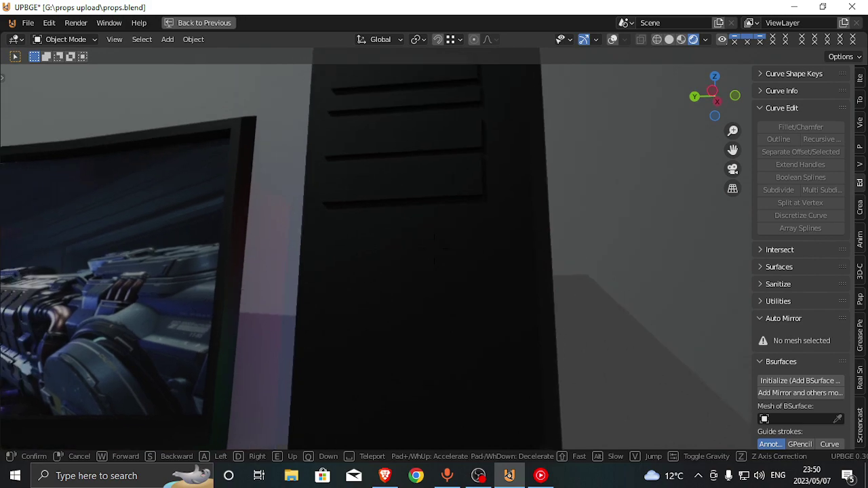
pyautogui.press('s')
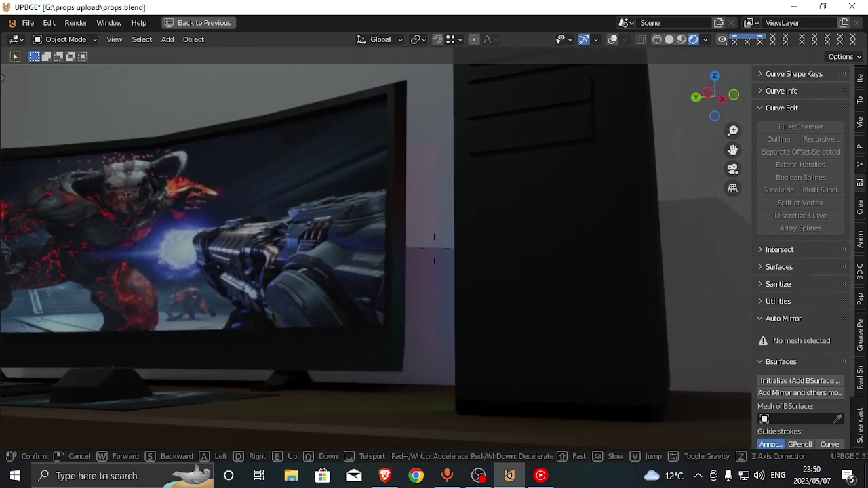
pyautogui.press('s')
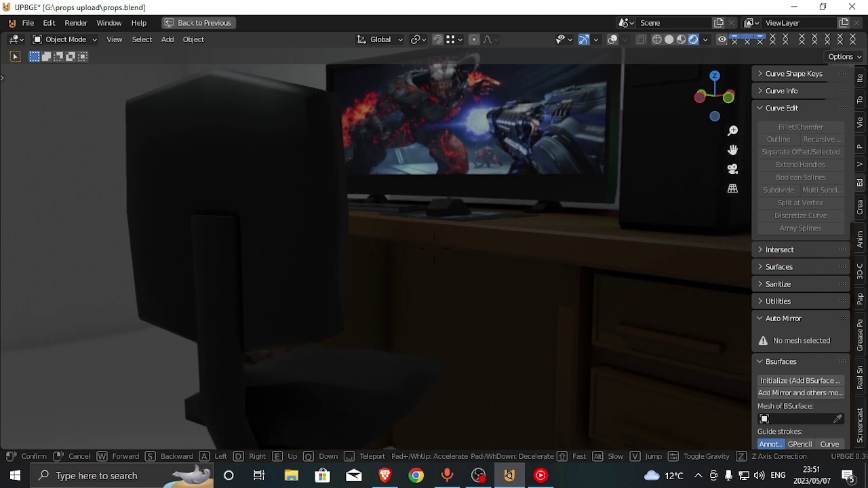
pyautogui.press('s')
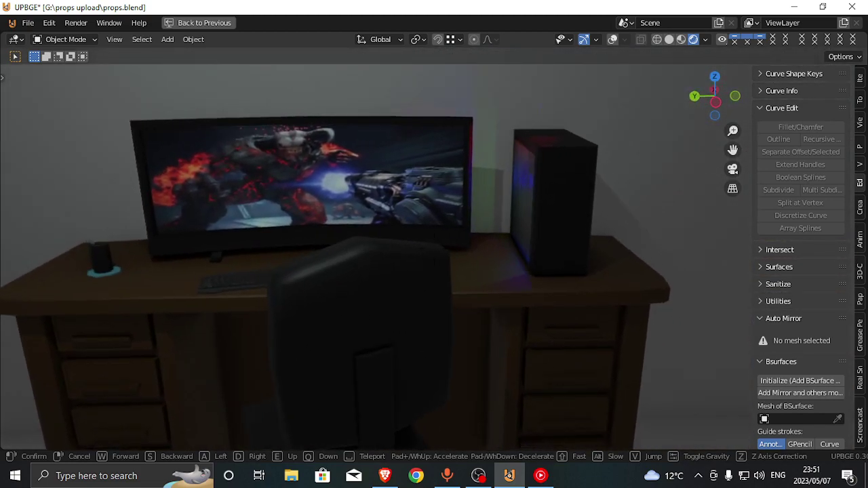
pyautogui.press('a')
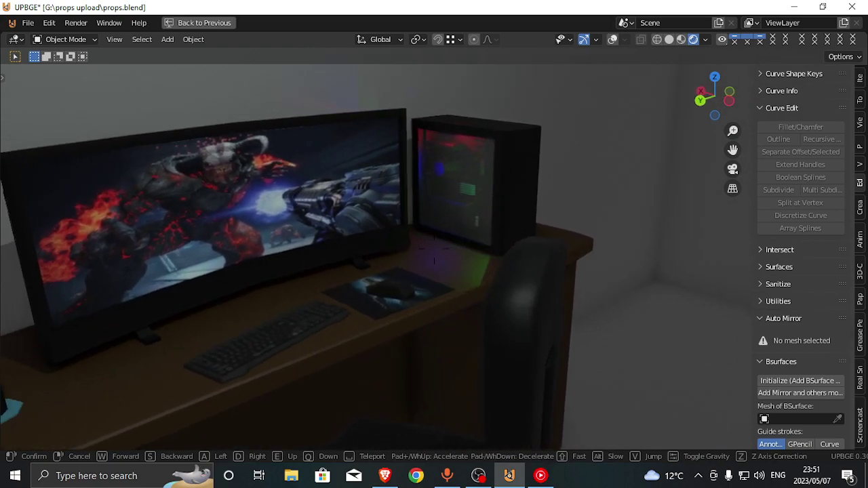
pyautogui.press('s')
pyautogui.press('w')
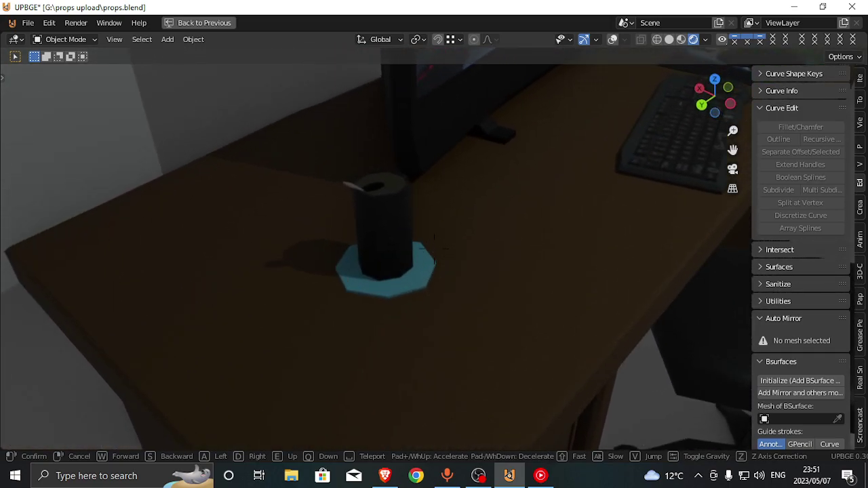
pyautogui.press('w')
# Fly in close to the keyboard and examine its keys from the number pad across to the Esc side
pyautogui.press('d')
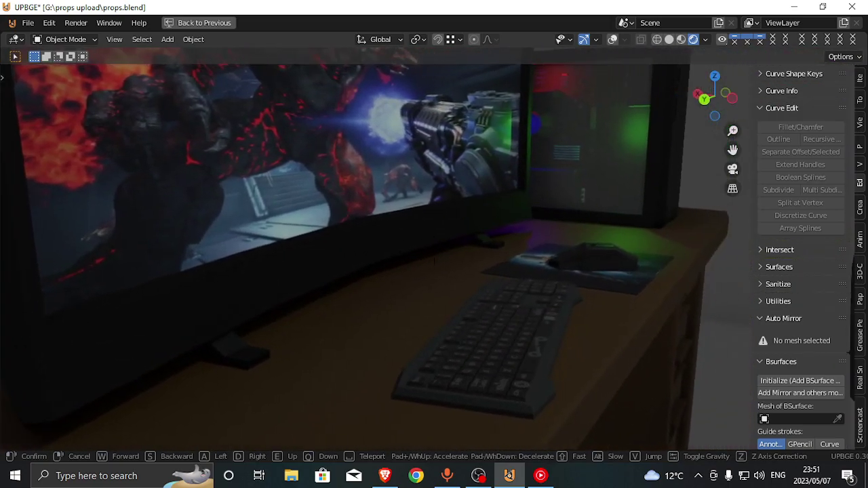
pyautogui.press('d')
pyautogui.press('d')
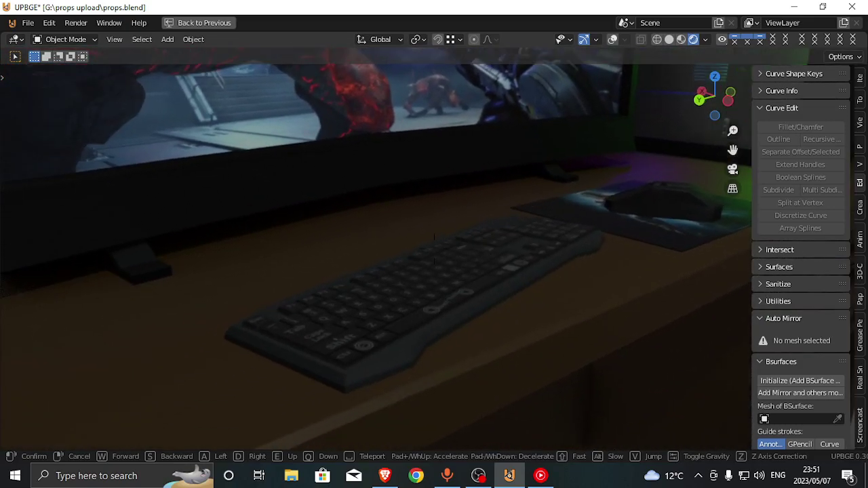
pyautogui.press('w')
pyautogui.moveTo(434, 244)
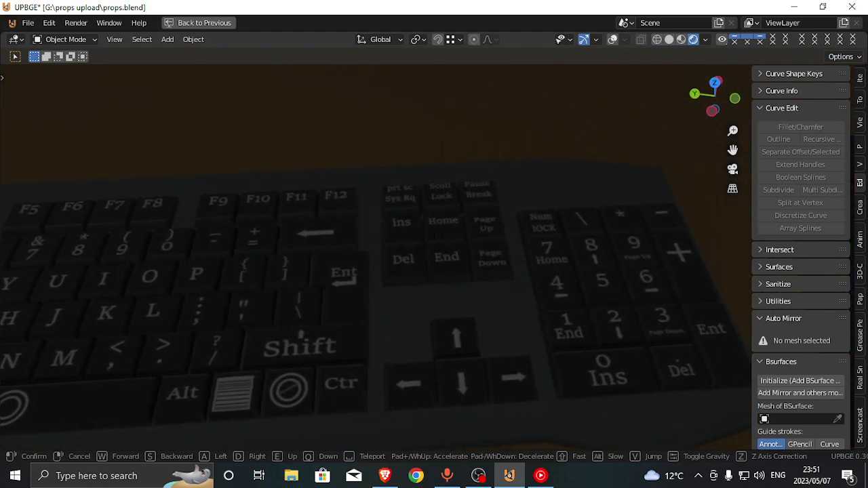
pyautogui.press('a')
pyautogui.press('a')
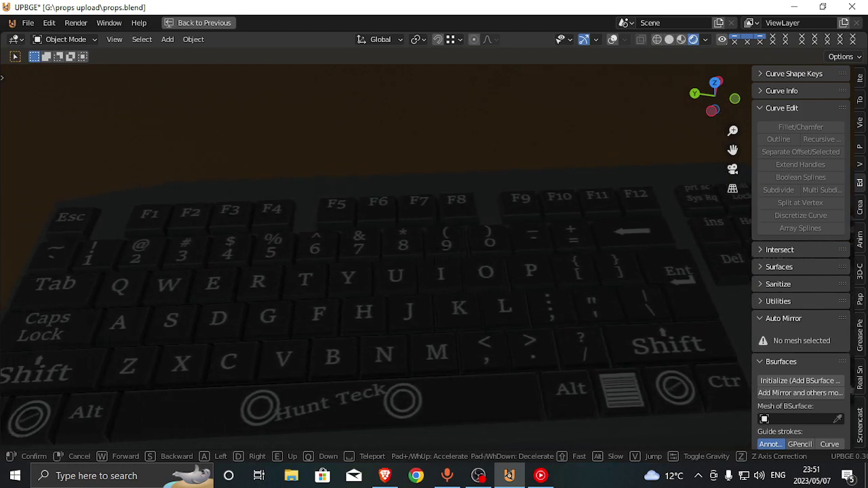
pyautogui.press('a')
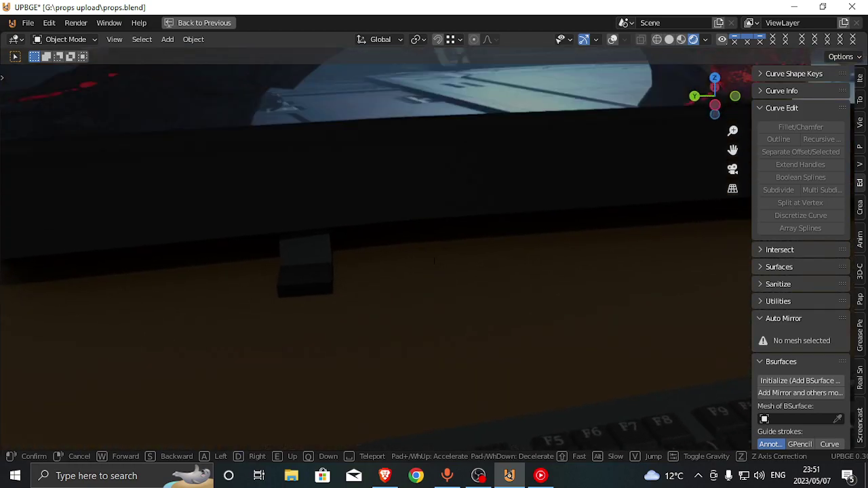
# Remove the glass side panel from the PC case so that the internal components stay in place and exposed
pyautogui.press('s')
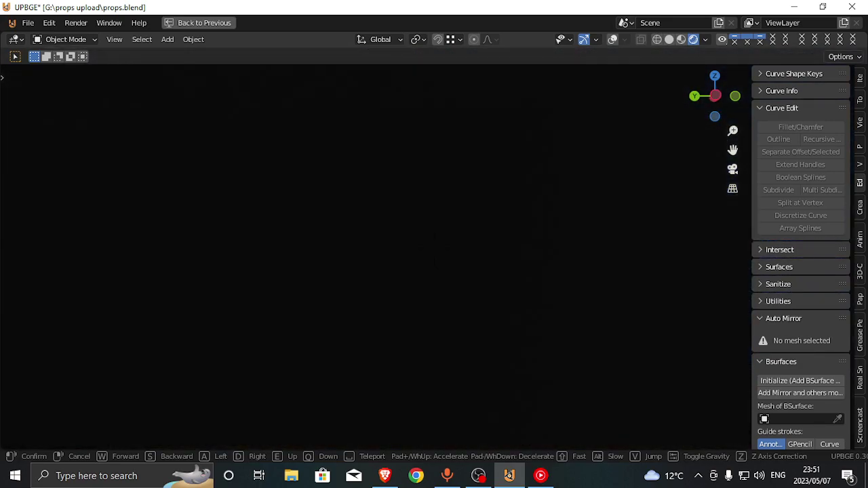
pyautogui.press('s')
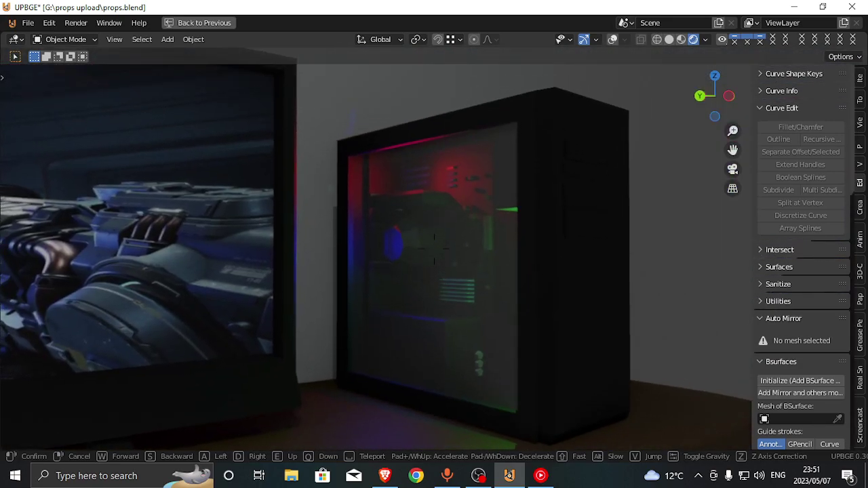
pyautogui.press('w')
pyautogui.click(440, 236)
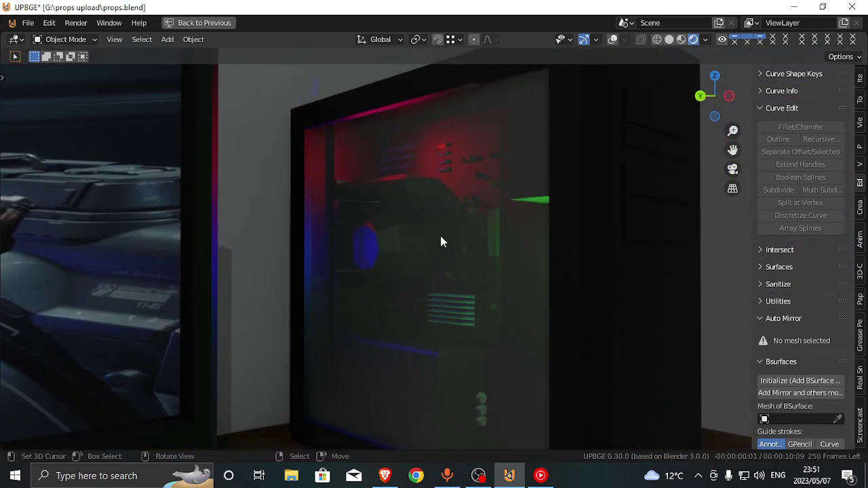
pyautogui.rightClick(440, 236)
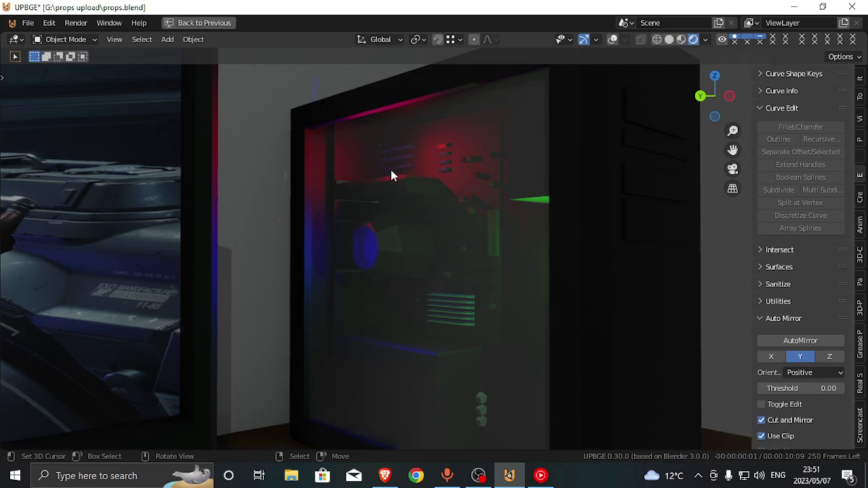
pyautogui.press('Delete')
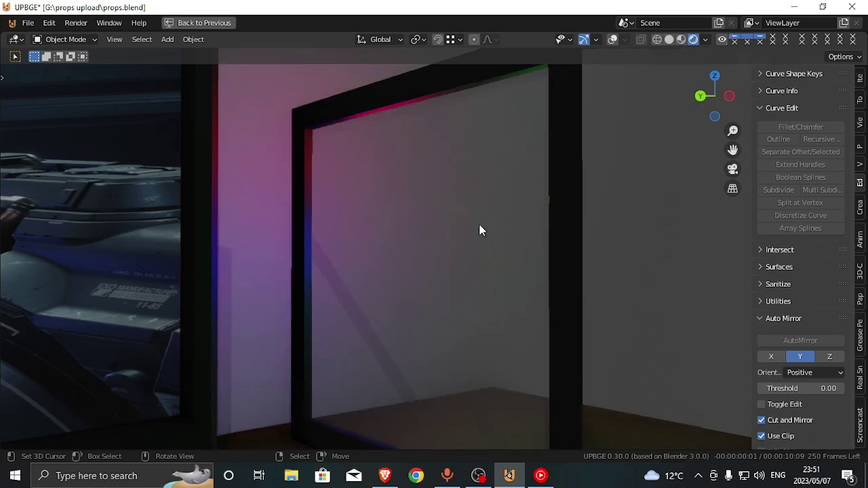
pyautogui.hotkey('ctrl', 'z')
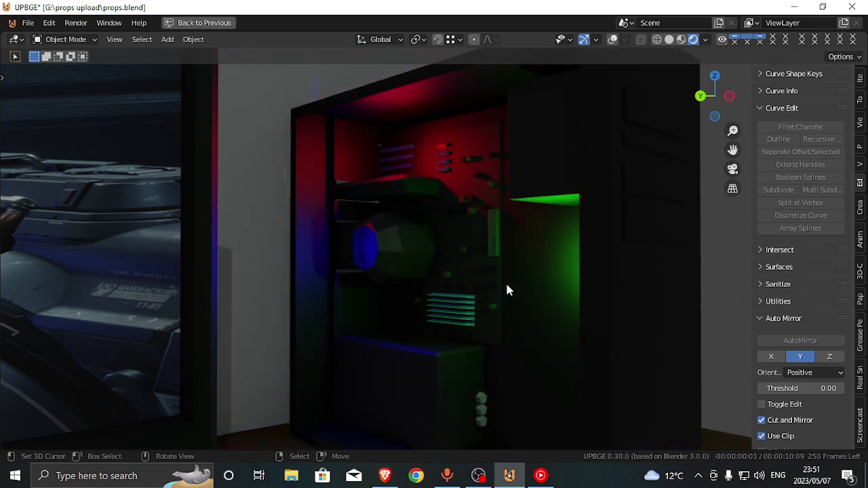
# Fly into the open PC case and examine the lower motherboard area and the power supply
pyautogui.hotkey('shift', '`')
pyautogui.press('w')
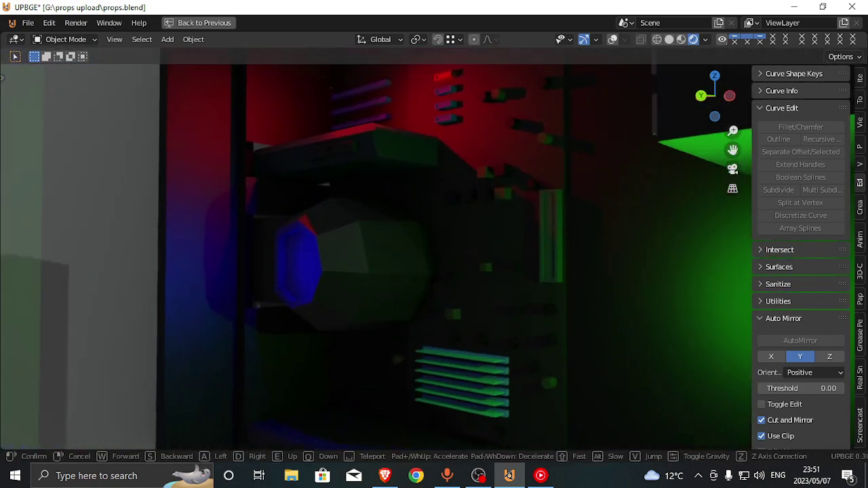
pyautogui.press('a')
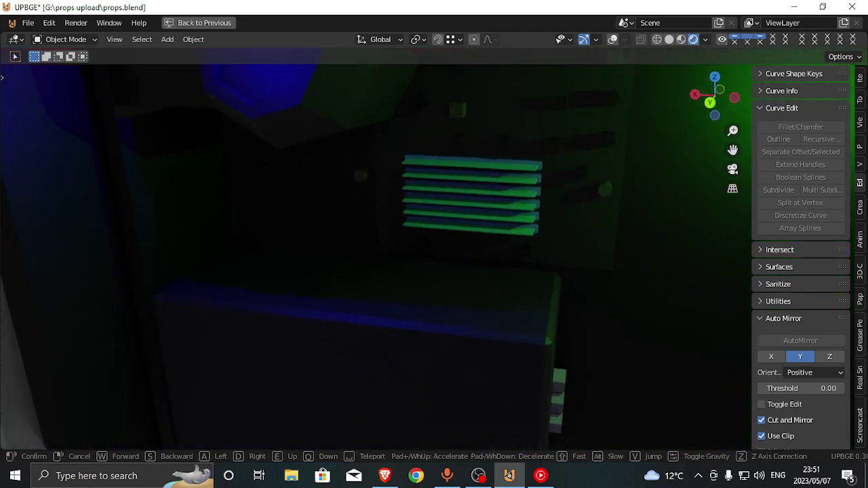
pyautogui.press('w')
pyautogui.press('s')
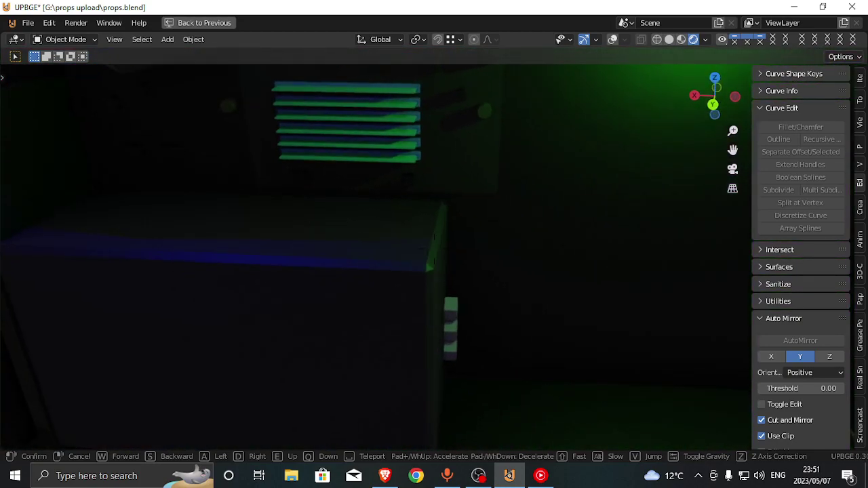
pyautogui.press('d')
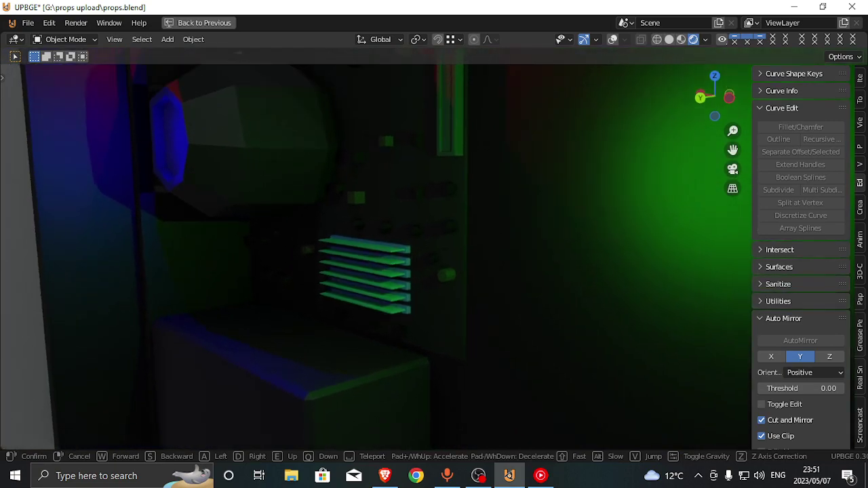
pyautogui.press('s')
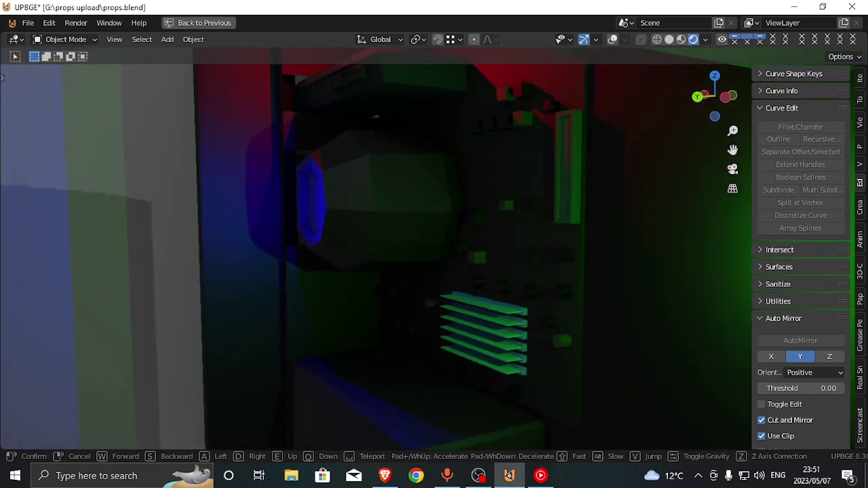
# Examine the graphics card with its three fans and the faceted blue-lit cooler inside the PC case
pyautogui.press('e')
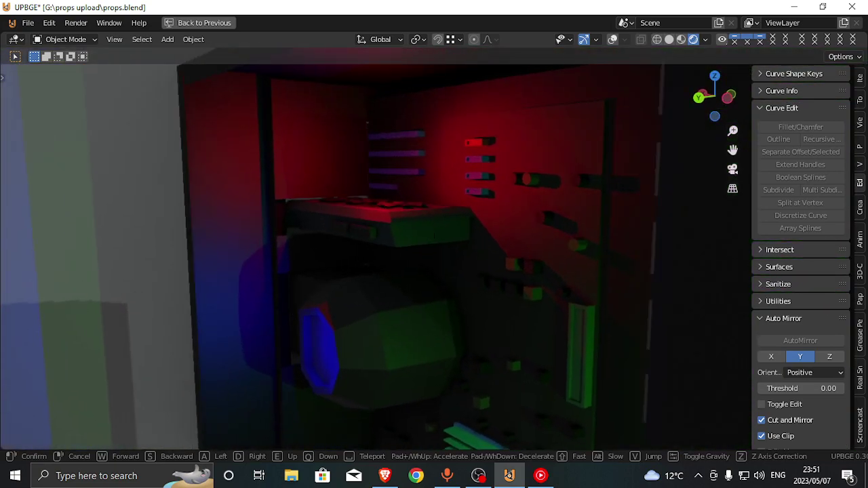
pyautogui.press('a')
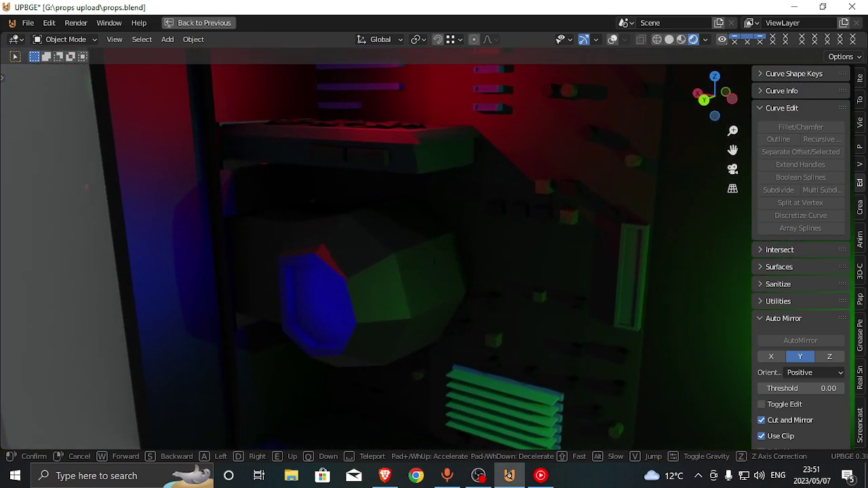
pyautogui.press('a')
pyautogui.press('w')
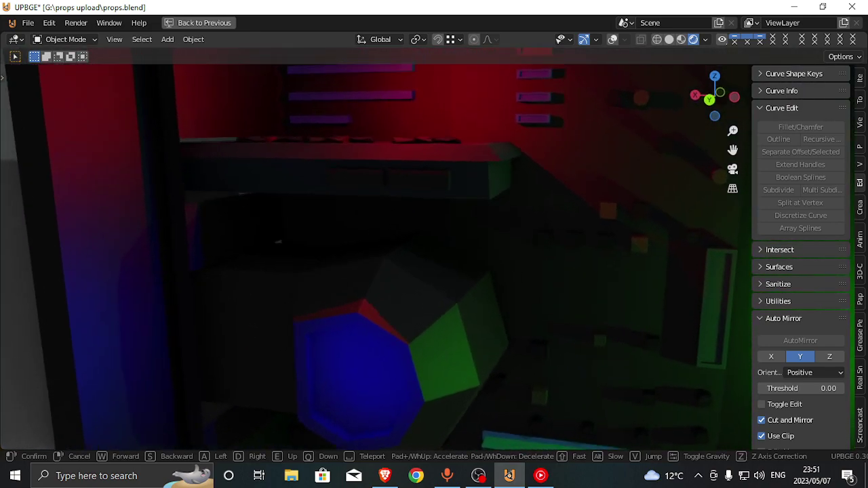
pyautogui.press('e')
pyautogui.press('w')
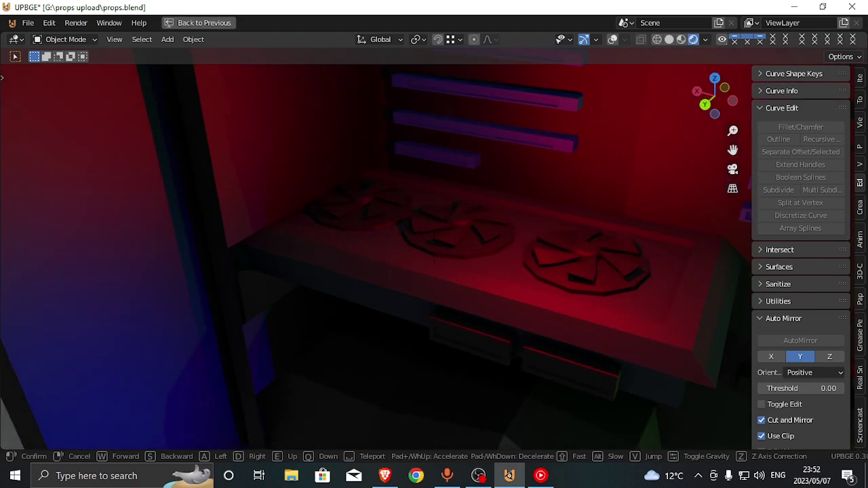
pyautogui.press('d')
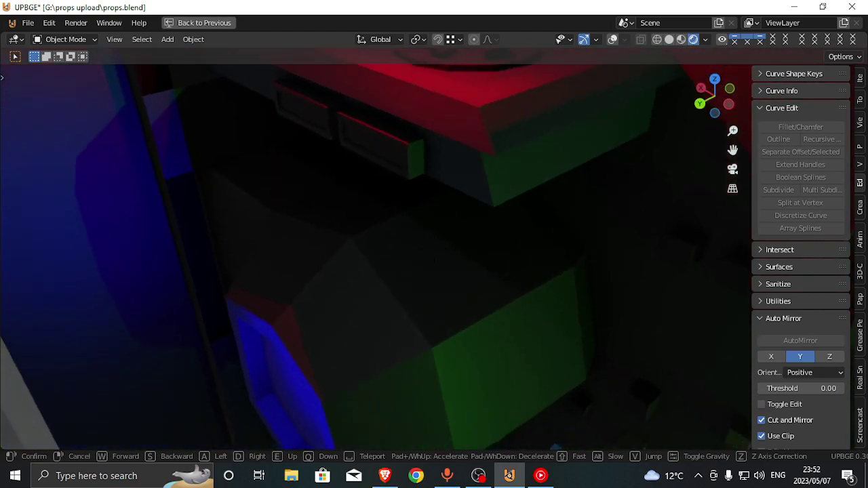
pyautogui.press('q')
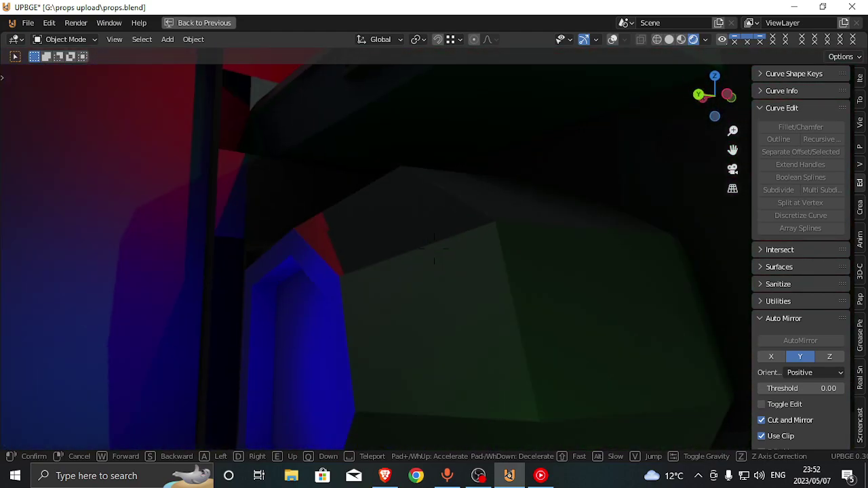
pyautogui.press('q')
pyautogui.press('a')
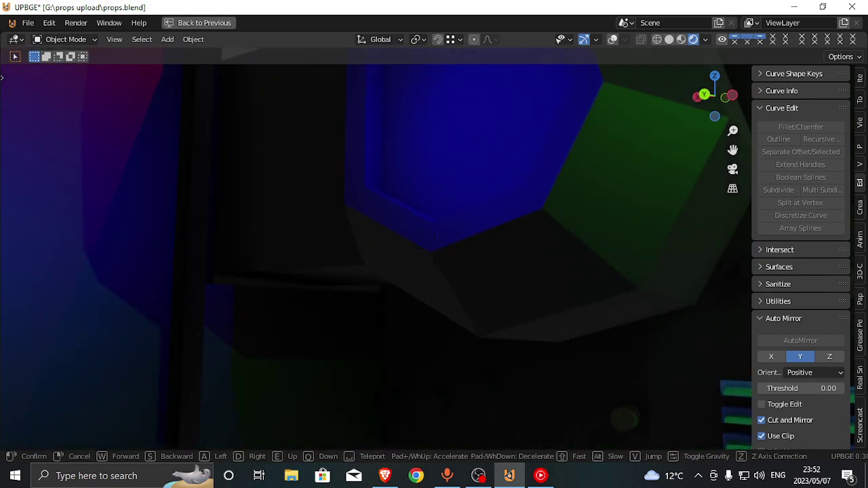
# Remove the room wall around the desk and bring the back of the PC case into view
pyautogui.press('w')
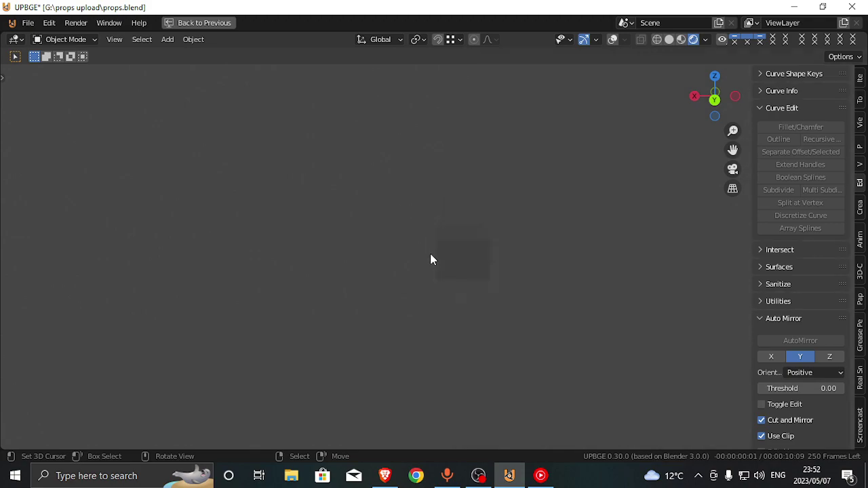
pyautogui.scroll(2, 428, 266)
pyautogui.rightClick(455, 250)
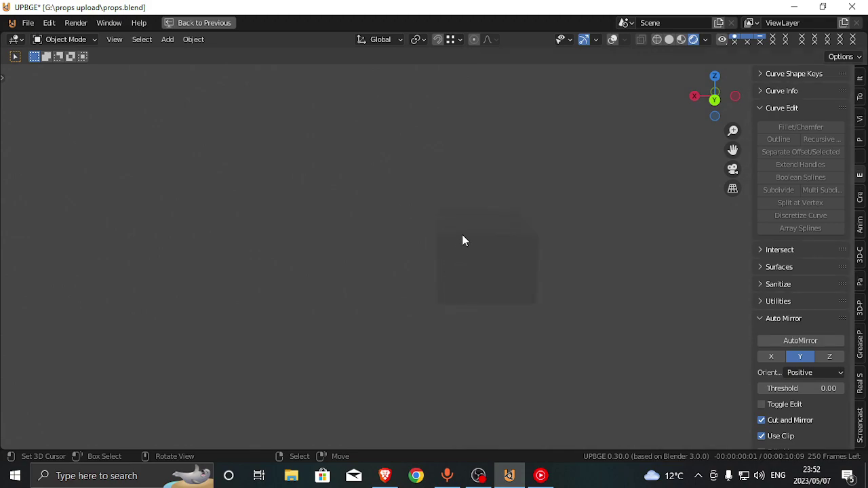
pyautogui.hotkey('shift', '`')
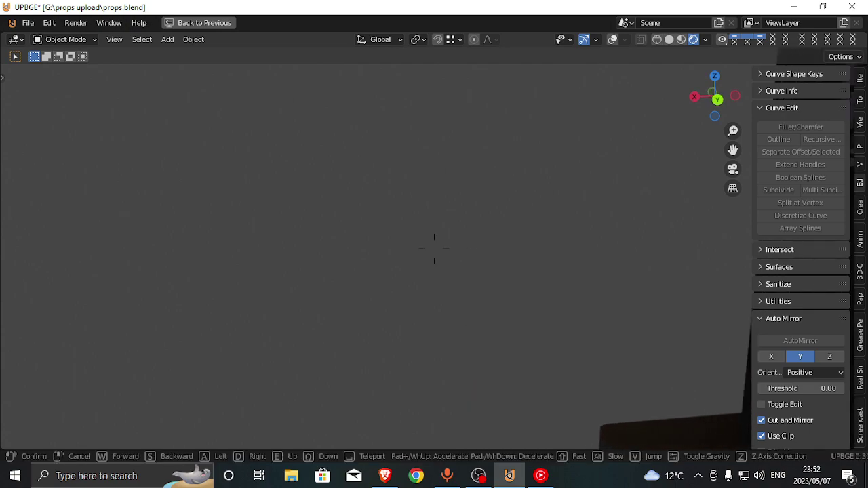
pyautogui.press('s')
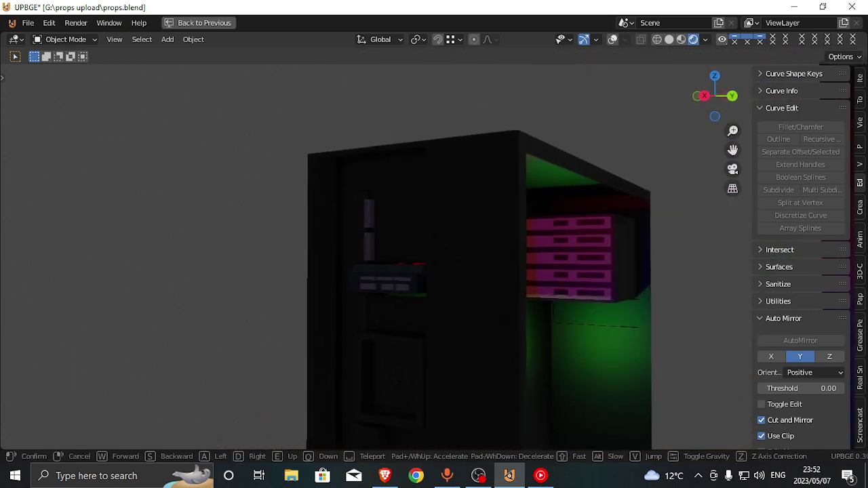
# Examine the back of the PC case from top to bottom and the pink-lit drive stack inside its open side
pyautogui.press('w')
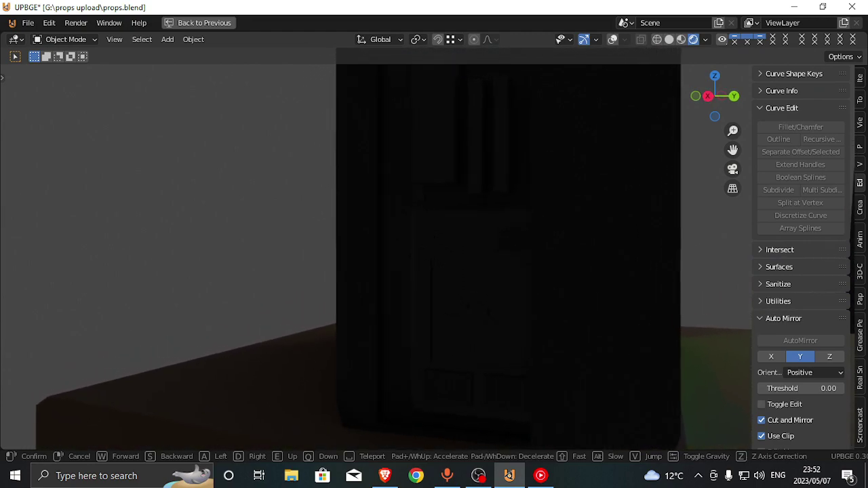
pyautogui.press('q')
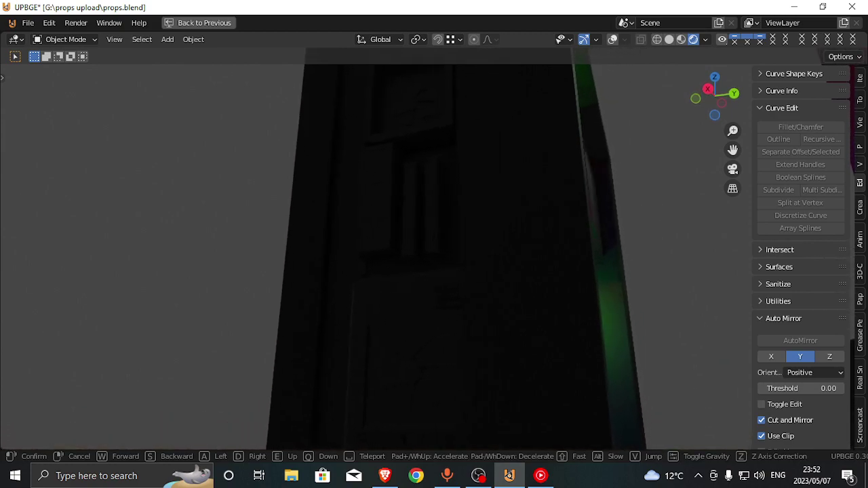
pyautogui.press('d')
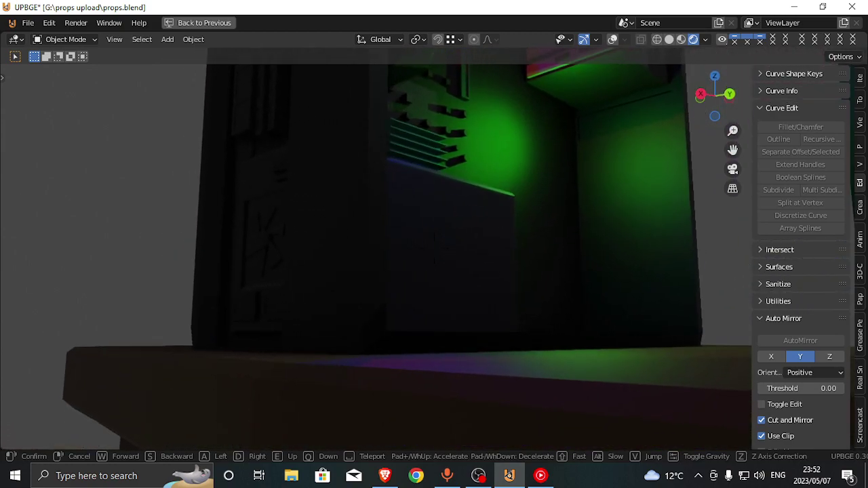
pyautogui.press('w')
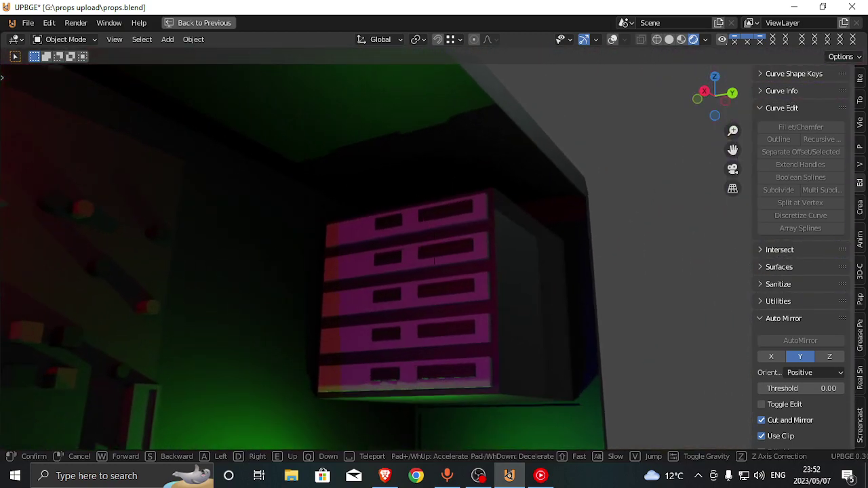
pyautogui.press('w')
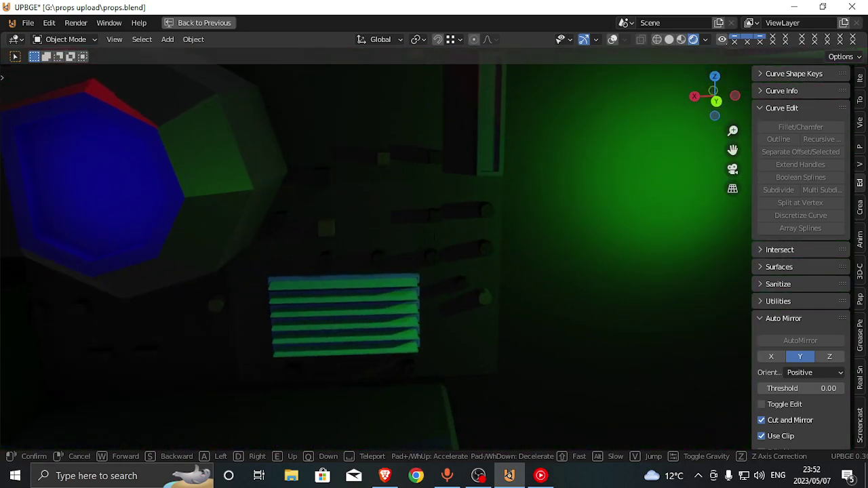
# Examine the motherboard's finned heatsink, the blue-lit cooler and the power supply up close and from outside the open PC case
pyautogui.press('d')
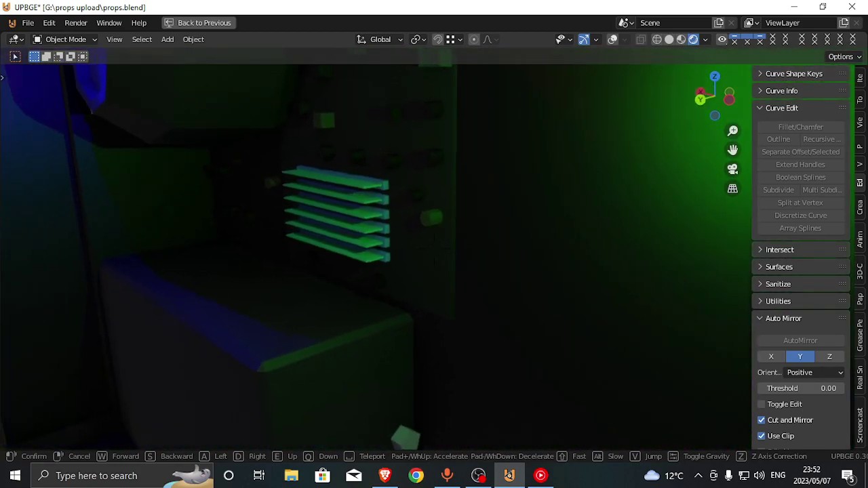
pyautogui.press('q')
pyautogui.press('s')
pyautogui.press('a')
pyautogui.press('w')
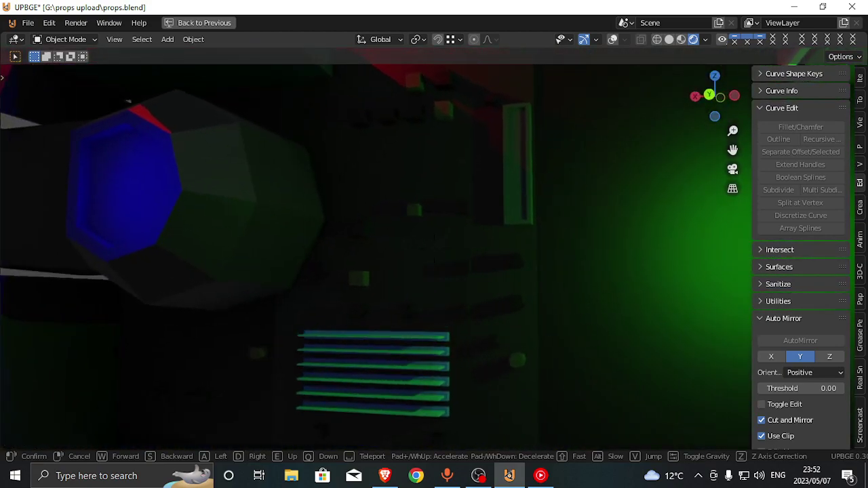
pyautogui.press('e')
pyautogui.press('w')
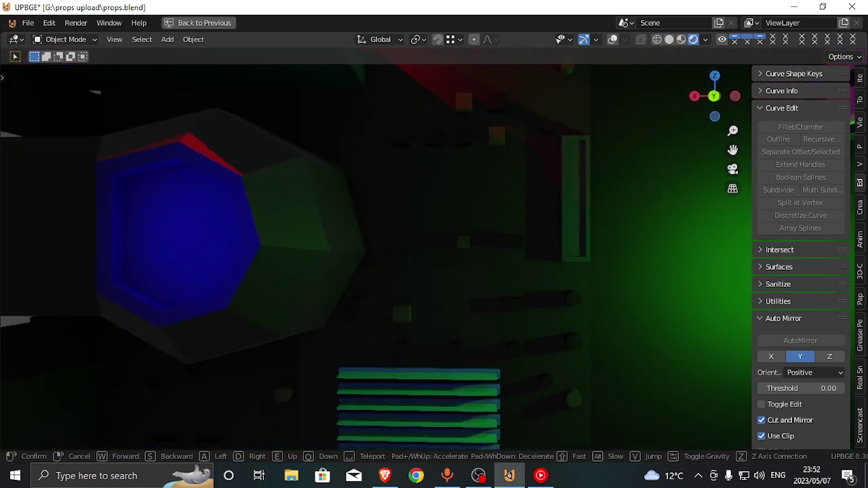
pyautogui.press('w')
pyautogui.press('s')
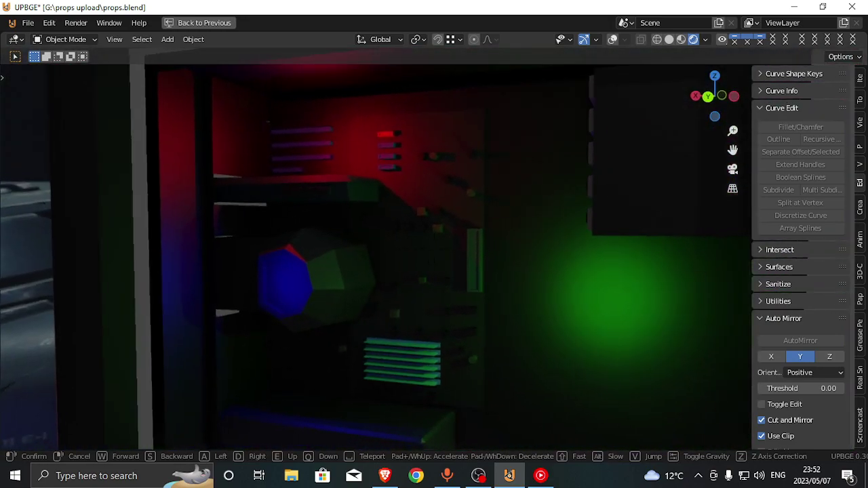
pyautogui.press('s')
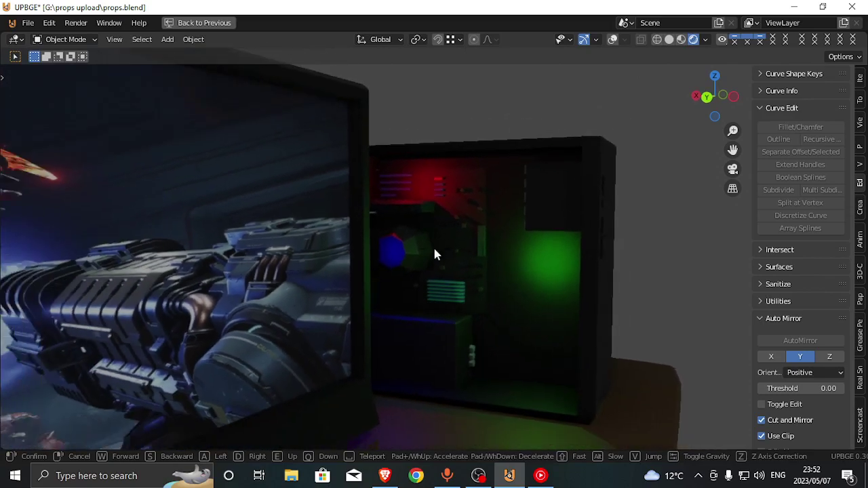
# Restore the PC case's glass side panel and the room wall, and view the closed case beside the monitor
pyautogui.click(436, 255)
pyautogui.hotkey('shift', '`')
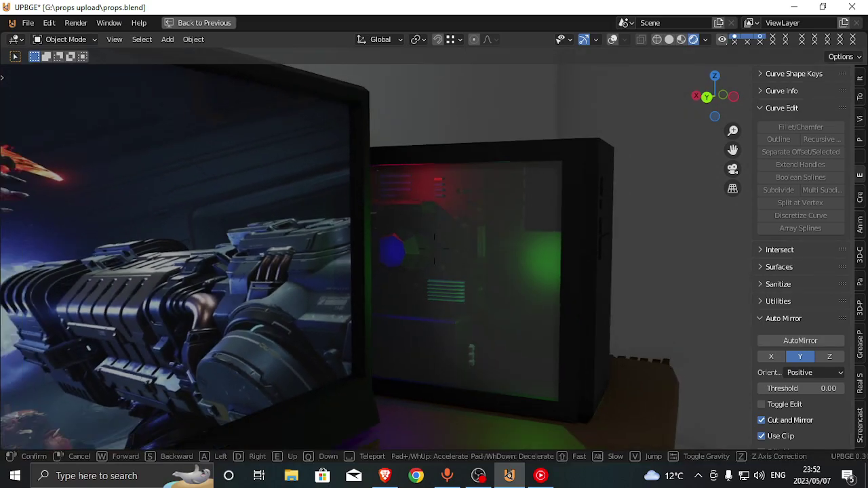
pyautogui.press('d')
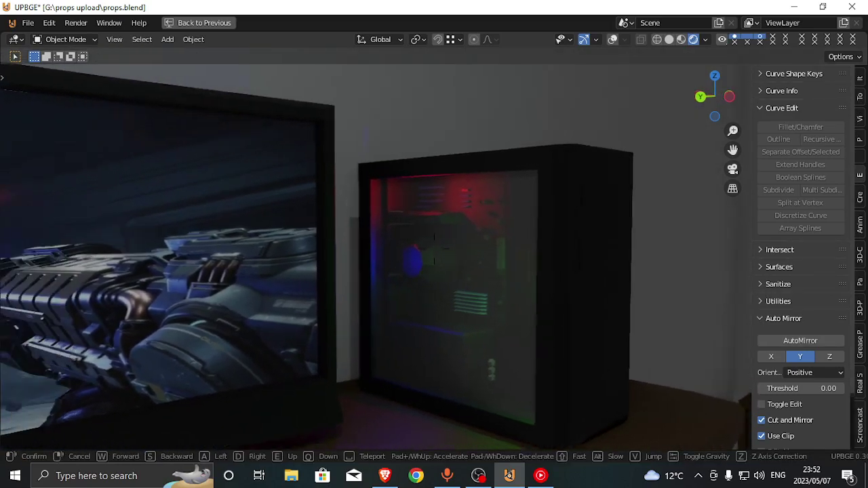
pyautogui.click(435, 250)
pyautogui.hotkey('shift', '`')
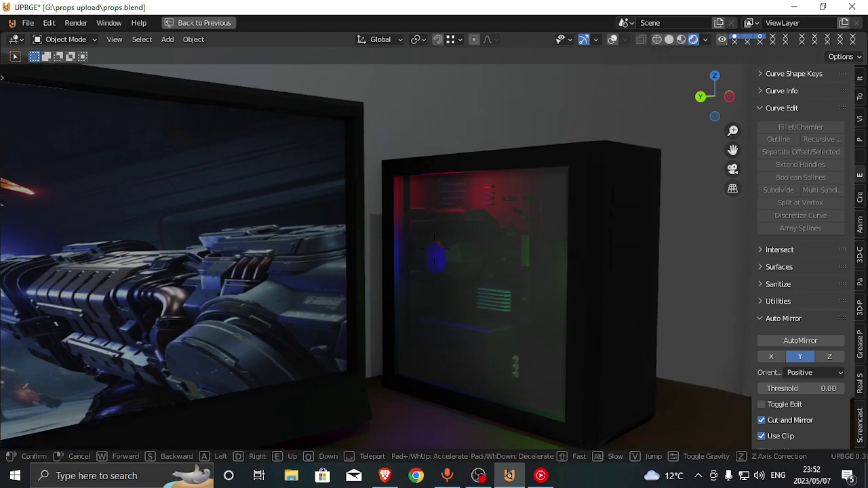
# Fly to the mousepad in front of the monitor and try to move the computer mouse
pyautogui.press('s')
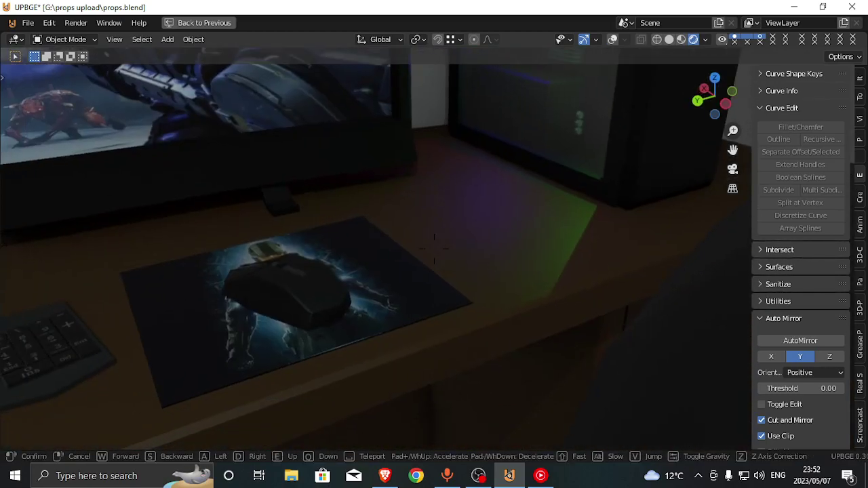
pyautogui.press('w')
pyautogui.click(435, 249)
pyautogui.click(451, 271)
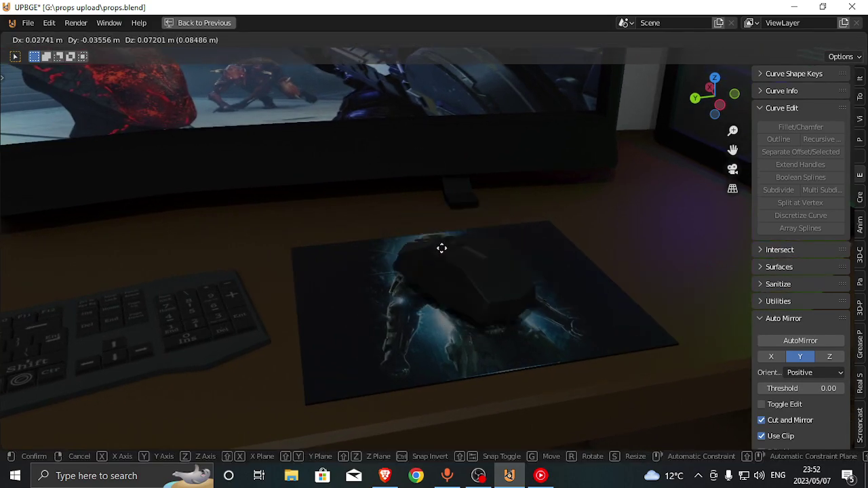
# Examine the computer mouse up close, including its scroll wheel, centre strip and angular sides, and the mousepad beneath it
pyautogui.press('w')
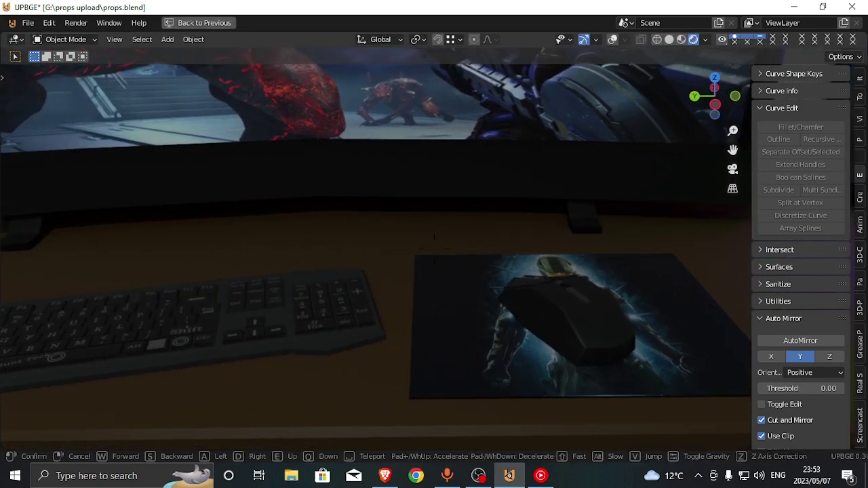
pyautogui.press('a')
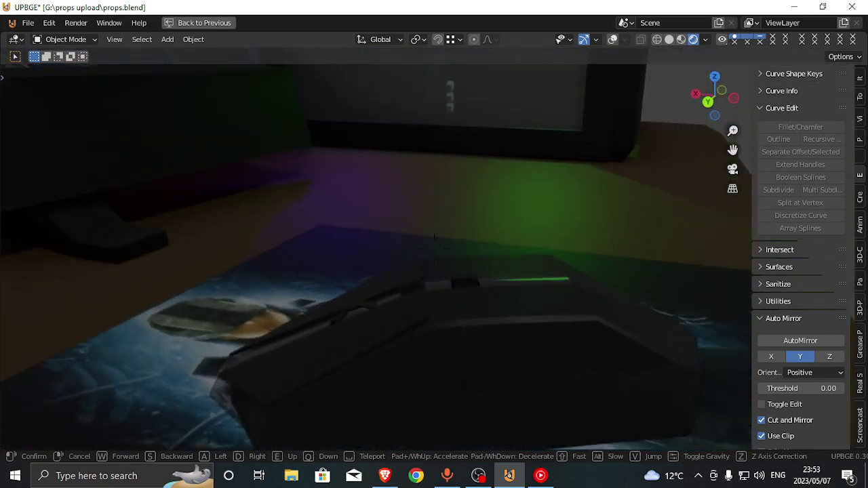
pyautogui.press('w')
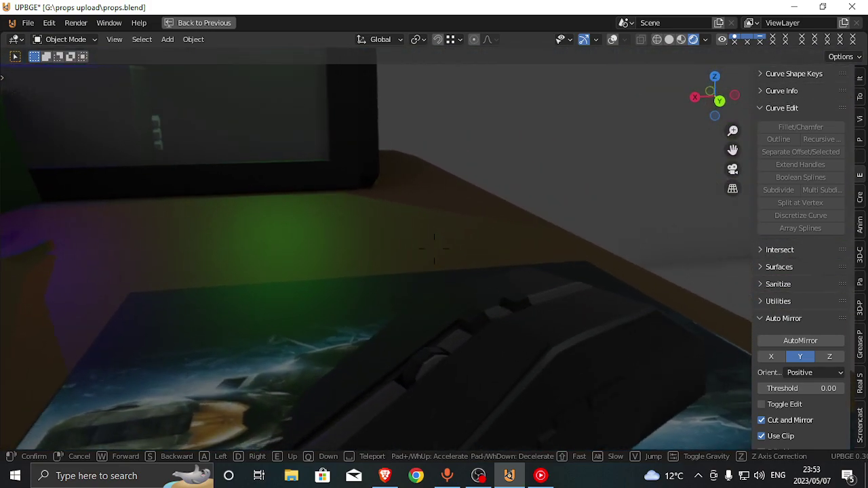
pyautogui.press('d')
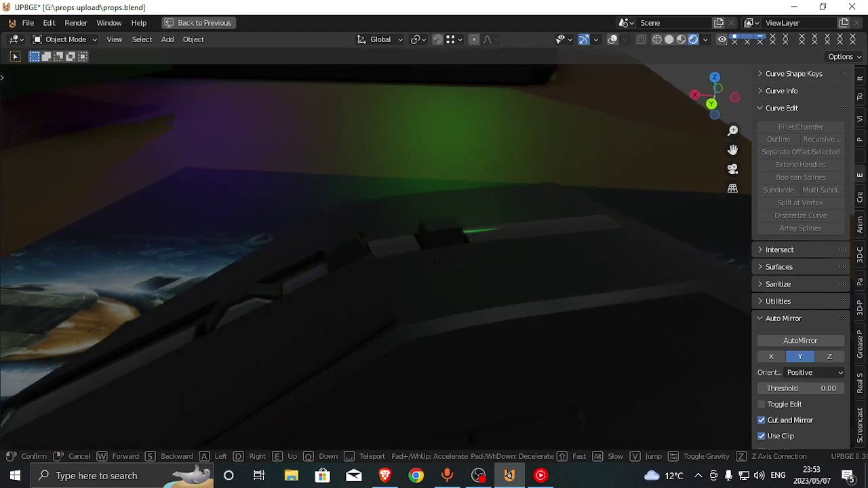
pyautogui.press('a')
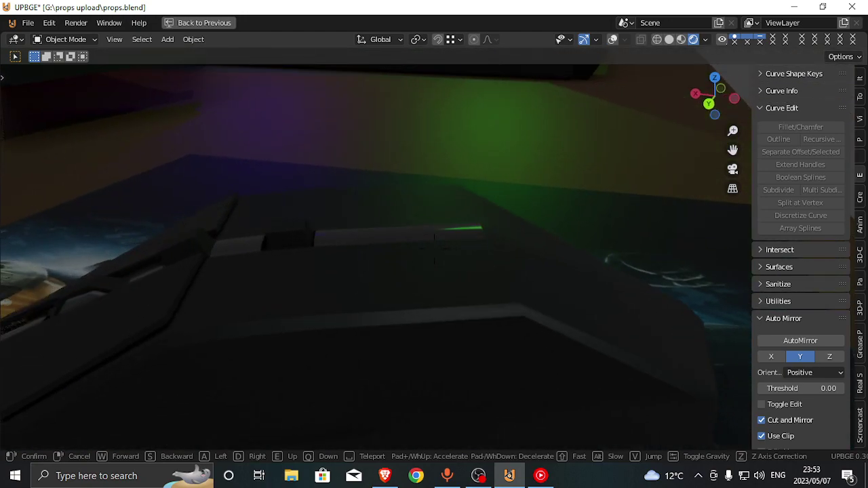
pyautogui.press('a')
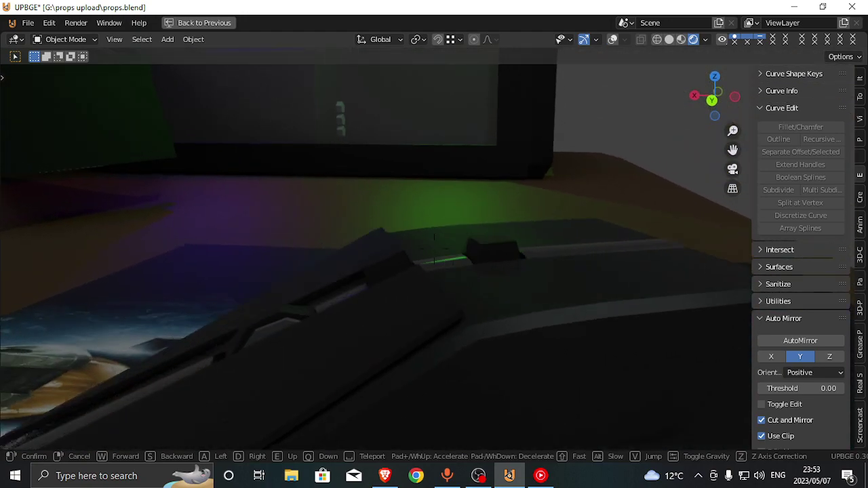
pyautogui.press('d')
pyautogui.press('a')
pyautogui.press('d')
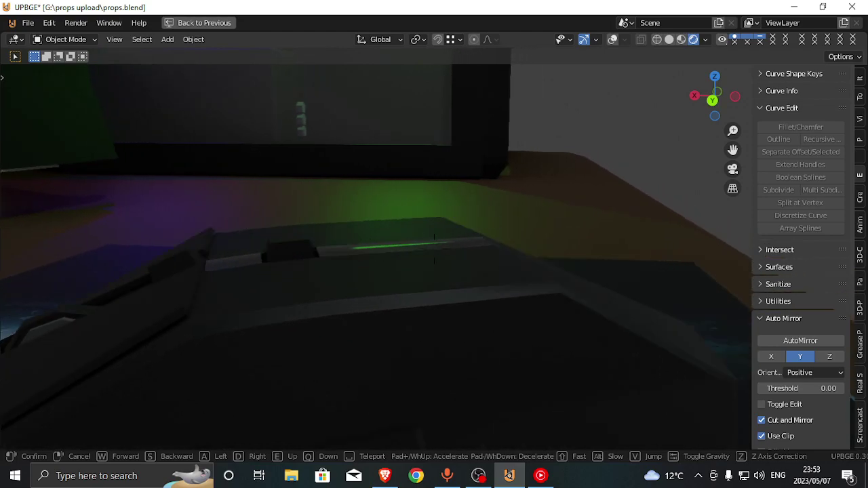
pyautogui.press('a')
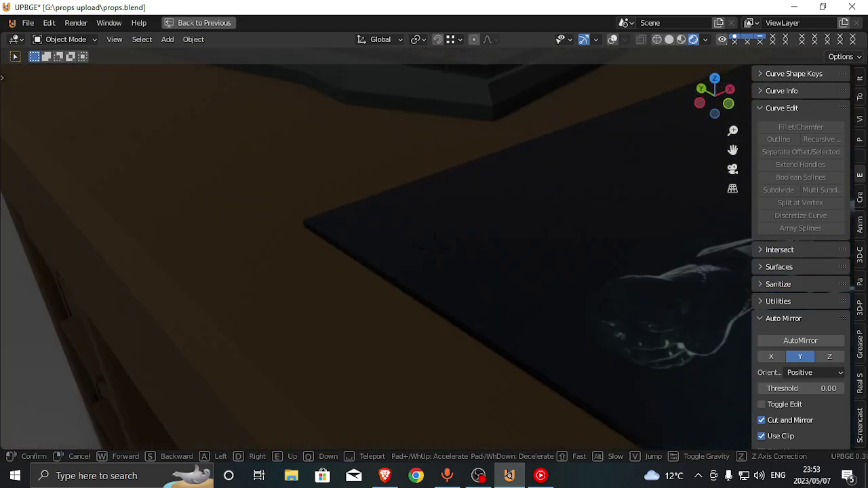
pyautogui.press('d')
pyautogui.click(432, 232)
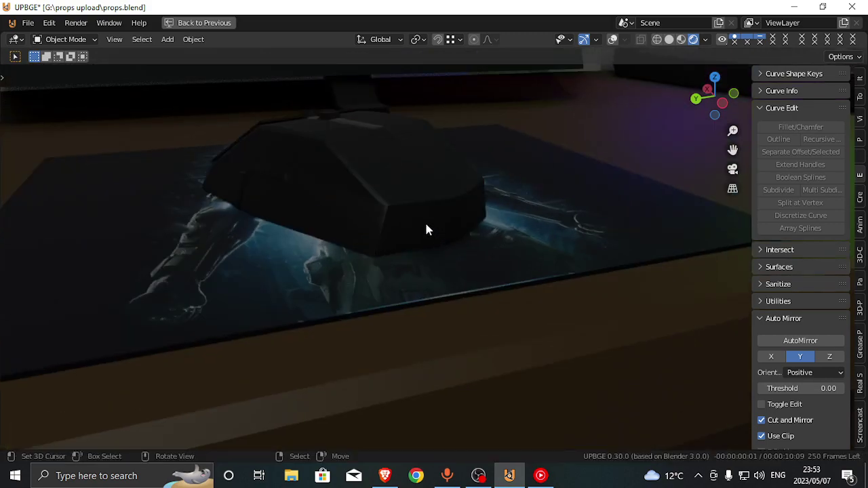
# Try to lift the computer mouse clear of the mousepad to expose the armoured-figure artwork
pyautogui.rightClick(396, 196)
pyautogui.press('g')
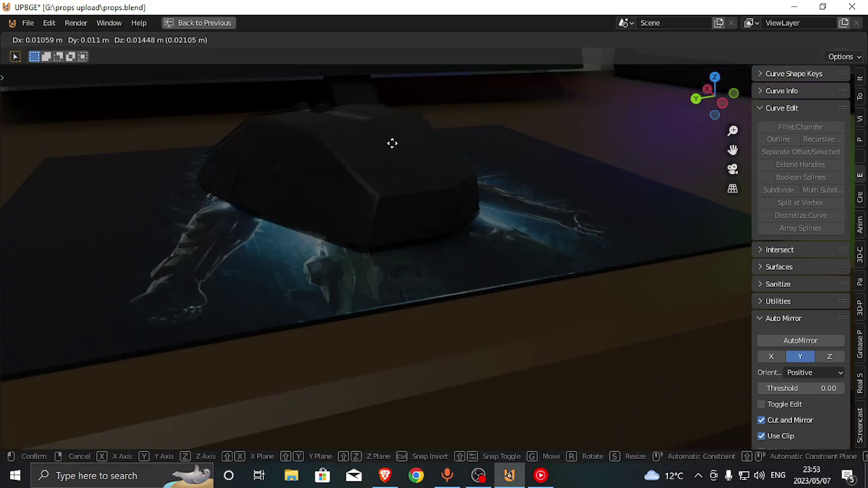
pyautogui.rightClick(420, 177)
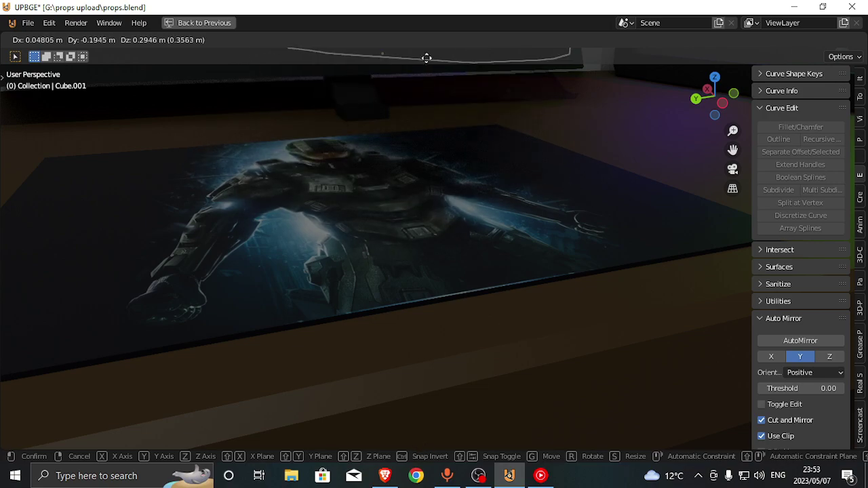
pyautogui.rightClick(310, 193)
# Fly past the desk drawers to the gaming chair and try to move the chair away from the desk
pyautogui.hotkey('shift', '`')
pyautogui.click(434, 255)
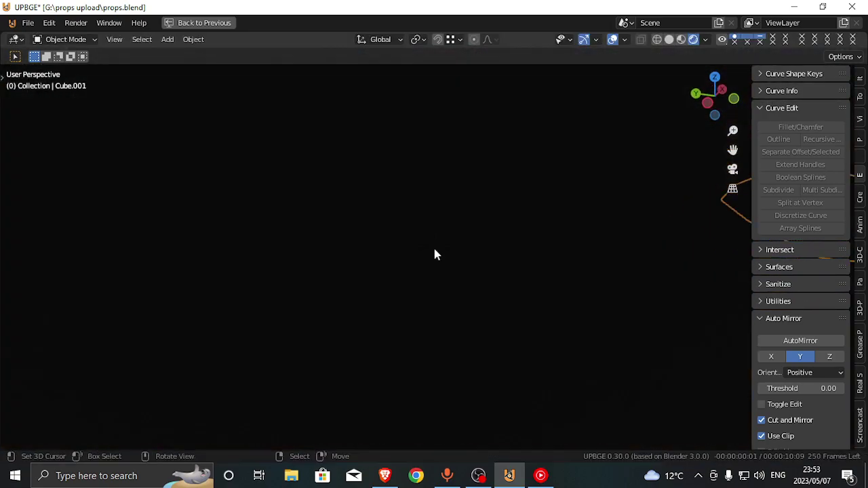
pyautogui.press('w')
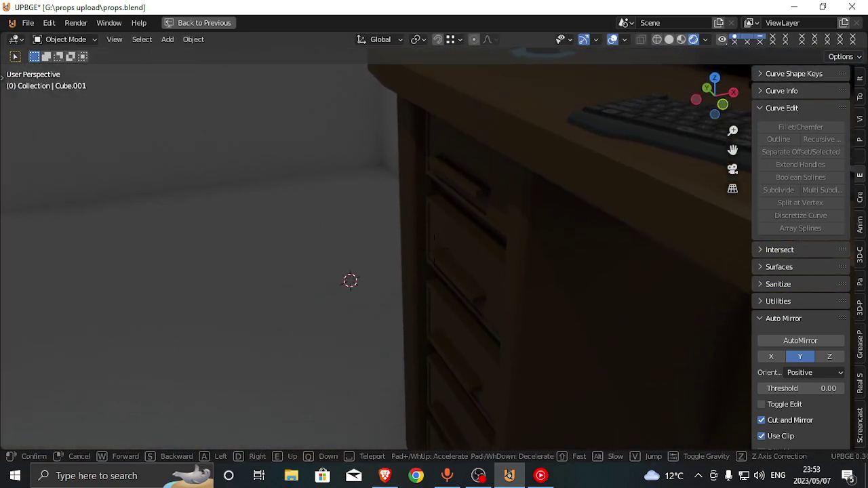
pyautogui.press('s')
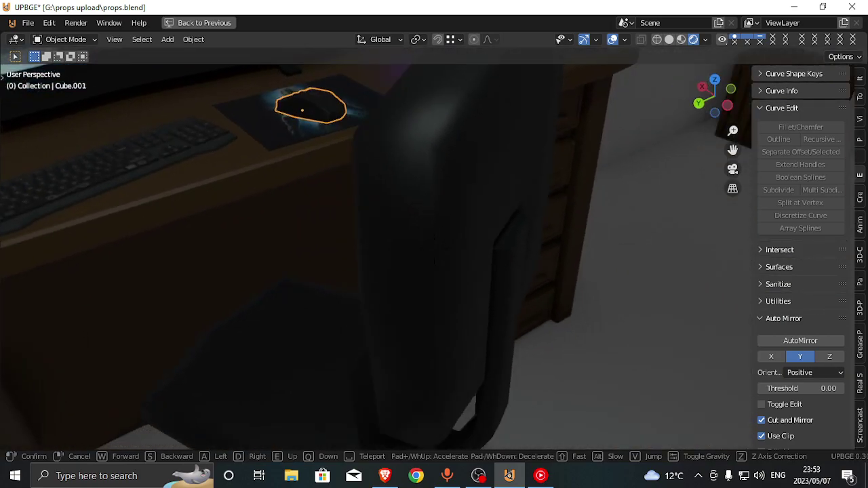
pyautogui.click(427, 241)
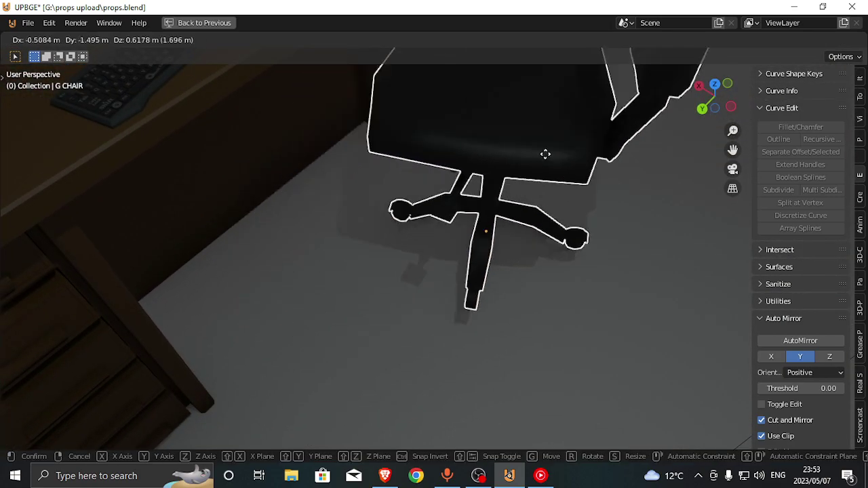
pyautogui.click(474, 270)
# Try to move the drink can off its blue coaster, and select the coaster
pyautogui.hotkey('shift', '`')
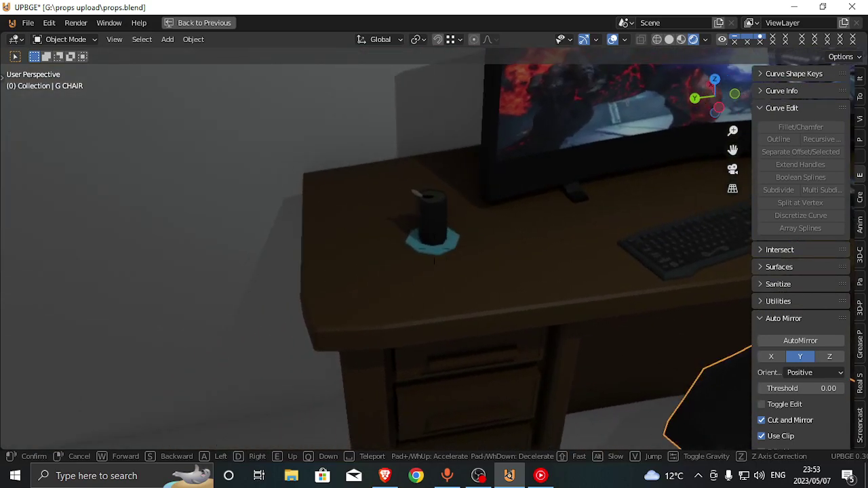
pyautogui.click(459, 230)
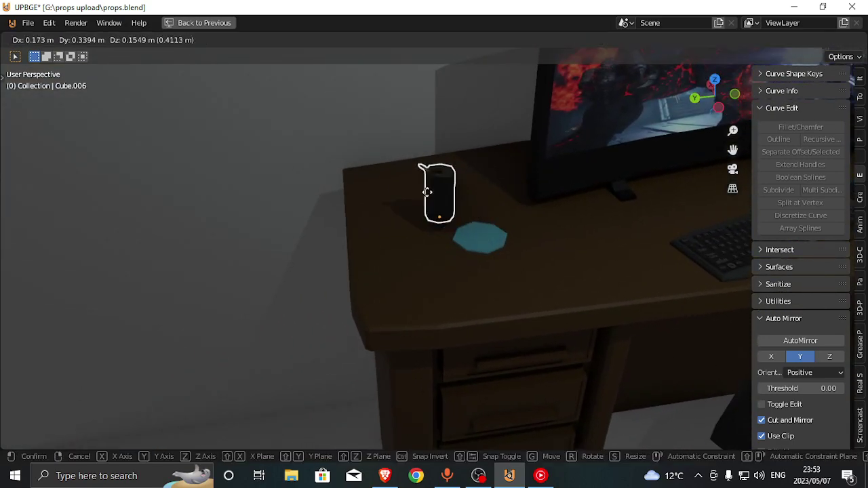
pyautogui.click(499, 246)
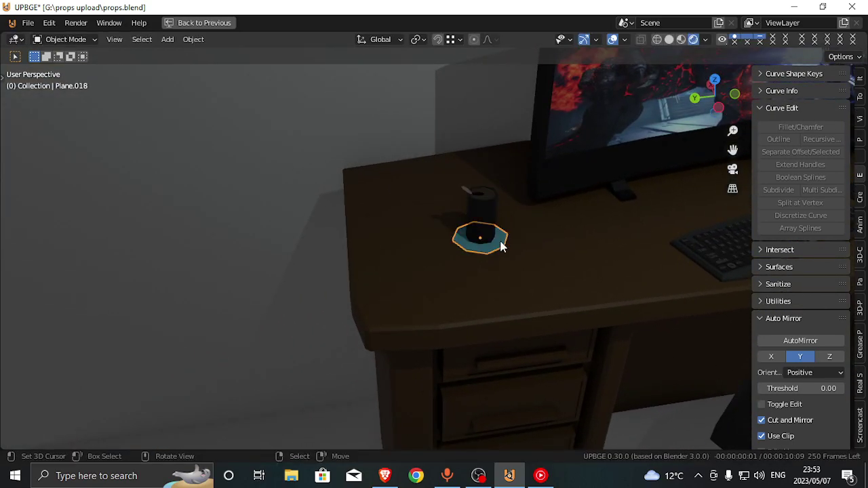
# View the whole desk setup with the curved monitor, keyboard, mouse, PC case, drink can and gaming chair
pyautogui.hotkey('shift', '`')
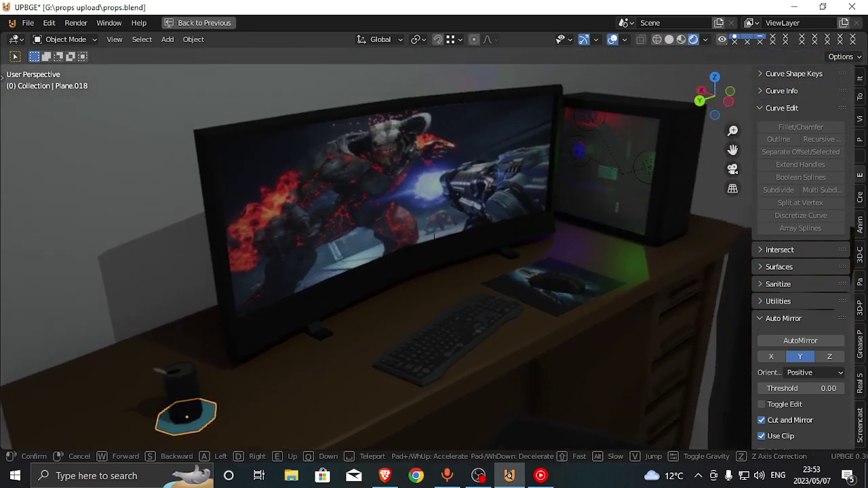
pyautogui.press('s')
pyautogui.press('a')
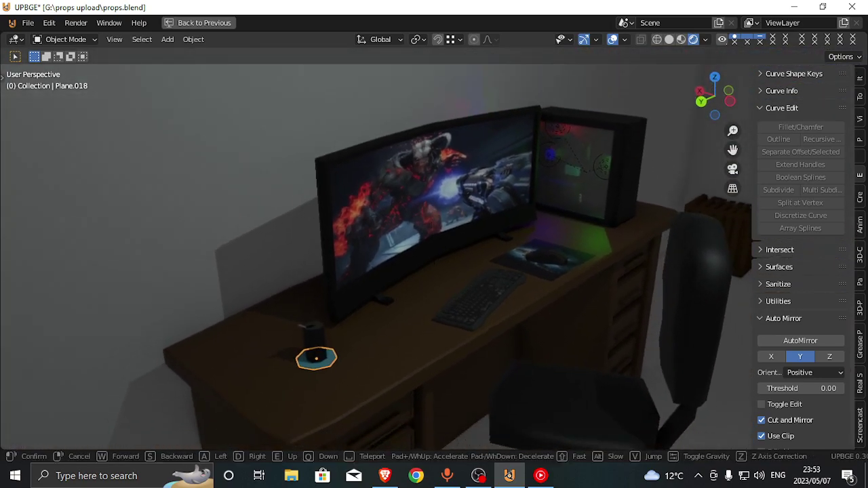
# Fly past the desk to the wooden crate in the room's corner and move the crate closer to the desk
pyautogui.click(435, 254)
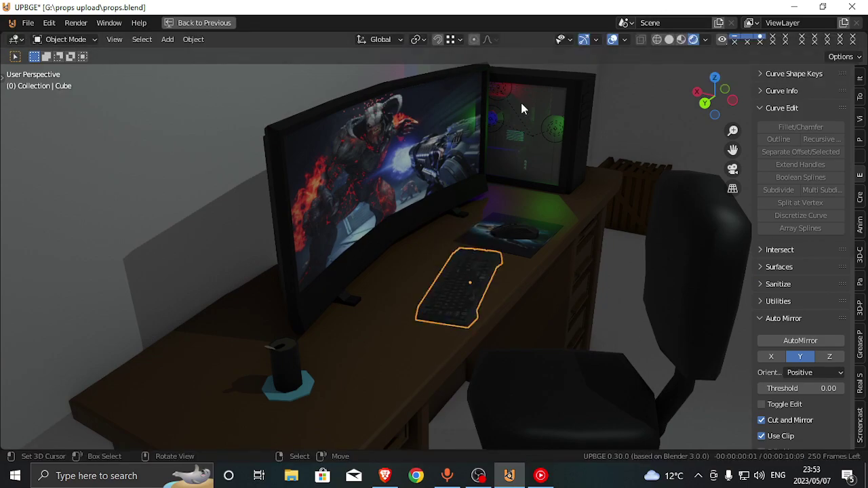
pyautogui.hotkey('shift', '`')
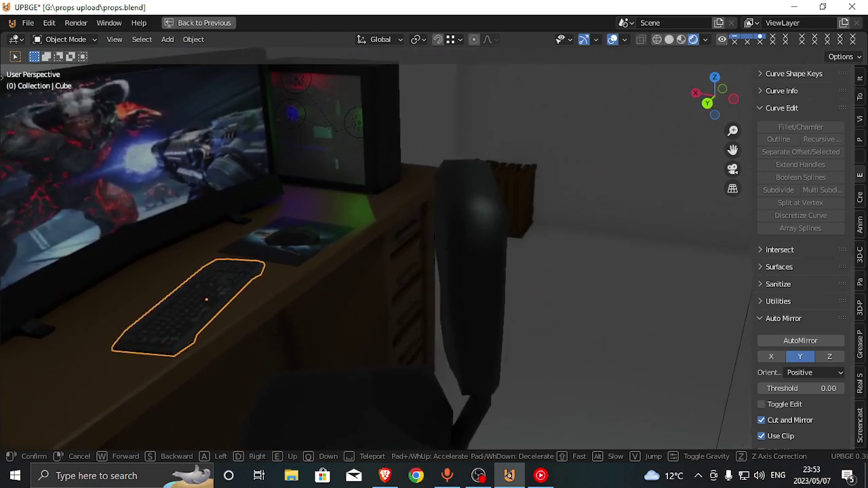
pyautogui.press('w')
pyautogui.press('w')
pyautogui.press('d')
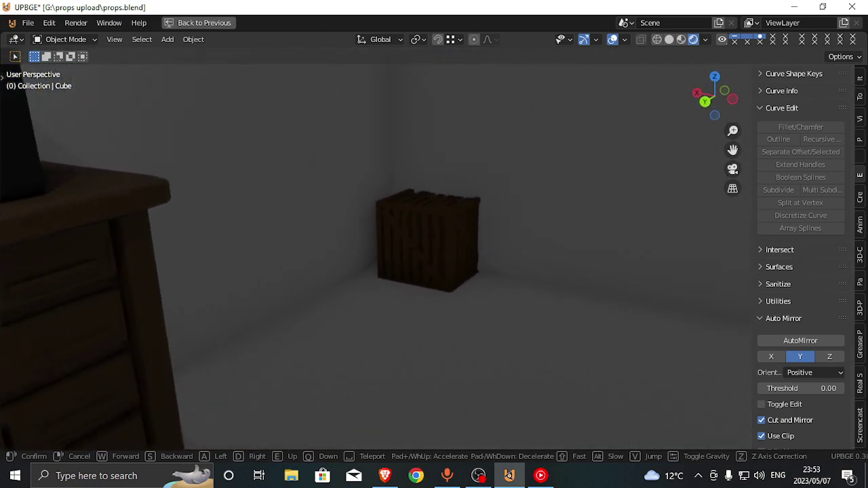
pyautogui.press('w')
pyautogui.press('d')
pyautogui.click(431, 260)
pyautogui.click(430, 261)
pyautogui.press('g')
pyautogui.moveTo(380, 266); pyautogui.dragTo(271, 270, button='middle')
pyautogui.click(267, 270)
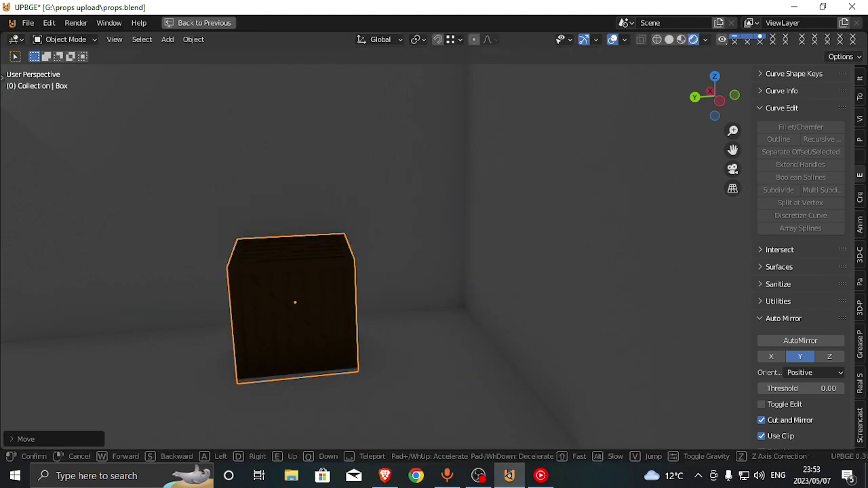
# Select the red drum standing outside the room and move it along the Y axis into the room
pyautogui.hotkey('shift', '`')
pyautogui.press('d')
pyautogui.click(434, 248)
pyautogui.click(434, 252)
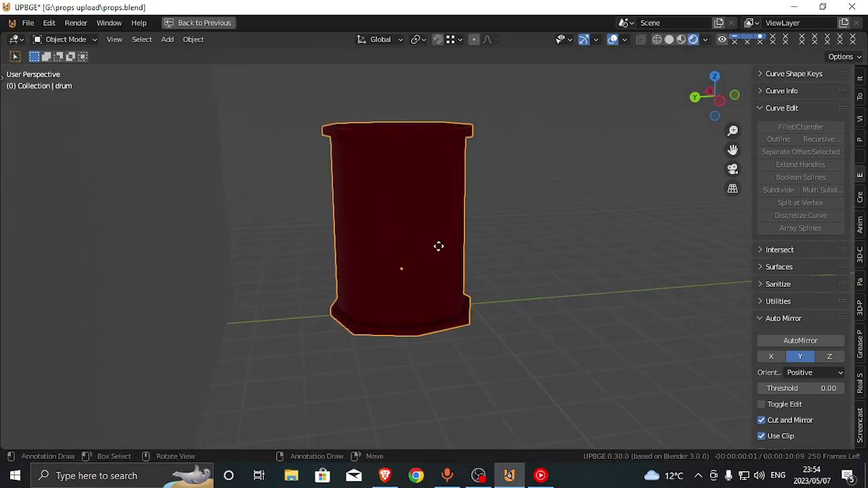
pyautogui.press('g')
pyautogui.press('y')
pyautogui.click(70, 248)
# Shift the red drum further along the Y axis so it stands between the desk and the wooden crate
pyautogui.hotkey('shift', '`')
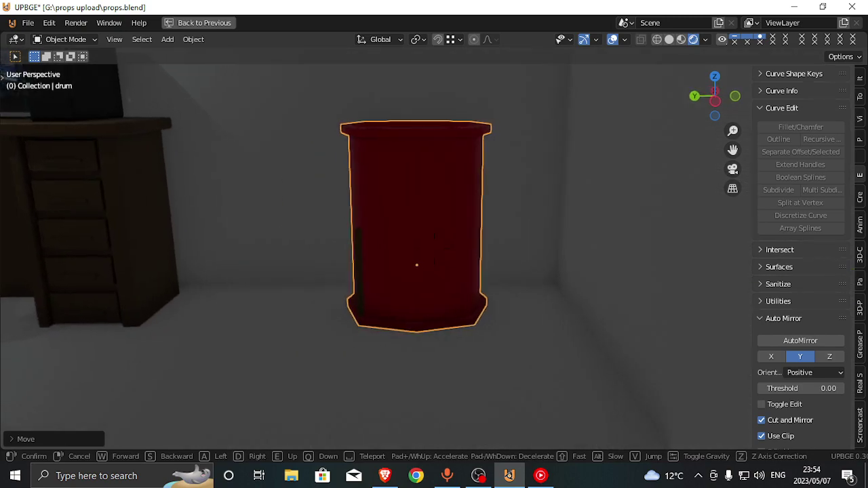
pyautogui.click(434, 248)
pyautogui.press('g')
pyautogui.press('y')
pyautogui.click(295, 242)
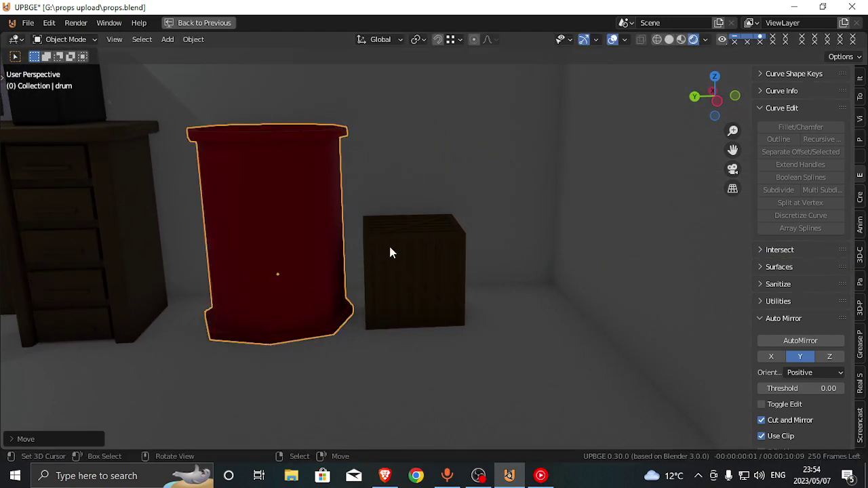
# View the desk setup with the red drum and wooden crate from the front and from the drink can's side
pyautogui.hotkey('shift', '`')
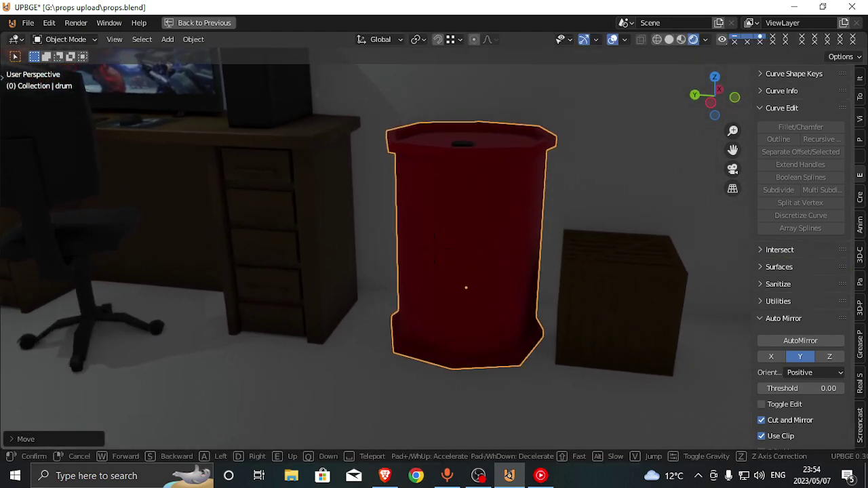
pyautogui.press('e')
pyautogui.press('w')
pyautogui.press('s')
pyautogui.press('s')
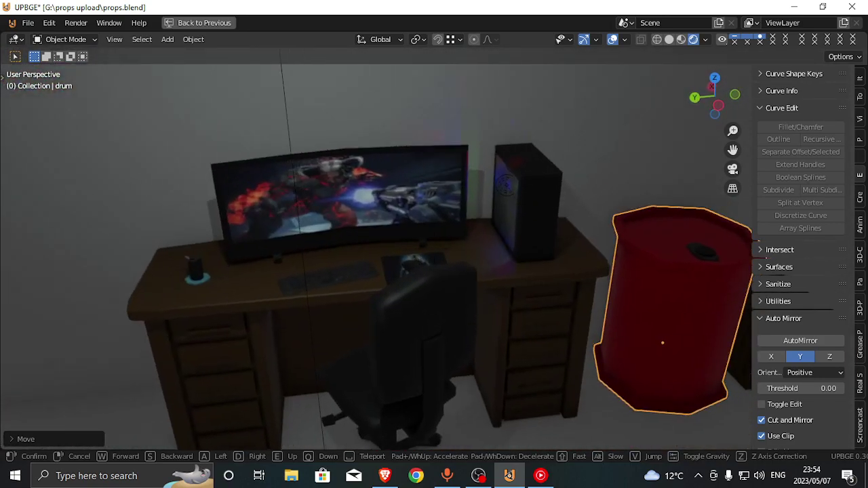
pyautogui.click(434, 249)
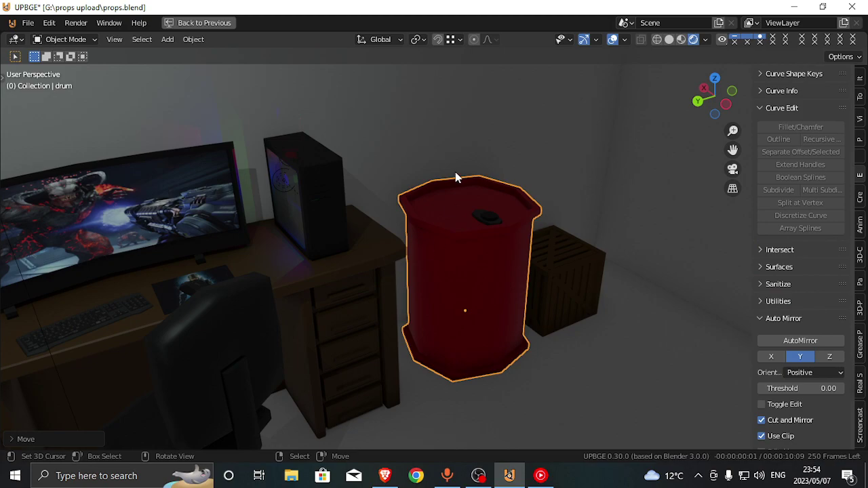
pyautogui.hotkey('shift', '`')
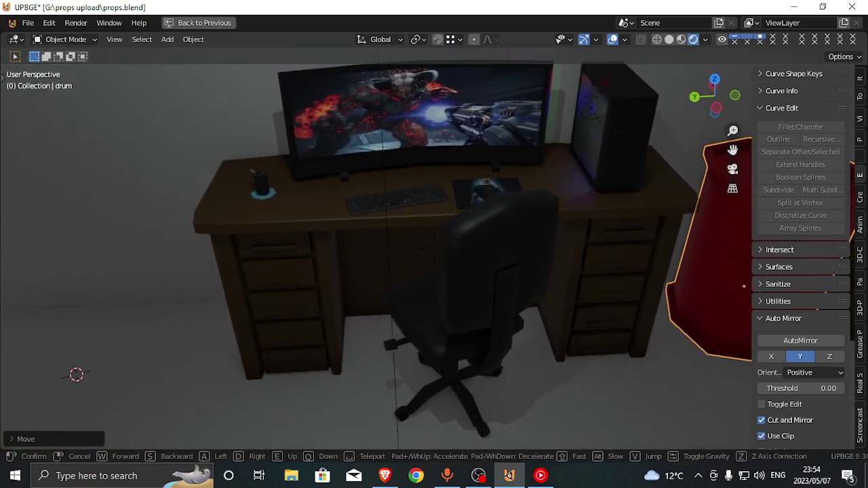
pyautogui.press('a')
pyautogui.press('w')
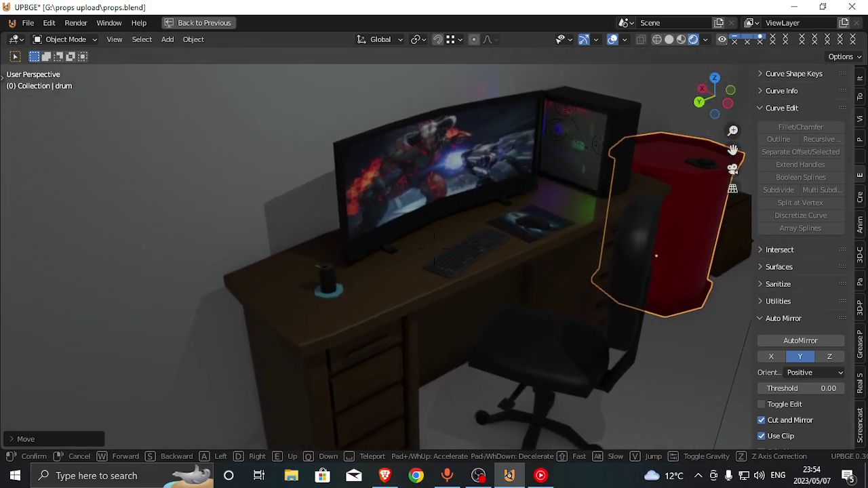
pyautogui.click(426, 248)
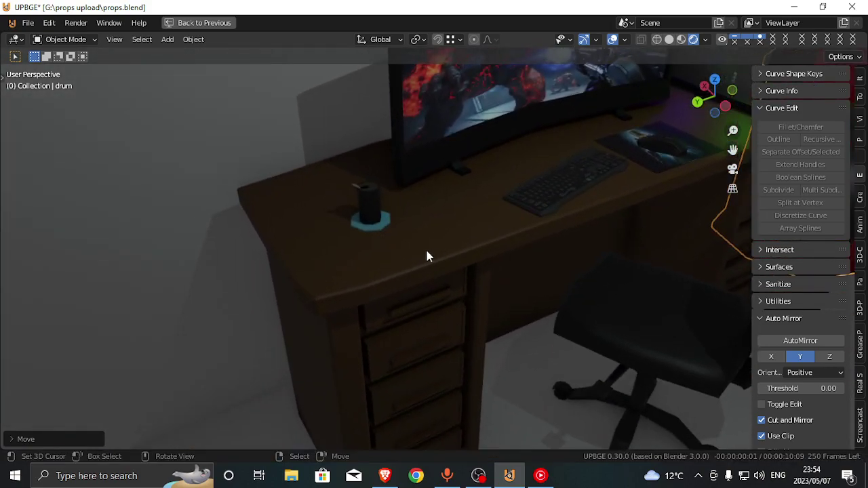
# Enter Edit Mode on the curved PC desk and select the whole top drawer beneath the PC case
pyautogui.rightClick(425, 251)
pyautogui.press('Tab')
pyautogui.hotkey('shift', '`')
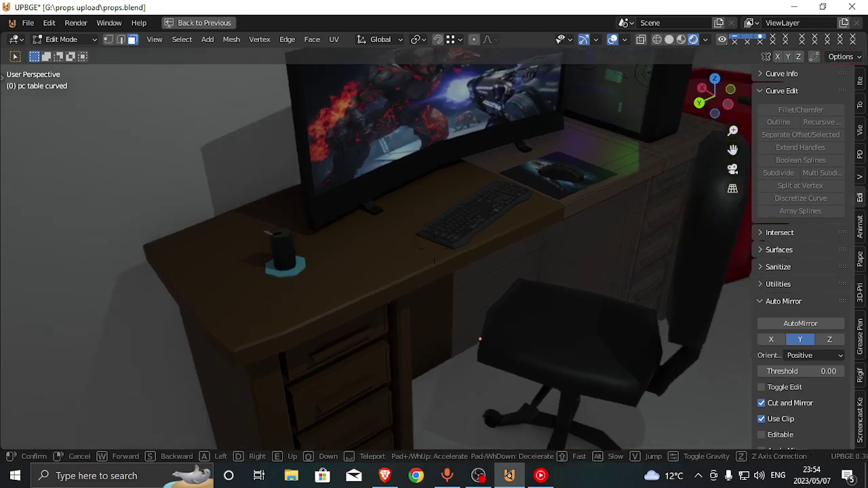
pyautogui.press('d')
pyautogui.press('w')
pyautogui.click(434, 249)
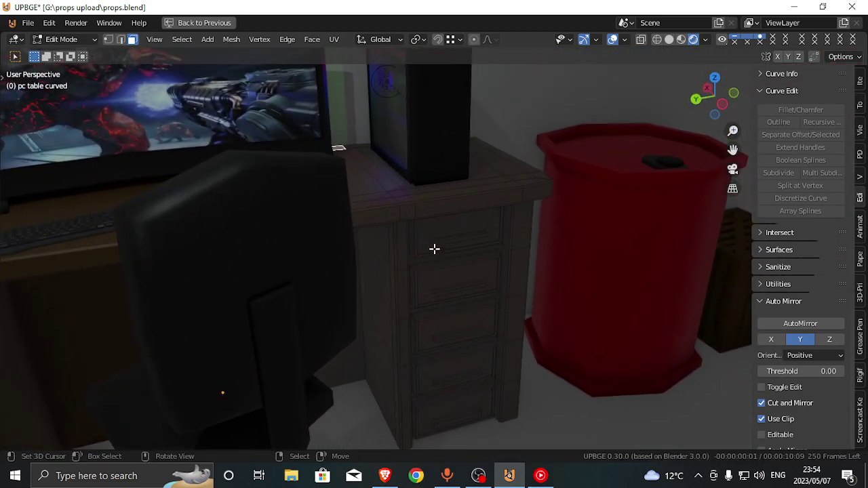
pyautogui.hotkey('ctrl', 'l')
# Try to slide the top drawer out of the desk along the X axis
pyautogui.press('g')
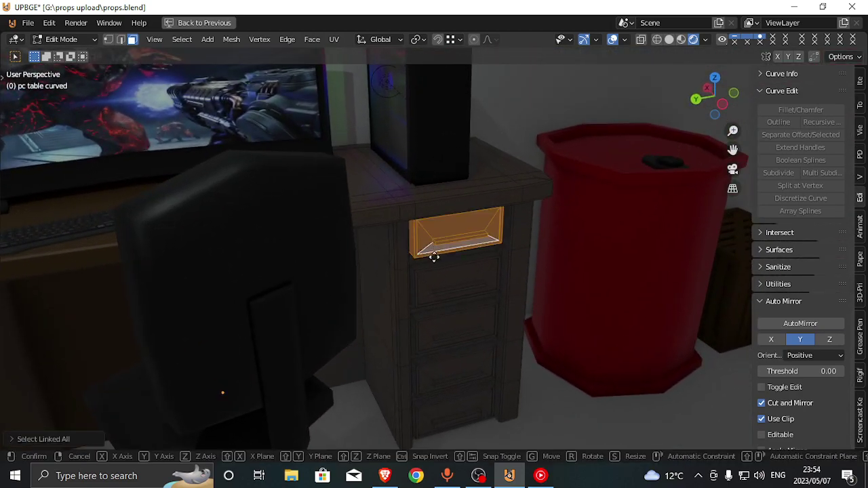
pyautogui.press('x')
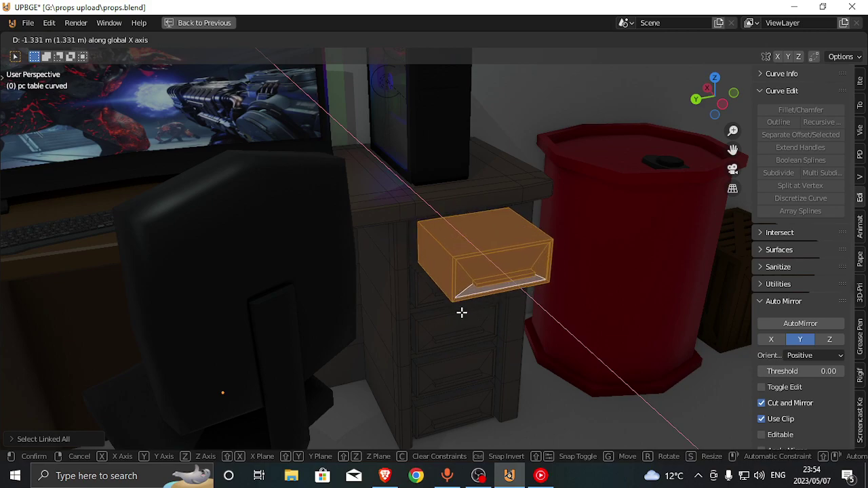
pyautogui.rightClick(459, 303)
pyautogui.press('g')
pyautogui.press('x')
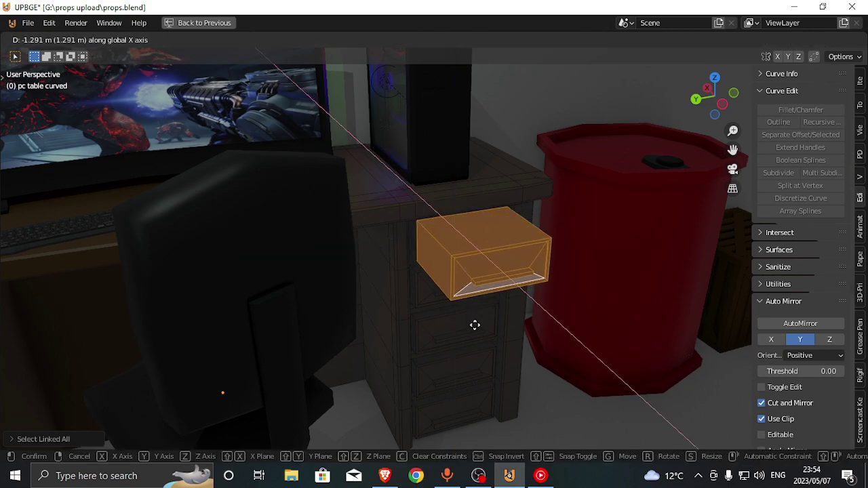
pyautogui.rightClick(451, 311)
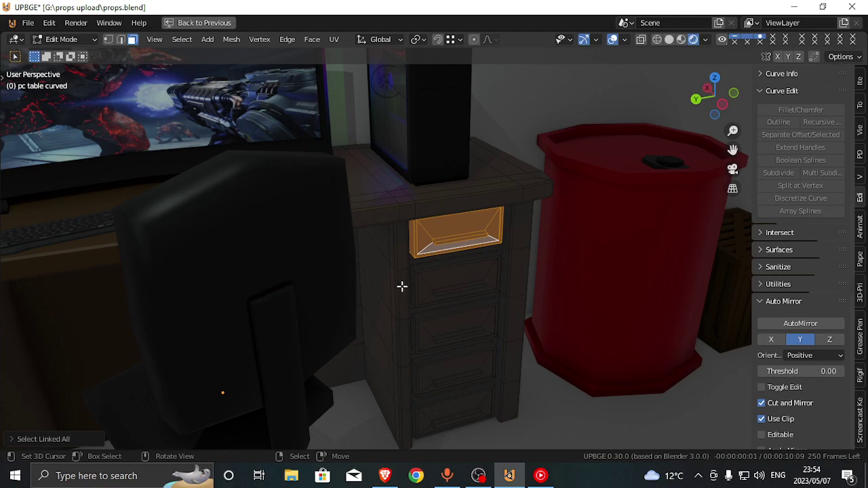
# Select all linked geometry of the desk body around the drawers and hide it
pyautogui.hotkey('shift', '`')
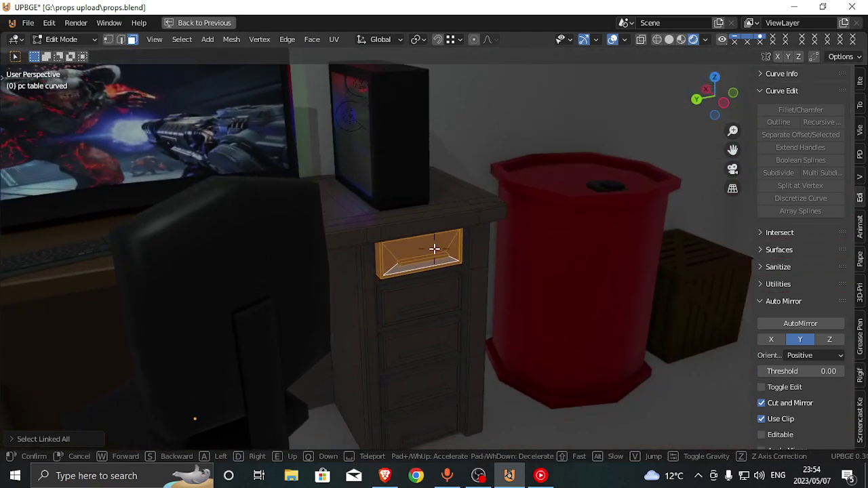
pyautogui.click(434, 248)
pyautogui.hotkey('ctrl', 'l')
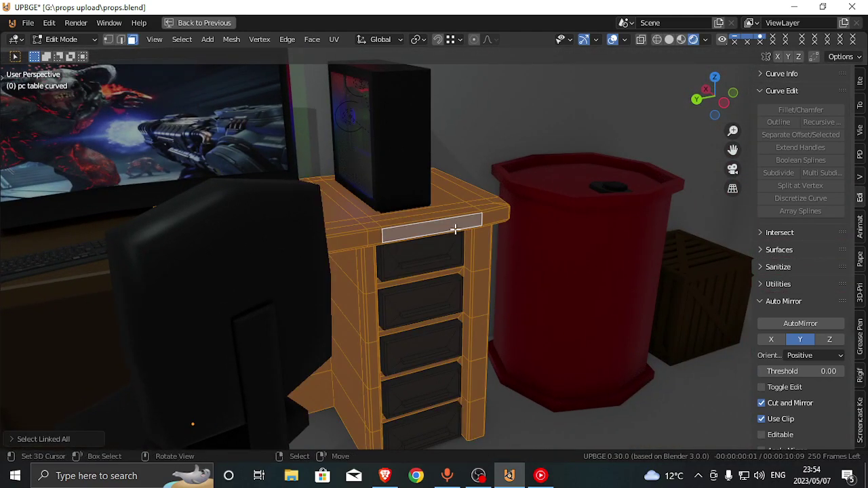
pyautogui.press('h')
# Select the top faces of all five drawers in the exposed stack
pyautogui.hotkey('shift', '`')
pyautogui.press('w')
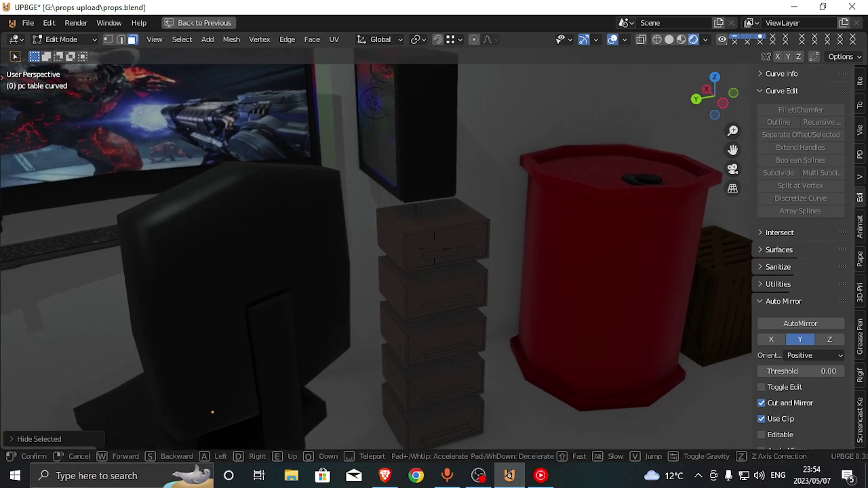
pyautogui.click(434, 249)
pyautogui.rightClick(434, 249)
pyautogui.hotkey('shift', '`')
pyautogui.click(434, 249)
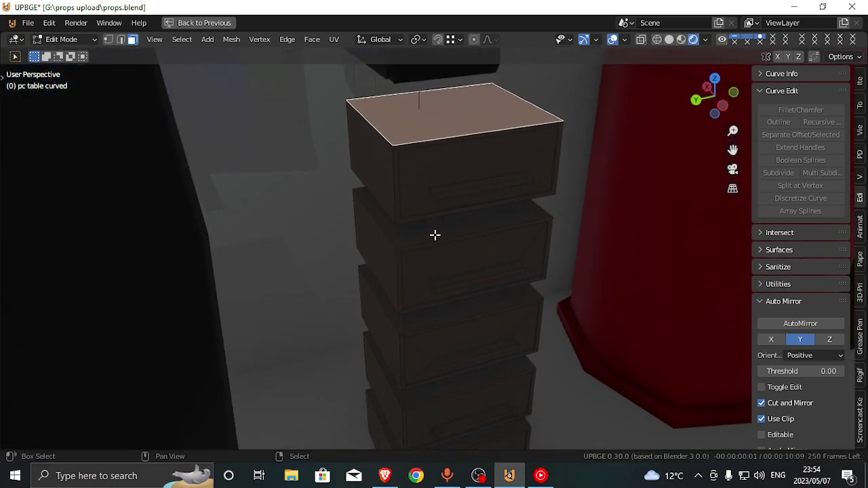
pyautogui.keyDown('shift'); pyautogui.rightClick(434, 235); pyautogui.keyUp('shift')
pyautogui.keyDown('shift'); pyautogui.click(434, 309); pyautogui.keyUp('shift')
pyautogui.keyDown('shift'); pyautogui.click(440, 387); pyautogui.keyUp('shift')
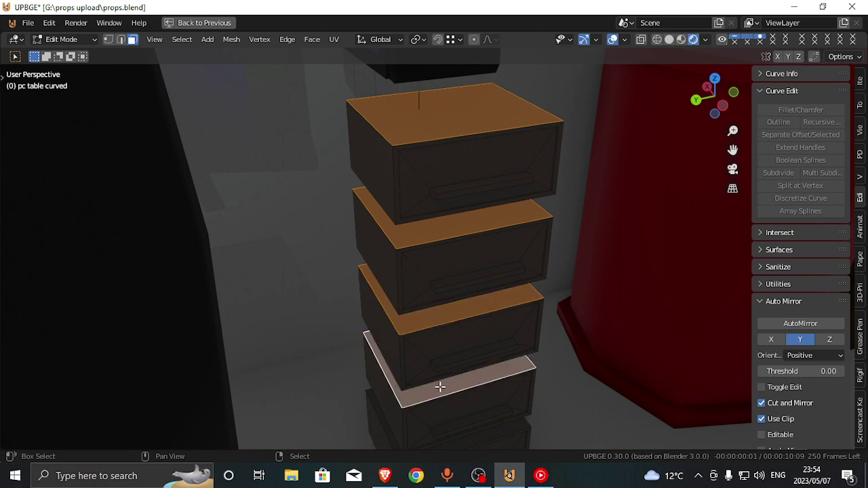
pyautogui.hotkey('shift', '`')
pyautogui.click(434, 248)
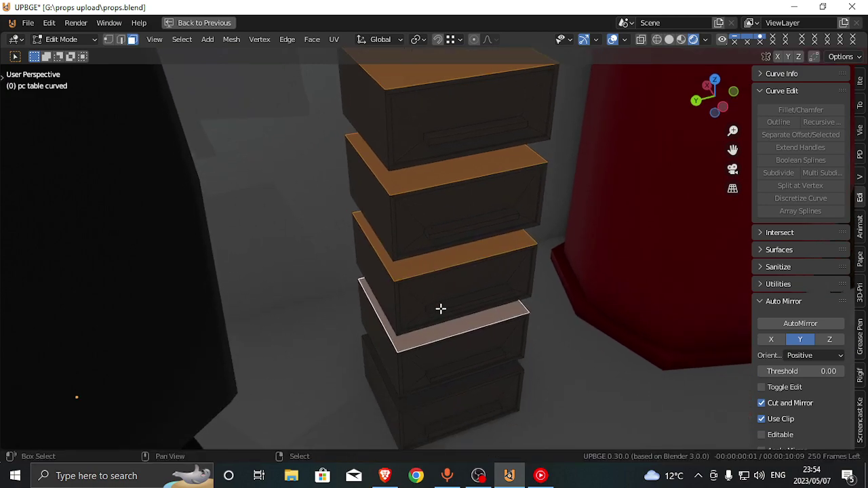
pyautogui.keyDown('shift'); pyautogui.click(445, 388); pyautogui.keyUp('shift')
# Try to inset the top faces of the five drawers
pyautogui.hotkey('shift', '`')
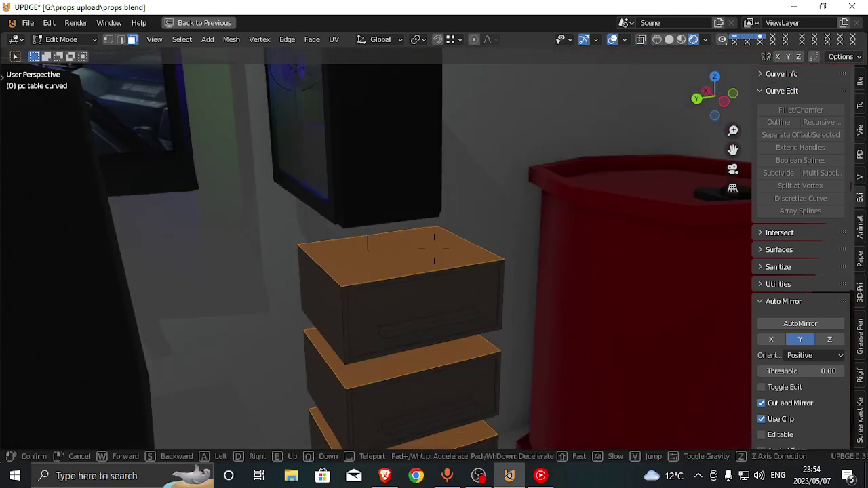
pyautogui.click(435, 248)
pyautogui.press('i')
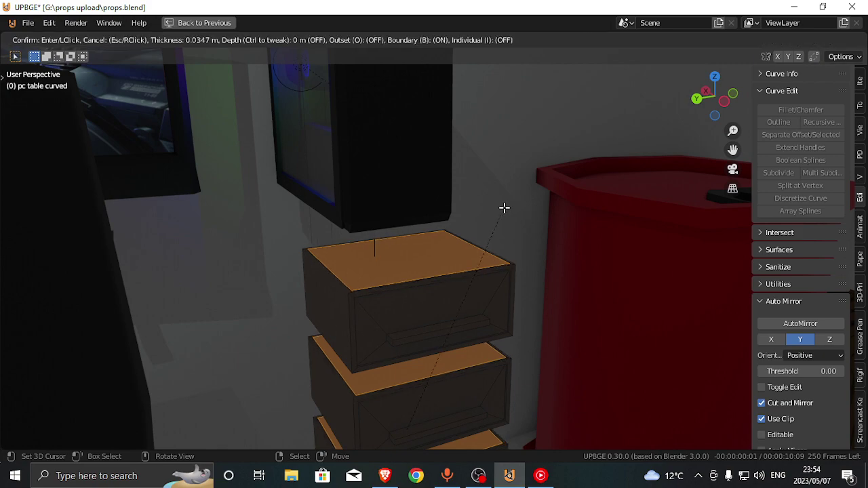
pyautogui.click(497, 212)
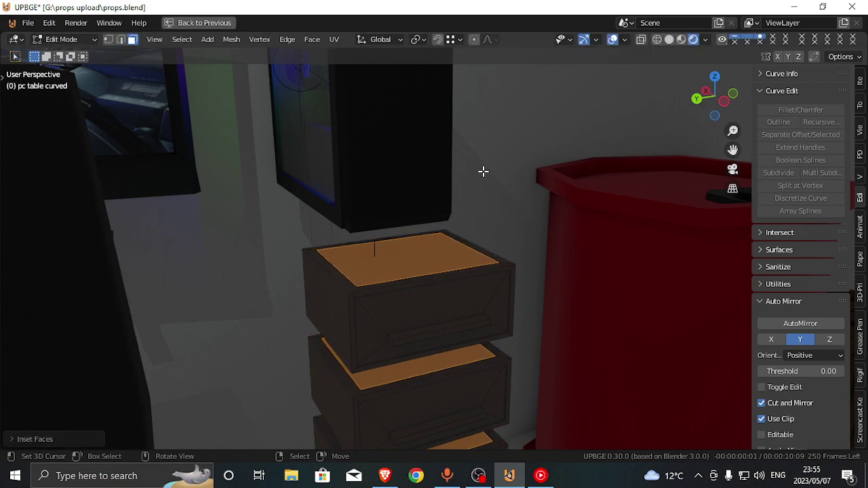
pyautogui.hotkey('ctrl', 'z')
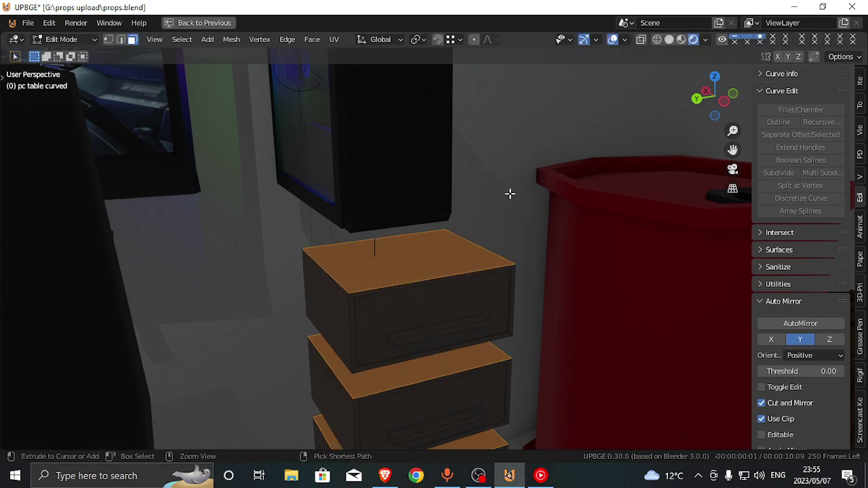
# Inset the five drawers' top faces thinly and extrude them downward to hollow out the drawers
pyautogui.press('i')
pyautogui.click(580, 179)
pyautogui.press('e')
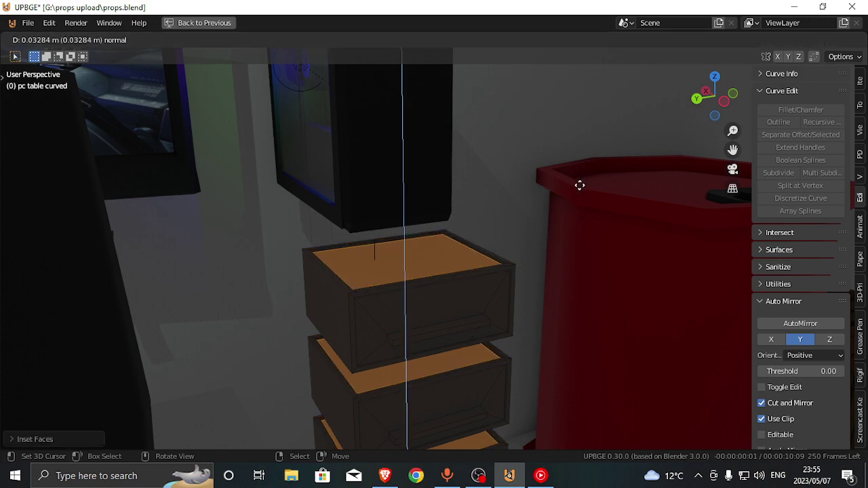
pyautogui.click(587, 219)
# Lower the drawers' inner floor faces by about 0.17 m along the Z axis
pyautogui.hotkey('shift', '`')
pyautogui.press('w')
pyautogui.press('e')
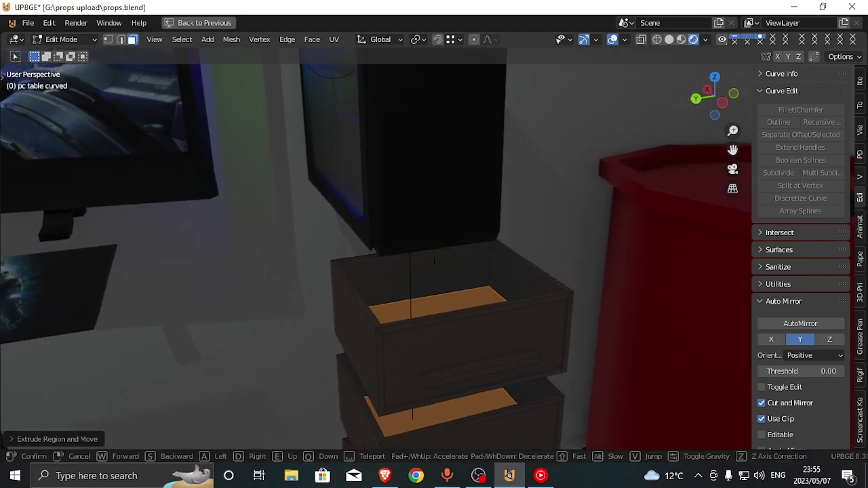
pyautogui.press('w')
pyautogui.click(434, 249)
pyautogui.press('g')
pyautogui.press('z')
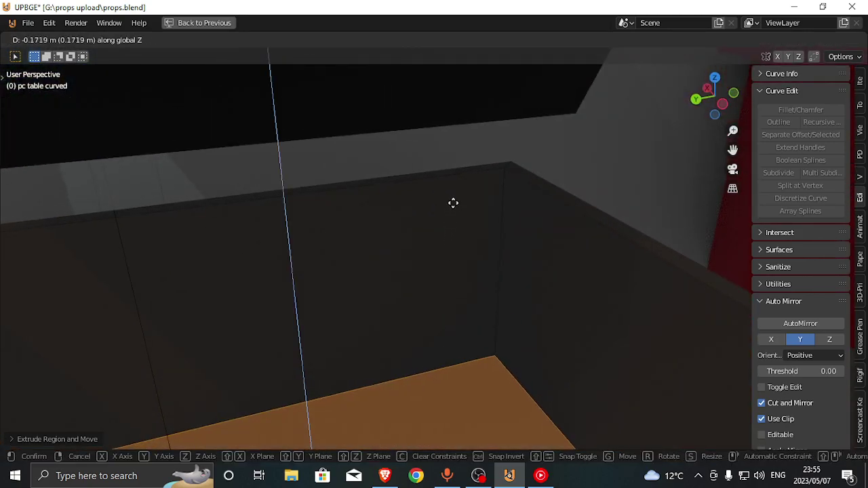
pyautogui.click(453, 202)
# Check the desk in Object Mode, then return to Edit Mode and reveal the hidden desk body
pyautogui.hotkey('shift', '`')
pyautogui.press('s')
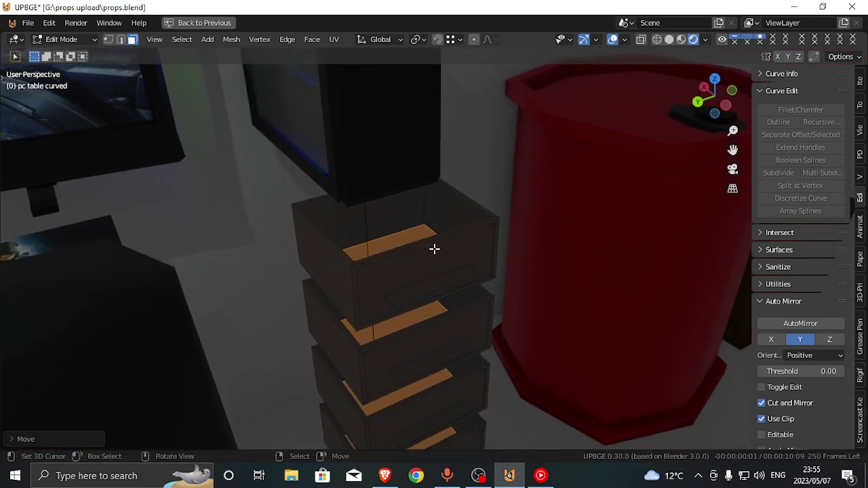
pyautogui.click(436, 244)
pyautogui.press('Tab')
pyautogui.hotkey('shift', '`')
pyautogui.press('s')
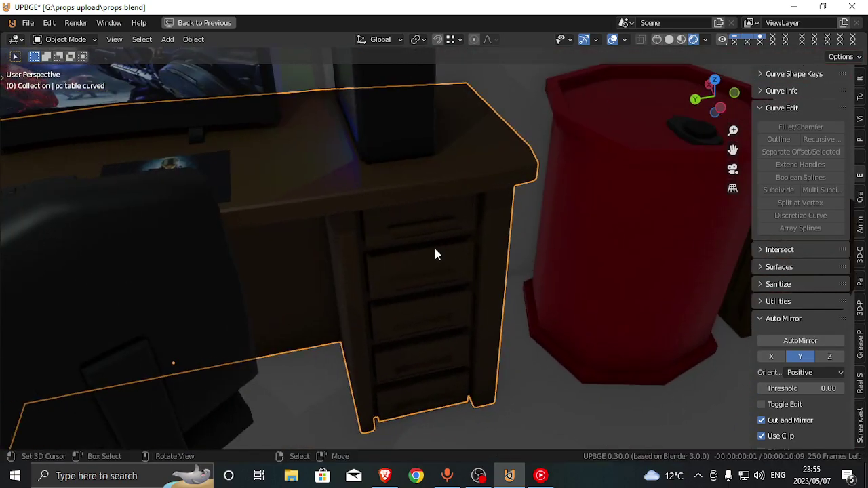
pyautogui.click(435, 249)
pyautogui.press('Tab')
pyautogui.hotkey('alt', 'h')
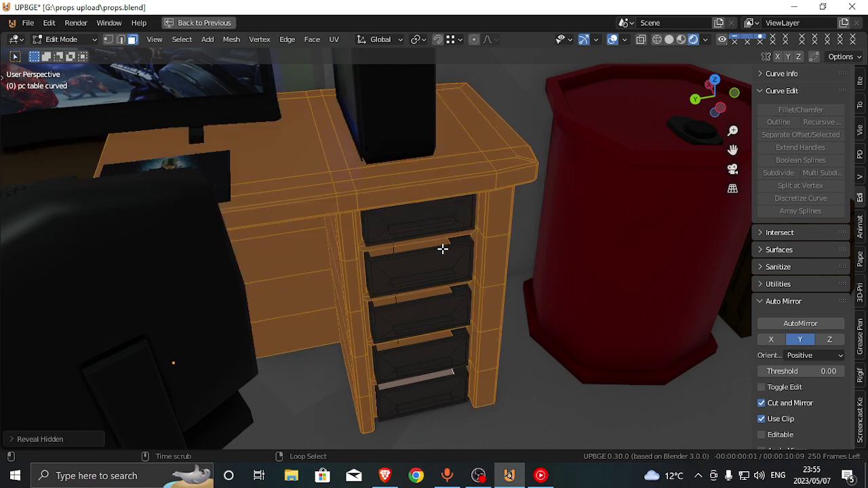
# Select the whole top drawer beside the PC tower, slide it out about 0.98 m along X, and check it in Object Mode
pyautogui.press('Tab')
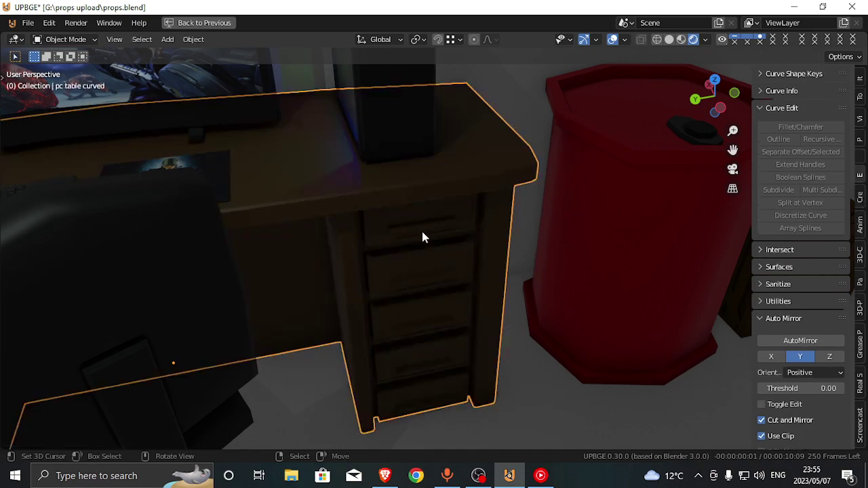
pyautogui.press('Tab')
pyautogui.click(422, 230)
pyautogui.hotkey('ctrl', 'l')
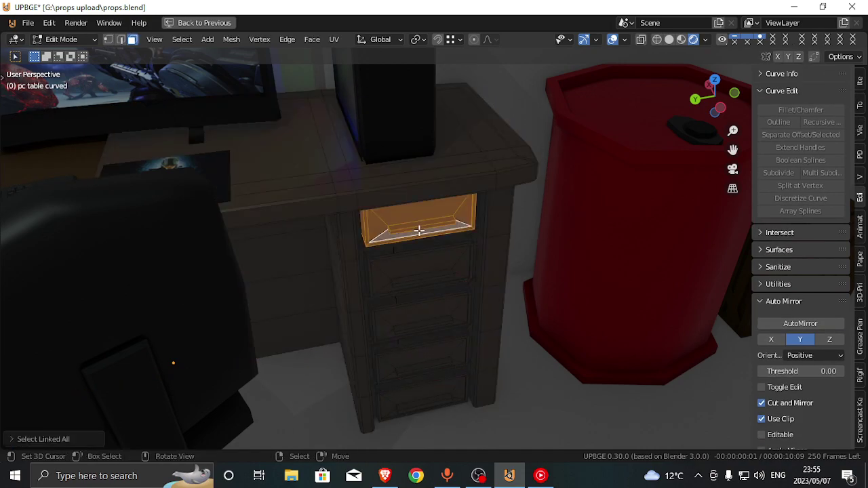
pyautogui.press('g')
pyautogui.press('x')
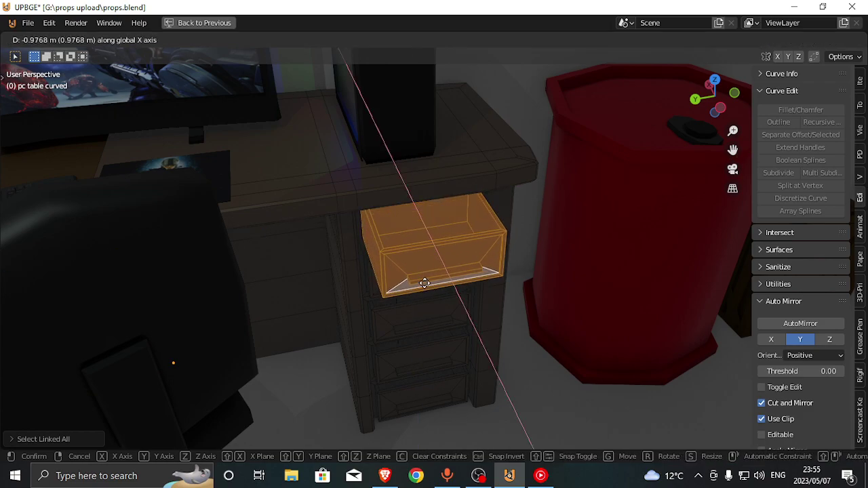
pyautogui.click(424, 281)
pyautogui.press('Tab')
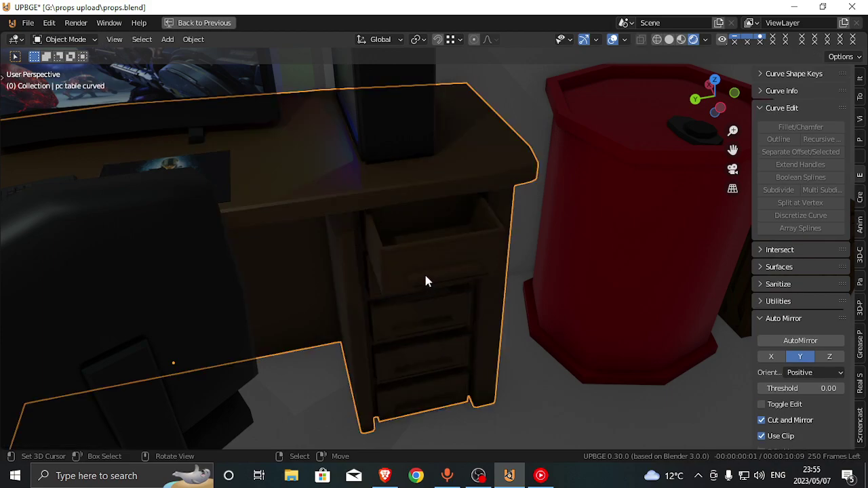
# Return to Edit Mode and undo the top drawer's slide along X
pyautogui.hotkey('shift', '`')
pyautogui.press('s')
pyautogui.press('a')
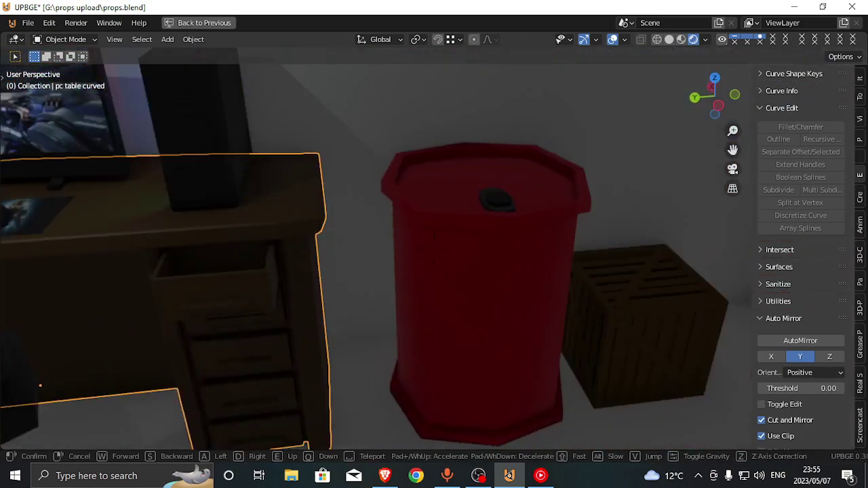
pyautogui.press('w')
pyautogui.click(434, 253)
pyautogui.press('Tab')
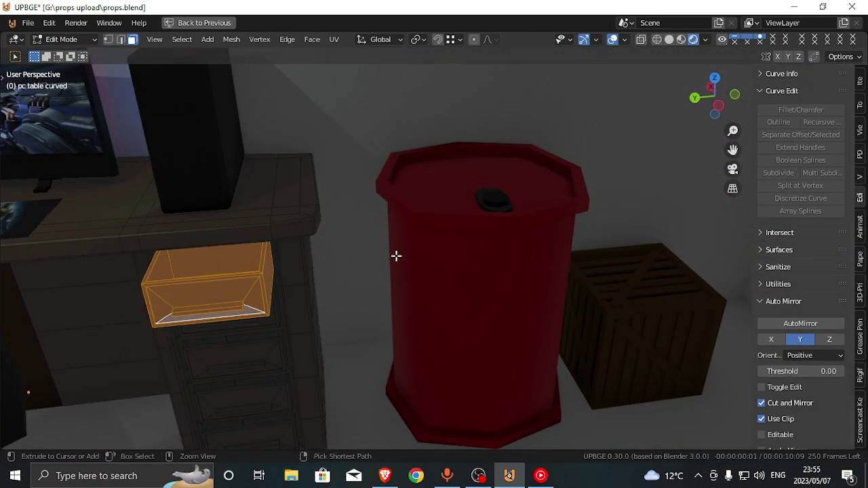
pyautogui.hotkey('ctrl', 'z')
pyautogui.hotkey('ctrl', 'z')
pyautogui.hotkey('ctrl', 'z')
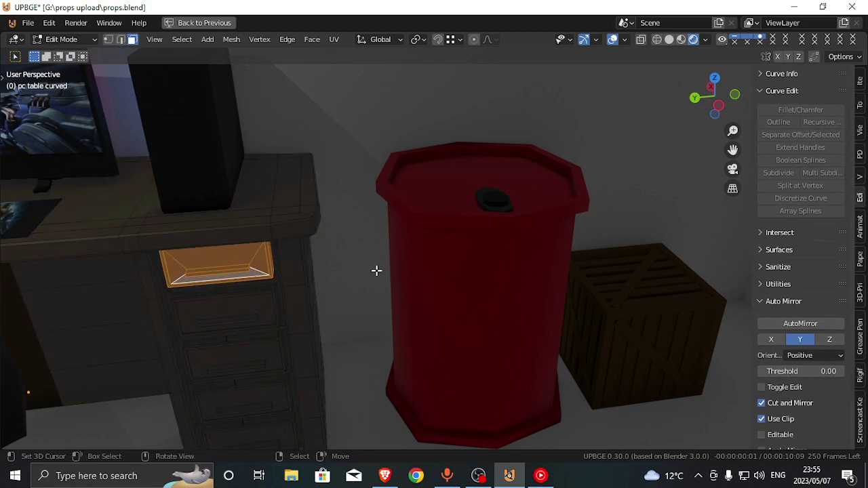
# Select all linked geometry of the five drawers and separate them from the desk into individual objects
pyautogui.hotkey('shift', '`')
pyautogui.press('a')
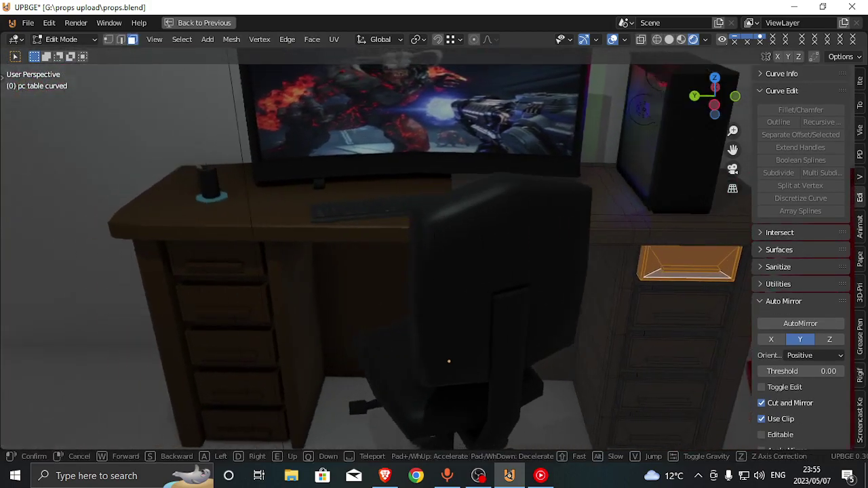
pyautogui.press('Escape')
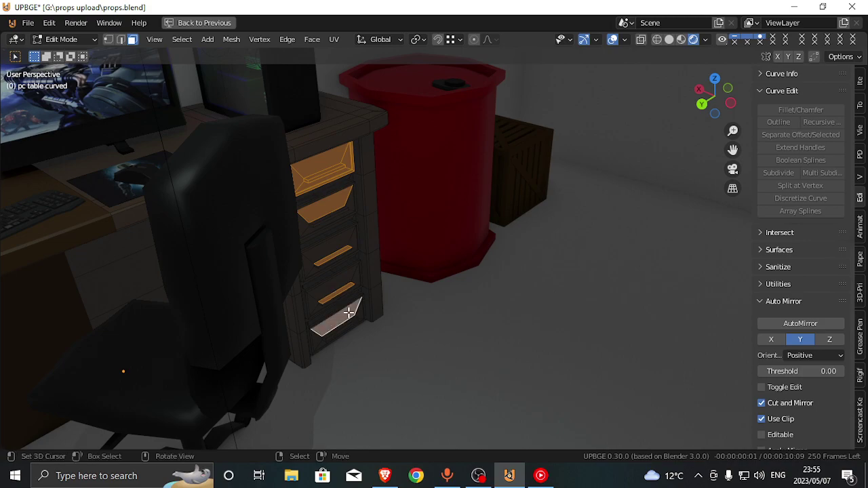
pyautogui.hotkey('ctrl', 'l')
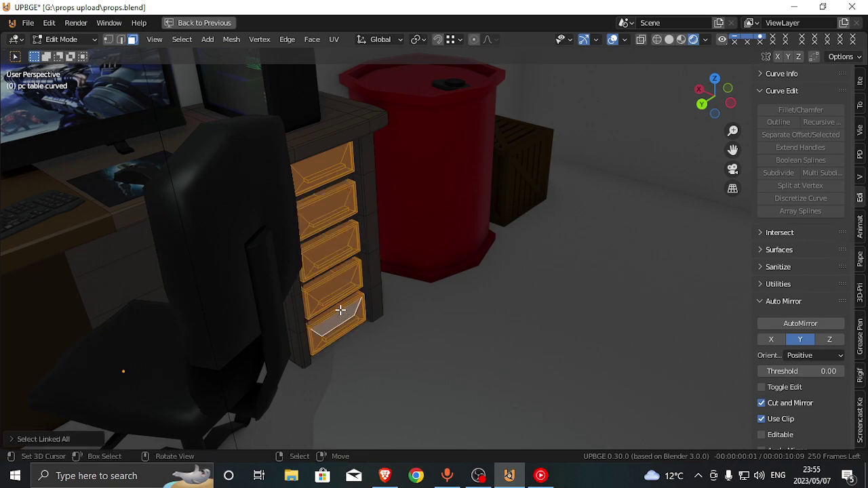
pyautogui.press('p')
pyautogui.click(341, 338)
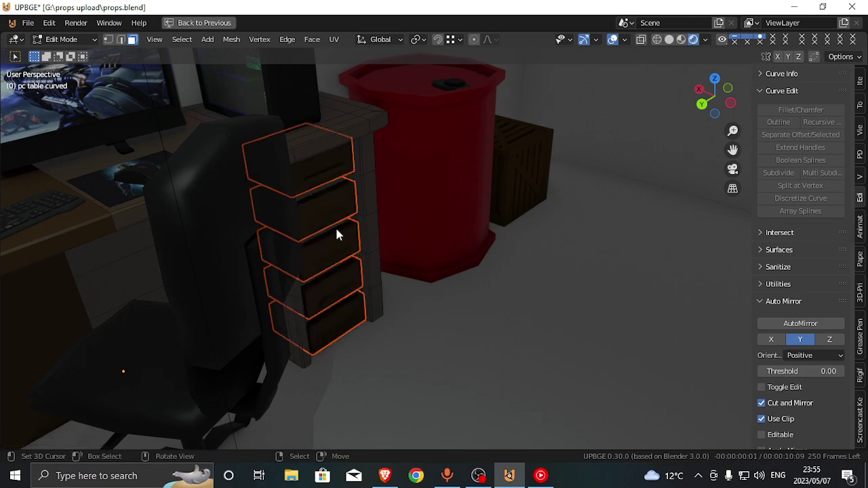
# Select the five separated drawers in Object Mode and set each one's origin to its geometry
pyautogui.press('Tab')
pyautogui.click(310, 182)
pyautogui.keyDown('shift'); pyautogui.click(325, 218); pyautogui.keyUp('shift')
pyautogui.keyDown('shift'); pyautogui.click(329, 241); pyautogui.keyUp('shift')
pyautogui.keyDown('shift'); pyautogui.click(341, 282); pyautogui.keyUp('shift')
pyautogui.keyDown('shift'); pyautogui.click(345, 318); pyautogui.keyUp('shift')
pyautogui.press('g')
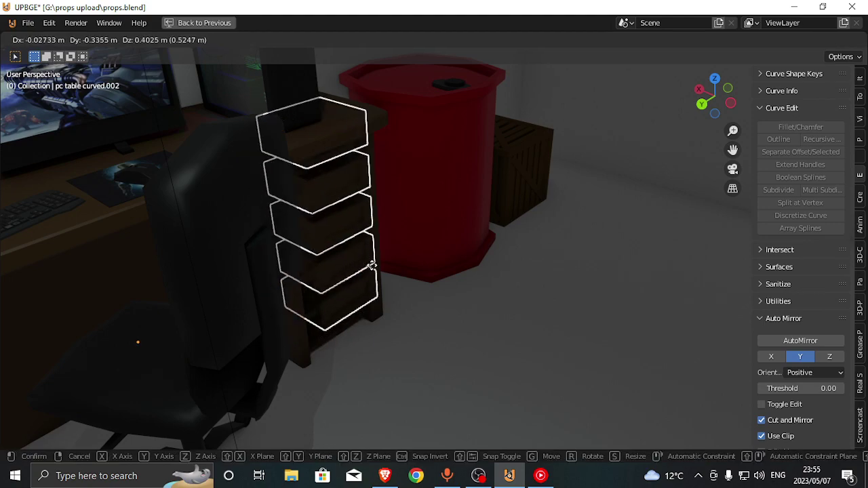
pyautogui.press('Escape')
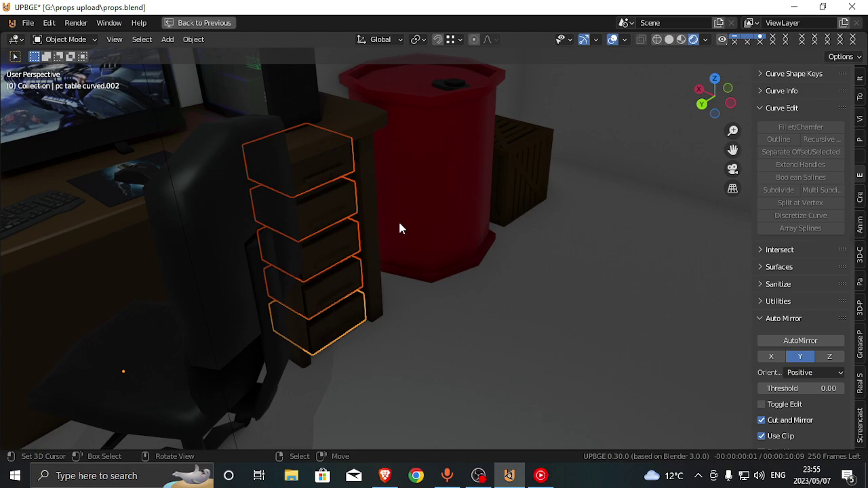
pyautogui.rightClick(312, 207)
pyautogui.moveTo(322, 208)
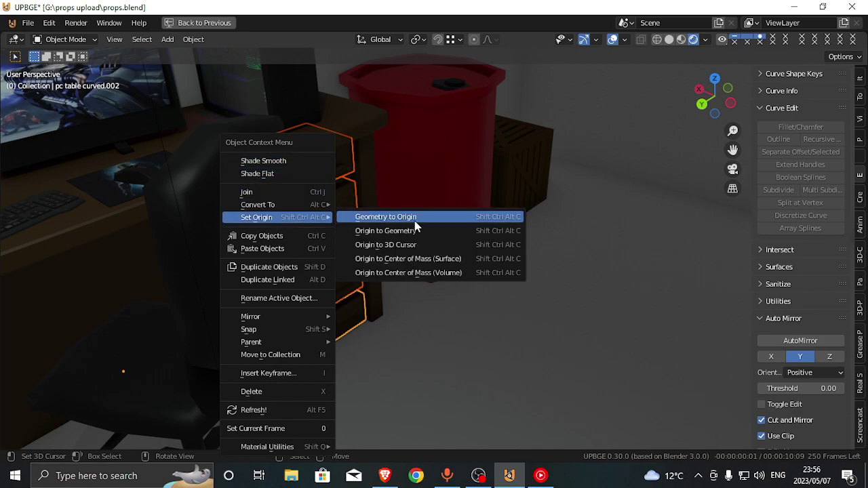
pyautogui.click(431, 231)
# Try sliding individual separated drawers out along the X axis
pyautogui.click(316, 184)
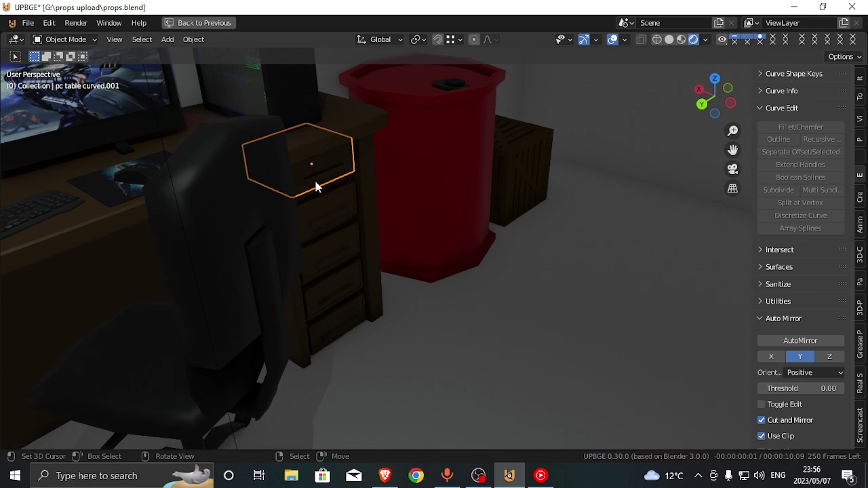
pyautogui.press('g')
pyautogui.press('x')
pyautogui.press('Escape')
pyautogui.rightClick(331, 205)
pyautogui.press('g')
pyautogui.moveTo(332, 207); pyautogui.dragTo(351, 230, button='middle')
pyautogui.rightClick(345, 218)
pyautogui.hotkey('shift', '`')
pyautogui.press('s')
pyautogui.click(444, 247)
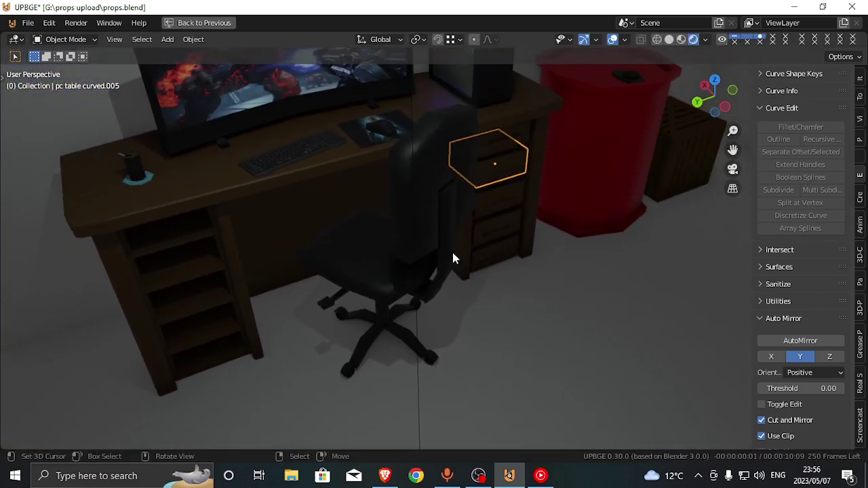
pyautogui.press('g')
pyautogui.press('x')
pyautogui.rightClick(485, 267)
# Select the desk body and apply its Mirror modifier
pyautogui.click(220, 210)
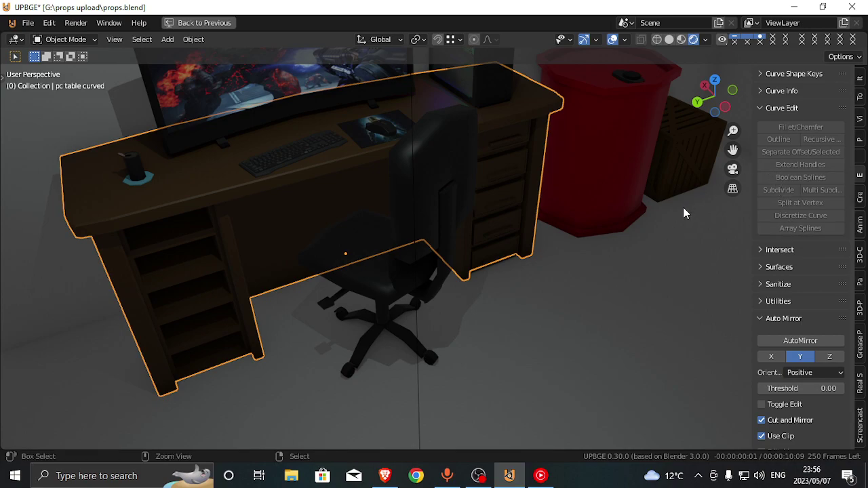
pyautogui.hotkey('ctrl', 'space')
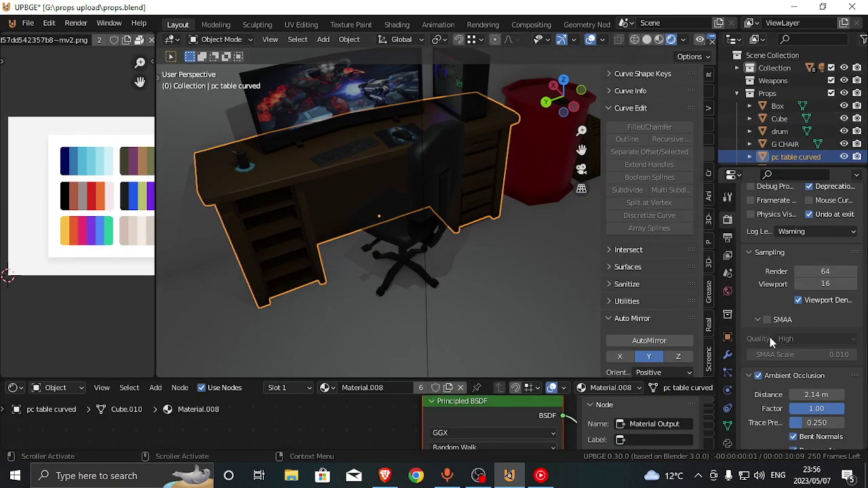
pyautogui.click(726, 359)
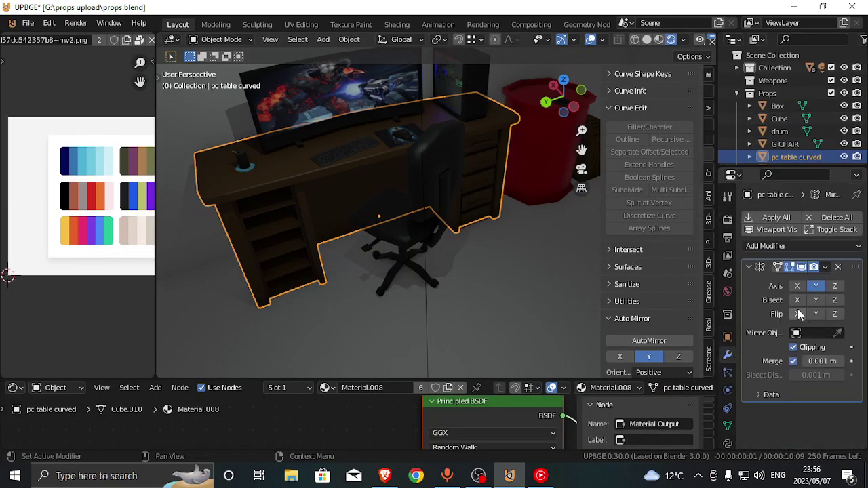
pyautogui.click(825, 268)
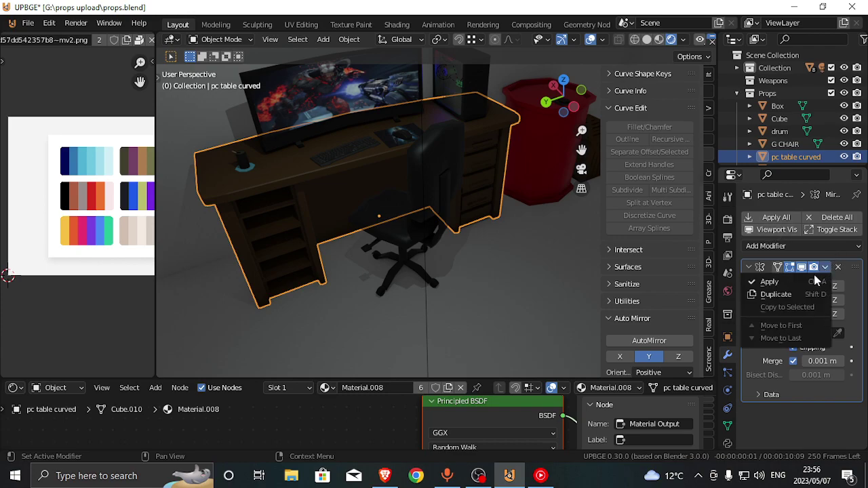
pyautogui.click(803, 276)
# Duplicate the five drawers and move the copies about 7.06 m along Y into the desk's empty drawer bay
pyautogui.click(492, 145)
pyautogui.keyDown('shift'); pyautogui.click(485, 165); pyautogui.keyUp('shift')
pyautogui.keyDown('shift'); pyautogui.click(487, 179); pyautogui.keyUp('shift')
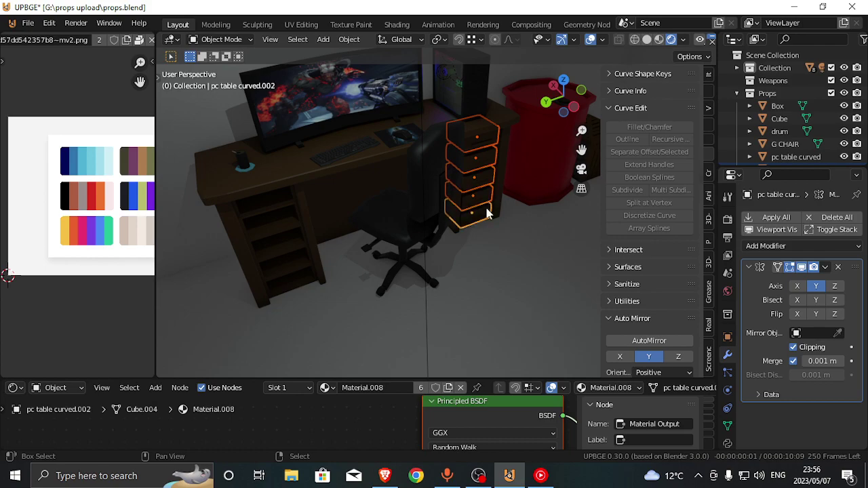
pyautogui.hotkey('shift', 'd')
pyautogui.press('y')
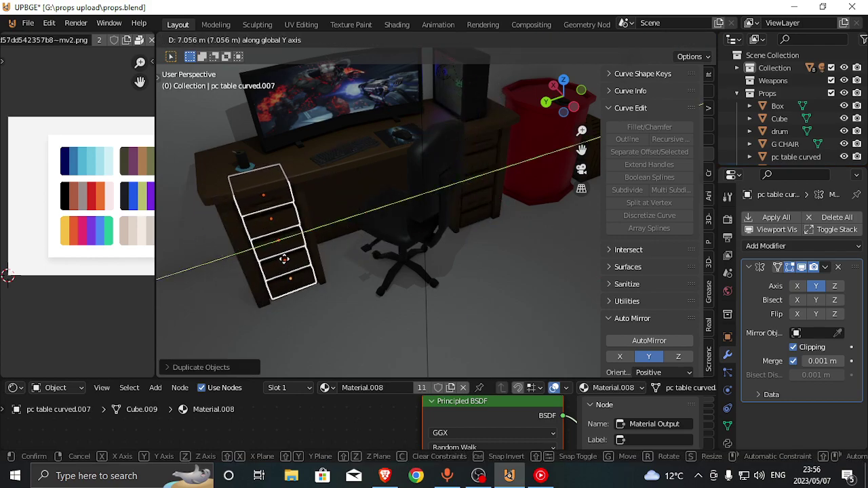
pyautogui.click(284, 259)
# Nudge the duplicated drawers about -0.003 m along Y to align them with the bay's side
pyautogui.hotkey('shift', '`')
pyautogui.press('w')
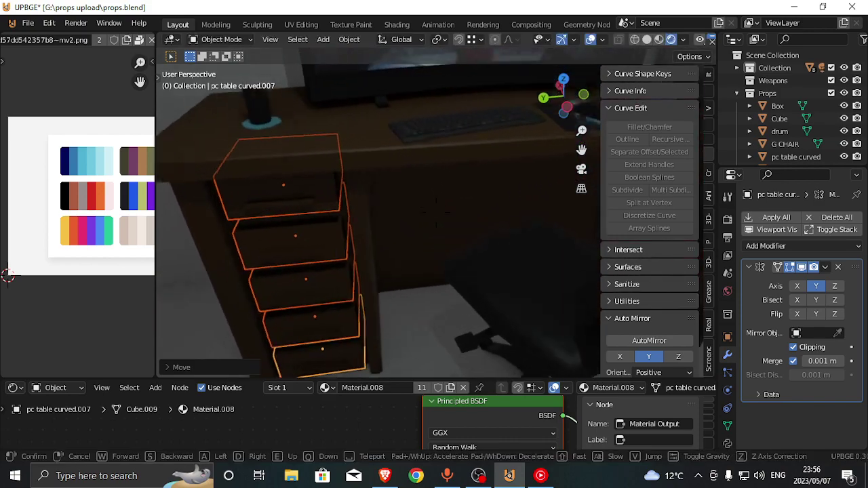
pyautogui.press('a')
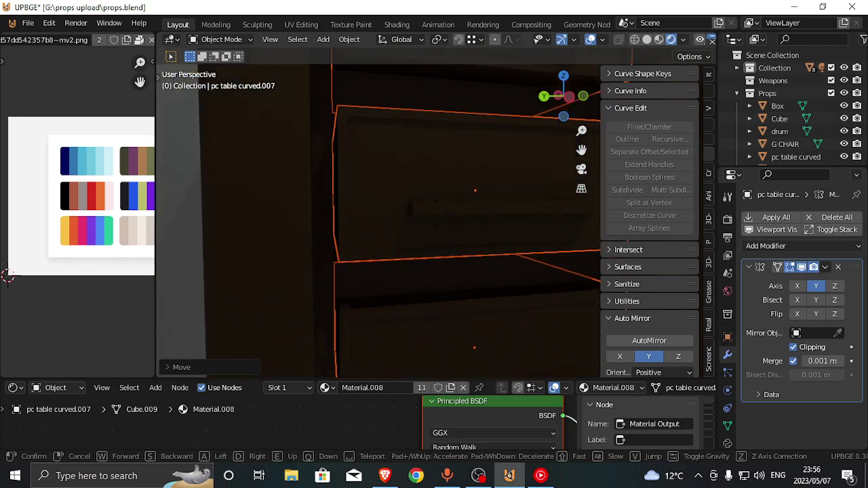
pyautogui.click(430, 209)
pyautogui.press('g')
pyautogui.press('y')
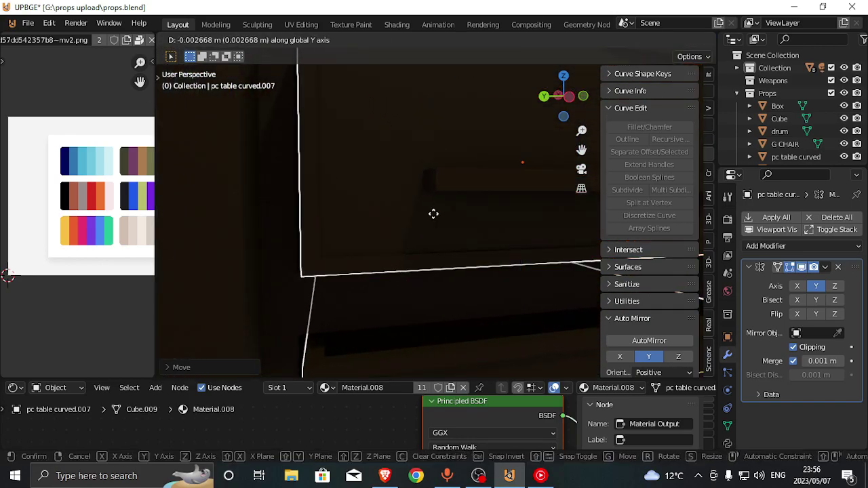
pyautogui.click(433, 213)
# Shift the five duplicated drawers slightly along X to set their depth in the bay
pyautogui.hotkey('shift', '`')
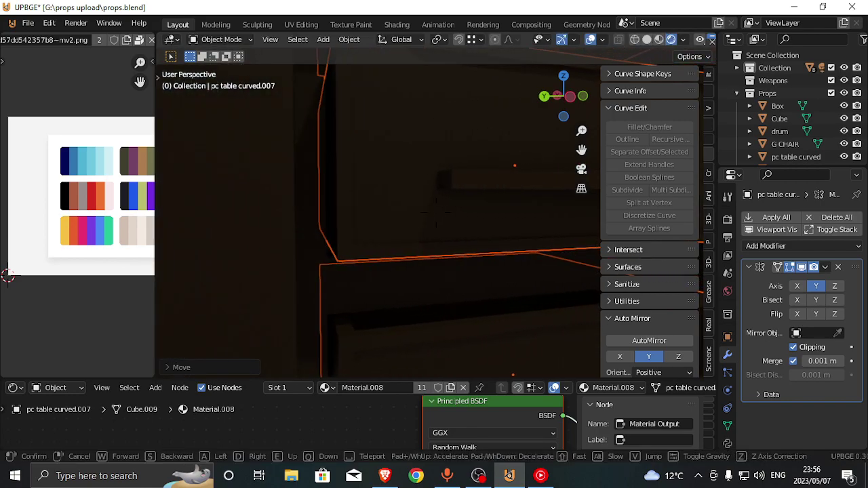
pyautogui.press('s')
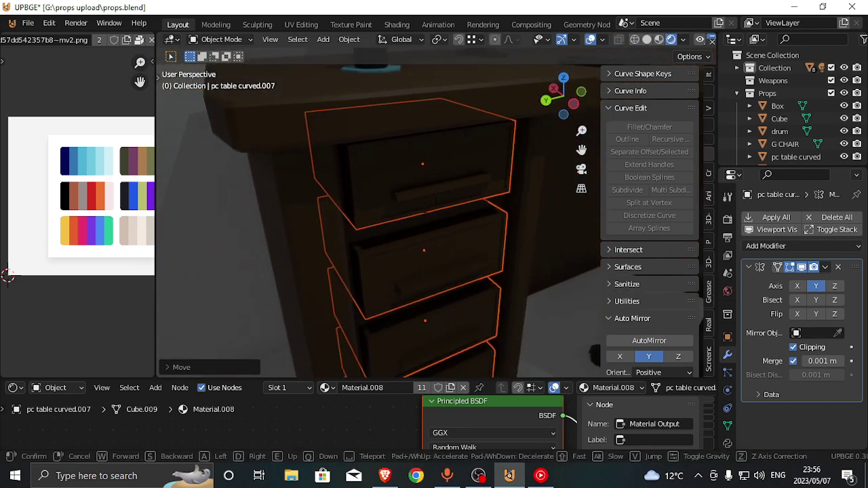
pyautogui.press('a')
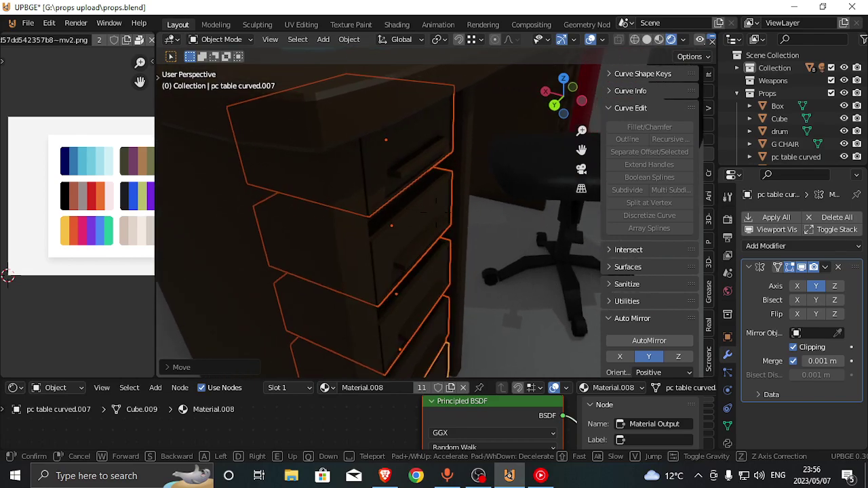
pyautogui.press('e')
pyautogui.press('w')
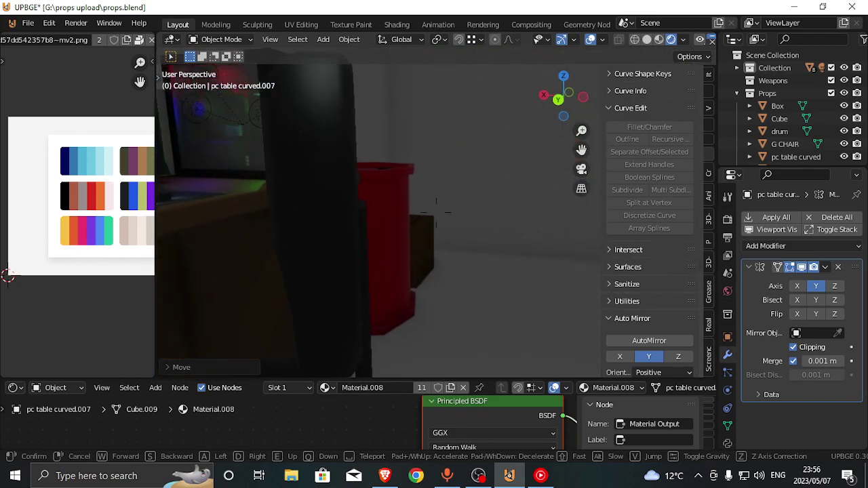
pyautogui.press('s')
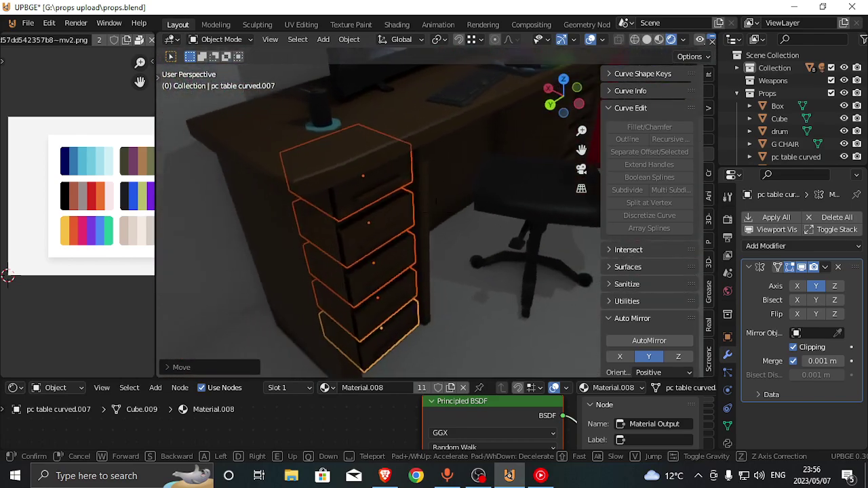
pyautogui.click(442, 214)
pyautogui.press('g')
pyautogui.moveTo(462, 222); pyautogui.dragTo(458, 219, button='middle')
pyautogui.rightClick(463, 221)
pyautogui.press('g')
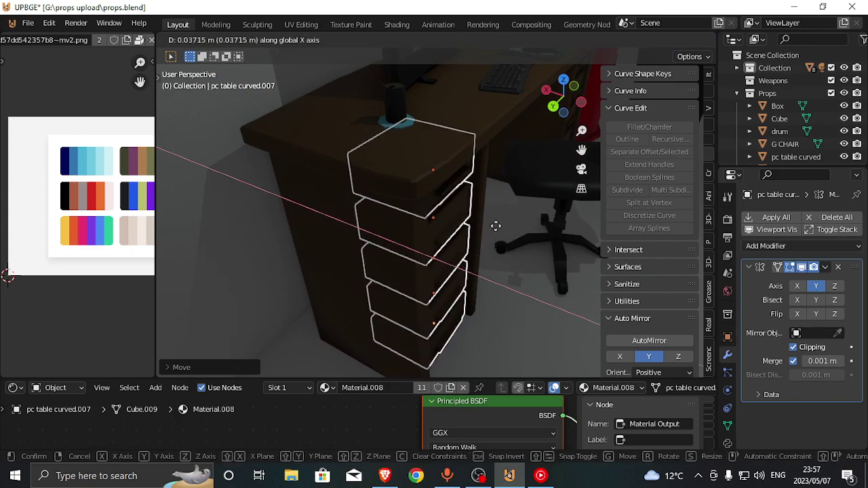
pyautogui.click(488, 230)
# Push the duplicated drawers about 0.12 m further into the bay along X
pyautogui.hotkey('shift', '`')
pyautogui.press('w')
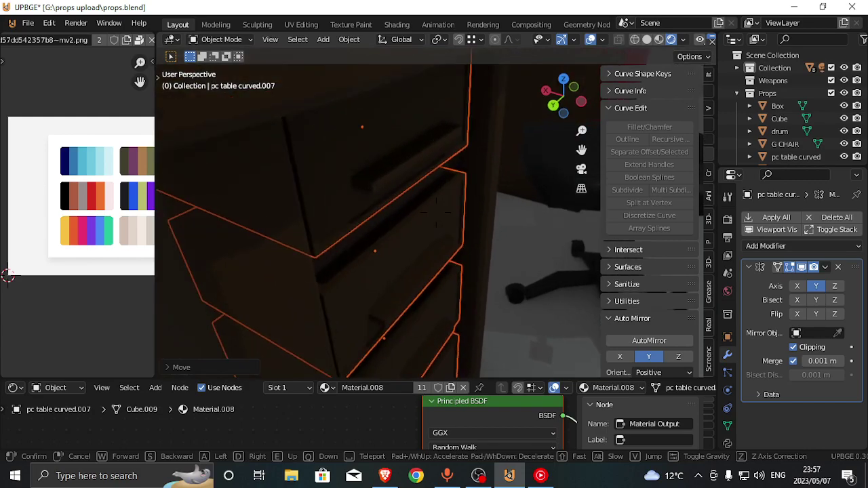
pyautogui.click(465, 228)
pyautogui.press('g')
pyautogui.press('x')
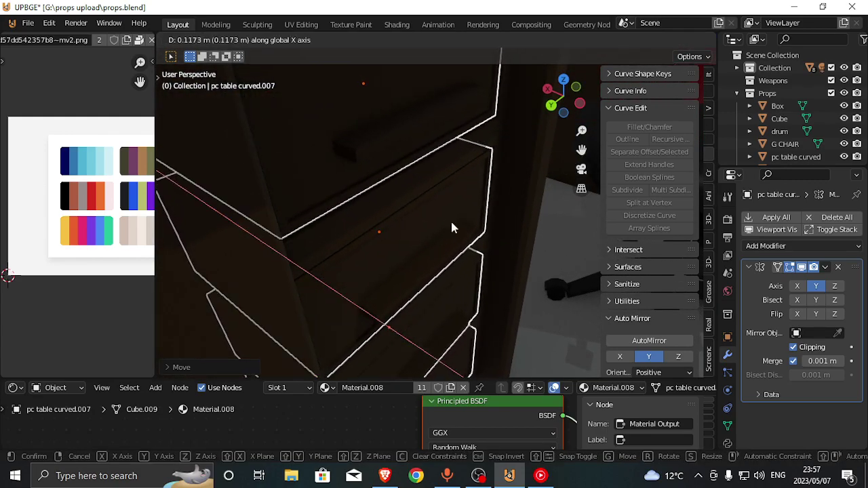
pyautogui.click(452, 224)
# Nudge the five duplicated drawers along Y in two small moves, about -0.028 m and about 0.025 m, to align them in the bay
pyautogui.hotkey('shift', '`')
pyautogui.press('d')
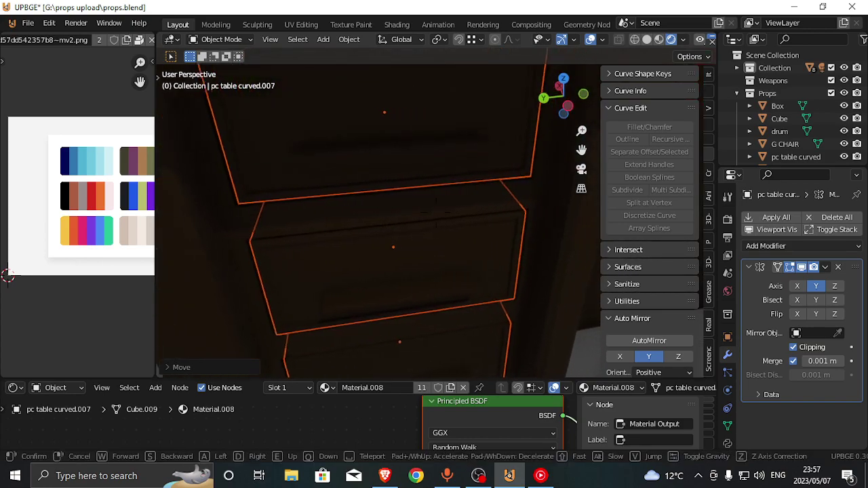
pyautogui.click(439, 216)
pyautogui.press('g')
pyautogui.press('y')
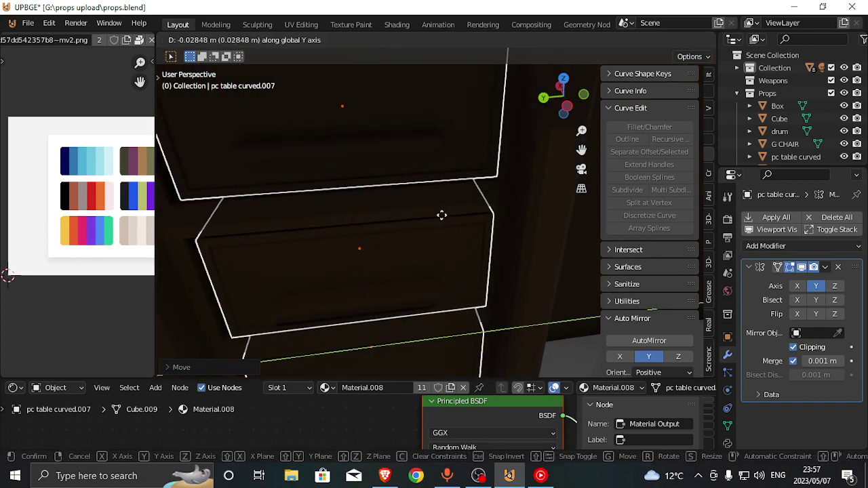
pyautogui.click(441, 218)
pyautogui.press('y')
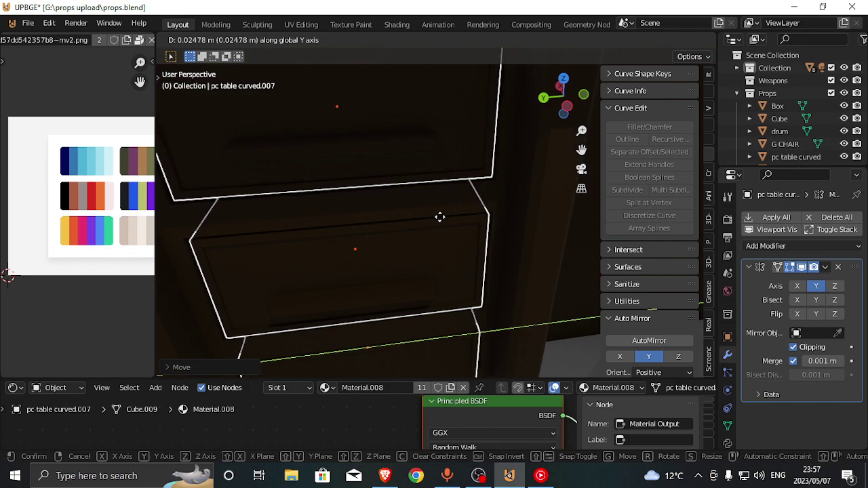
pyautogui.click(435, 215)
# Examine the fit of the duplicated drawers against the bay's sides, first close up and from further back
pyautogui.hotkey('shift', '`')
pyautogui.press('s')
pyautogui.press('w')
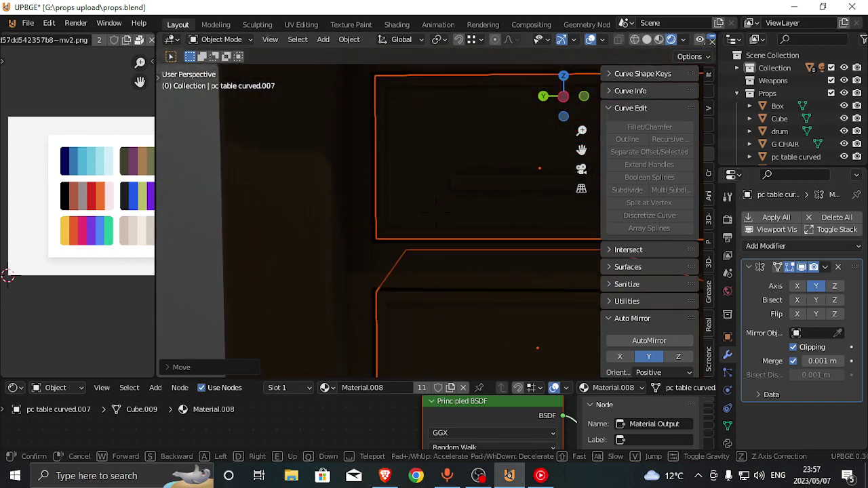
pyautogui.press('q')
pyautogui.press('w')
pyautogui.click(423, 219)
pyautogui.hotkey('shift', '`')
pyautogui.press('s')
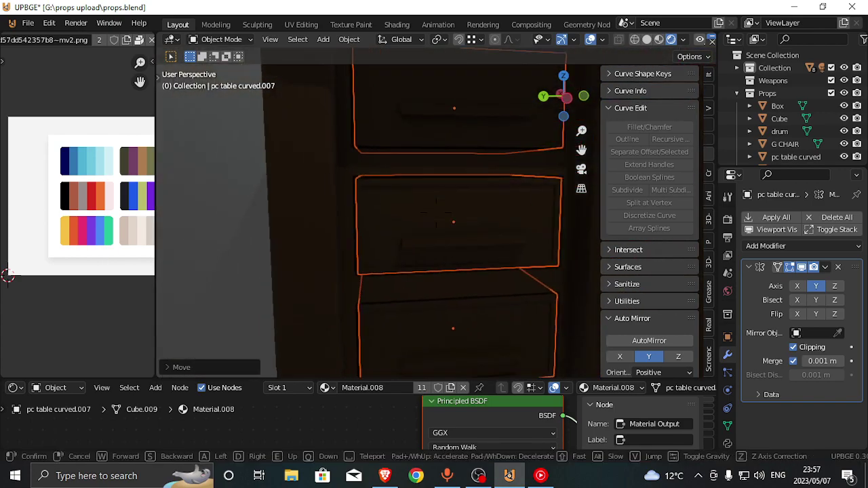
pyautogui.press('a')
pyautogui.click(426, 216)
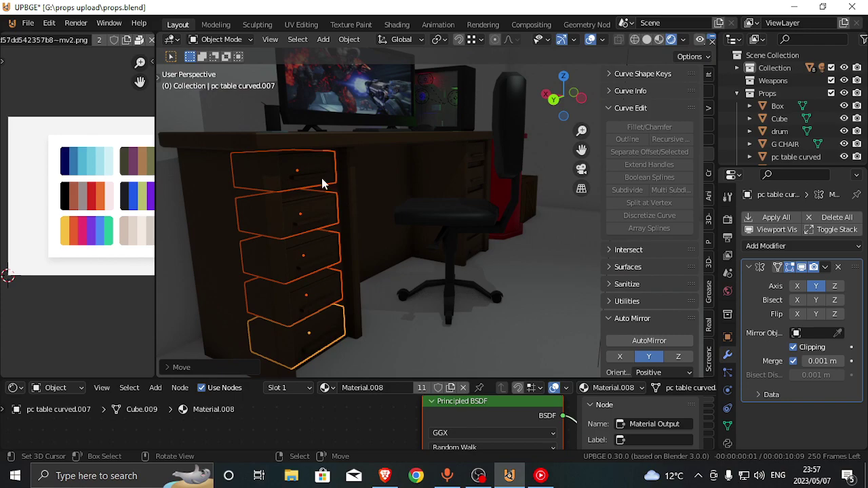
# Try sliding the upper two duplicated drawers out of the bay one at a time, cancelling each move
pyautogui.click(313, 174)
pyautogui.press('g')
pyautogui.moveTo(316, 174); pyautogui.dragTo(340, 206, button='middle')
pyautogui.rightClick(323, 202)
pyautogui.click(322, 205)
pyautogui.press('g')
pyautogui.rightClick(334, 205)
# Try sliding the third duplicated drawer out of the bay, cancelling the move
pyautogui.click(312, 243)
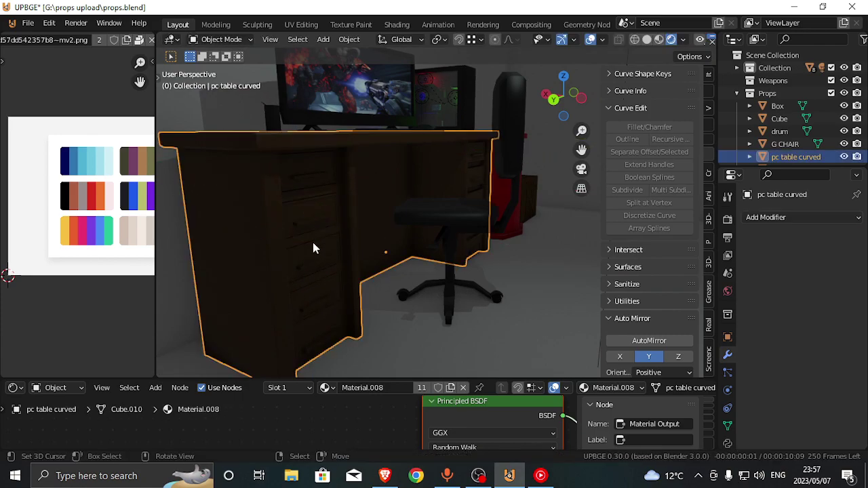
pyautogui.press('g')
pyautogui.rightClick(313, 243)
pyautogui.click(314, 248)
pyautogui.press('g')
pyautogui.moveTo(316, 248); pyautogui.dragTo(334, 255, button='middle')
pyautogui.rightClick(325, 254)
# Try sliding the fourth and bottom duplicated drawers out along X one at a time, cancelling each move
pyautogui.click(320, 289)
pyautogui.press('g')
pyautogui.moveTo(320, 291); pyautogui.dragTo(335, 296, button='middle')
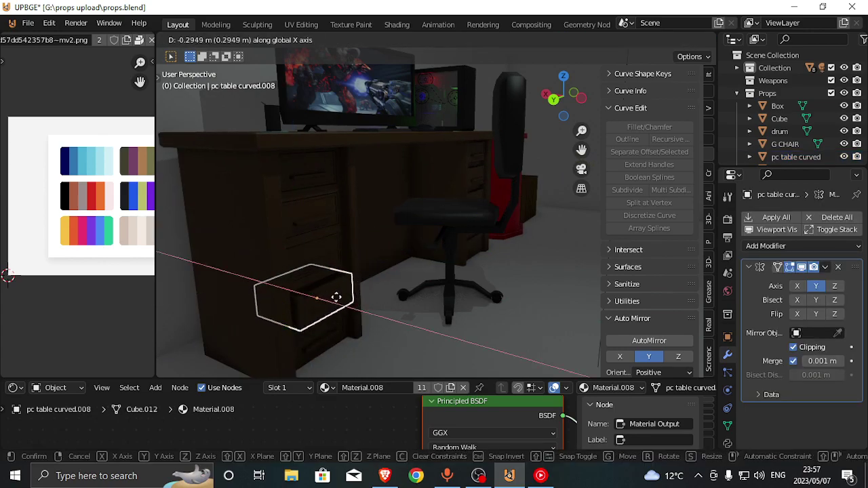
pyautogui.press('Escape')
pyautogui.click(323, 329)
pyautogui.press('g')
pyautogui.press('x')
pyautogui.press('Escape')
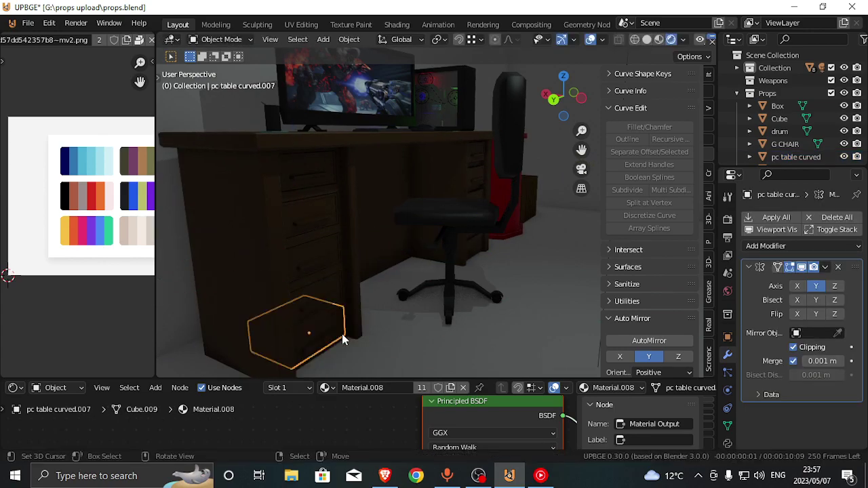
pyautogui.hotkey('shift', '`')
pyautogui.press('s')
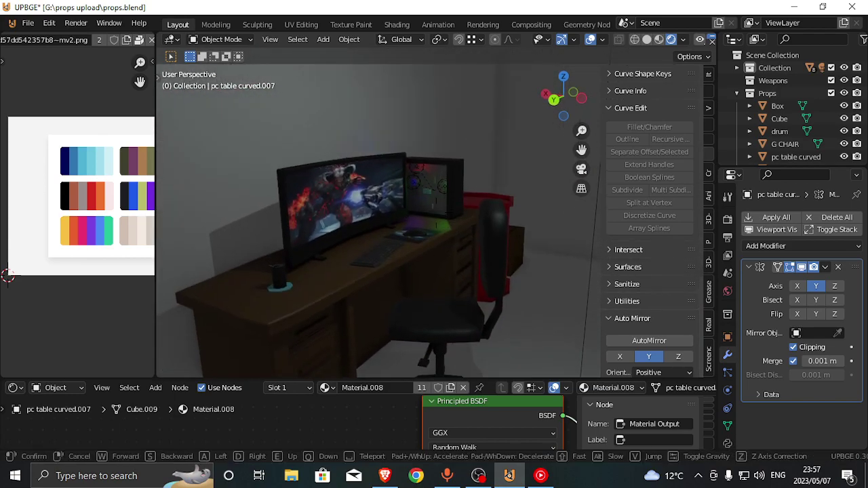
pyautogui.click(445, 216)
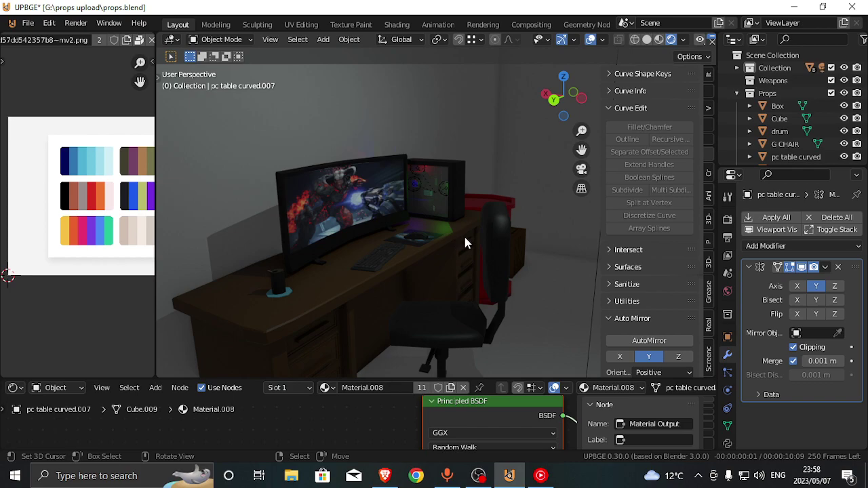
# Minimise the open UPBGE and YouTube Music windows and open This PC in File Explorer from the desktop
pyautogui.click(799, 7)
pyautogui.click(794, 7)
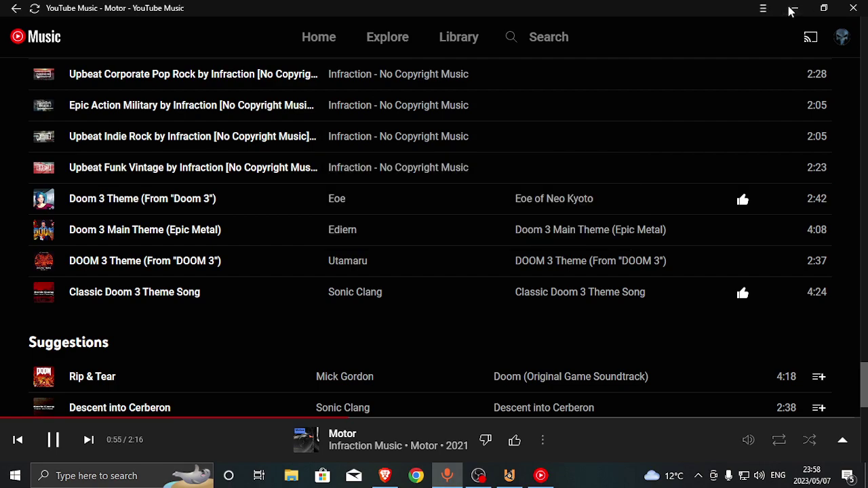
pyautogui.click(558, 137)
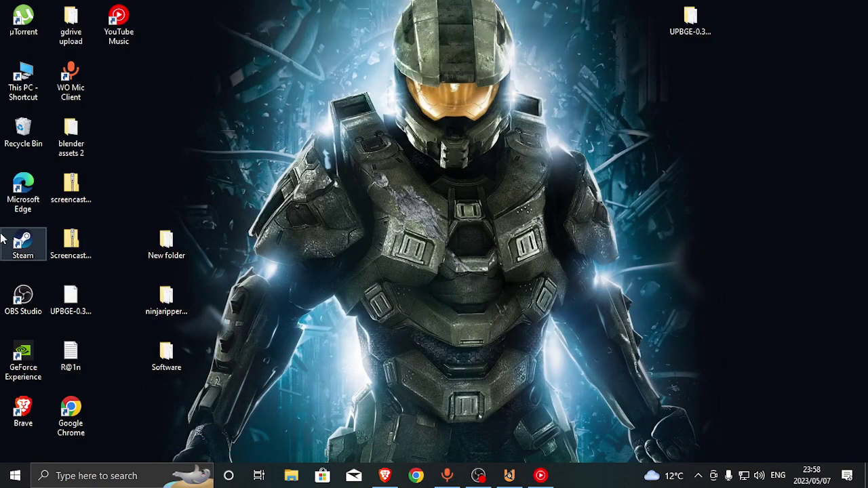
pyautogui.doubleClick(16, 100)
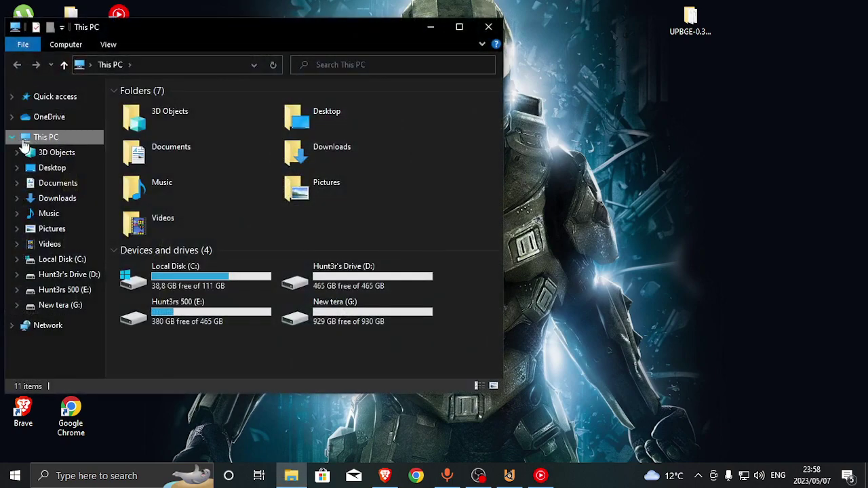
# Highlight the D:, E:, C: and G: drives in turn, and open the E: drive
pyautogui.click(366, 277)
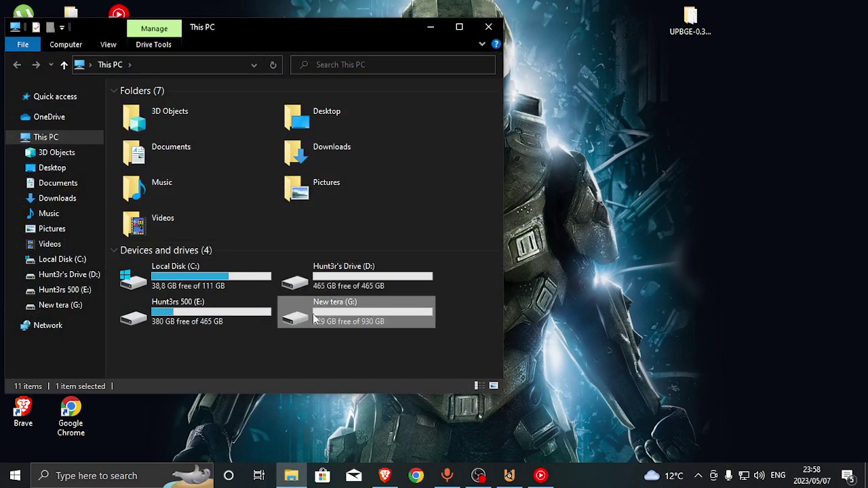
pyautogui.click(193, 318)
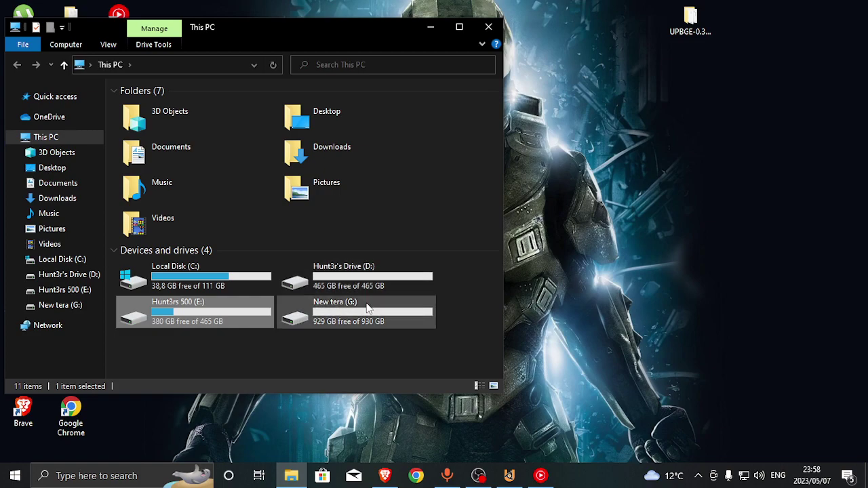
pyautogui.click(213, 266)
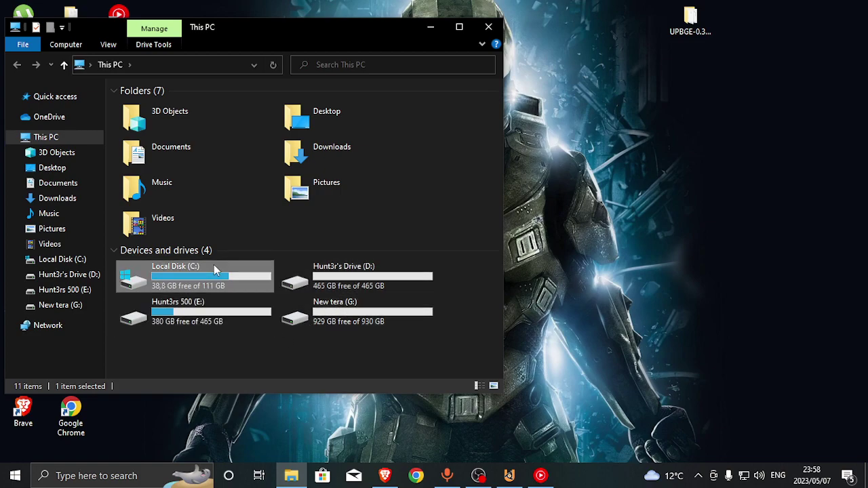
pyautogui.click(360, 290)
pyautogui.click(354, 311)
pyautogui.click(222, 313)
pyautogui.doubleClick(221, 313)
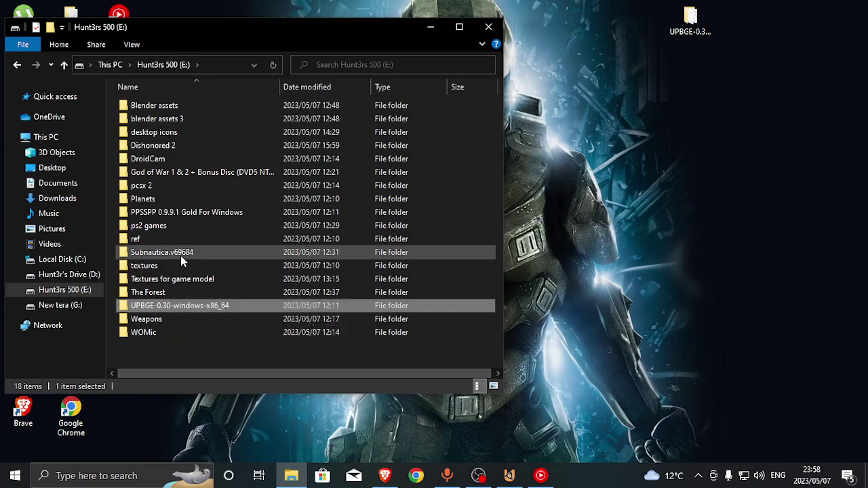
# Inspect the files in the Dishonored 2 and God of War 1 & 2 folders, widening the Name column in the latter
pyautogui.doubleClick(177, 145)
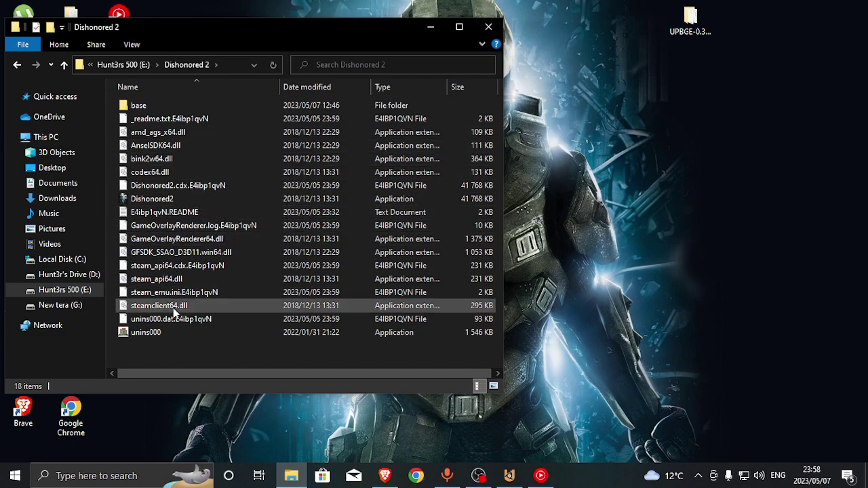
pyautogui.hotkey('alt', 'Left')
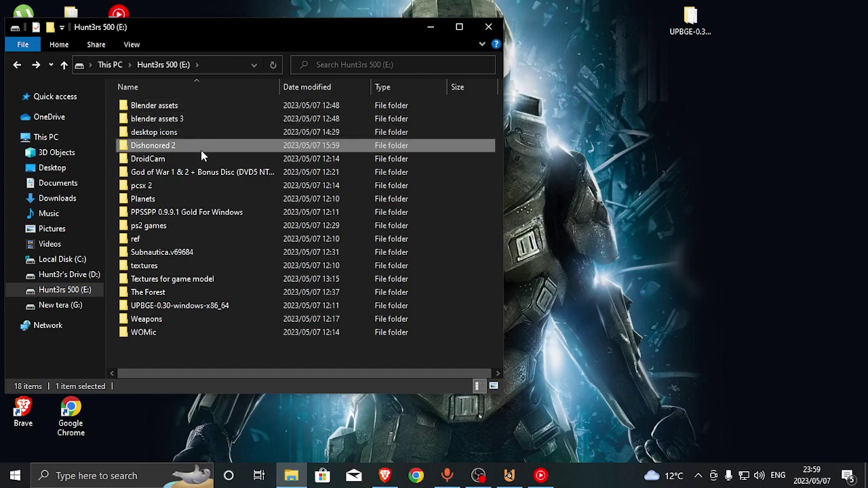
pyautogui.doubleClick(204, 172)
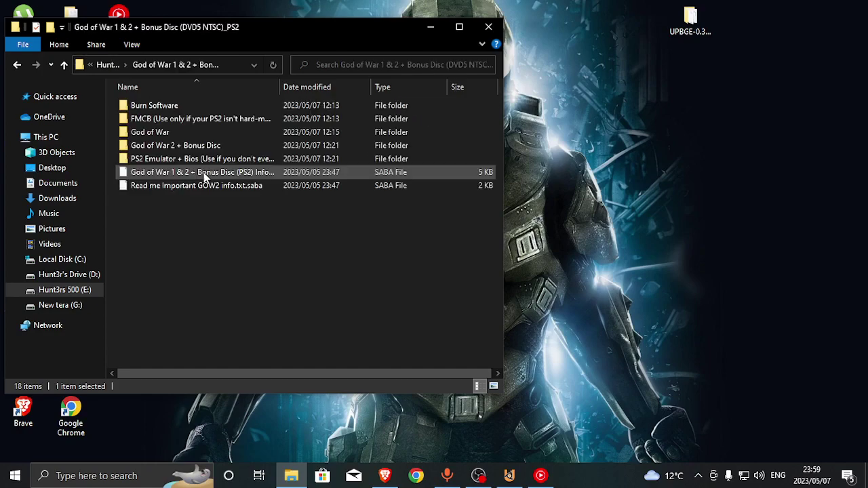
pyautogui.moveTo(280, 87); pyautogui.dragTo(324, 101)
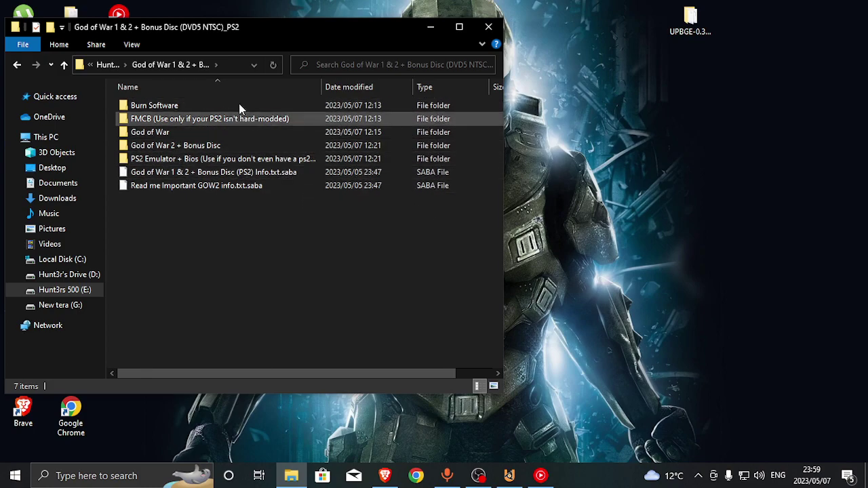
pyautogui.press('BackSpace')
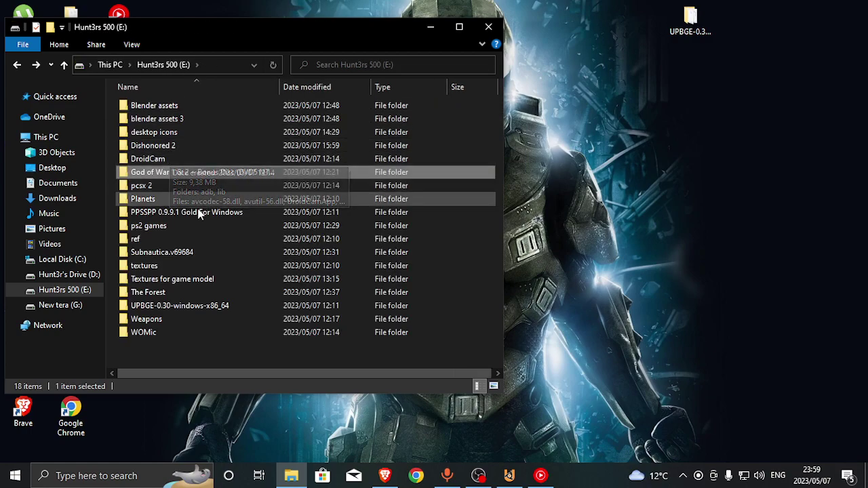
pyautogui.press('BackSpace')
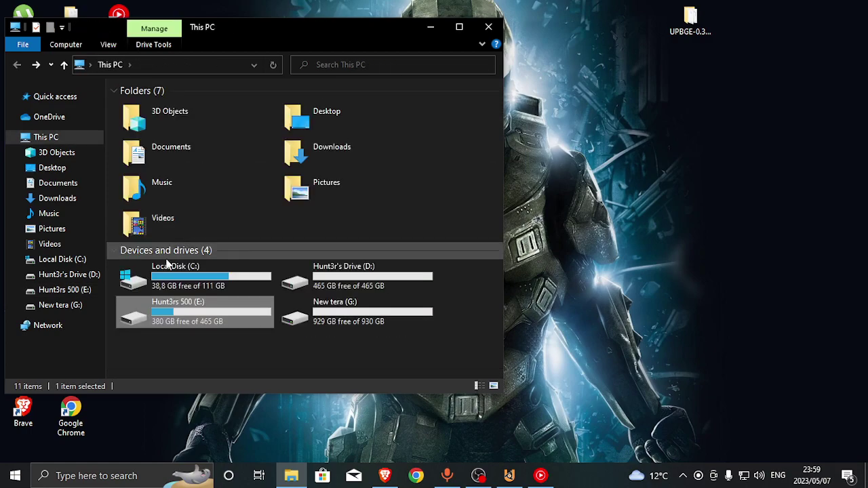
# Open the Subnautica.v69684 folder on the E: drive and open its E4ibp1qvN.README text file
pyautogui.doubleClick(203, 307)
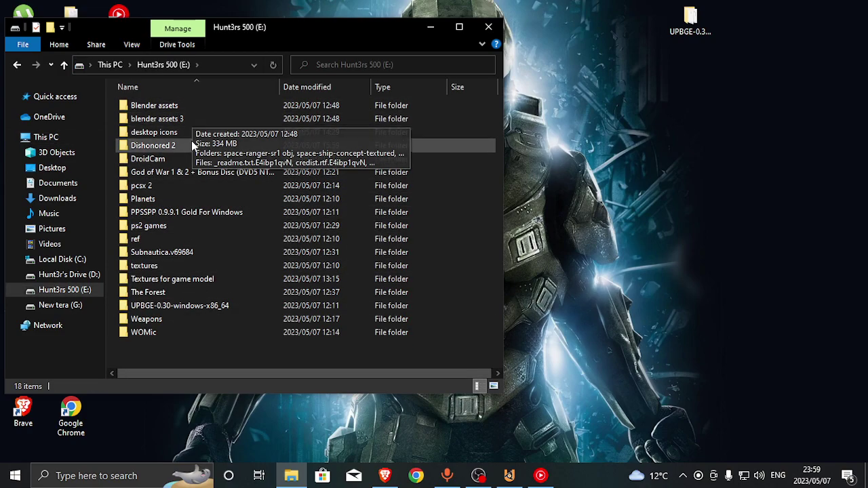
pyautogui.press('BackSpace')
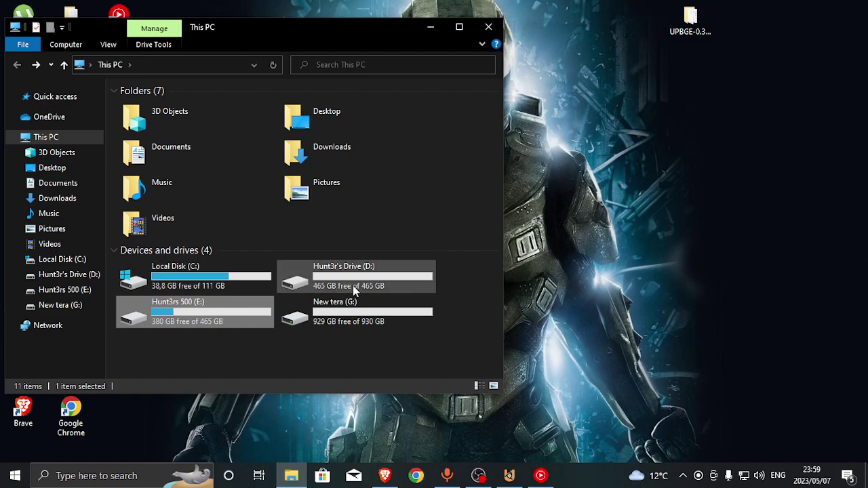
pyautogui.doubleClick(191, 310)
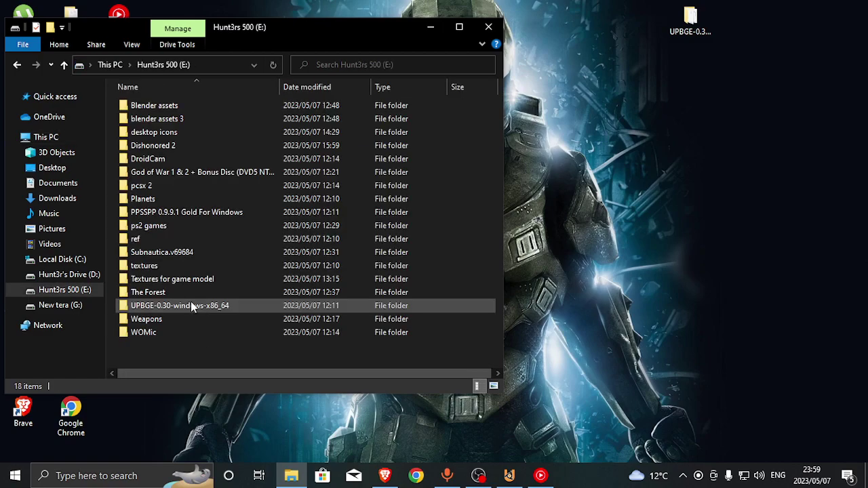
pyautogui.doubleClick(191, 252)
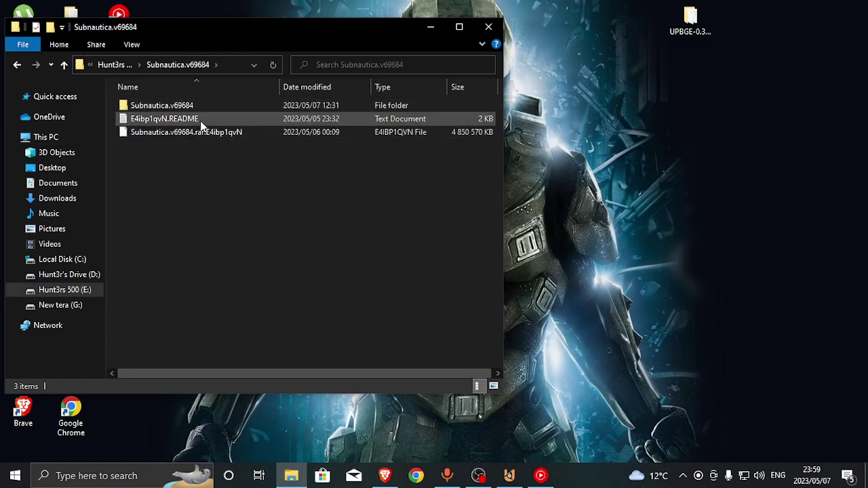
pyautogui.doubleClick(202, 118)
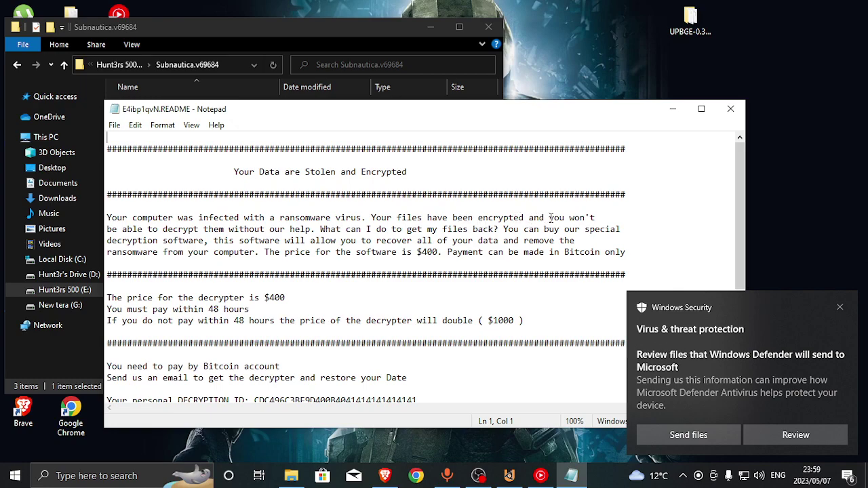
# Highlight the decrypter price and the doubled-price text in the ransom note, and read down to the contact lines
pyautogui.moveTo(124, 298); pyautogui.dragTo(288, 299)
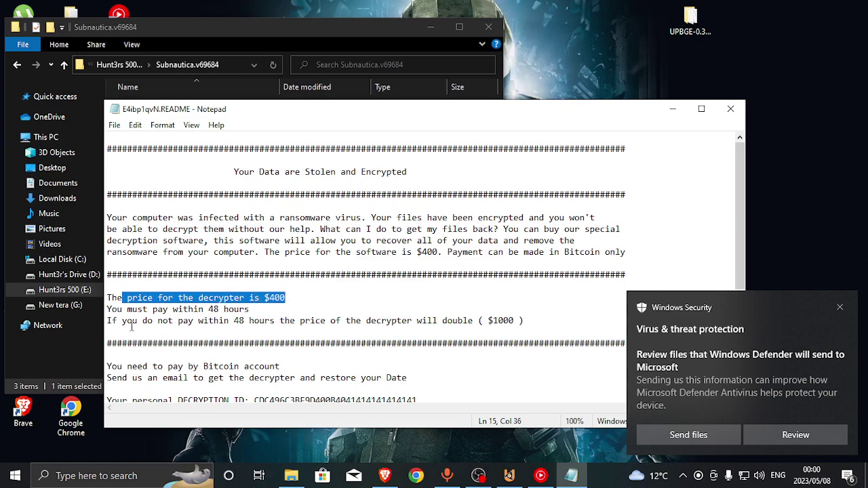
pyautogui.moveTo(305, 321); pyautogui.dragTo(525, 321)
pyautogui.scroll(-3, 520, 320)
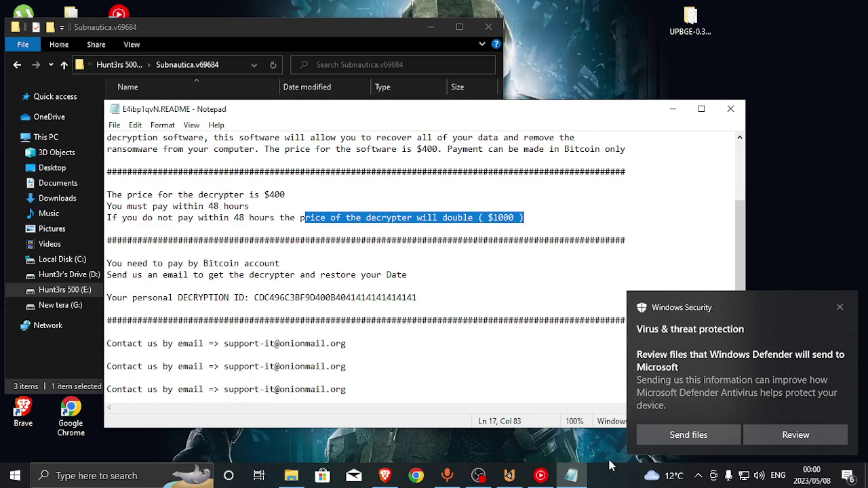
# Send the files flagged in the Windows Security notification to Microsoft
pyautogui.click(672, 441)
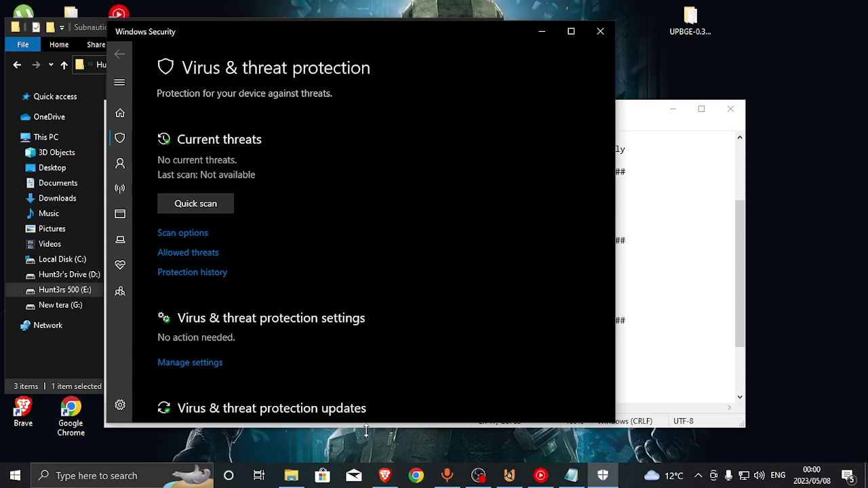
# Switch to YouTube Music and play "Upbeat Funk Rock by Infraction" from the playlist
pyautogui.click(531, 482)
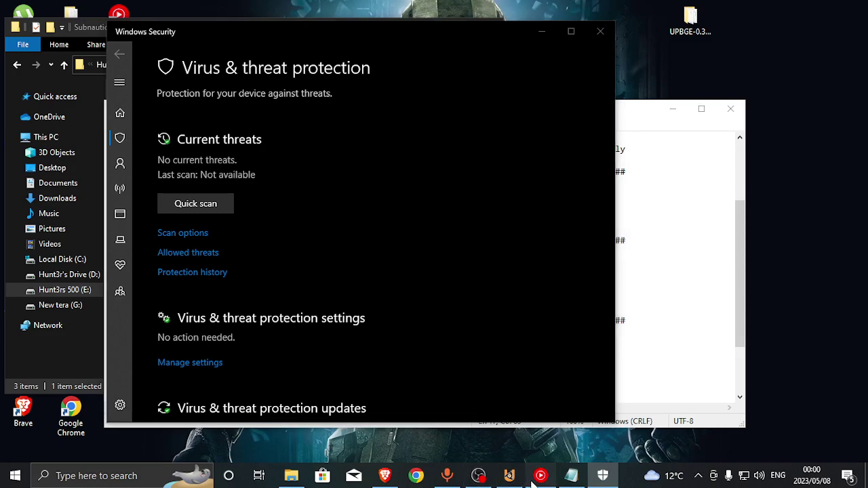
pyautogui.scroll(-3, 231, 314)
pyautogui.scroll(10, 231, 314)
pyautogui.scroll(10, 229, 302)
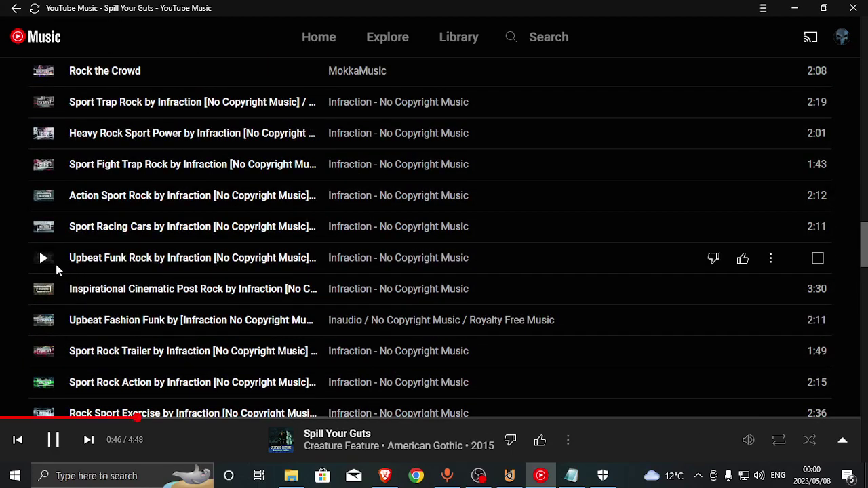
pyautogui.click(43, 258)
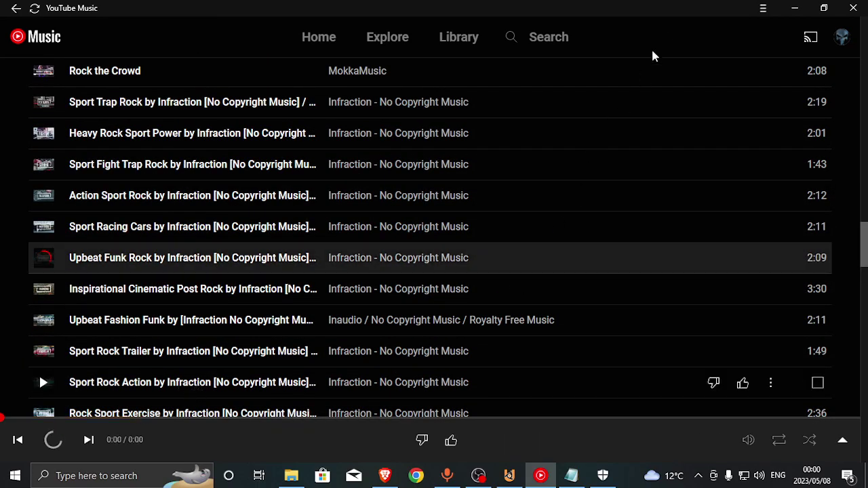
# Return to the E4ibp1qvN.README ransom note and highlight the Bitcoin-only payment sentence and all text from the note's start through it
pyautogui.click(794, 8)
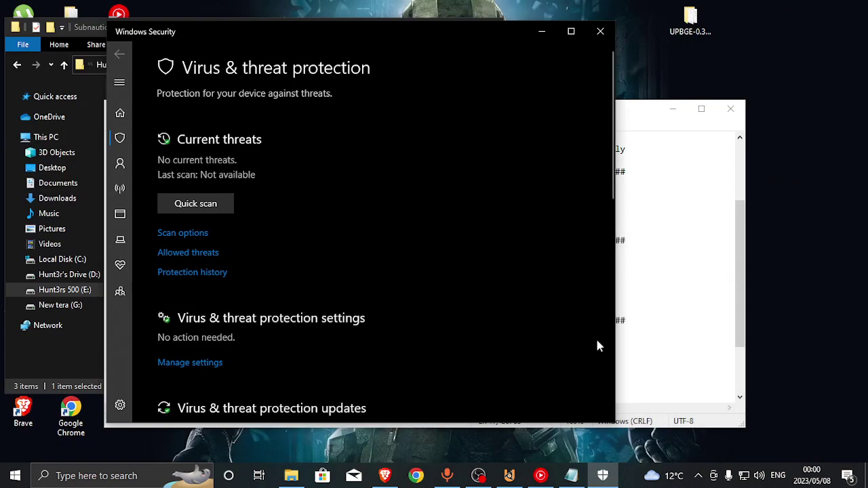
pyautogui.click(674, 186)
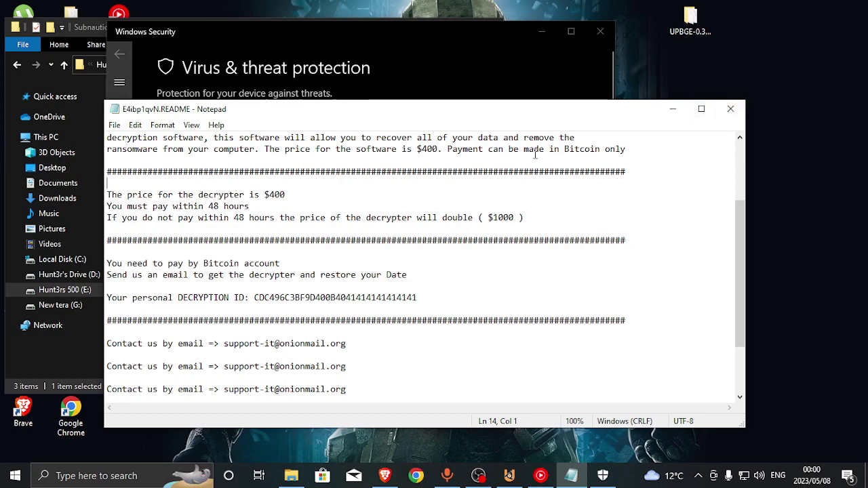
pyautogui.moveTo(439, 150); pyautogui.dragTo(546, 160)
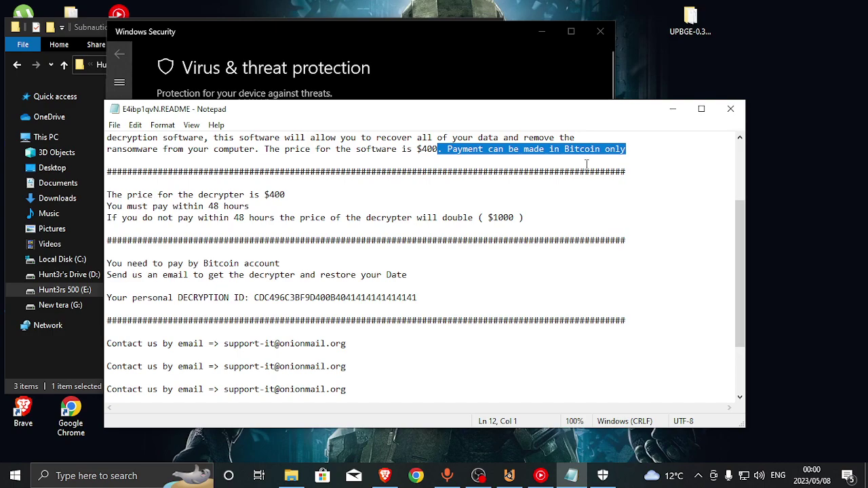
pyautogui.moveTo(648, 148); pyautogui.dragTo(285, 133)
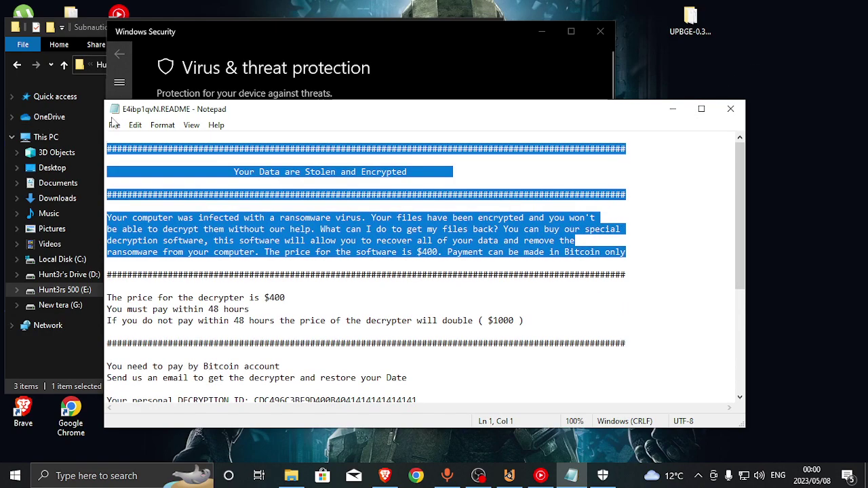
# Highlight the second contact e-mail in the ransom note, review the note back up to its heading, and close it
pyautogui.scroll(-5, 296, 256)
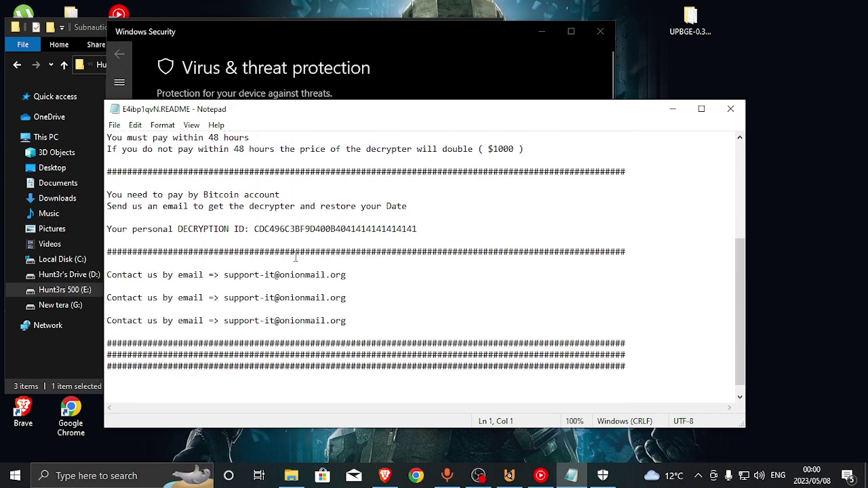
pyautogui.scroll(-1, 292, 242)
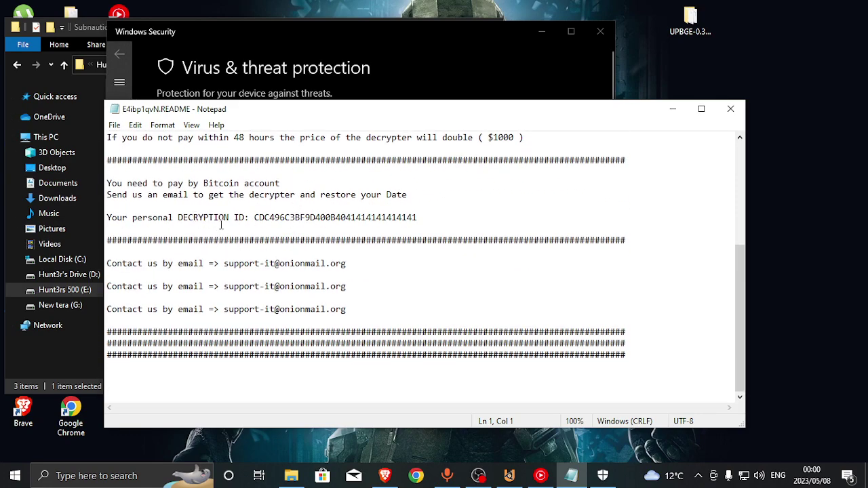
pyautogui.moveTo(387, 285); pyautogui.dragTo(229, 290)
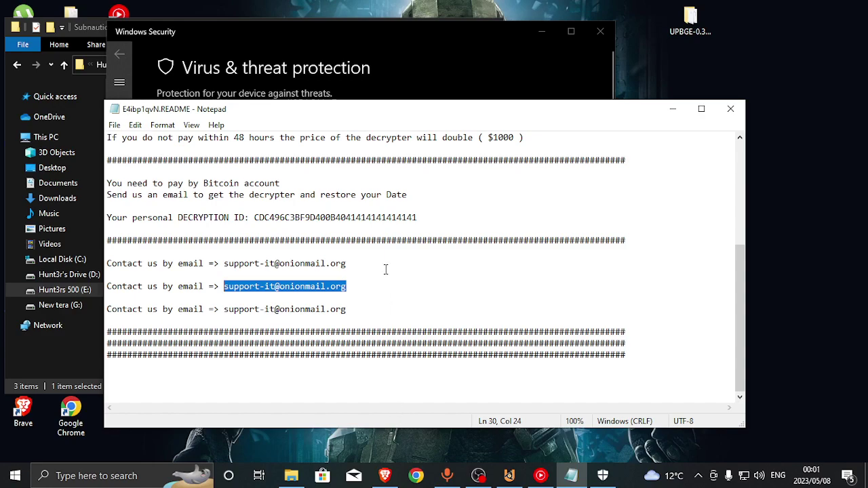
pyautogui.scroll(2, 386, 269)
pyautogui.scroll(2, 402, 268)
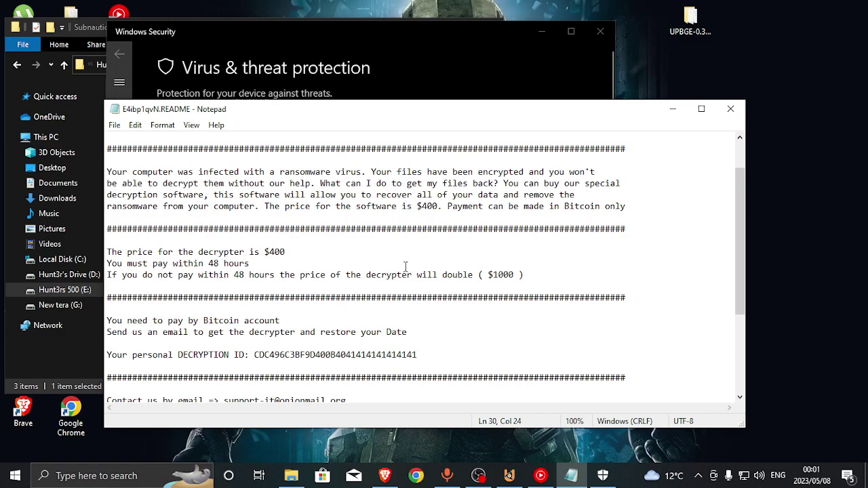
pyautogui.scroll(1, 470, 308)
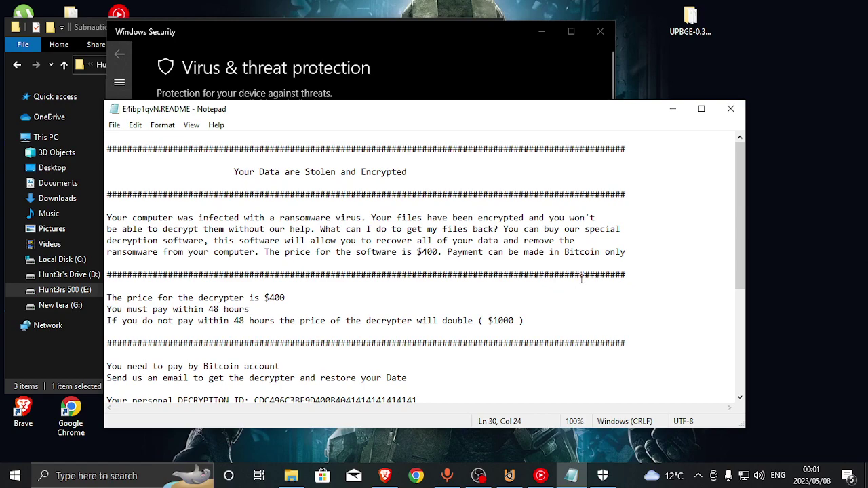
pyautogui.click(730, 109)
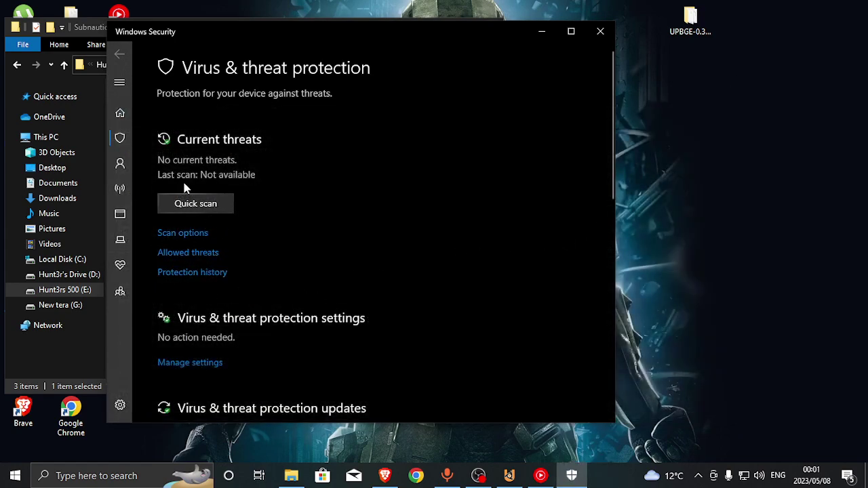
# Look over the threat, settings, update and ransomware sections of Virus & threat protection, and close Windows Security
pyautogui.scroll(-1, 200, 243)
pyautogui.scroll(-1, 198, 244)
pyautogui.scroll(-3, 234, 196)
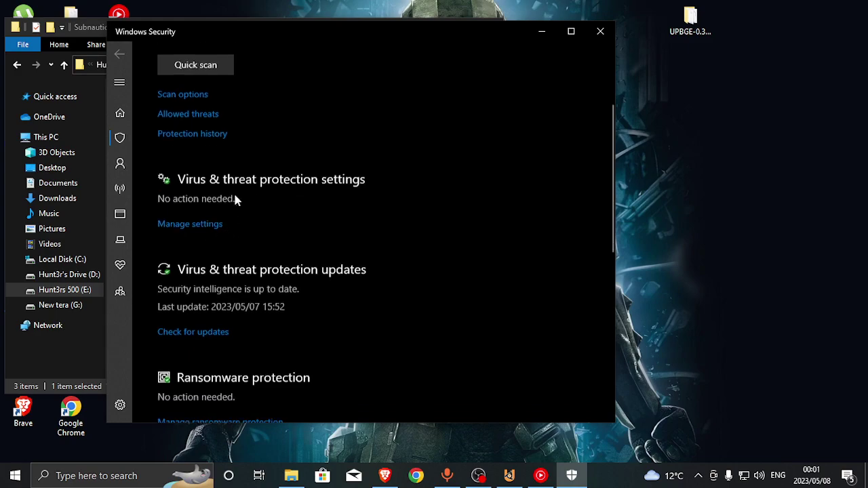
pyautogui.scroll(5, 224, 216)
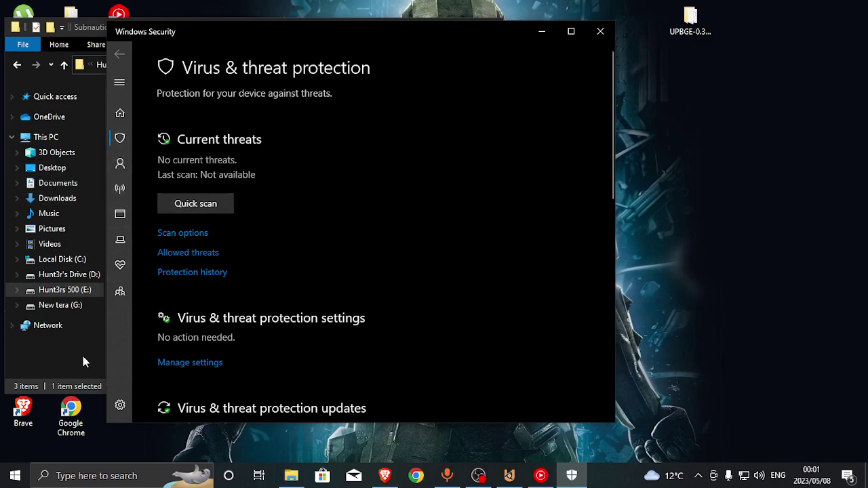
pyautogui.click(600, 32)
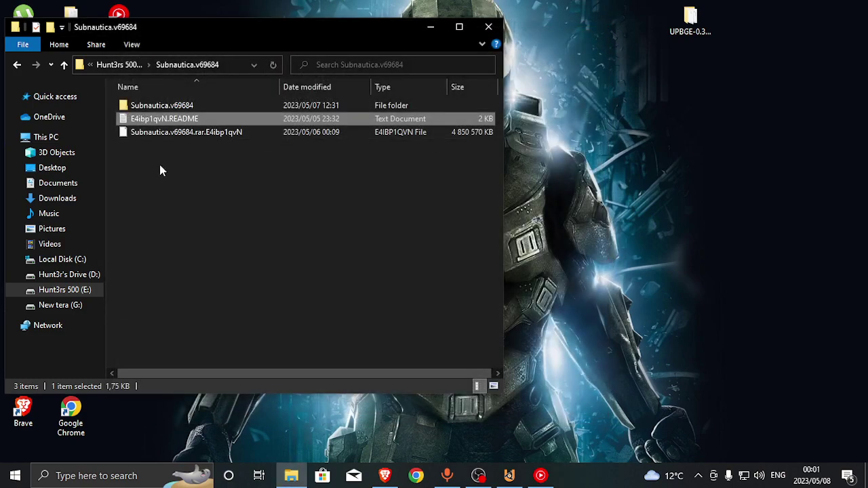
# Permanently delete the Subnautica.v69684 folder from the Hunt3rs 500 (E:) drive
pyautogui.press('BackSpace')
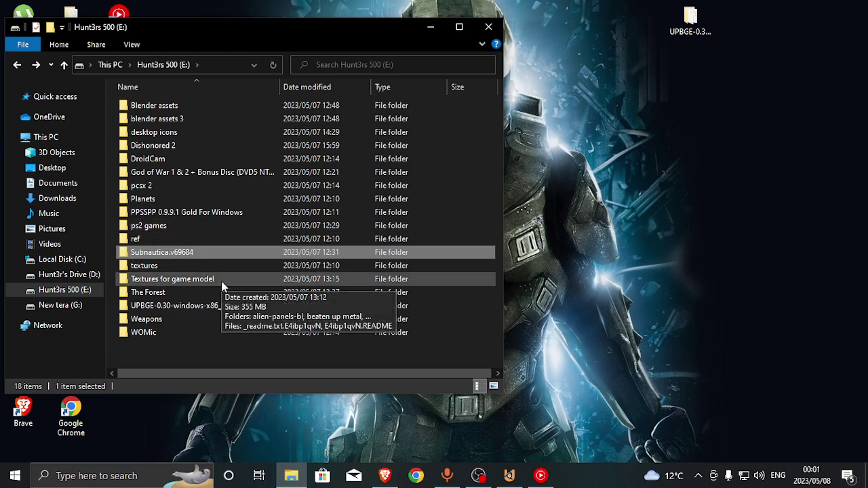
pyautogui.hotkey('shift', 'Delete')
pyautogui.click(485, 292)
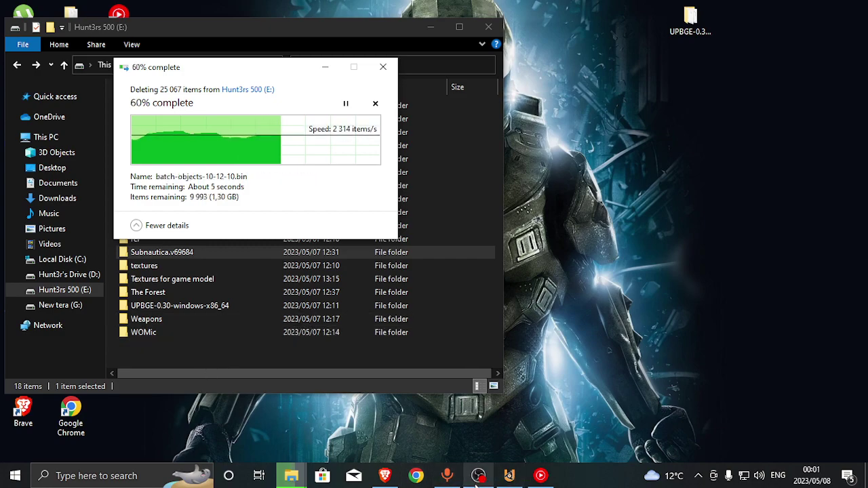
pyautogui.moveTo(510, 476)
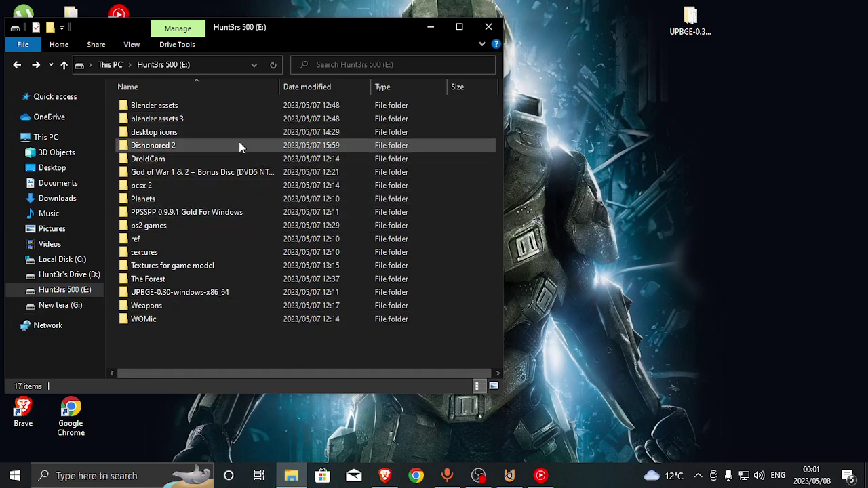
# Reposition the File Explorer window on the desktop and point out the New tera (G:) and Local Disk (C:) drives in This PC
pyautogui.moveTo(289, 30); pyautogui.dragTo(303, 70)
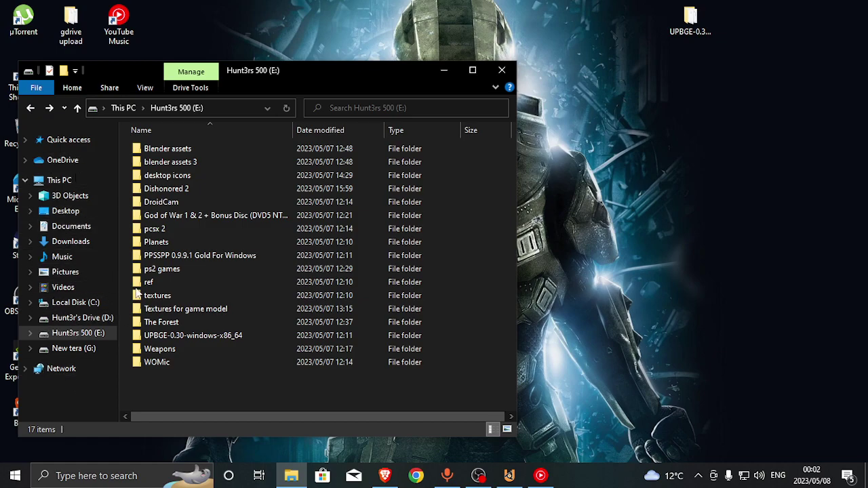
pyautogui.hotkey('alt', 'Left')
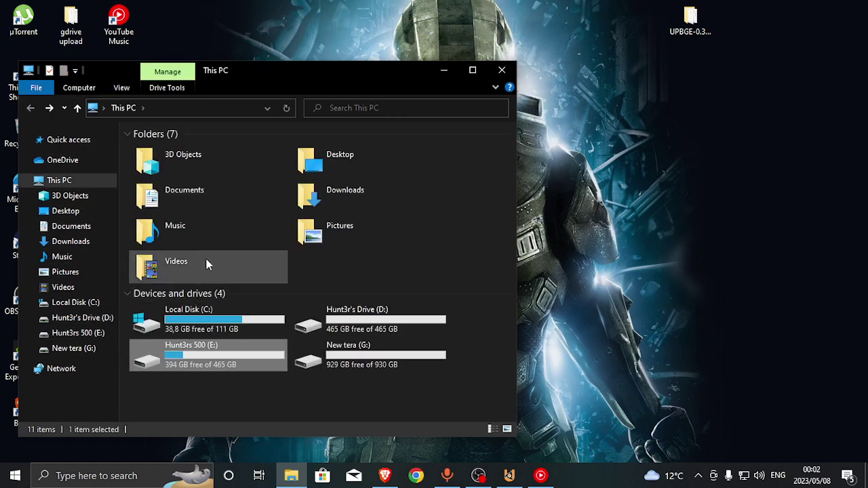
pyautogui.click(361, 317)
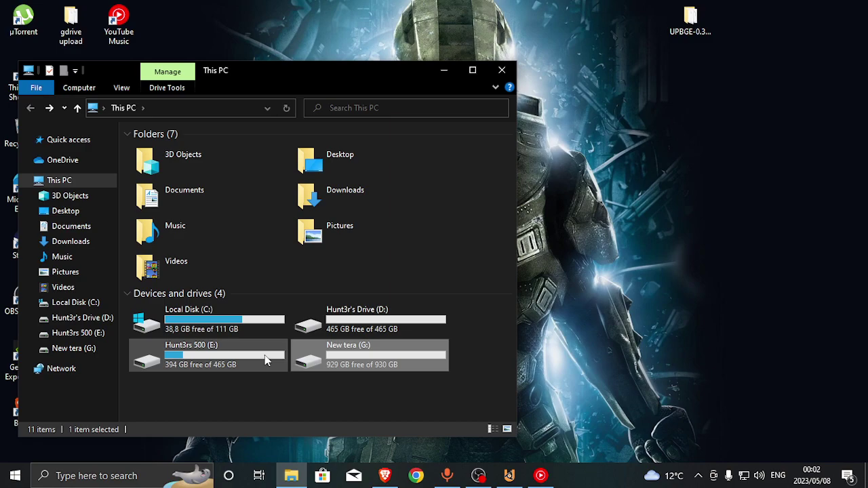
pyautogui.click(232, 321)
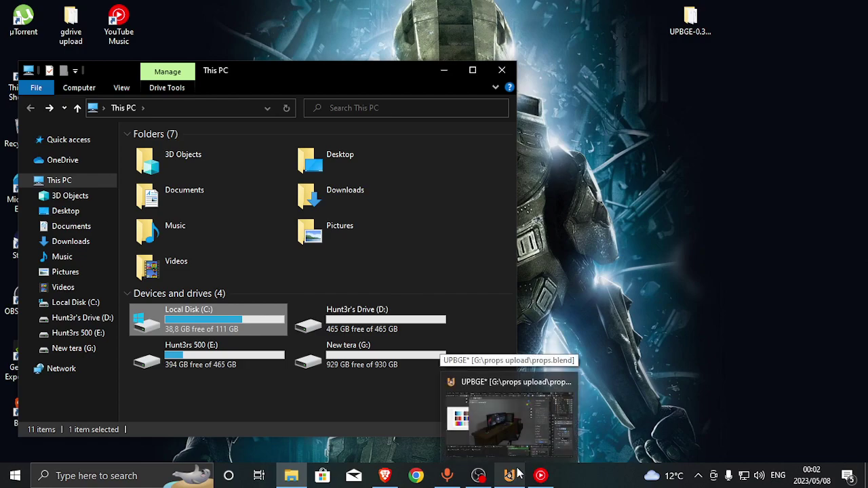
# Switch to UPBGE and examine the mouse, keyboard and curved monitor on the desk up close in walk navigation
pyautogui.click(487, 410)
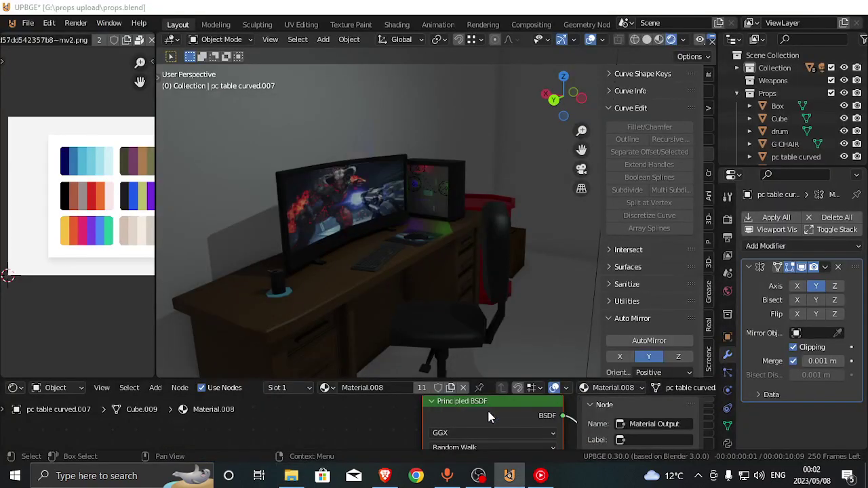
pyautogui.scroll(10, 410, 236)
pyautogui.moveTo(410, 236)
pyautogui.mouseDown(button='middle')
pyautogui.moveTo(398, 234)
pyautogui.moveTo(424, 231)
pyautogui.mouseUp(button='middle')
pyautogui.scroll(3, 423, 231)
pyautogui.hotkey('shift', '`')
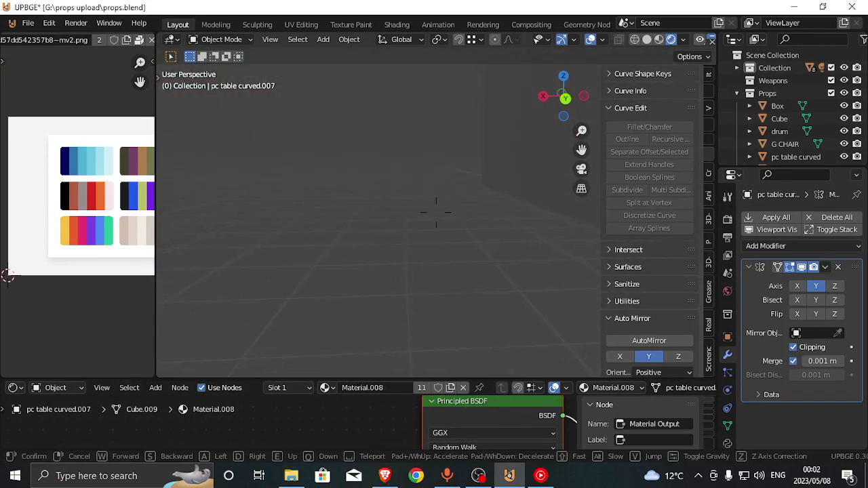
pyautogui.press('w')
pyautogui.press('e')
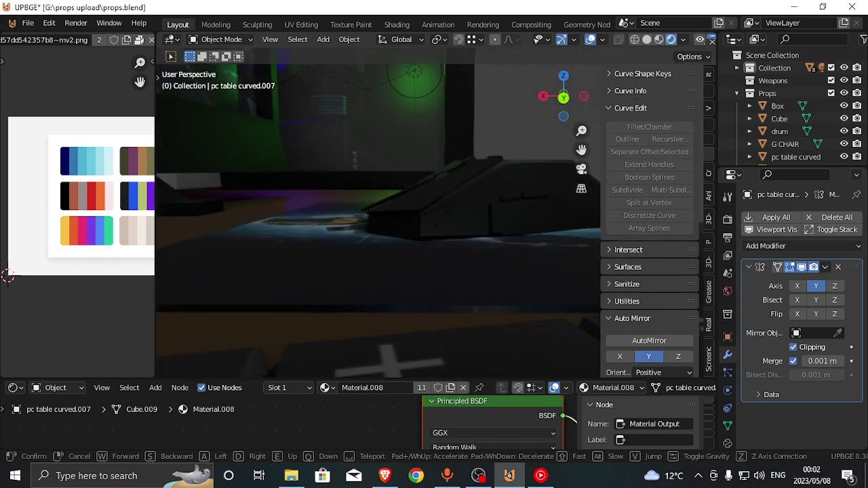
pyautogui.press('d')
pyautogui.press('w')
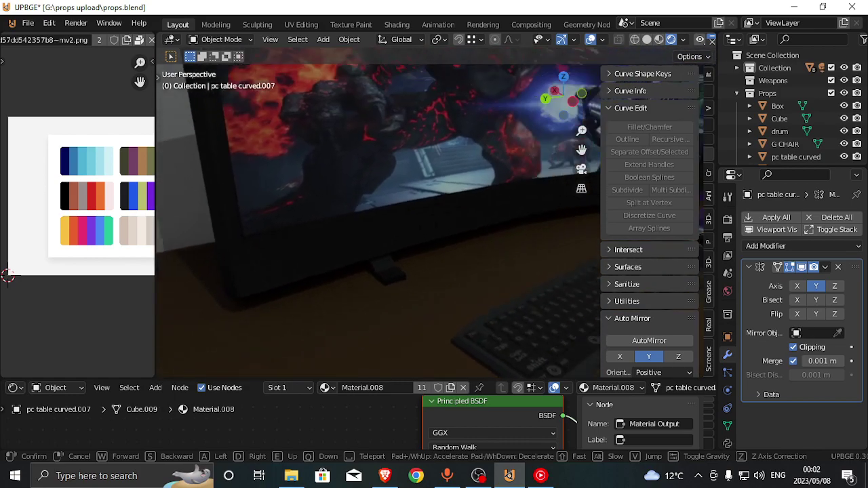
pyautogui.click(379, 242)
# Walk through the room to examine the PC case, red drum, wooden box, chair and both drawer bays of the desk
pyautogui.hotkey('shift', '`')
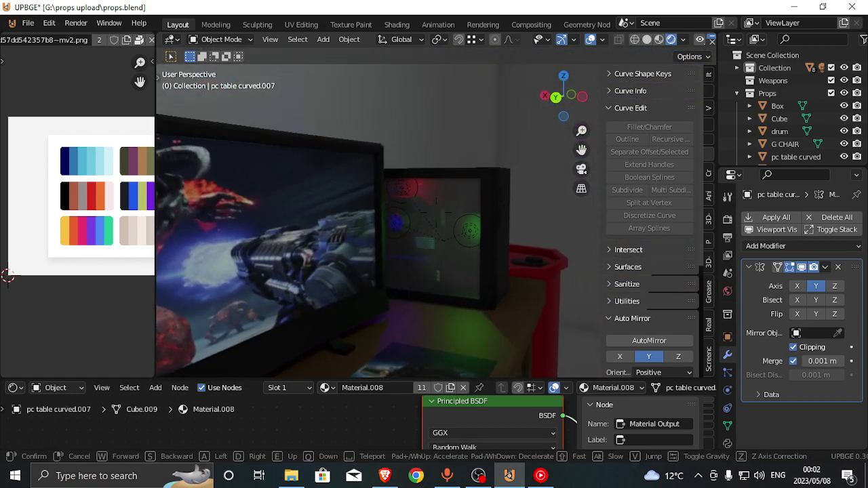
pyautogui.press('d')
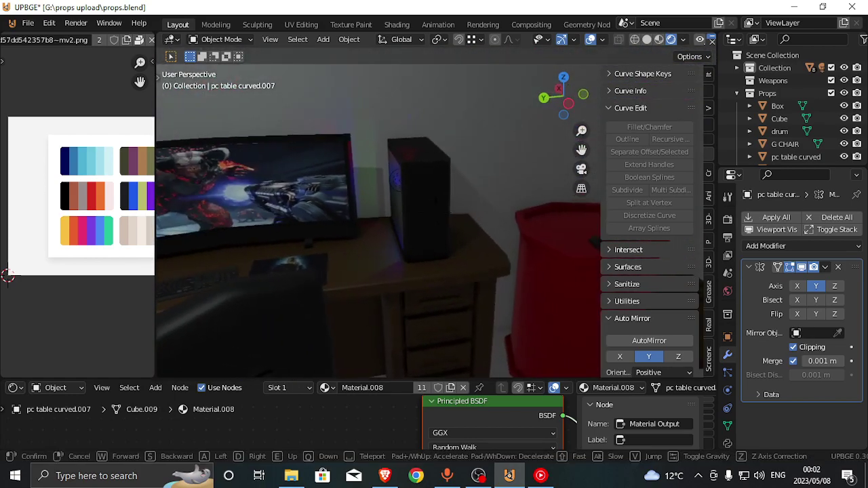
pyautogui.press('s')
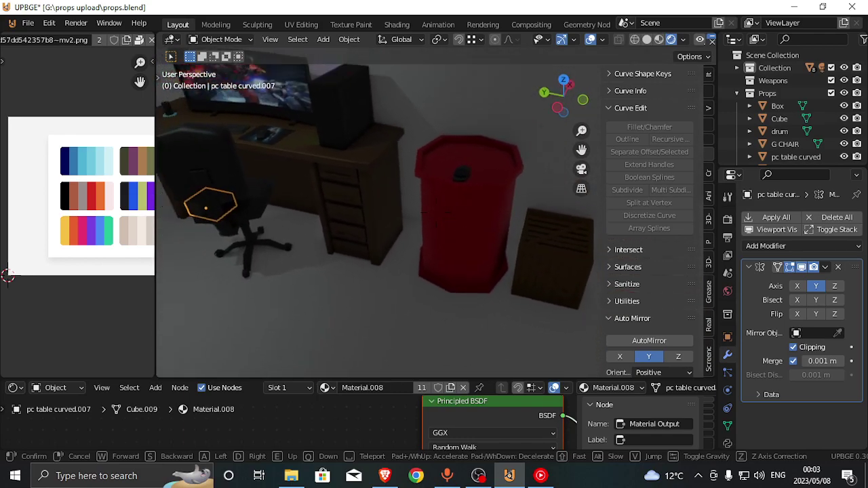
pyautogui.press('w')
pyautogui.press('a')
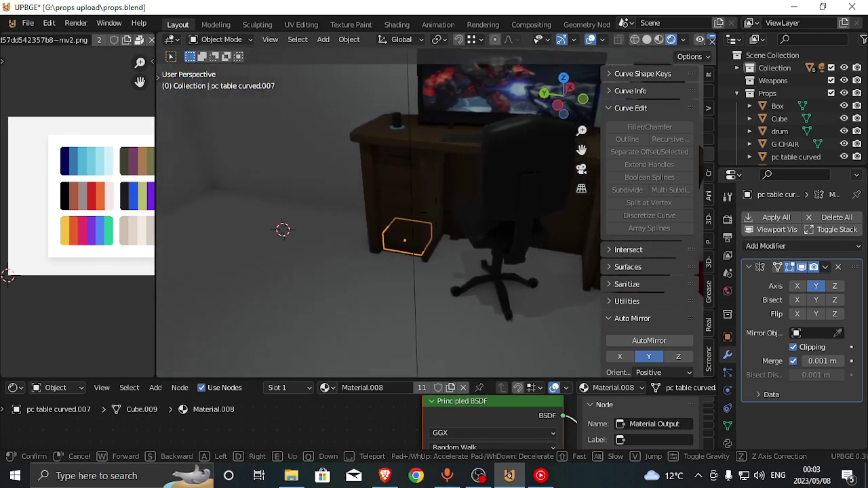
pyautogui.press('s')
pyautogui.press('d')
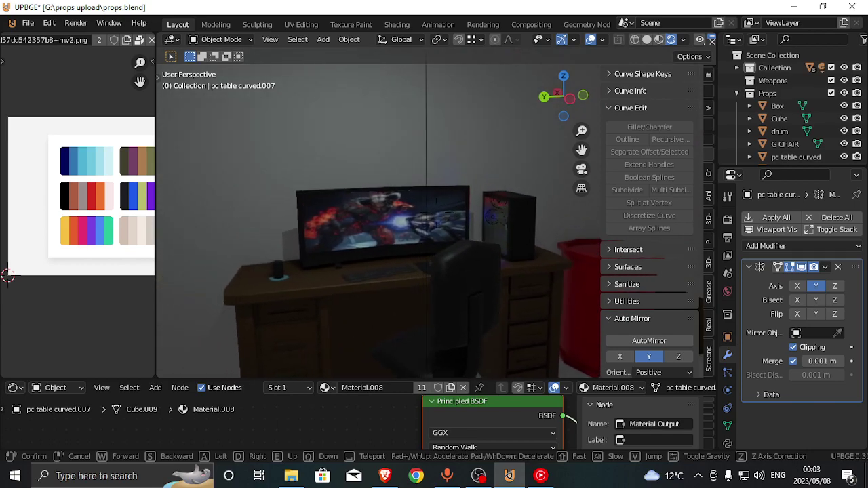
pyautogui.click(437, 215)
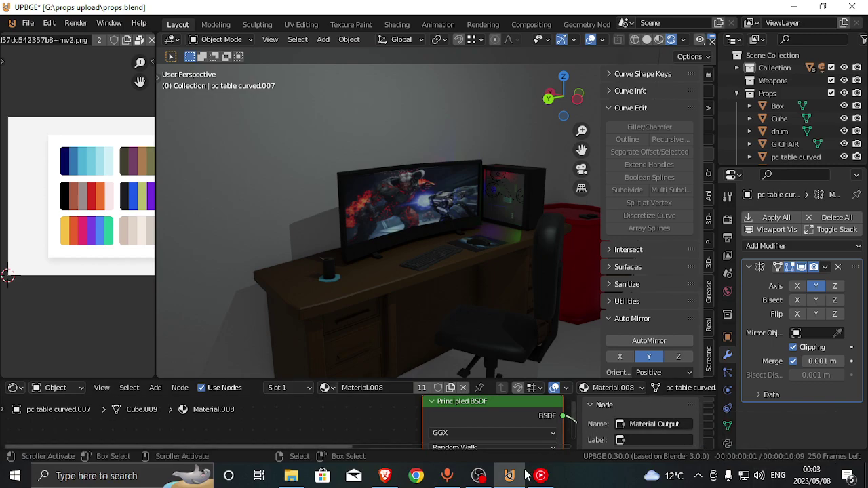
# Walk up to the keyboard beside the curved monitor and place the 3D cursor on the keyboard's edge facing the monitor
pyautogui.moveTo(540, 475)
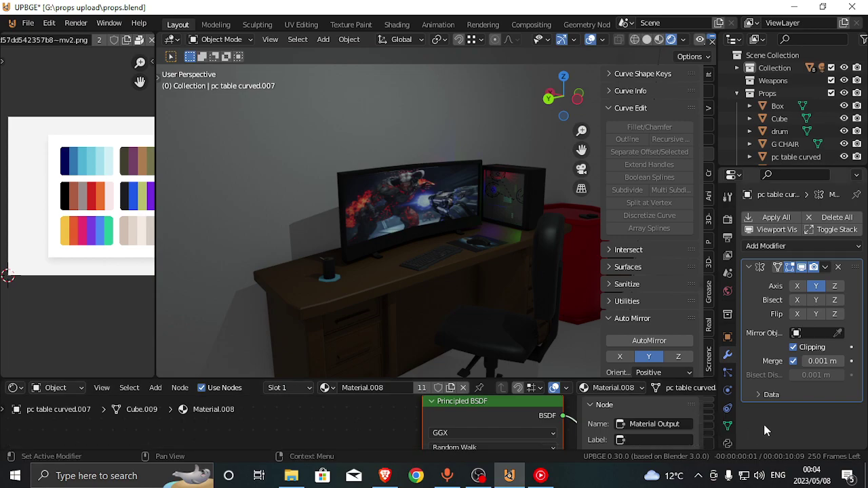
pyautogui.moveTo(506, 200); pyautogui.dragTo(456, 205, button='middle')
pyautogui.scroll(-6, 434, 219)
pyautogui.scroll(5, 456, 205)
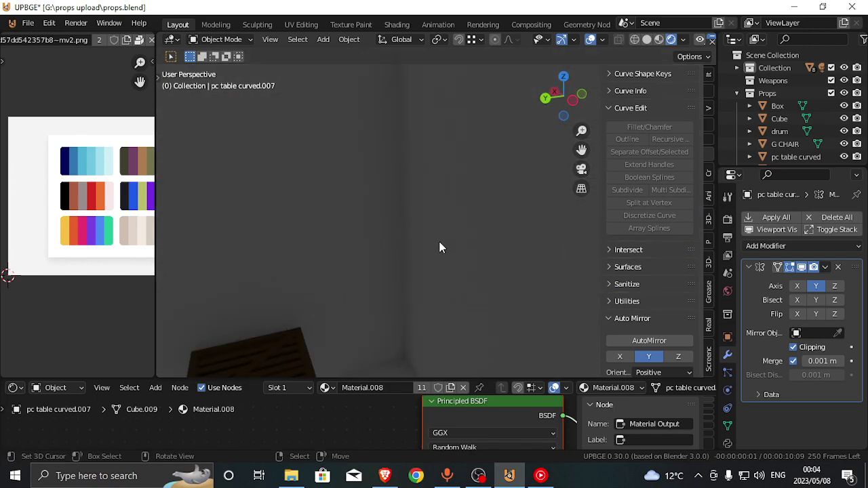
pyautogui.moveTo(440, 246); pyautogui.dragTo(452, 243, button='middle')
pyautogui.hotkey('shift', '`')
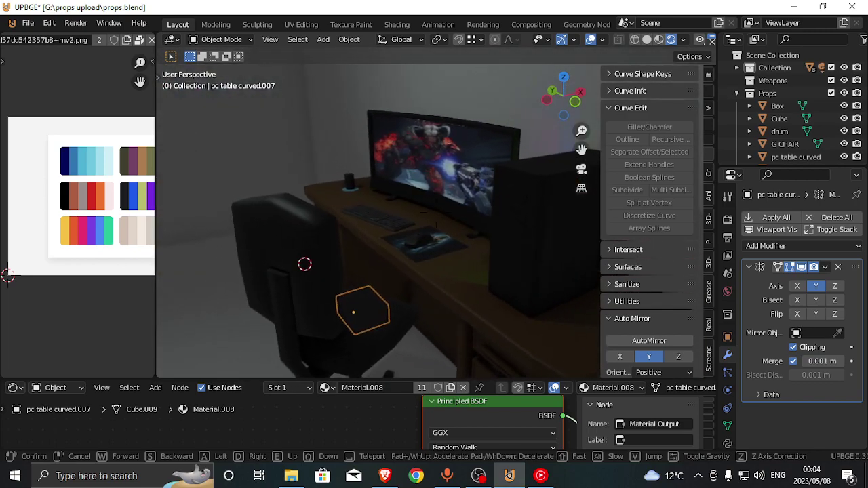
pyautogui.press('a')
pyautogui.press('w')
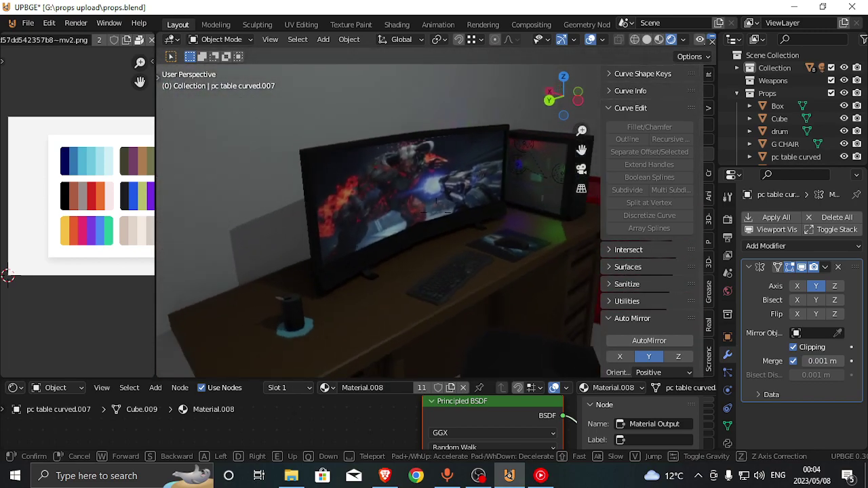
pyautogui.press('w')
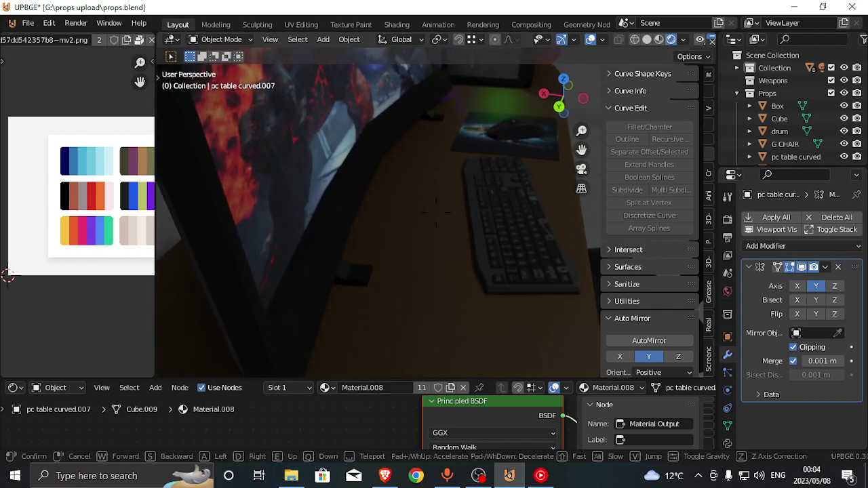
pyautogui.click(443, 213)
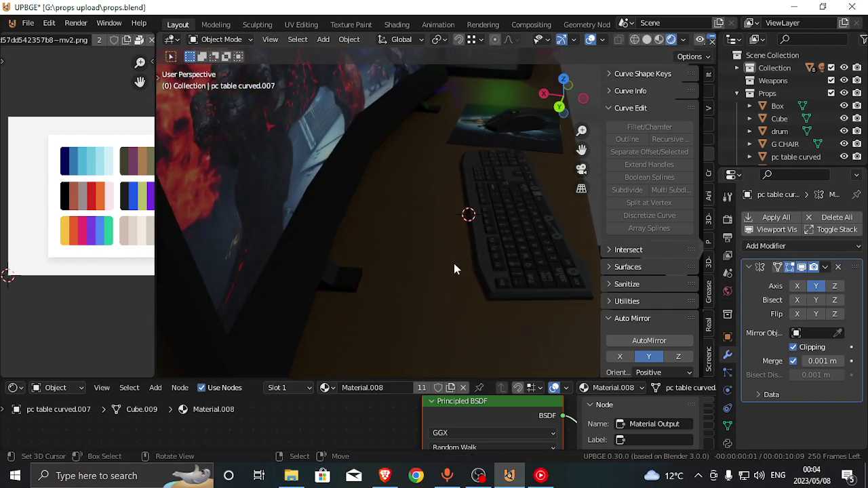
# Add a Point curve at the 3D cursor on the keyboard's edge and open it for point editing
pyautogui.hotkey('shift', 'a')
pyautogui.moveTo(444, 205)
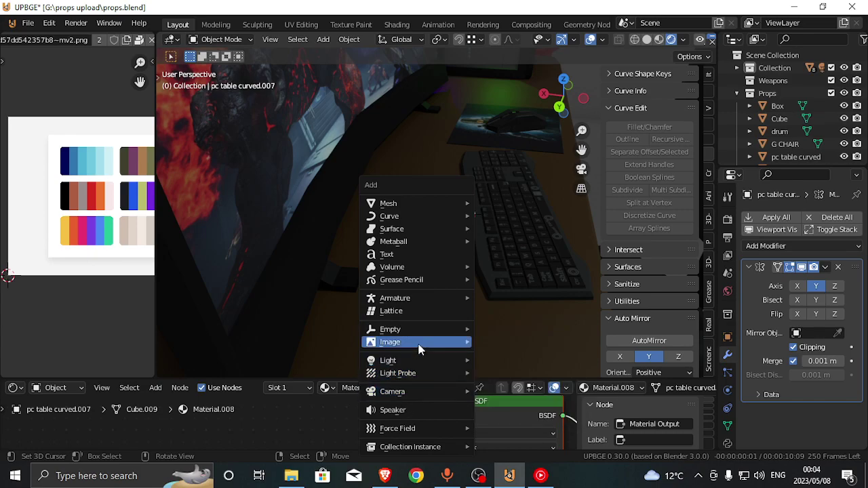
pyautogui.moveTo(425, 279)
pyautogui.scroll(-4, 409, 428)
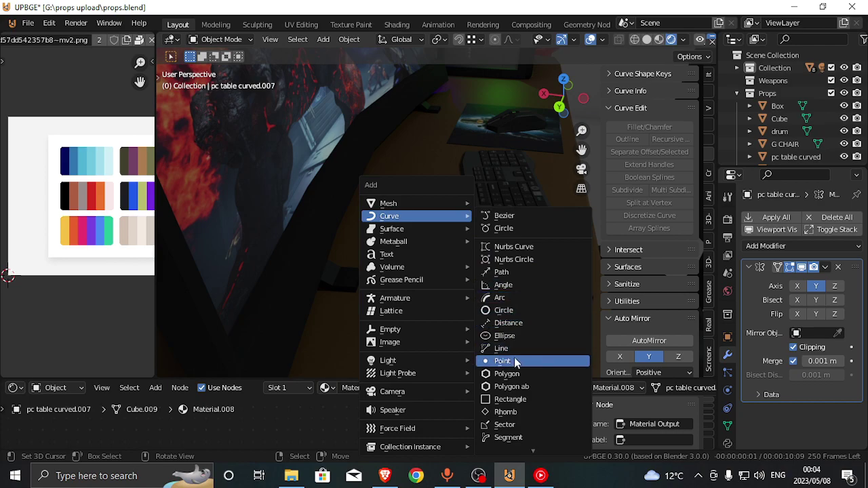
pyautogui.click(503, 365)
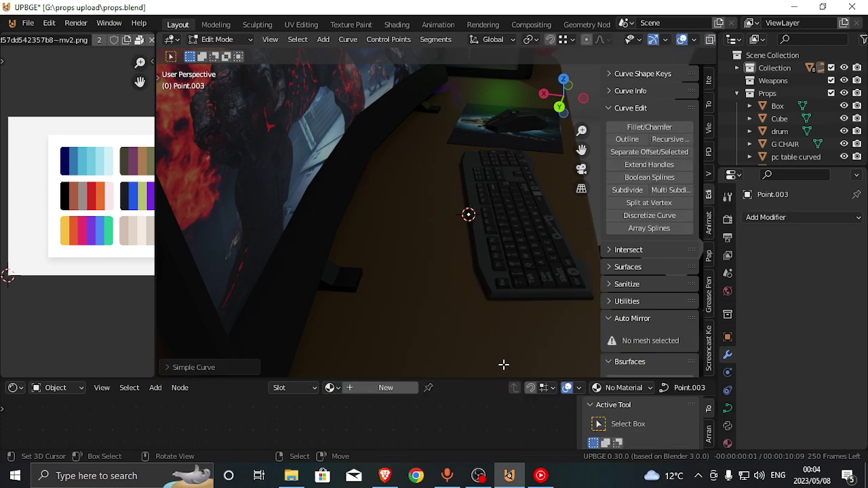
pyautogui.press('Tab')
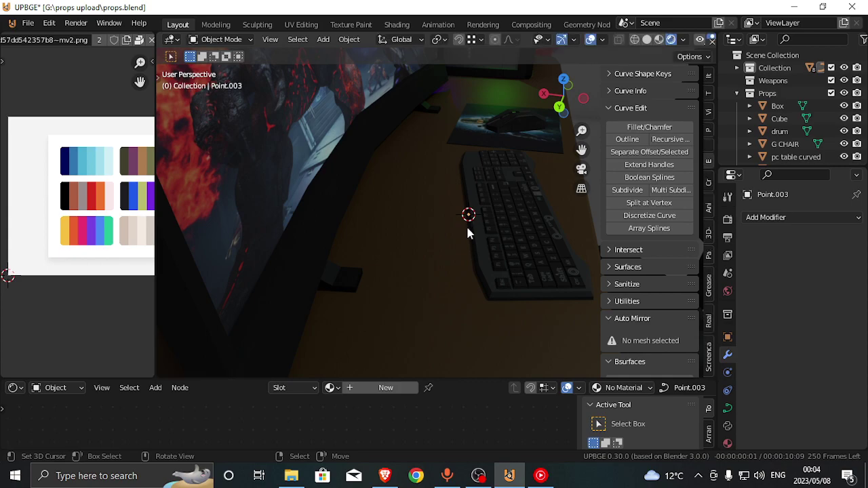
pyautogui.moveTo(484, 214)
pyautogui.mouseDown(button='middle')
pyautogui.moveTo(475, 210)
pyautogui.moveTo(484, 208)
pyautogui.mouseUp(button='middle')
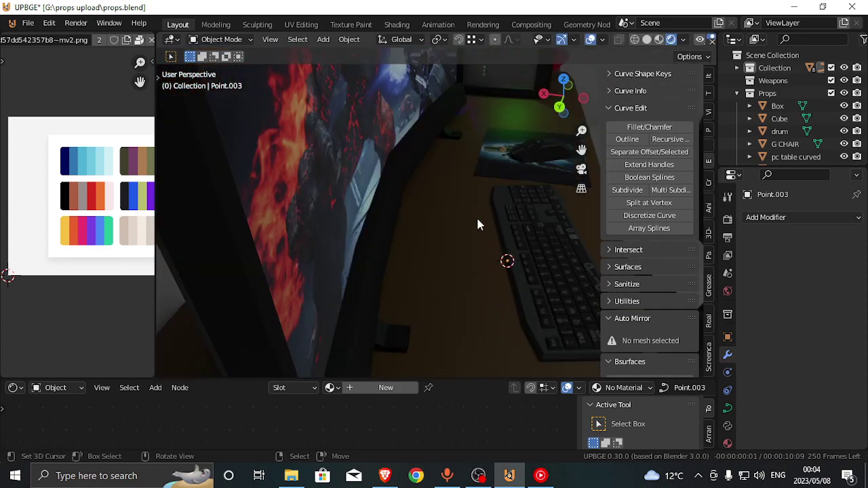
pyautogui.press('Tab')
pyautogui.press('g')
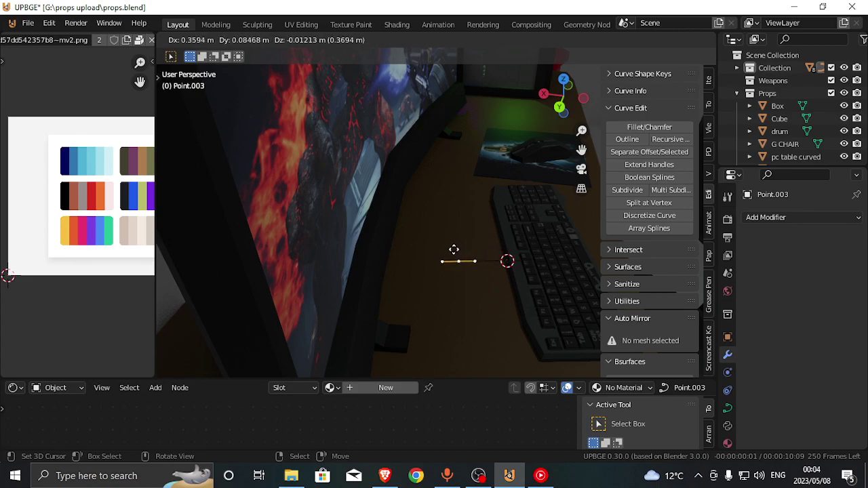
pyautogui.click(426, 252)
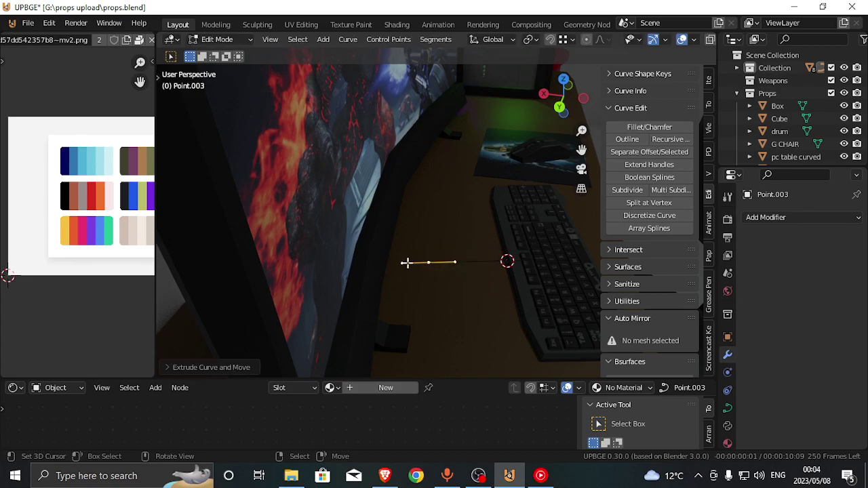
pyautogui.hotkey('ctrl', 'z')
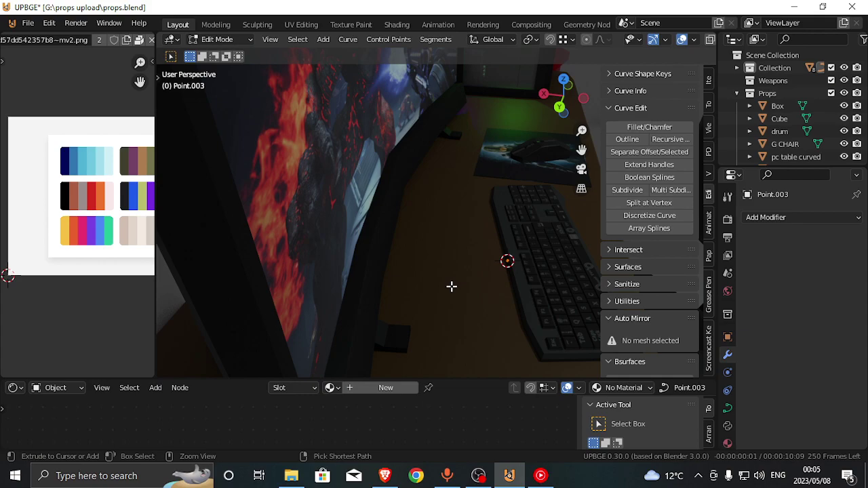
pyautogui.press('g')
pyautogui.press('x')
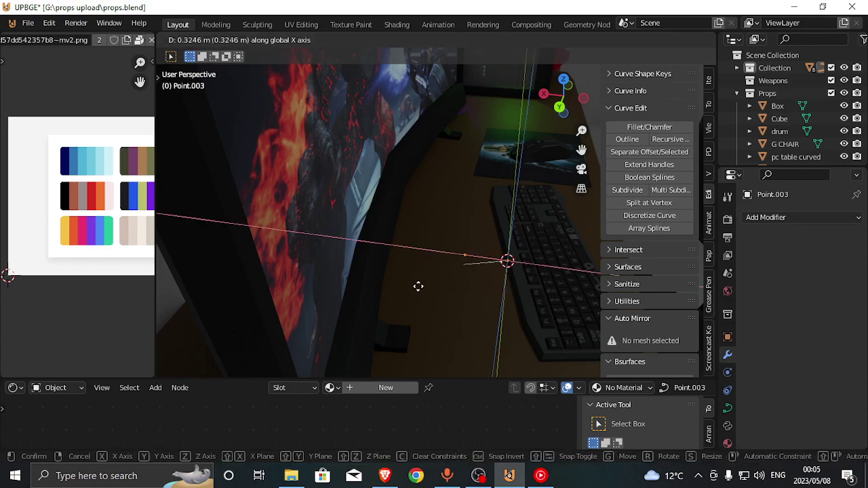
pyautogui.click(410, 290)
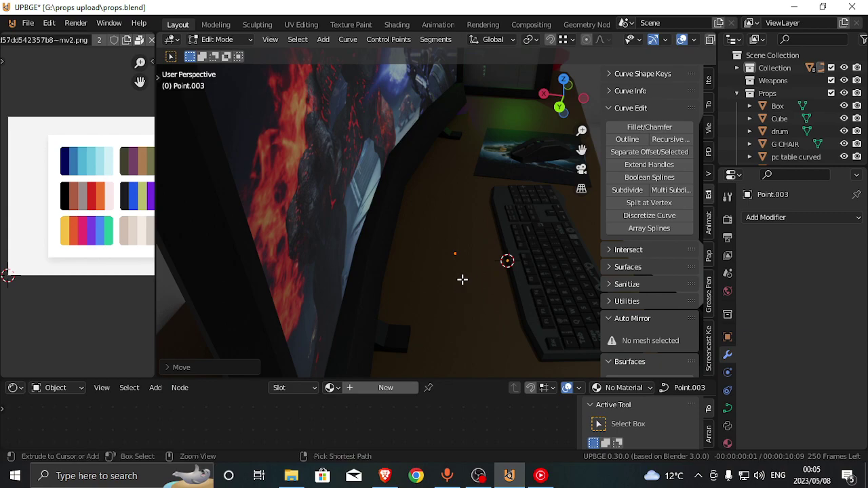
pyautogui.hotkey('ctrl', 'z')
# Extrude the curve from the keyboard across the desk toward the monitor in two successive segments
pyautogui.press('g')
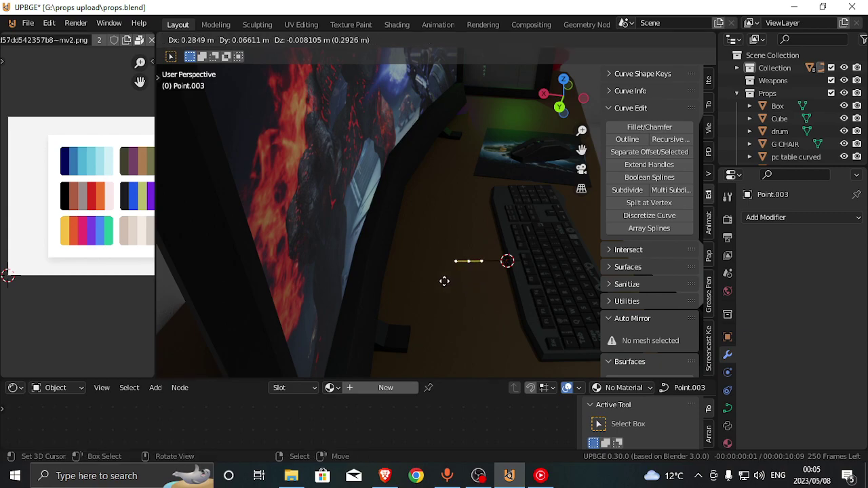
pyautogui.click(426, 284)
pyautogui.rightClick(428, 262)
pyautogui.press('e')
pyautogui.press('x')
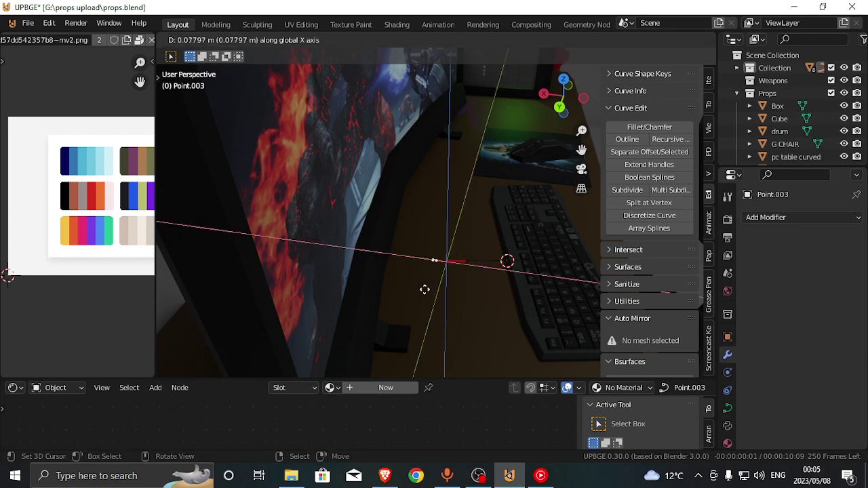
pyautogui.click(397, 287)
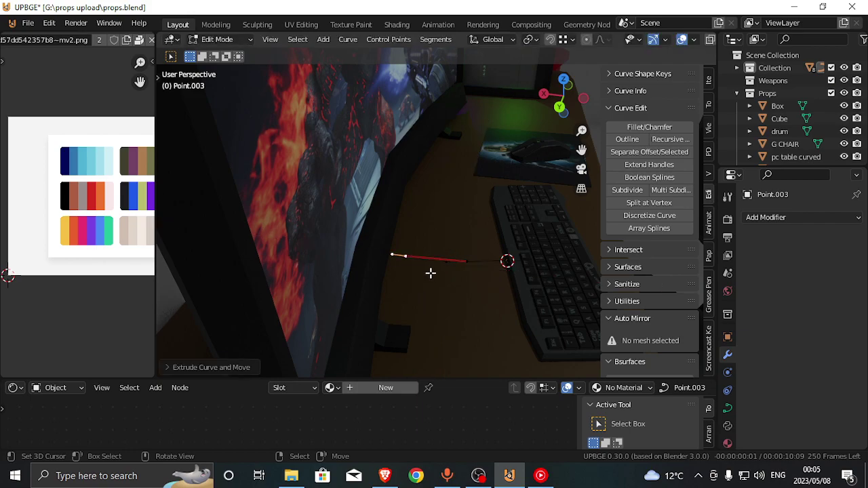
pyautogui.hotkey('ctrl', 'z')
pyautogui.press('e')
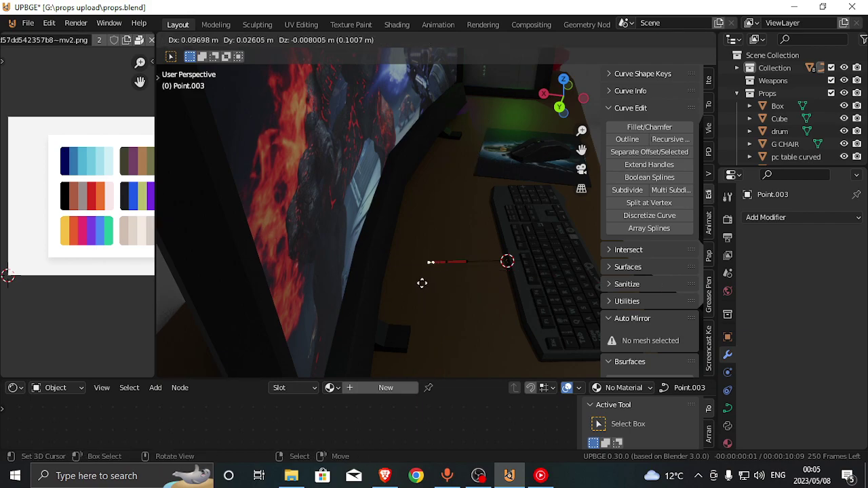
pyautogui.click(391, 282)
# Move the curve's end point along Y toward the PC case and shift its middle point closer to the keyboard
pyautogui.press('g')
pyautogui.press('z')
pyautogui.press('y')
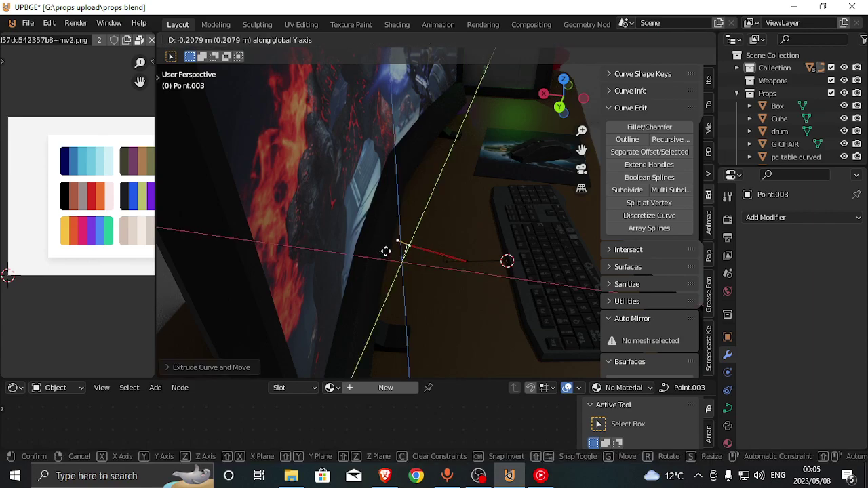
pyautogui.click(417, 225)
pyautogui.click(444, 261)
pyautogui.press('g')
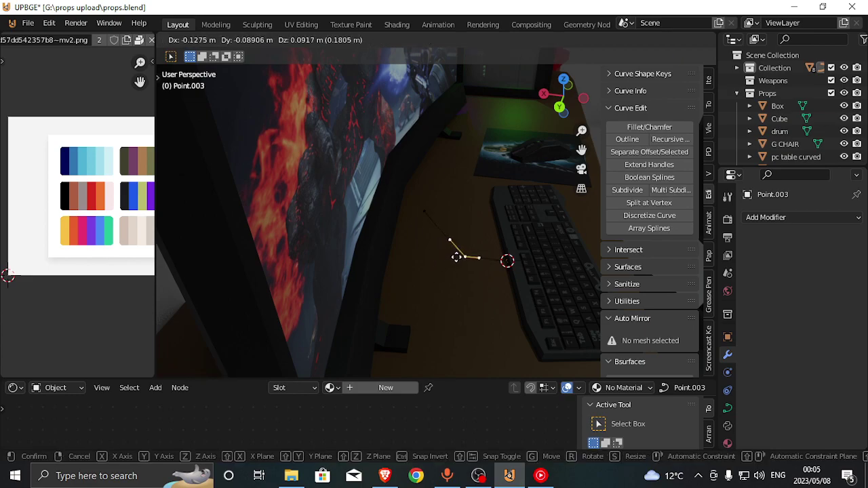
pyautogui.click(461, 236)
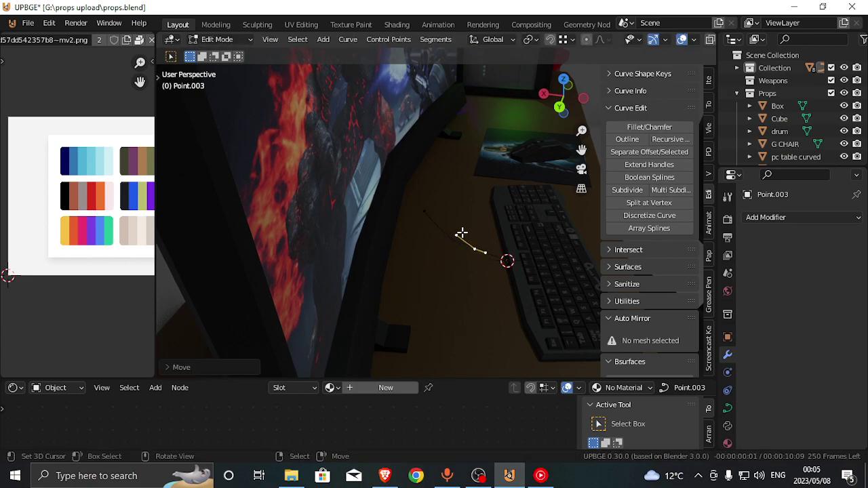
# Extrude a further curve point from the end near the monitor's base toward the monitor's rear
pyautogui.rightClick(422, 203)
pyautogui.press('e')
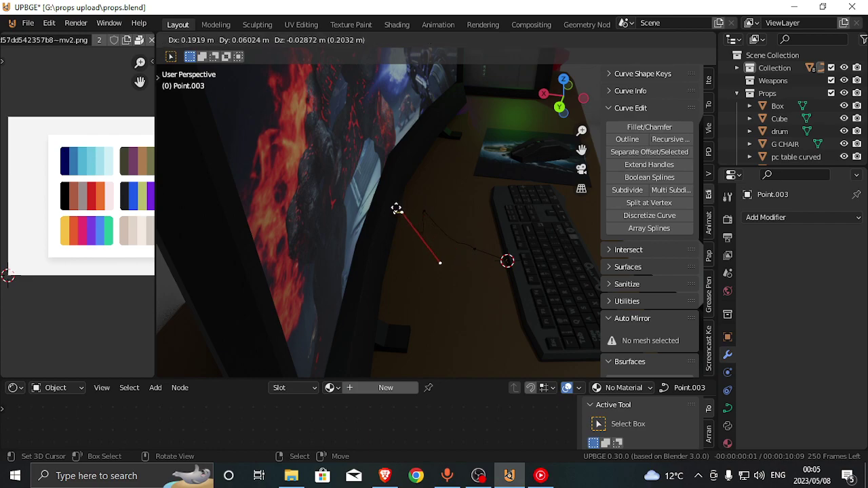
pyautogui.click(344, 184)
# Move the new end point about -3.9 m along Y behind the monitor to the PC case
pyautogui.hotkey('shift', '`')
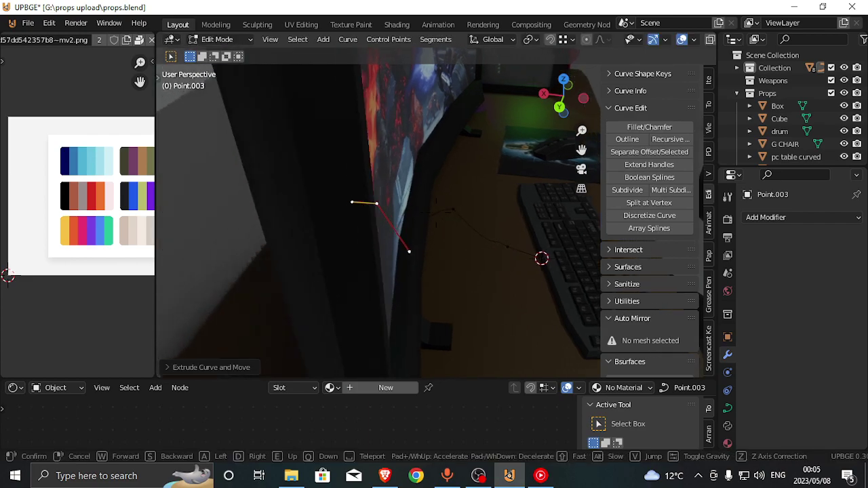
pyautogui.click(348, 323)
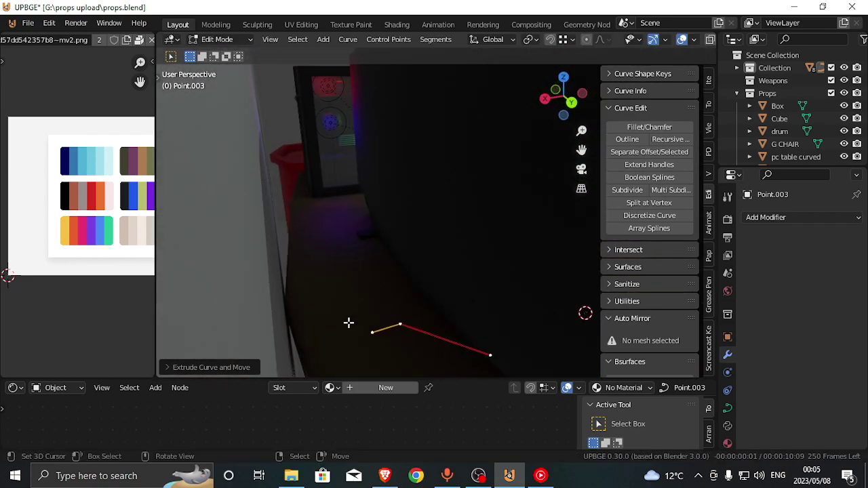
pyautogui.press('g')
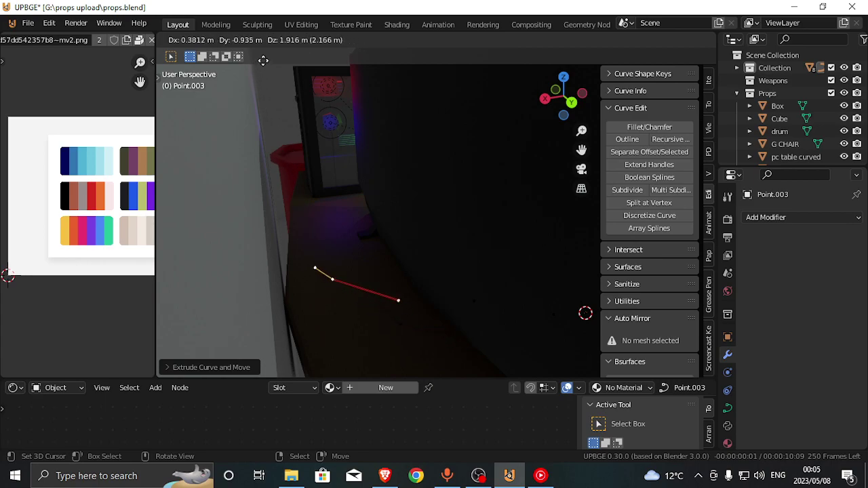
pyautogui.press('y')
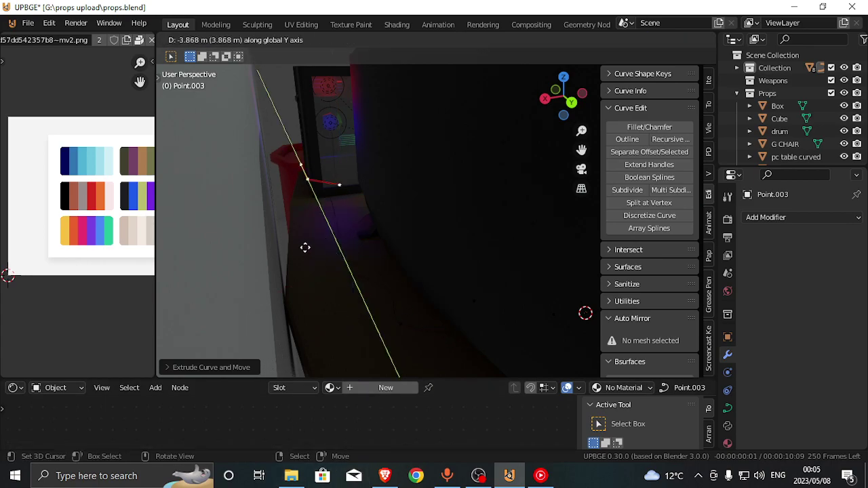
pyautogui.click(304, 244)
# Shift the curve's end point back about 1 m along Y to the rear of the PC case
pyautogui.hotkey('shift', '`')
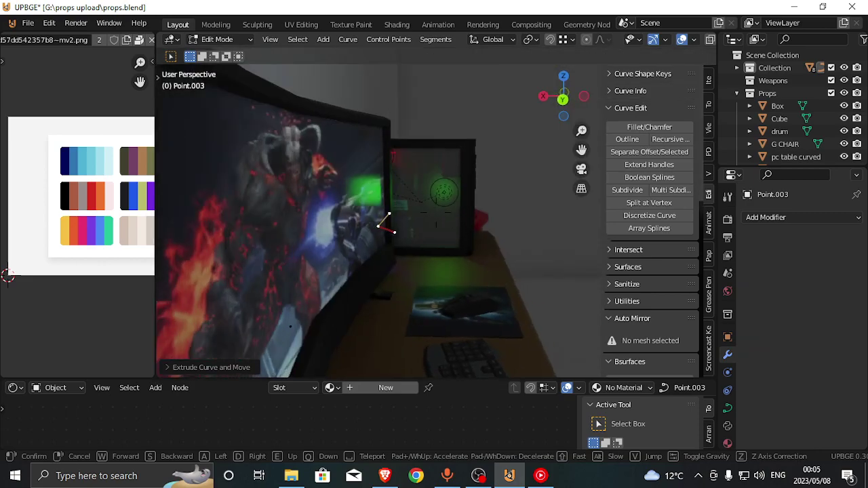
pyautogui.press('w')
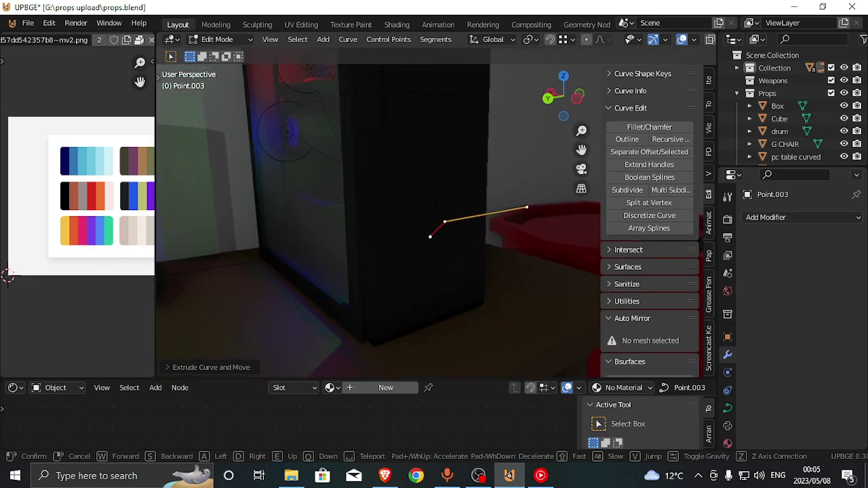
pyautogui.click(436, 211)
pyautogui.press('g')
pyautogui.press('y')
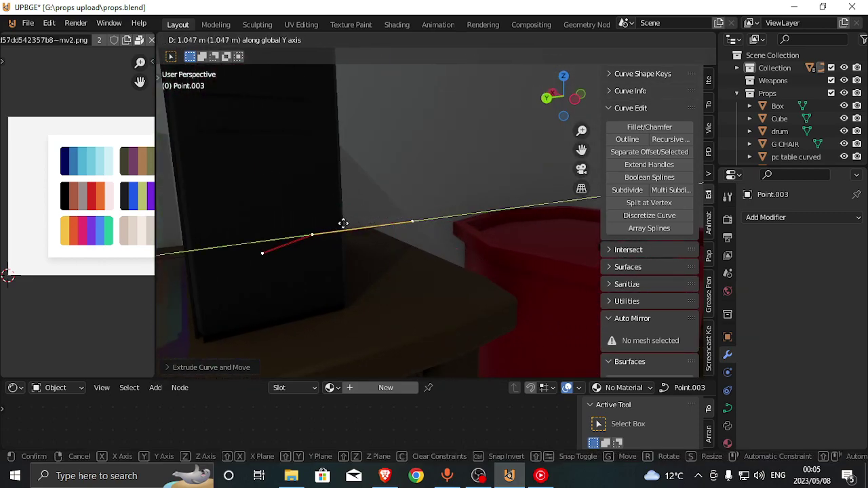
pyautogui.click(331, 226)
# Reposition the curve's end point behind the PC case, adjusting its height along Z
pyautogui.hotkey('shift', '`')
pyautogui.press('s')
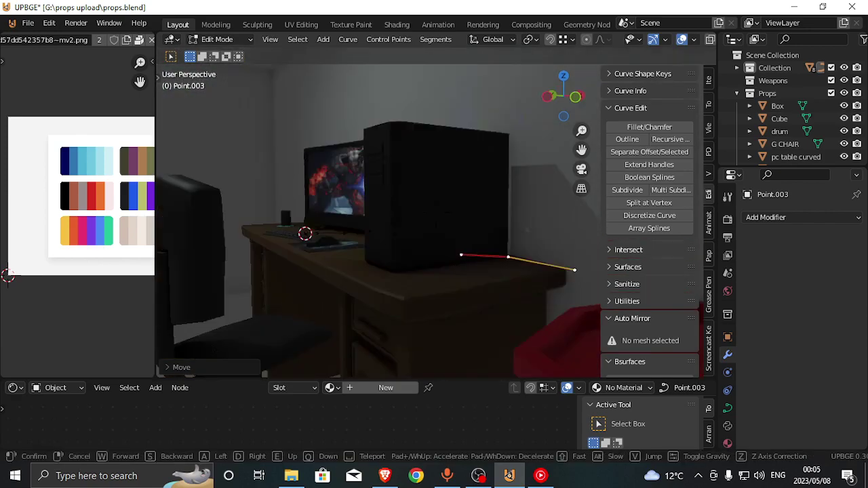
pyautogui.press('w')
pyautogui.press('d')
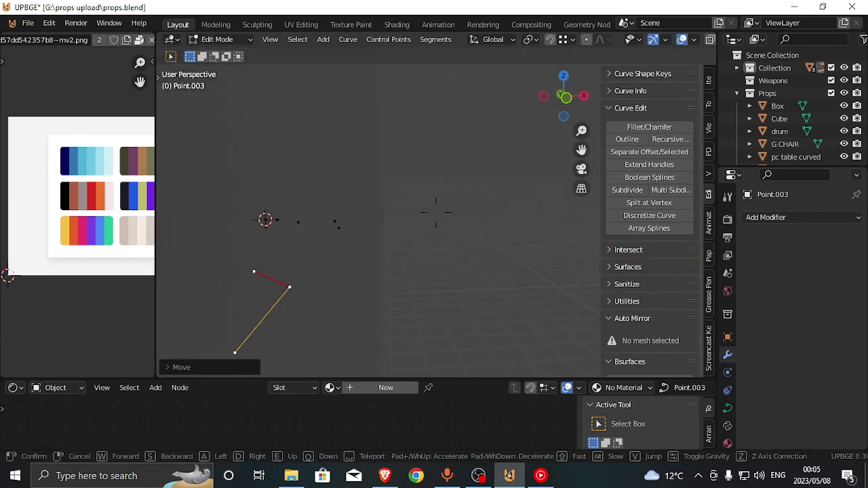
pyautogui.click(436, 211)
pyautogui.press('g')
pyautogui.press('z')
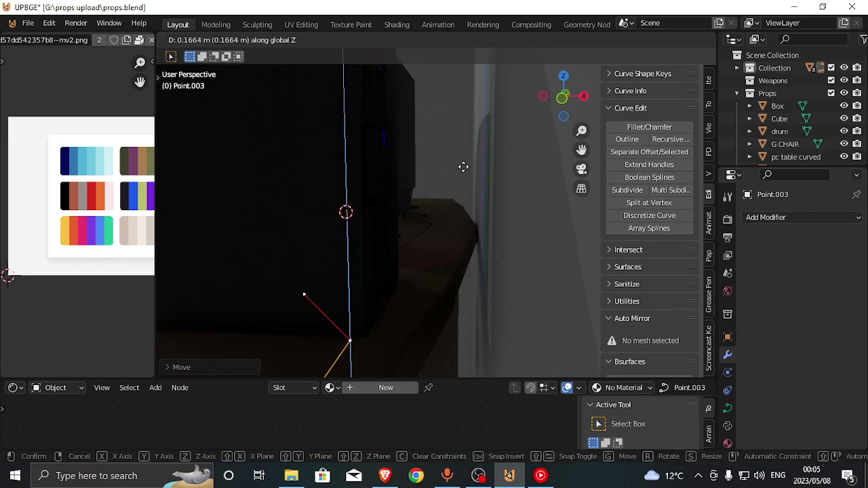
pyautogui.press('z')
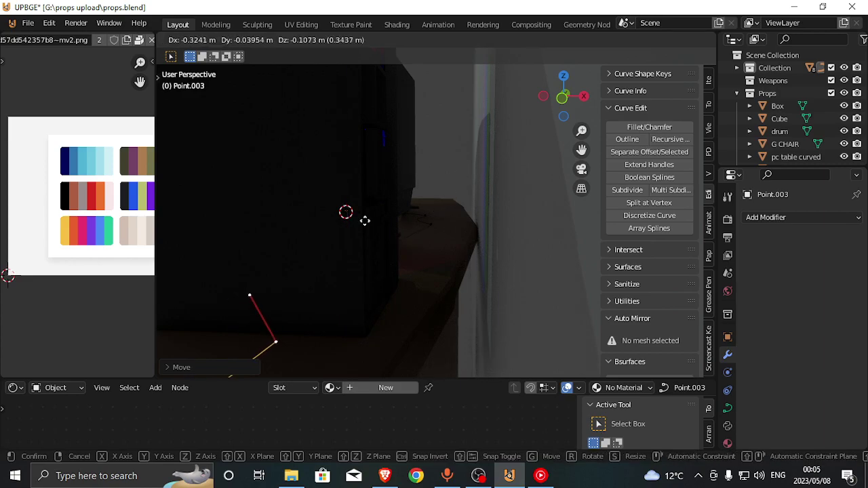
pyautogui.press('z')
pyautogui.click(360, 274)
# Shift the curve's end point toward the desk's rear edge beside the PC case and fine-tune its height along Z
pyautogui.press('g')
pyautogui.press('z')
pyautogui.press('Escape')
pyautogui.press('g')
pyautogui.click(434, 179)
pyautogui.press('g')
pyautogui.press('z')
pyautogui.click(430, 246)
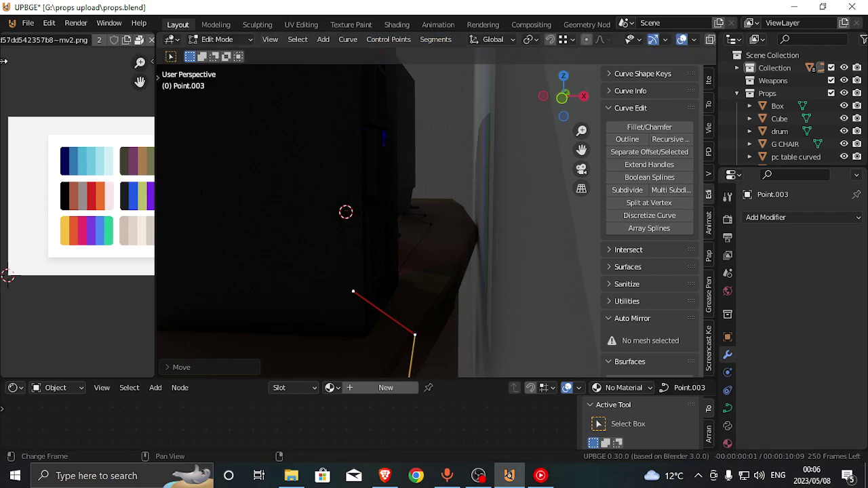
# Reveal the tools beside the colour palette image and activate the Move tool there
pyautogui.moveTo(4, 61); pyautogui.dragTo(27, 68)
pyautogui.click(18, 115)
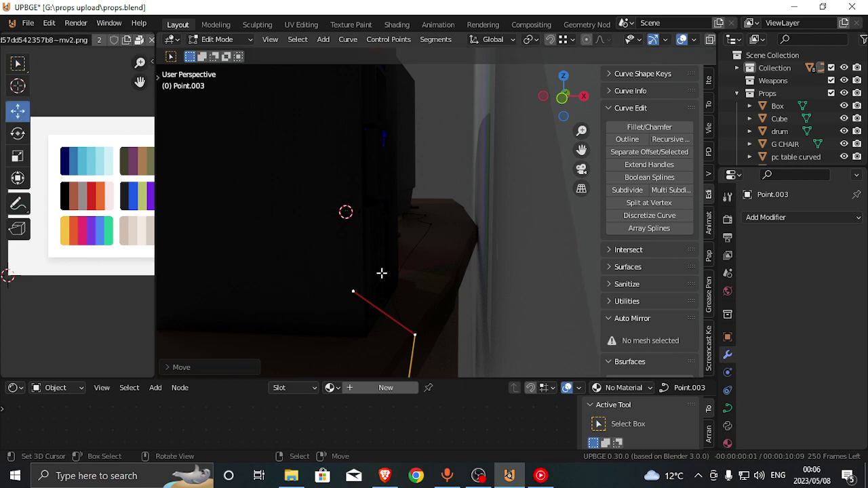
pyautogui.hotkey('shift', 'g')
pyautogui.scroll(-4, 702, 41)
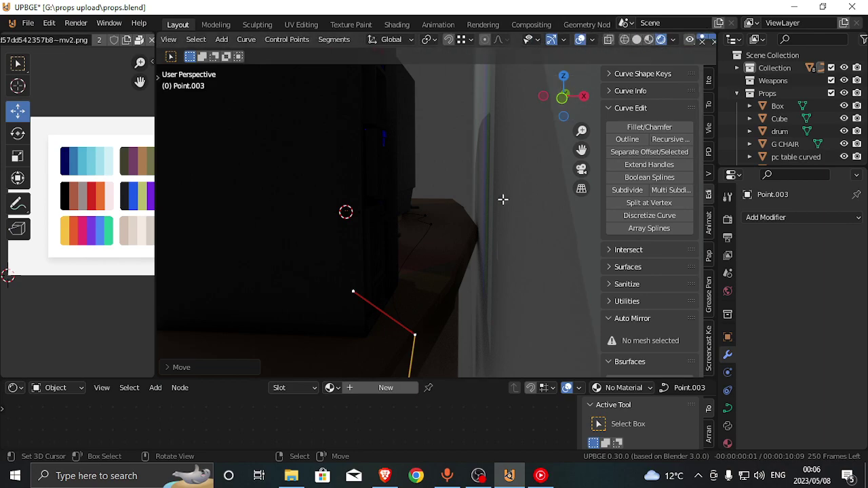
# Try to move the curve's end point along Z at the rear of the PC case
pyautogui.hotkey('shift', '`')
pyautogui.press('s')
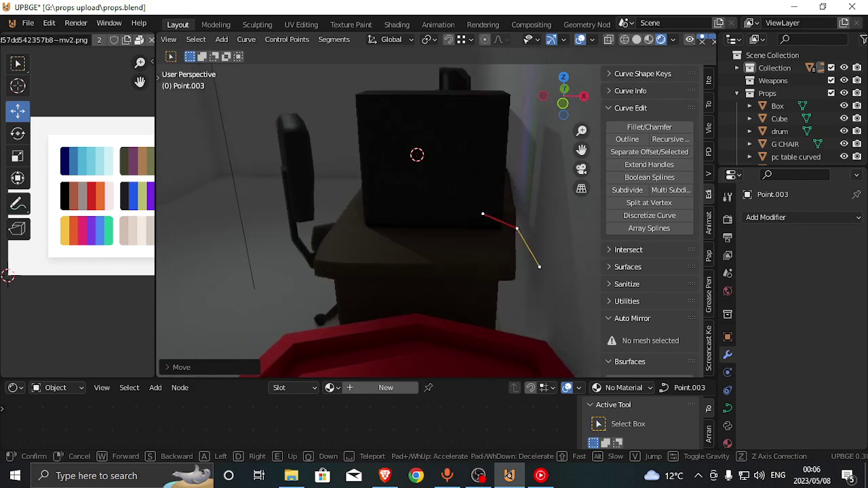
pyautogui.press('w')
pyautogui.click(492, 215)
pyautogui.press('g')
pyautogui.press('z')
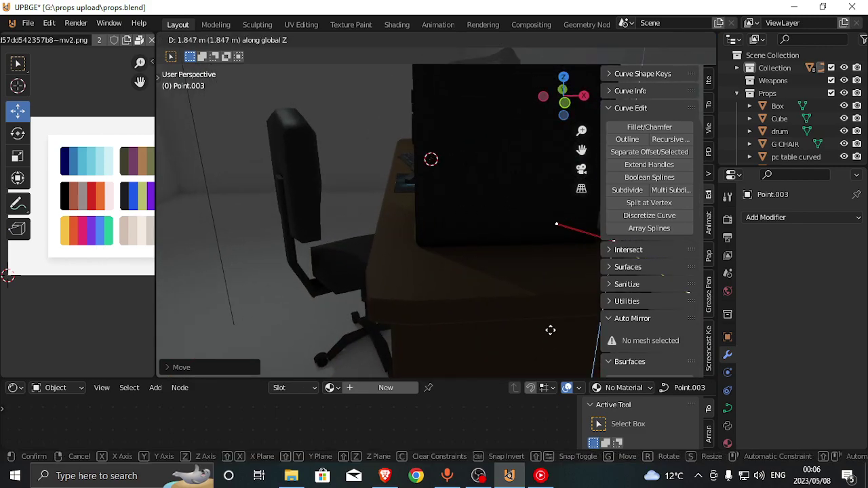
pyautogui.click(550, 330)
pyautogui.hotkey('shift', '`')
pyautogui.press('d')
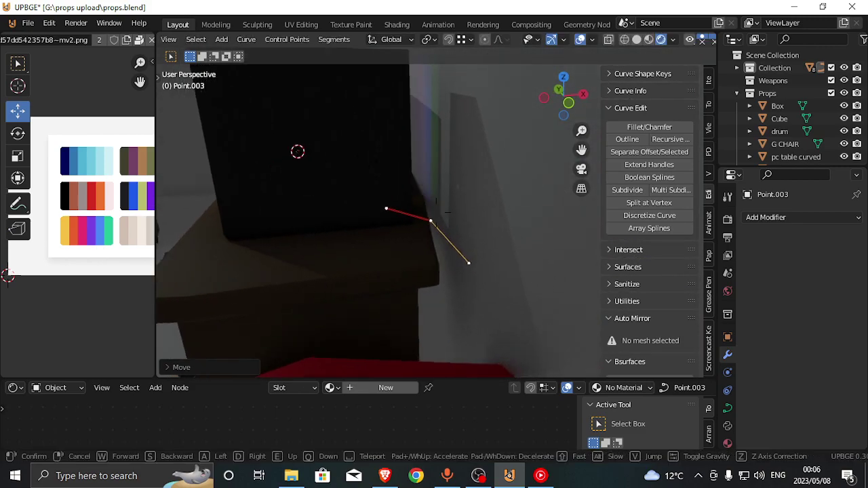
pyautogui.click(436, 213)
# Select all linked points of the curve, review its path back to the keyboard and leave Edit Mode
pyautogui.hotkey('ctrl', 'l')
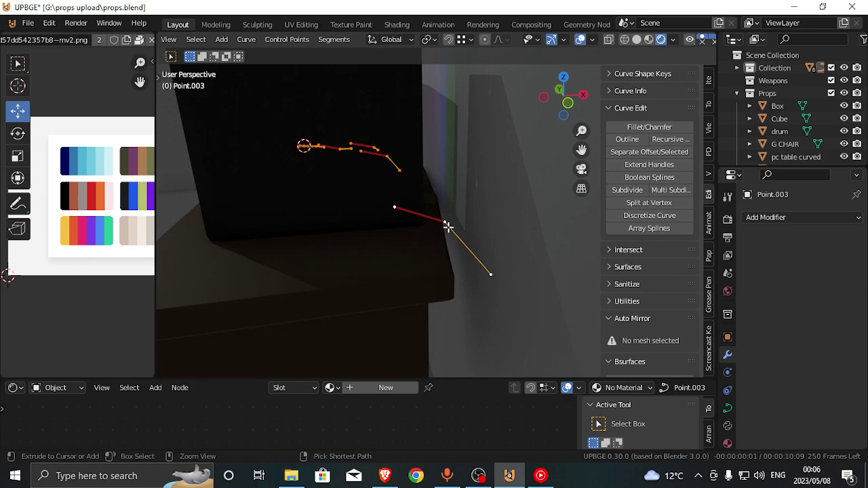
pyautogui.moveTo(395, 238); pyautogui.dragTo(396, 238, button='middle')
pyautogui.hotkey('shift', '`')
pyautogui.press('w')
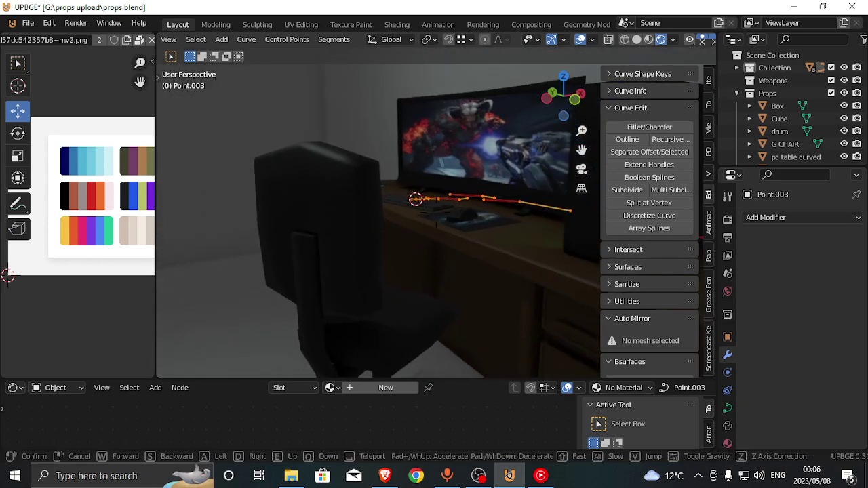
pyautogui.press('w')
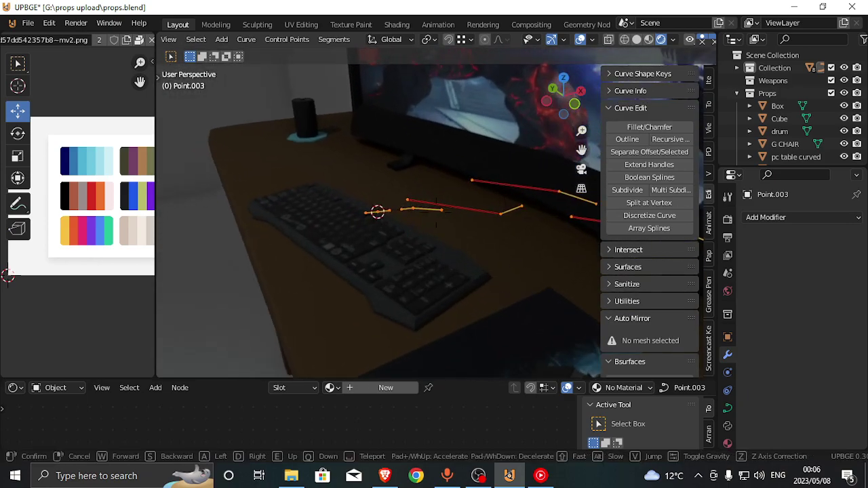
pyautogui.click(379, 230)
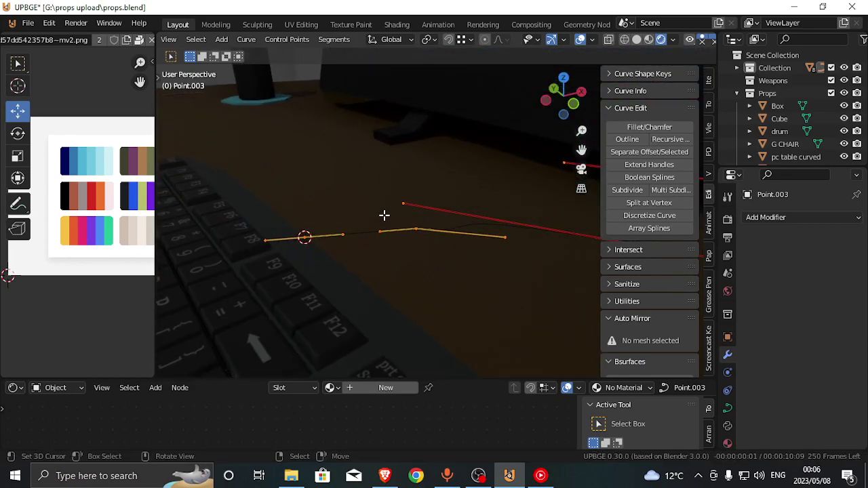
pyautogui.press('Tab')
# Add a cube mesh at the keyboard end of the curve
pyautogui.moveTo(390, 238); pyautogui.dragTo(434, 219, button='middle')
pyautogui.hotkey('shift', 'a')
pyautogui.moveTo(406, 201)
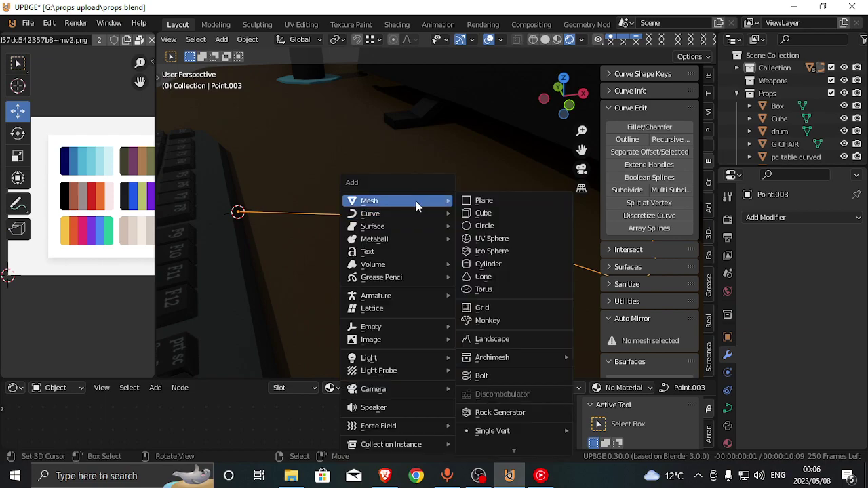
pyautogui.click(488, 214)
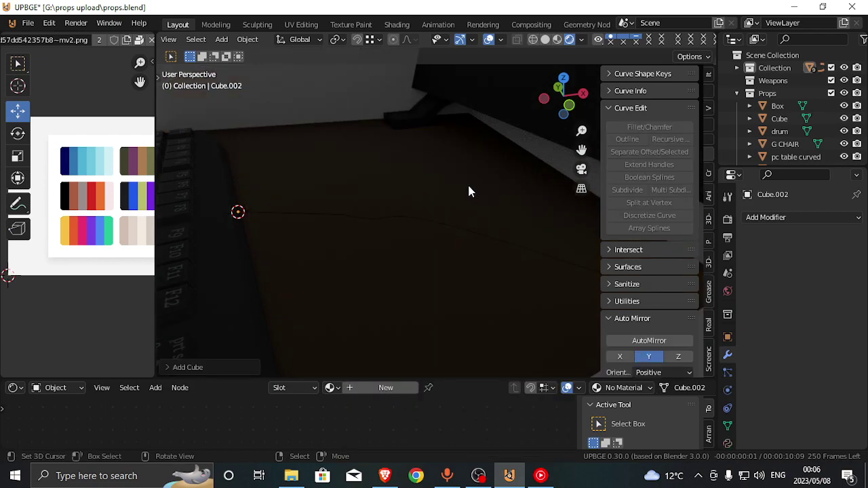
# Scale the new cube down in Edit Mode to a tiny block at the keyboard's rear edge
pyautogui.press('Tab')
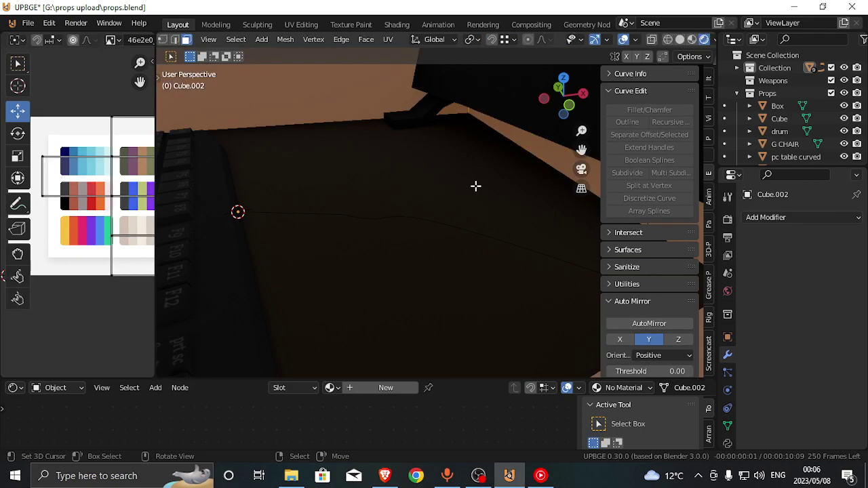
pyautogui.press('s')
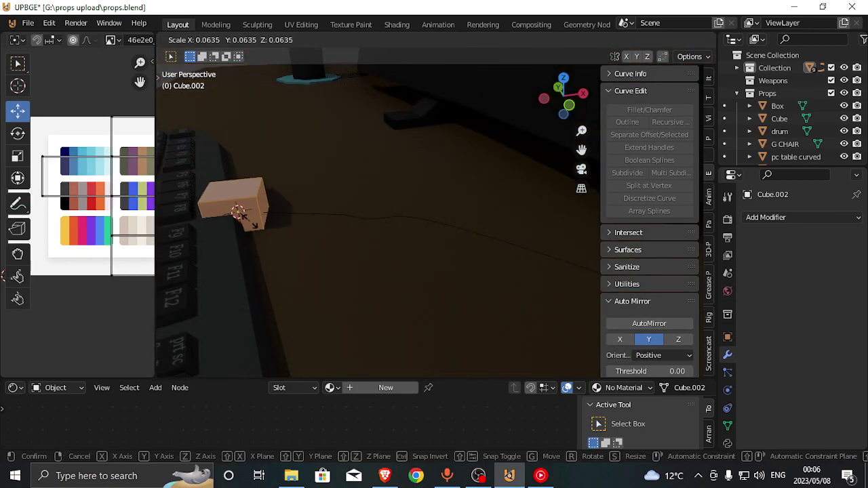
pyautogui.click(236, 215)
pyautogui.press('s')
pyautogui.click(258, 215)
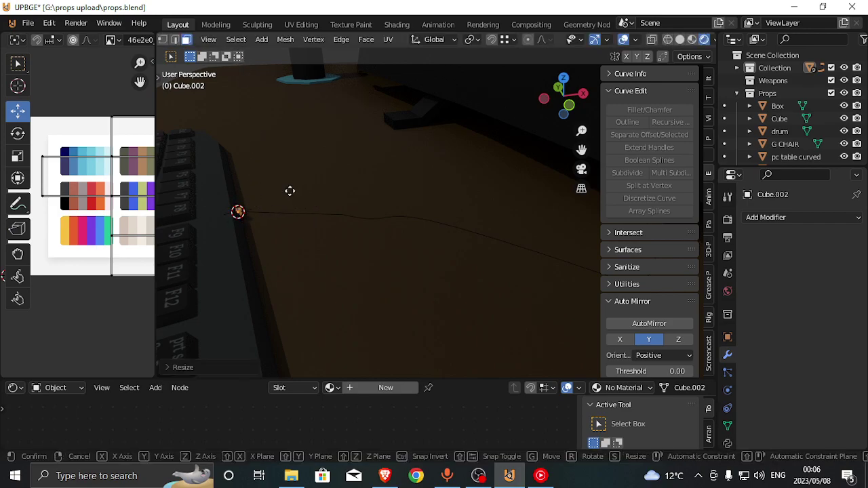
# Move the tiny cube along the X axis at the keyboard's rear edge
pyautogui.press('g')
pyautogui.press('x')
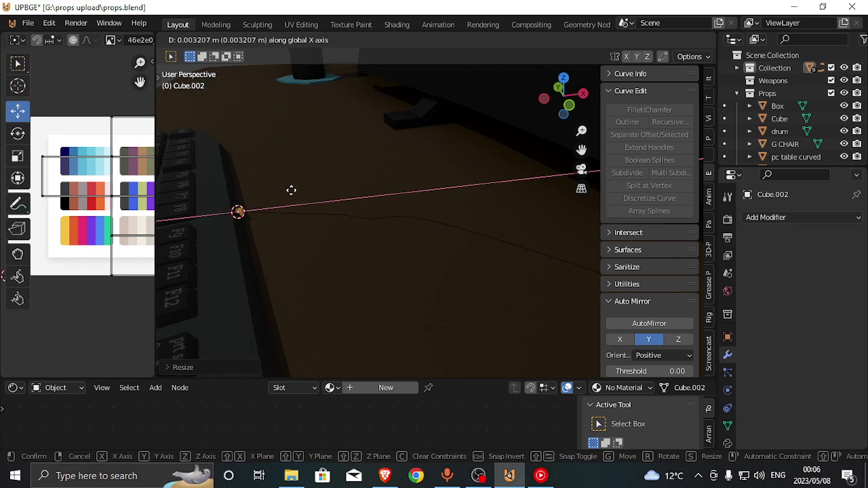
# Shift the small cable segment by the keyboard about 0.003 m along X and add an Array modifier to it
pyautogui.click(291, 190)
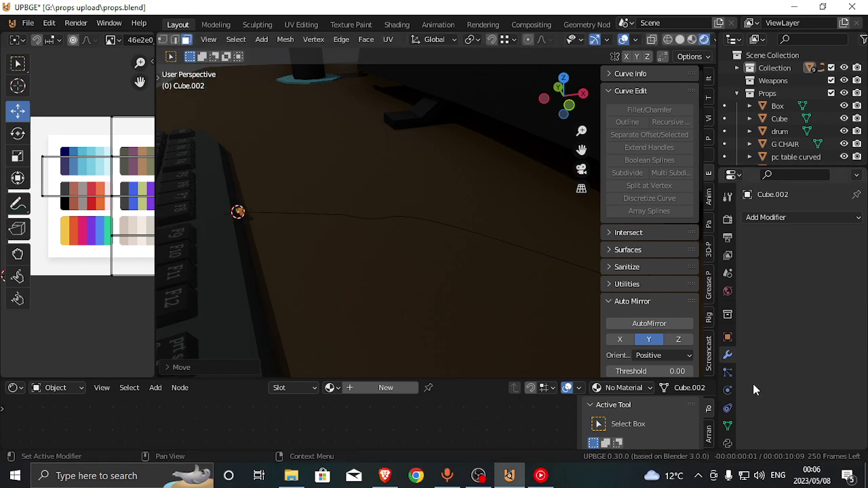
pyautogui.click(765, 217)
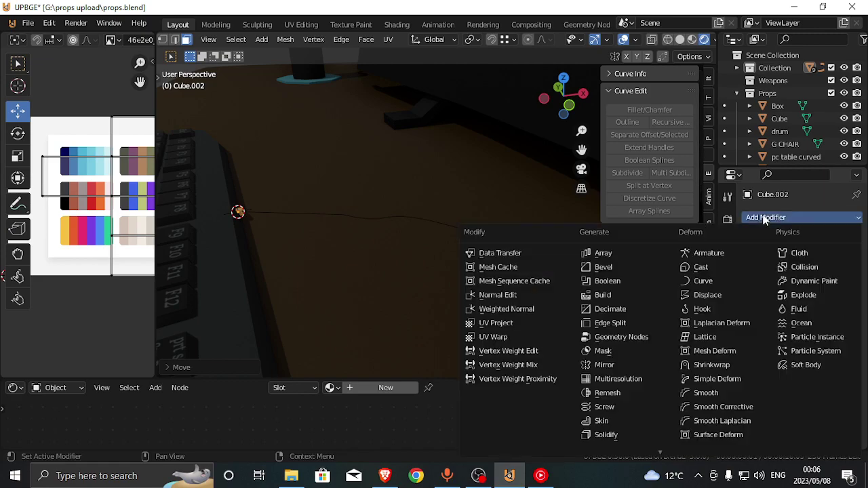
pyautogui.click(643, 260)
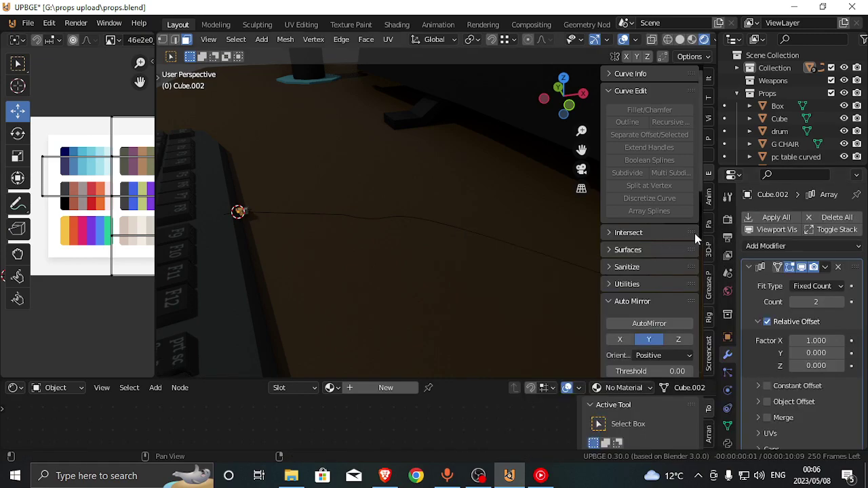
# Add a Curve modifier to the segment and pick the cable curve on the desk as its curve object
pyautogui.click(783, 248)
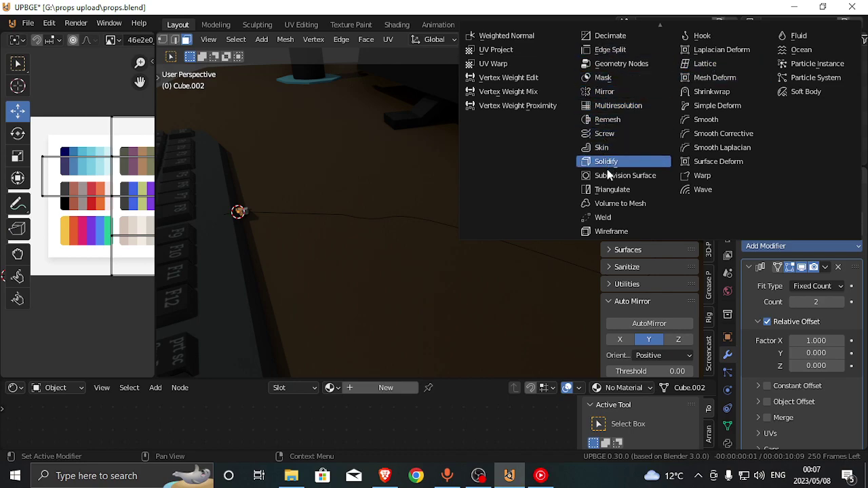
pyautogui.press('Escape')
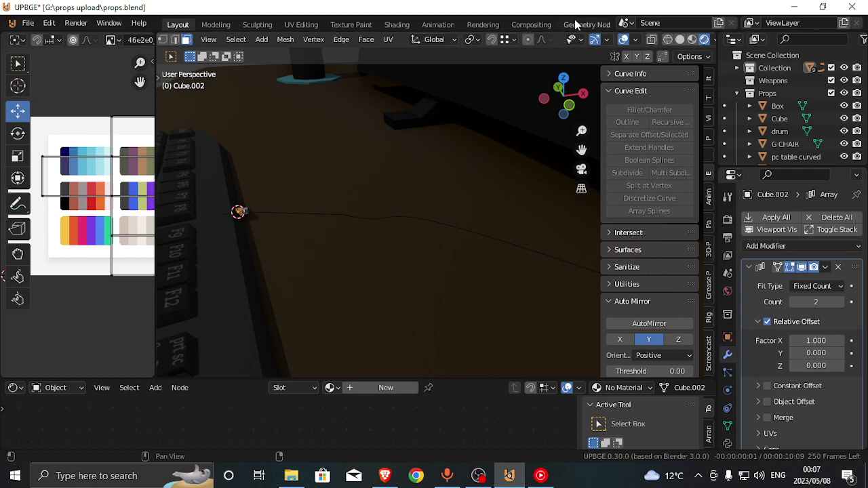
pyautogui.click(747, 267)
pyautogui.click(768, 247)
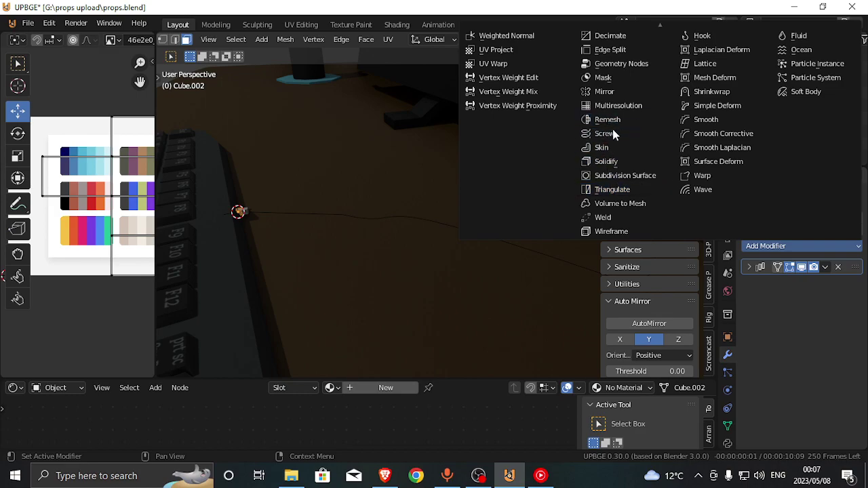
pyautogui.moveTo(780, 25)
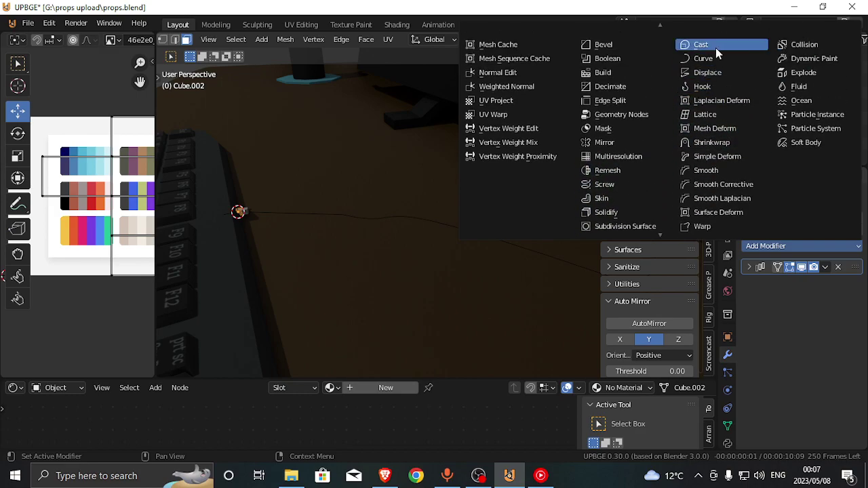
pyautogui.click(706, 59)
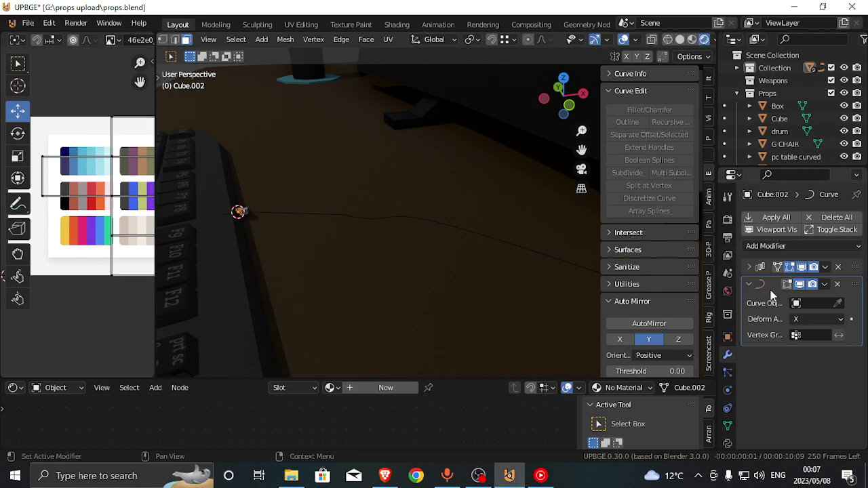
pyautogui.click(838, 303)
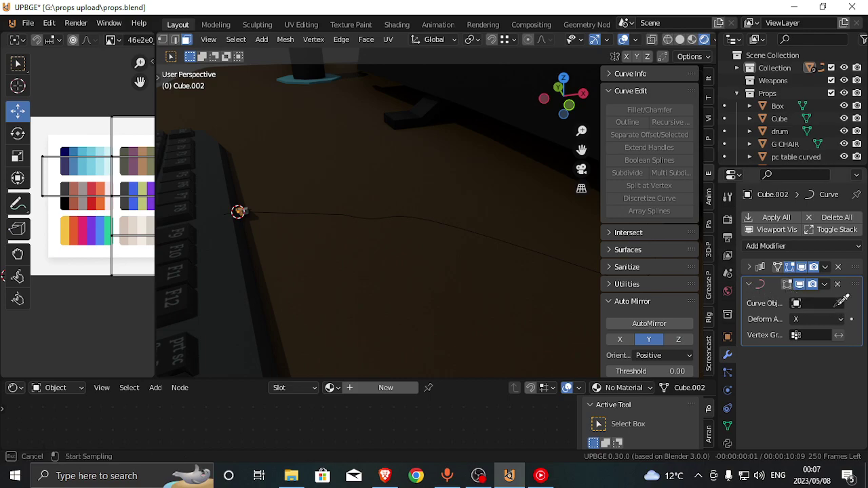
pyautogui.click(515, 246)
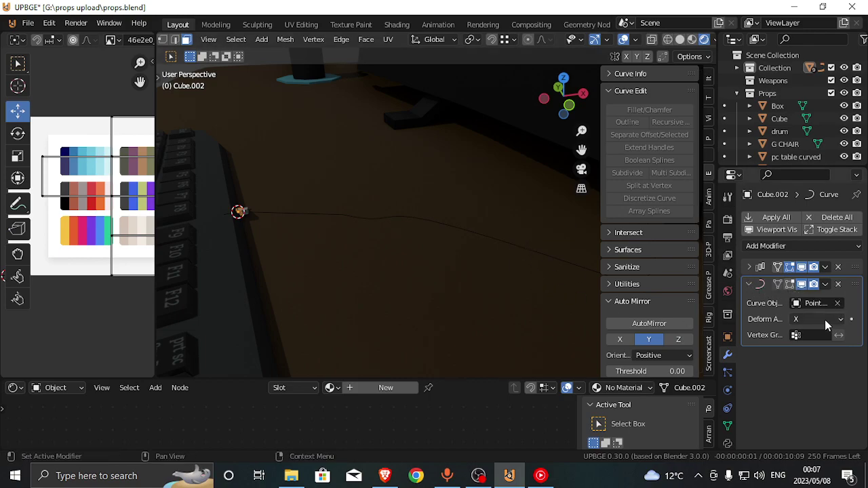
# Set the Array modifier's count to 51 and place it below the Curve modifier
pyautogui.click(748, 267)
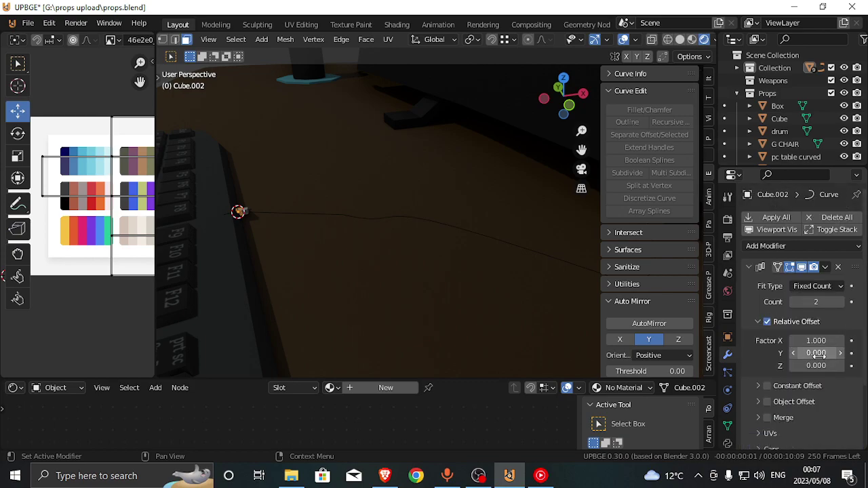
pyautogui.moveTo(804, 301)
pyautogui.mouseDown()
pyautogui.moveTo(822, 302)
pyautogui.moveTo(805, 302)
pyautogui.mouseUp()
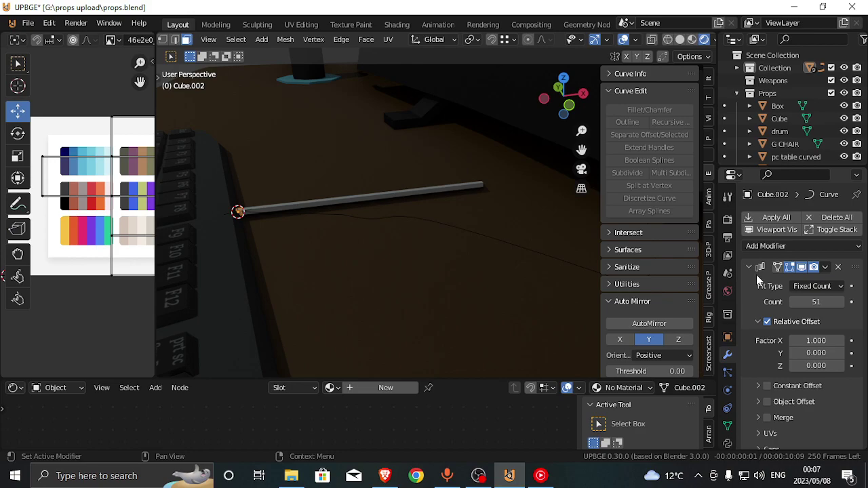
pyautogui.moveTo(853, 270); pyautogui.dragTo(853, 447)
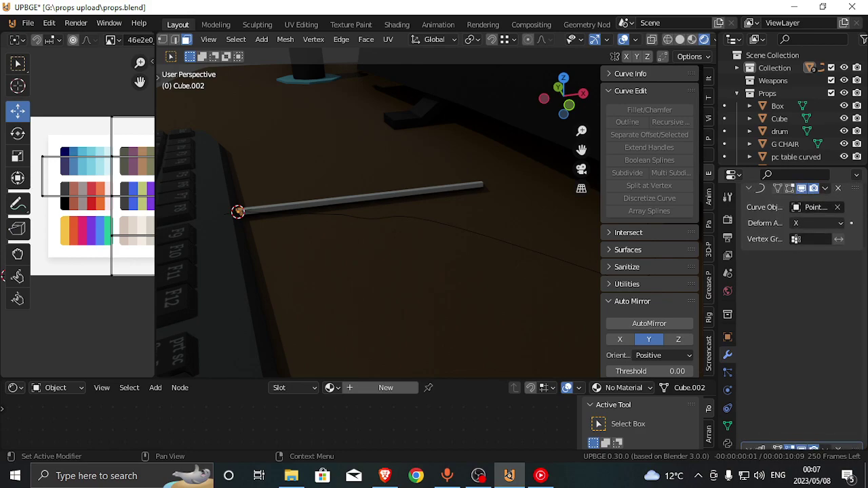
pyautogui.scroll(-5, 824, 310)
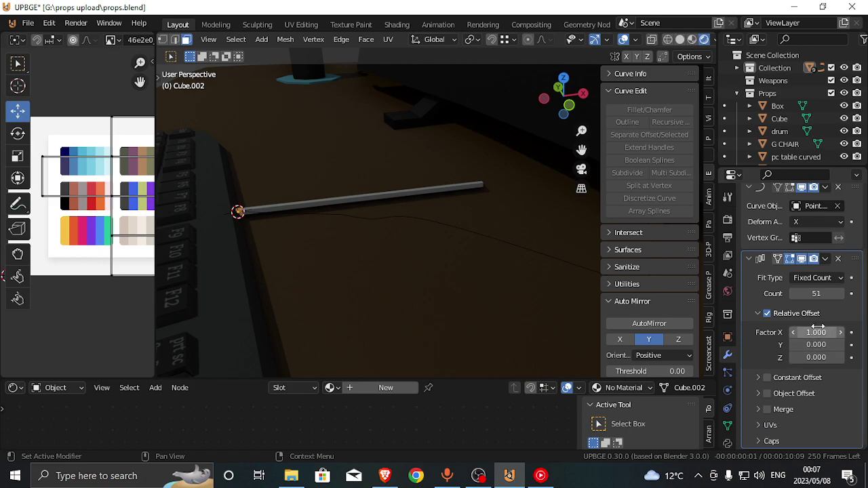
# Set the array's Fit Type to Fit Curve and pick the cable curve on the desk as its curve
pyautogui.click(817, 277)
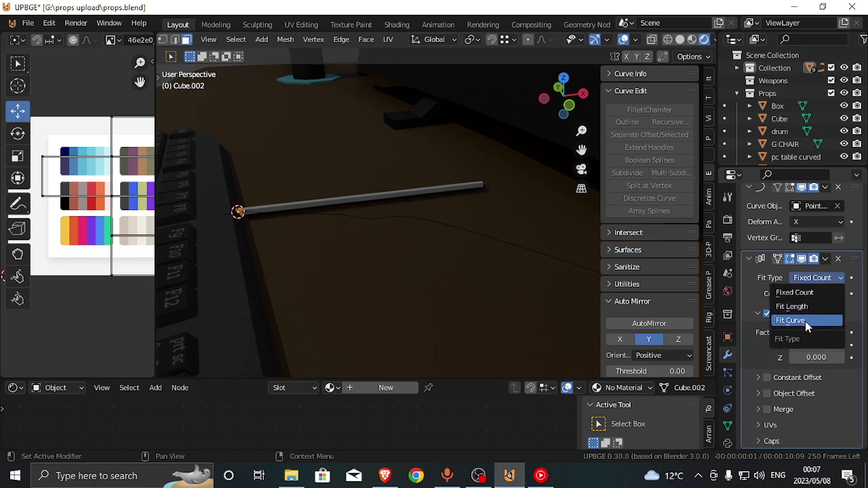
pyautogui.click(805, 321)
pyautogui.click(838, 293)
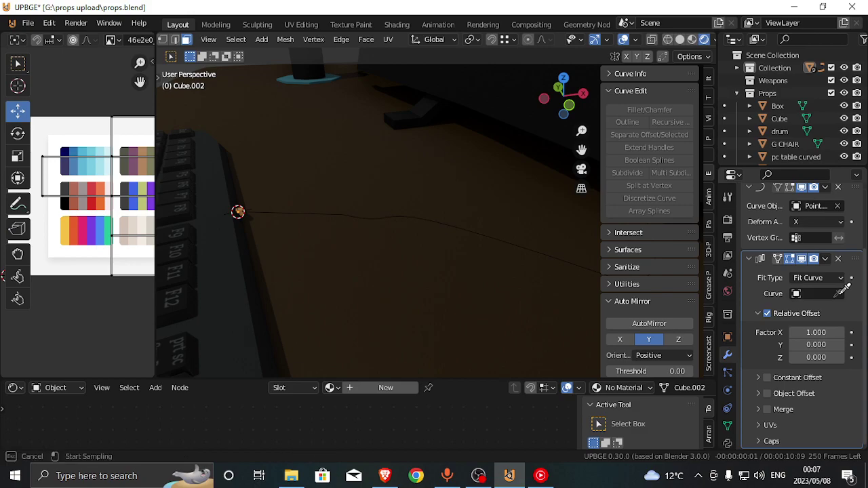
pyautogui.click(574, 258)
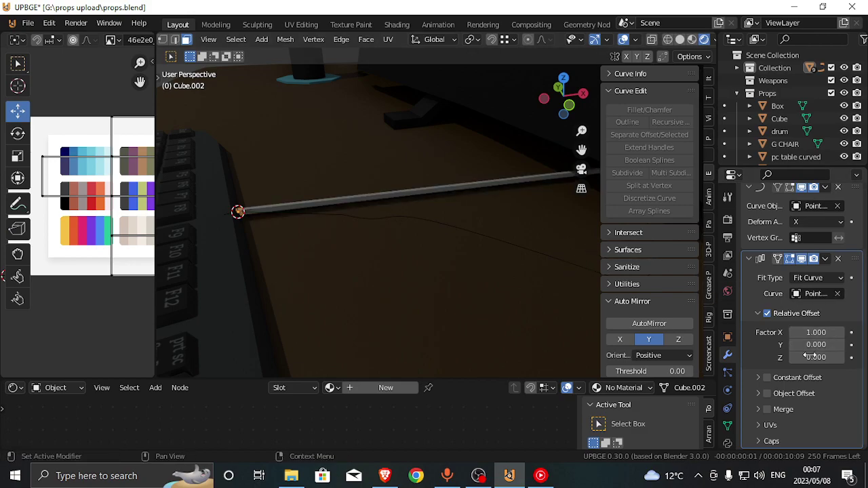
pyautogui.moveTo(853, 260); pyautogui.dragTo(810, 470)
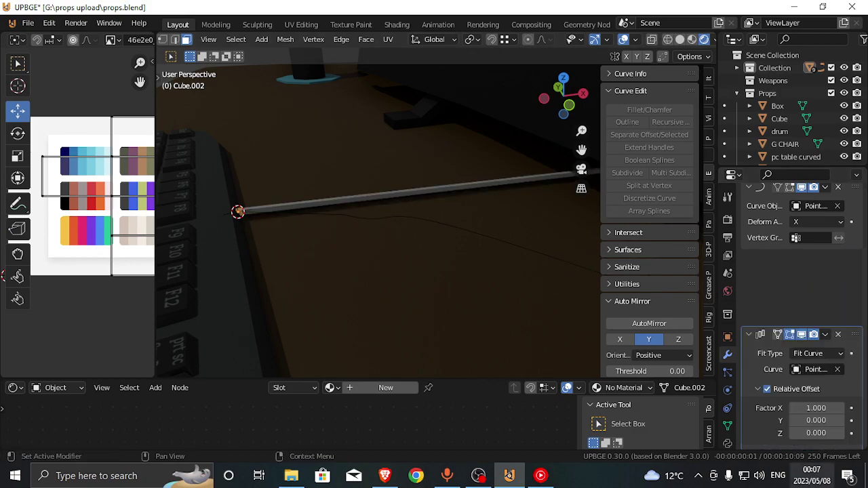
# Clear the Curve modifier's curve object and pick the cable curve on the desk again
pyautogui.scroll(3, 794, 285)
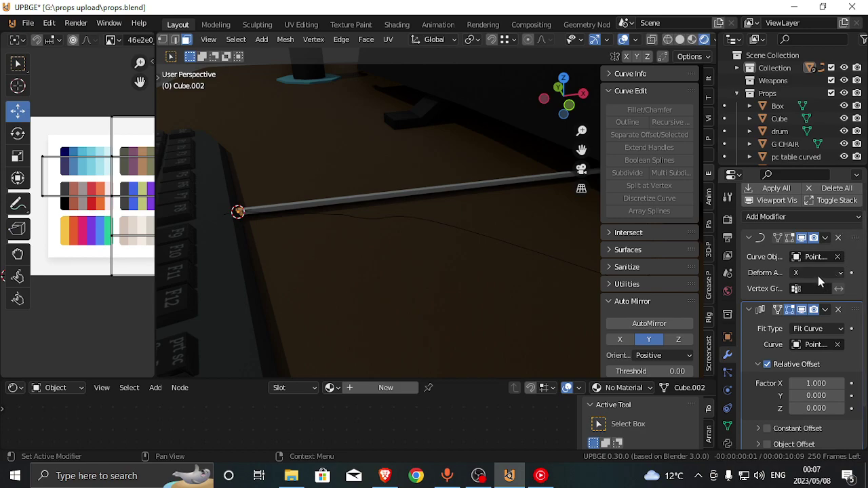
pyautogui.click(838, 257)
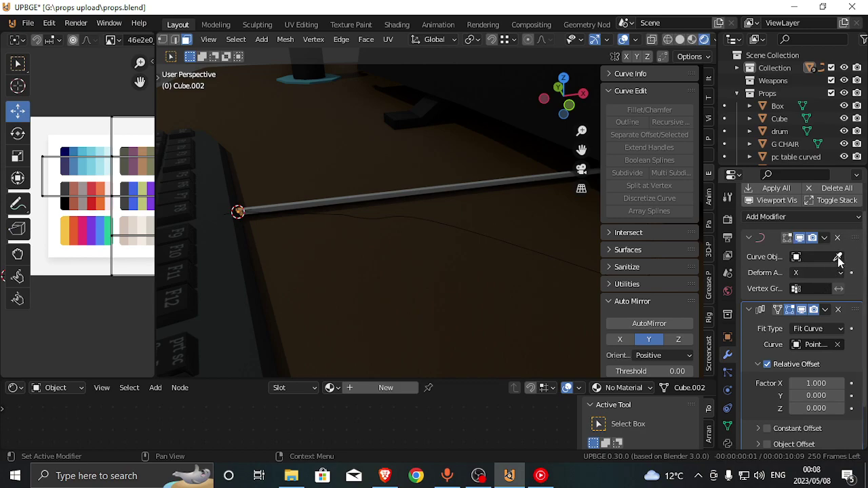
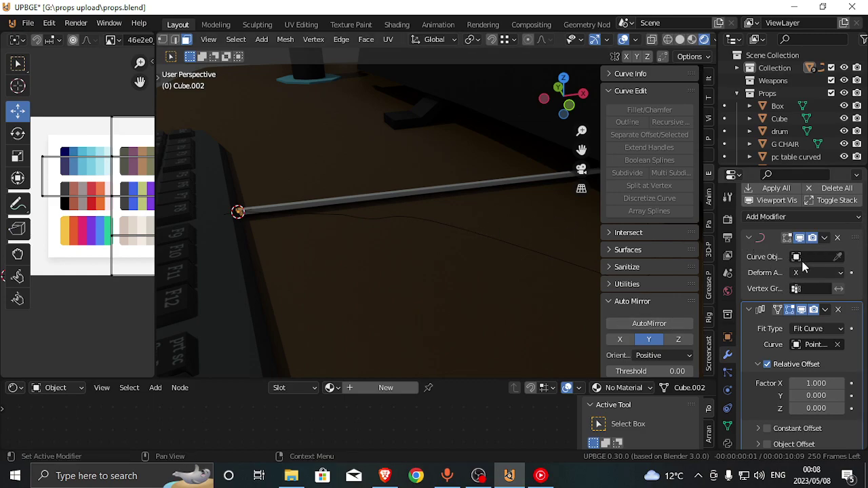
pyautogui.click(838, 257)
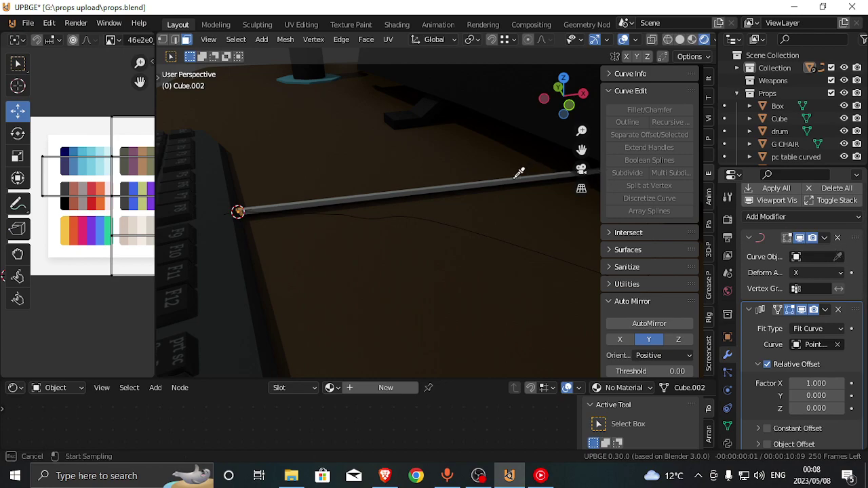
pyautogui.click(502, 240)
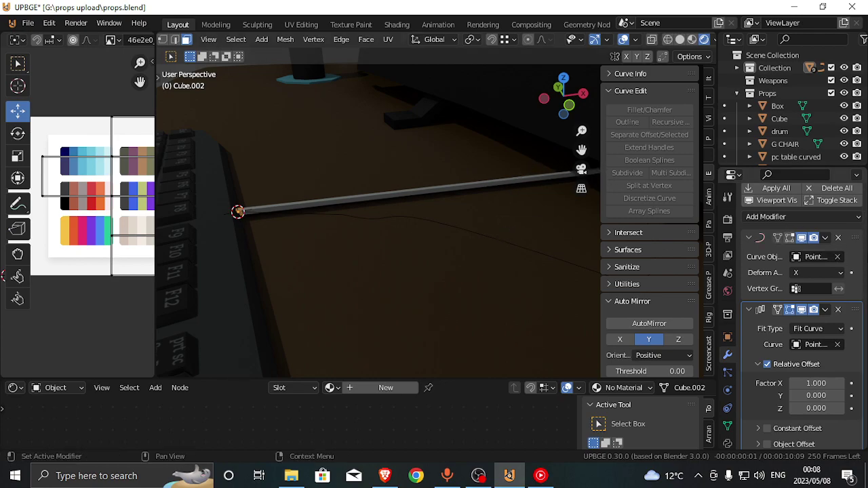
# Try Z and -Z as the Curve modifier's deform axis, and settle on Y
pyautogui.click(820, 273)
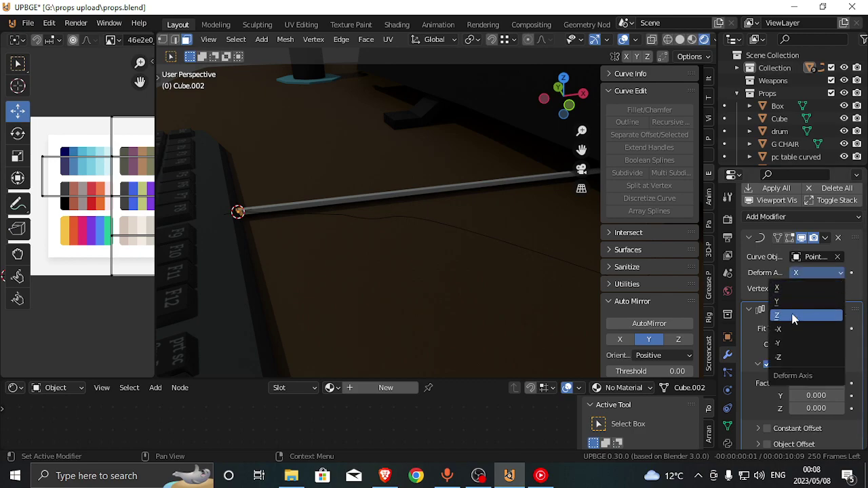
pyautogui.click(795, 316)
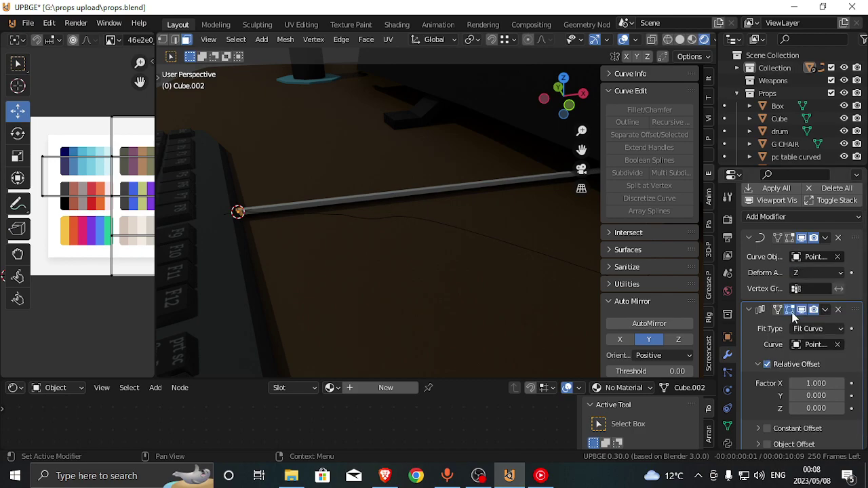
pyautogui.click(823, 272)
pyautogui.click(805, 358)
pyautogui.click(815, 273)
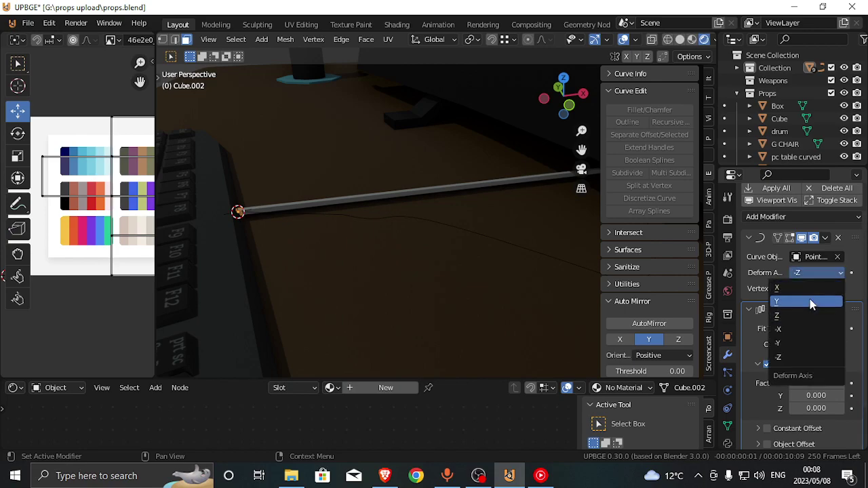
pyautogui.click(812, 305)
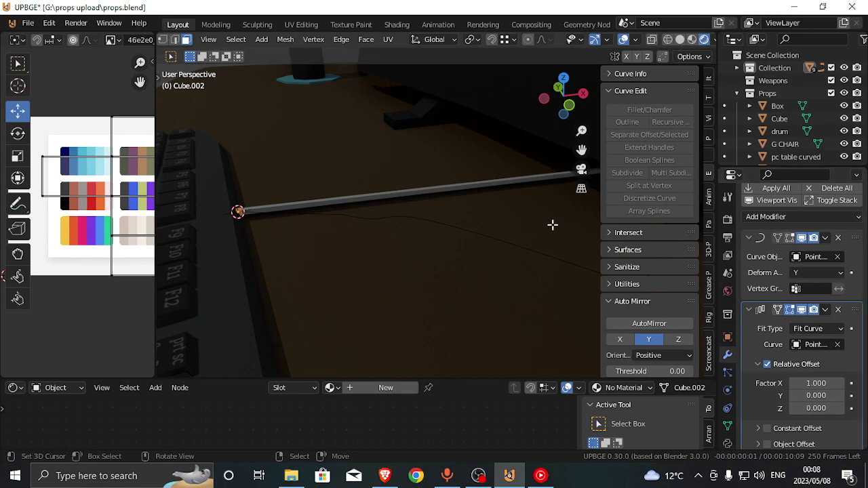
pyautogui.press('s')
pyautogui.press('z')
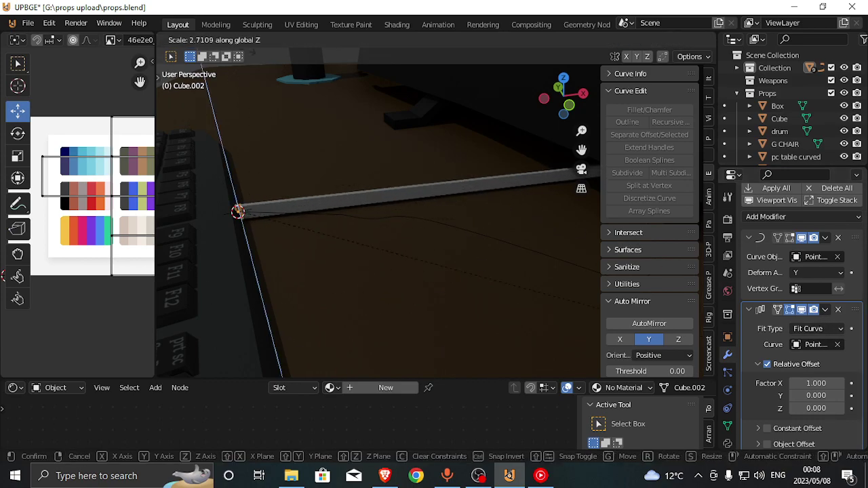
pyautogui.rightClick(179, 99)
pyautogui.press('g')
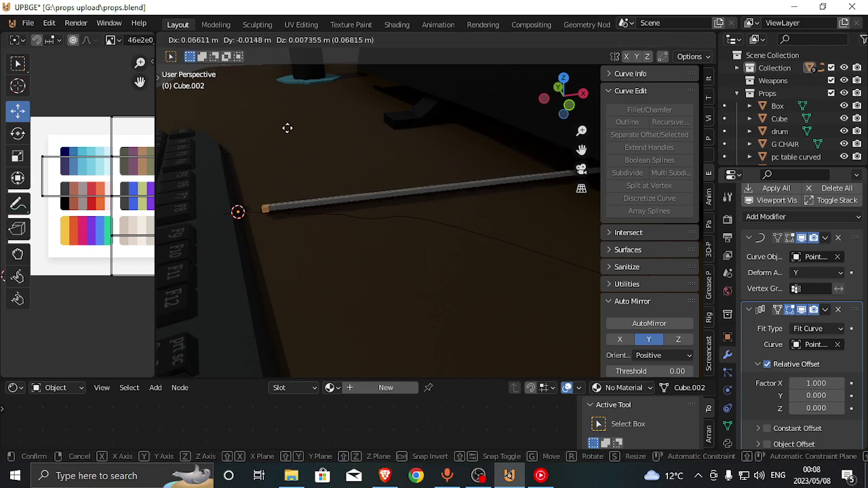
pyautogui.rightClick(471, 199)
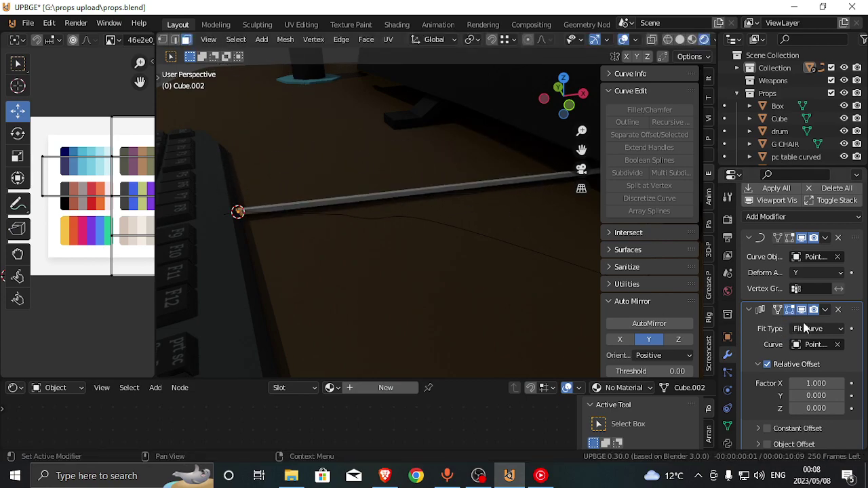
# Place the Array modifier above the Curve modifier and enable the array's Merge option, keeping Relative Offset on
pyautogui.scroll(-2, 856, 245)
pyautogui.moveTo(857, 246); pyautogui.dragTo(852, 228)
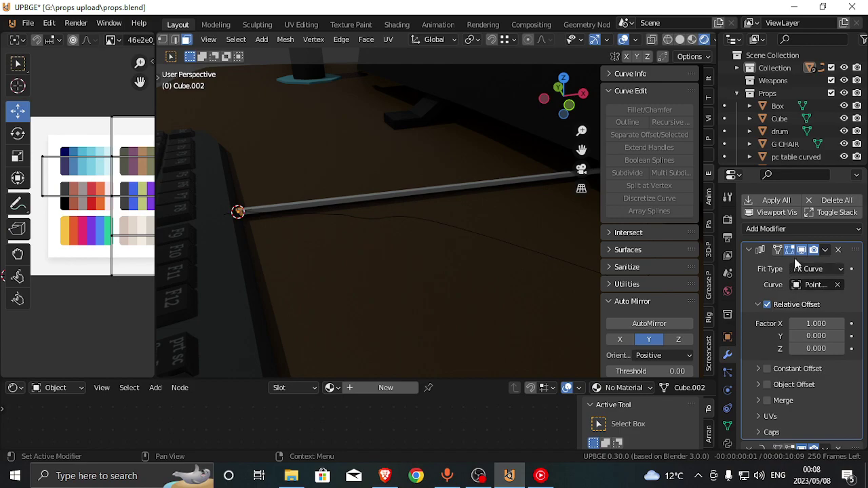
pyautogui.click(768, 305)
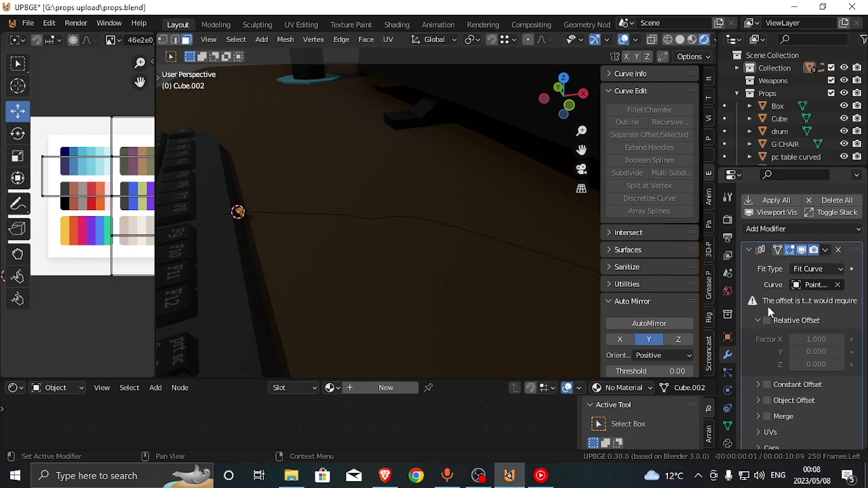
pyautogui.click(767, 320)
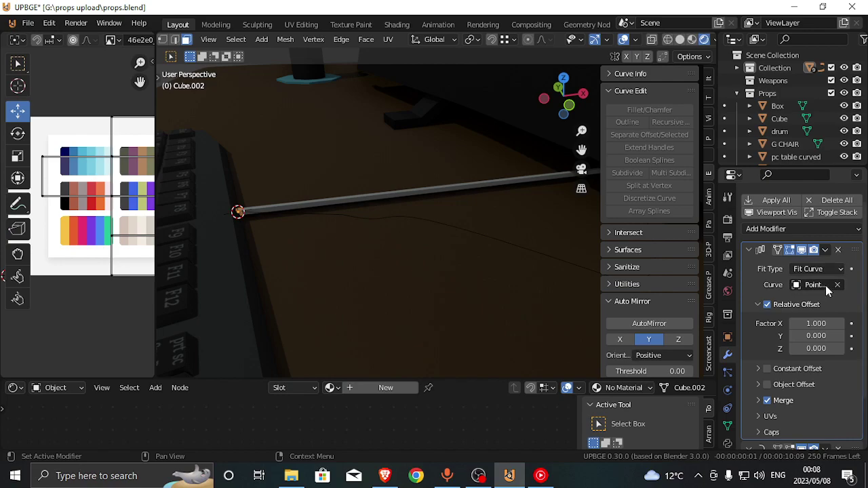
pyautogui.scroll(-2, 840, 407)
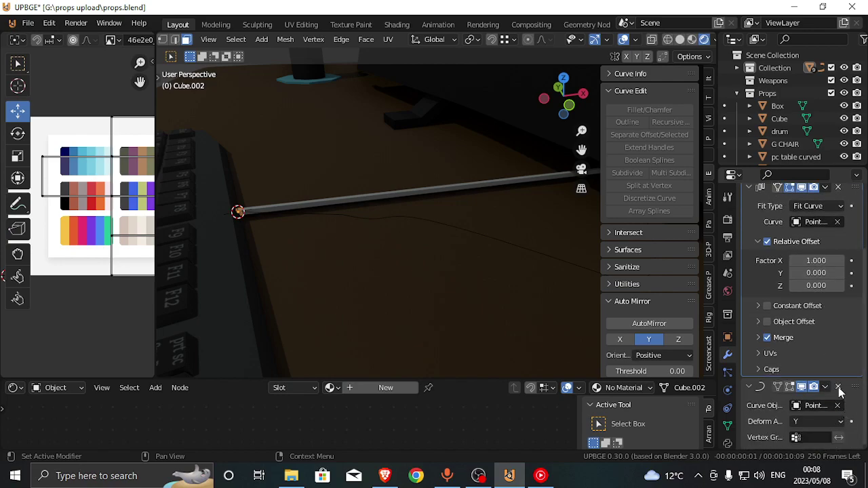
pyautogui.scroll(2, 838, 389)
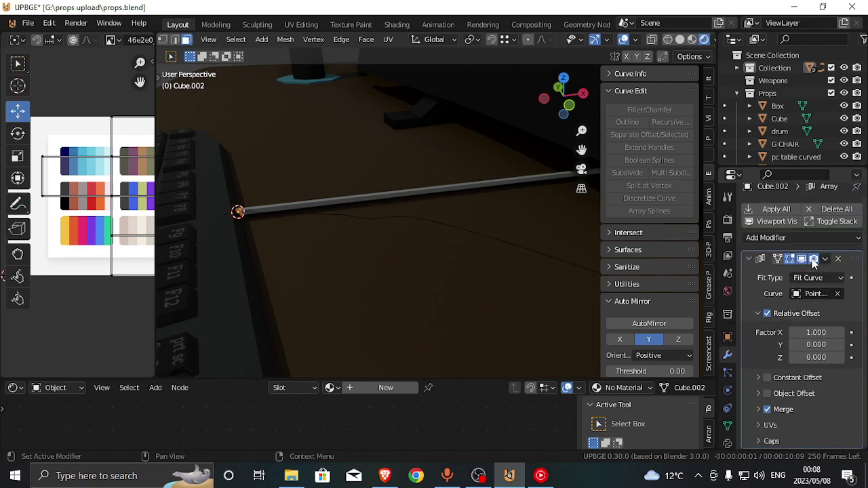
# Try displaying the Array modifier's result on the editing cage of the cable segment
pyautogui.click(778, 259)
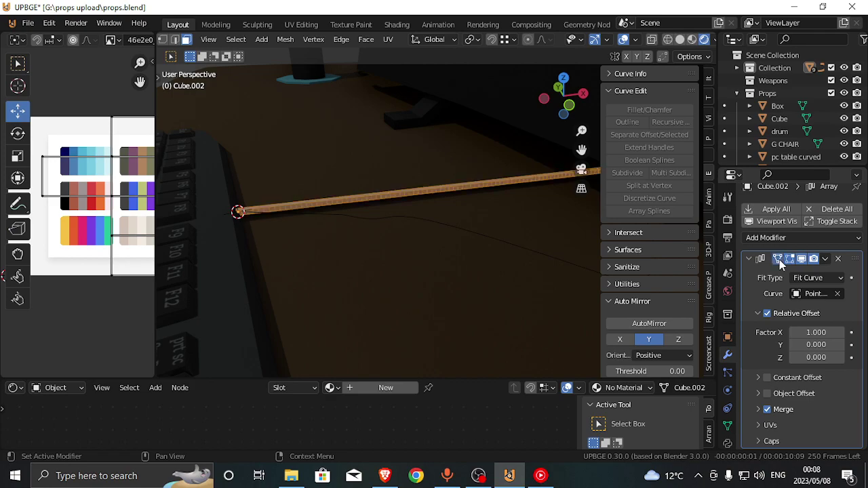
pyautogui.click(779, 260)
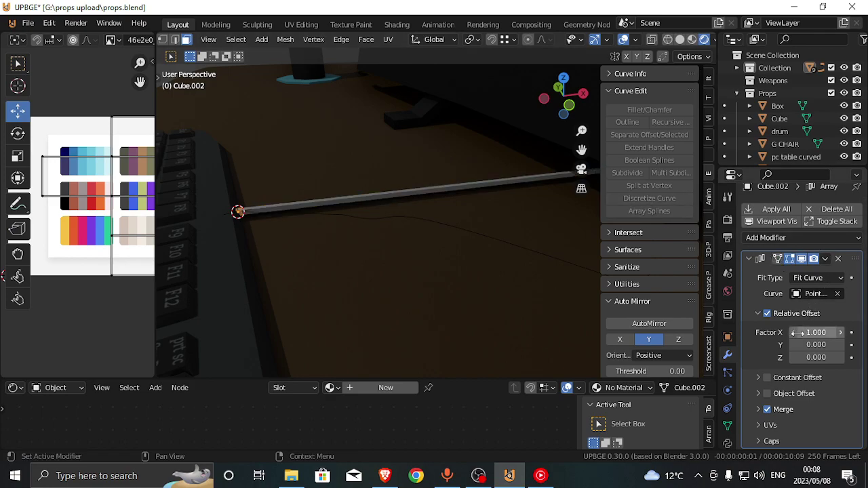
pyautogui.hotkey('shift', '`')
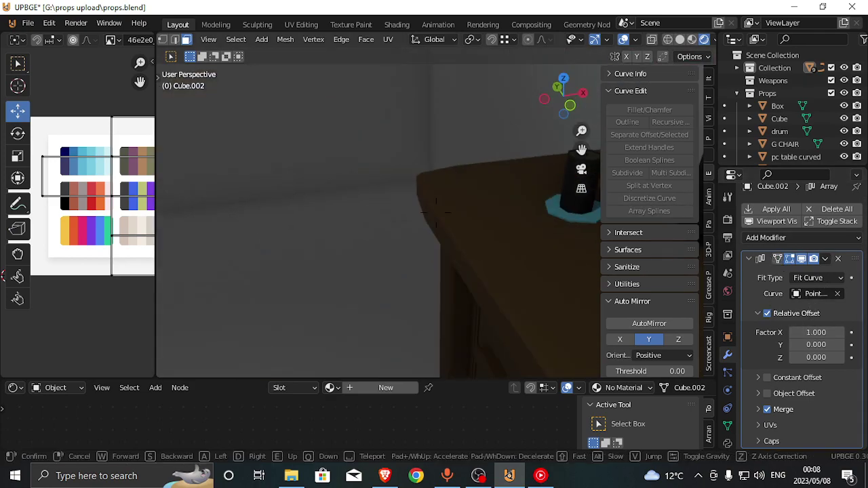
pyautogui.press('w')
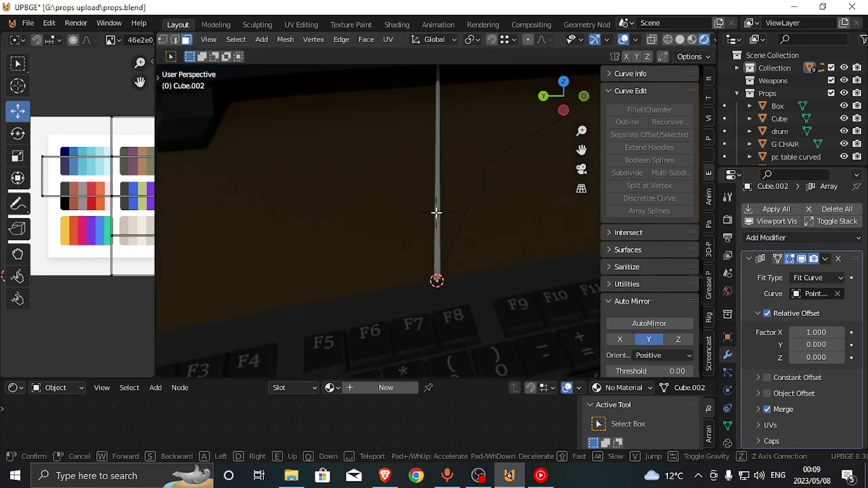
pyautogui.click(436, 212)
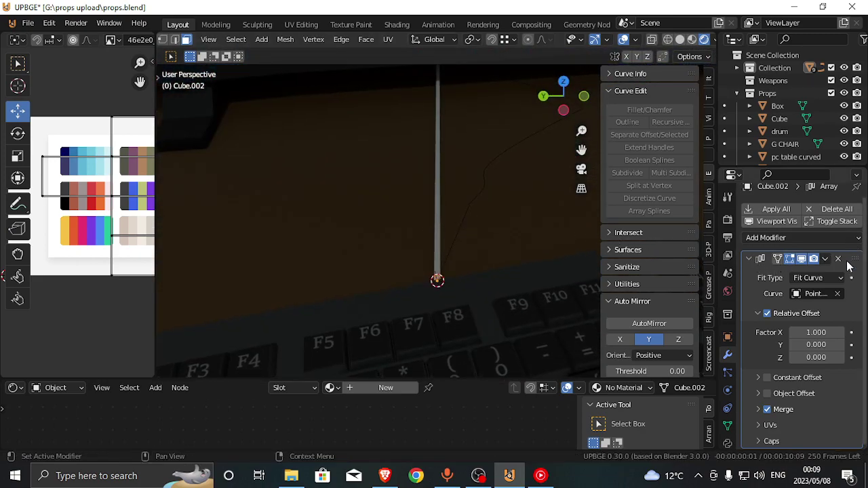
# Add a Curve modifier to the cable segment and remove its existing Array modifier
pyautogui.click(816, 237)
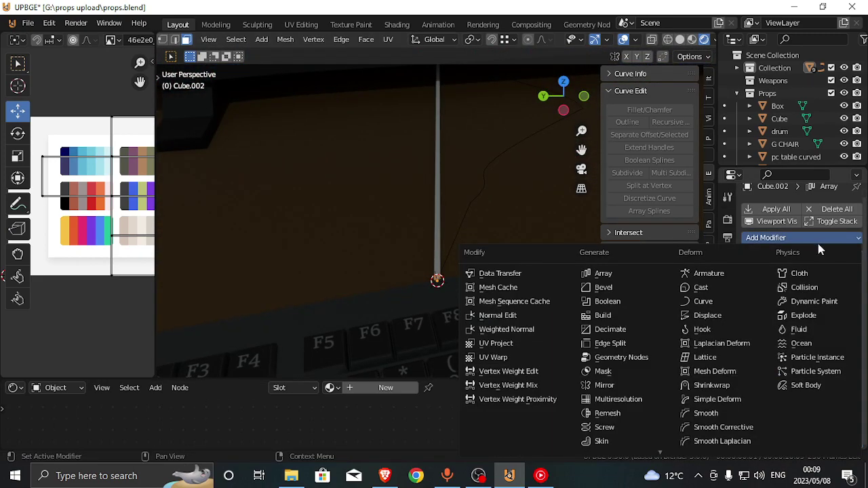
pyautogui.click(716, 304)
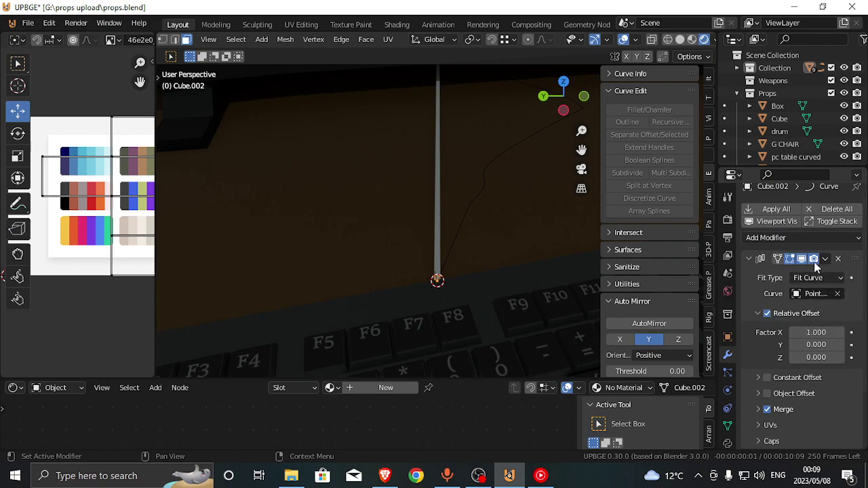
pyautogui.click(838, 260)
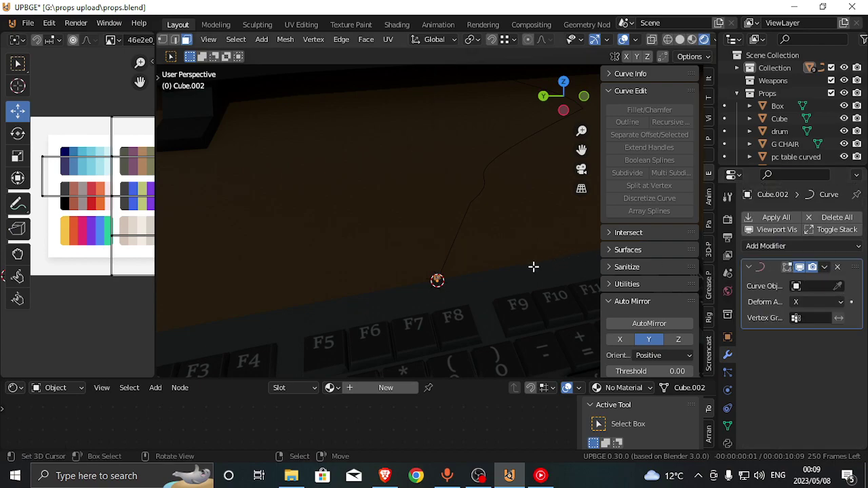
pyautogui.press('s')
pyautogui.press('z')
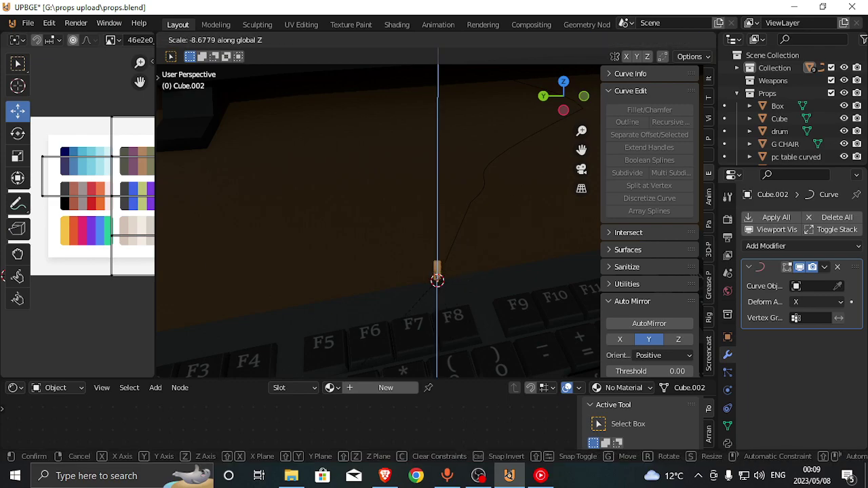
pyautogui.rightClick(301, 314)
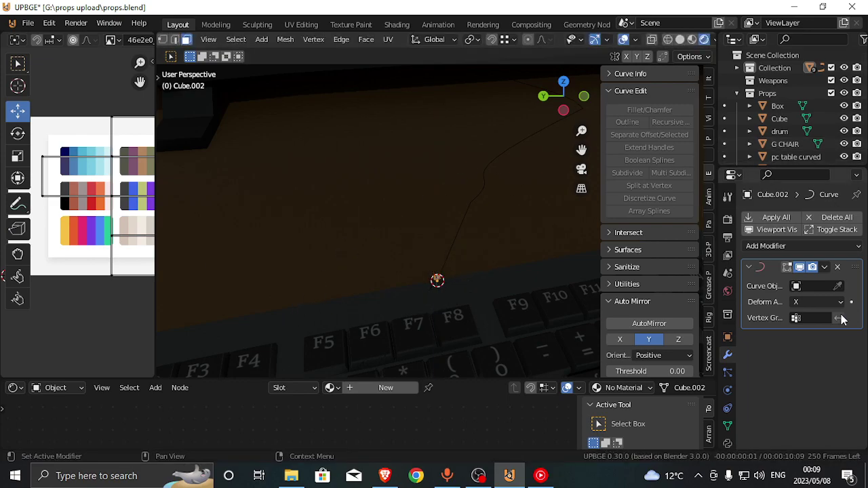
# Pick the cable curve on the desk as the new Curve modifier's curve object
pyautogui.click(838, 285)
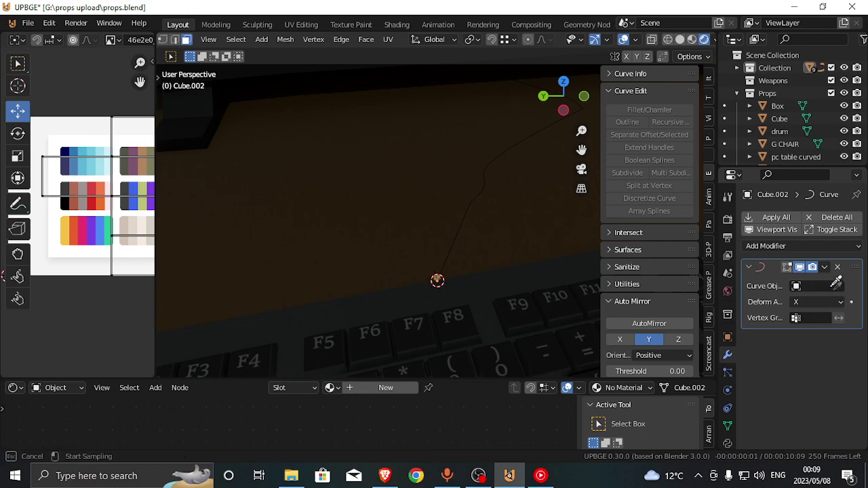
pyautogui.click(476, 192)
pyautogui.press('s')
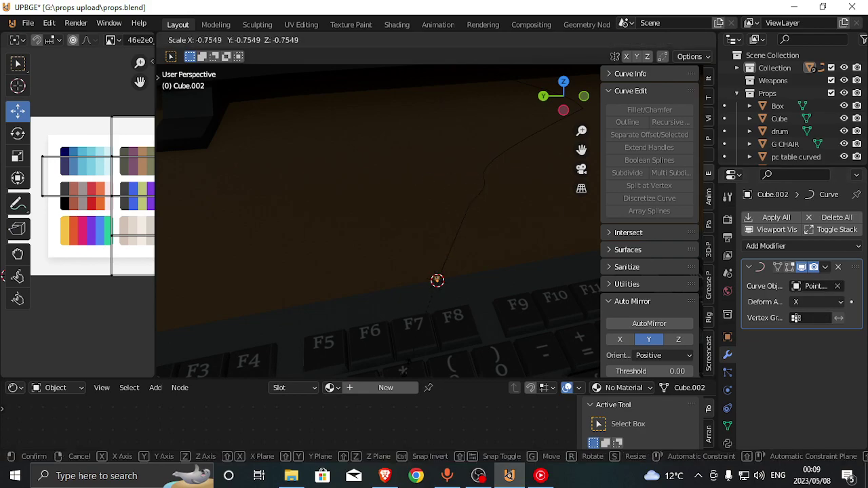
pyautogui.rightClick(293, 289)
# Scale the cable segment's mesh along global X by a factor of about -14.7 and return to Object Mode
pyautogui.press('s')
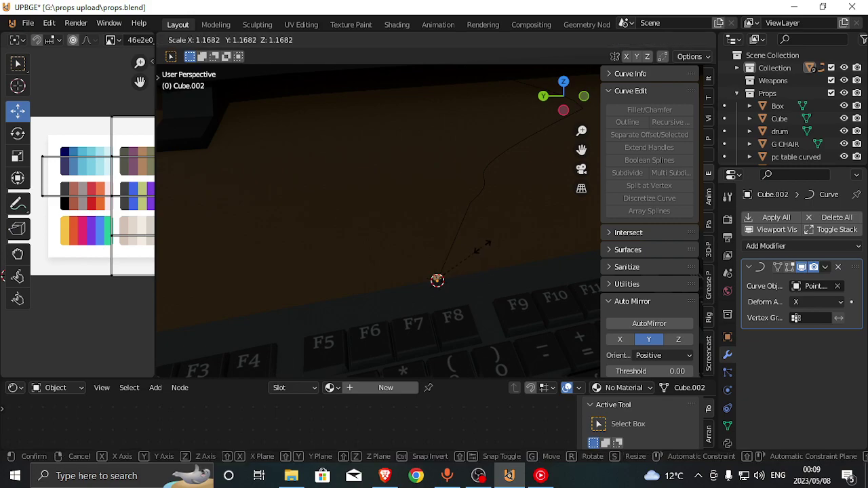
pyautogui.press('y')
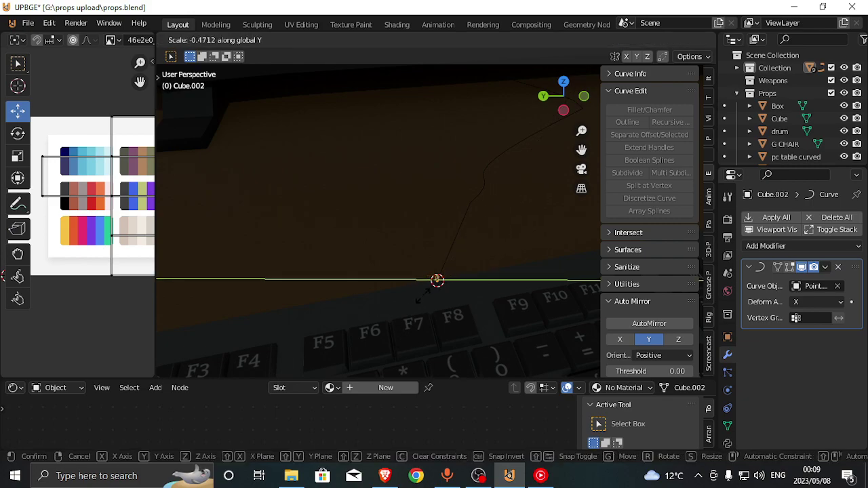
pyautogui.press('x')
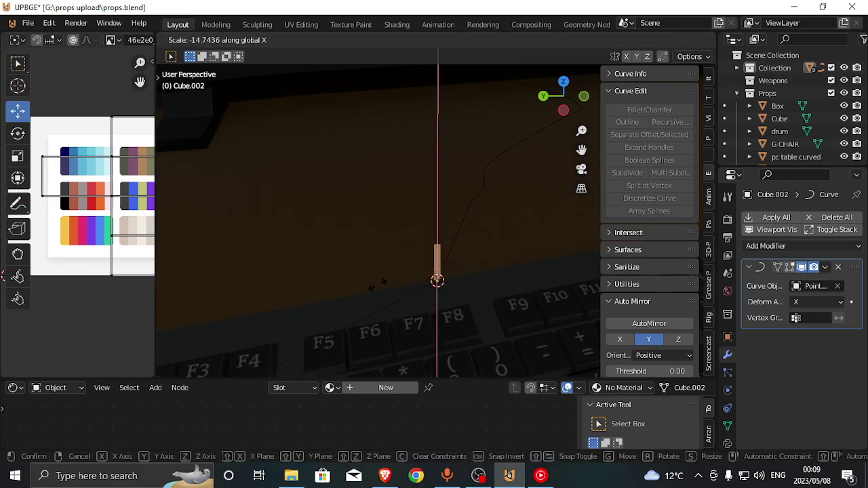
pyautogui.click(379, 288)
pyautogui.press('Tab')
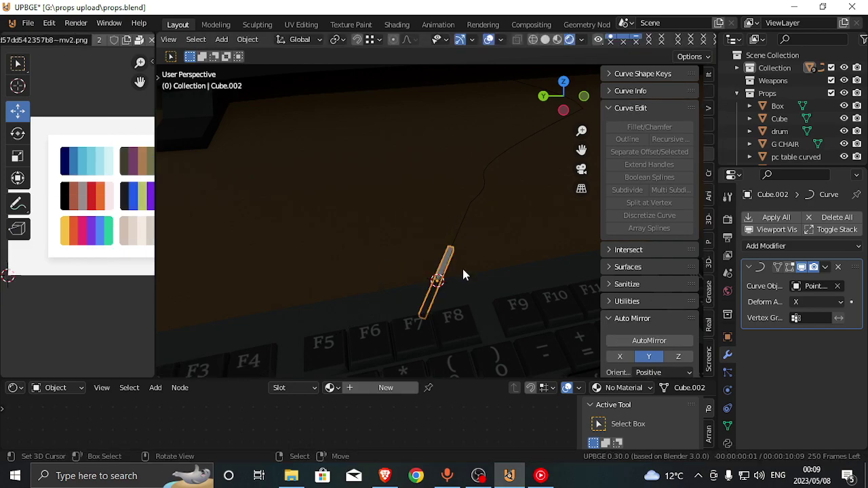
# Shrink the cable segment object along global X to about 0.26 of its length
pyautogui.click(824, 245)
pyautogui.press('s')
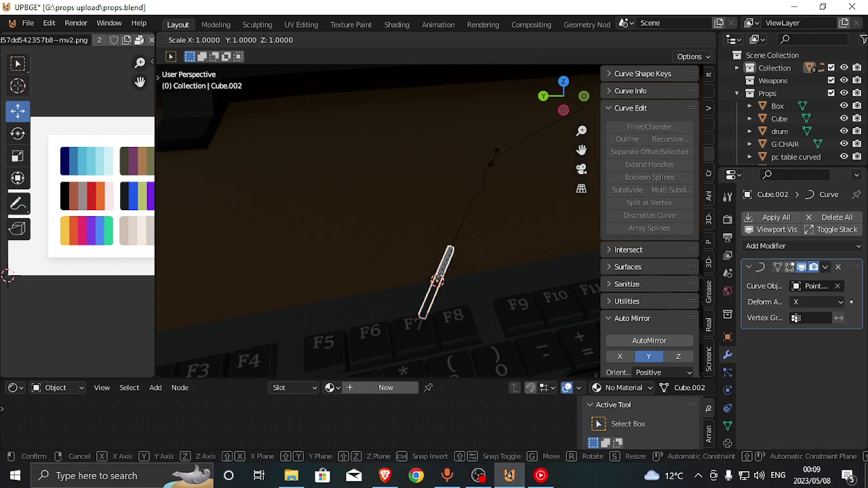
pyautogui.press('y')
pyautogui.press('x')
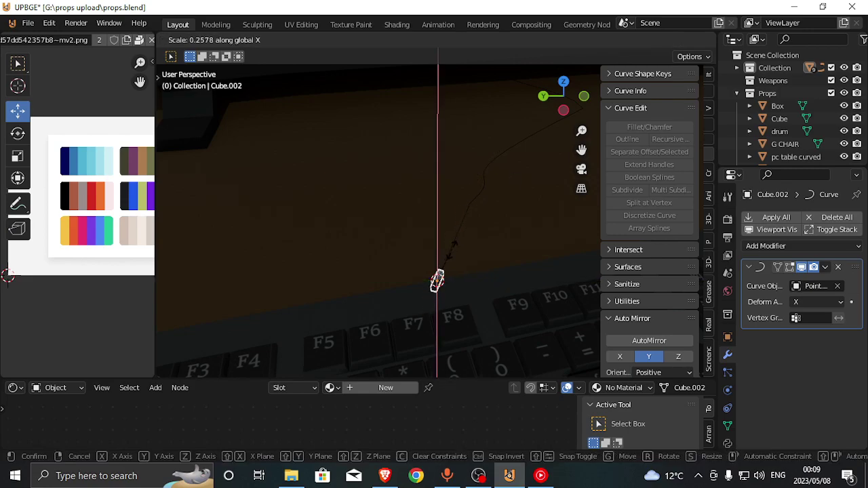
pyautogui.press('Return')
# Add an Array modifier to the shortened cable segment
pyautogui.click(803, 245)
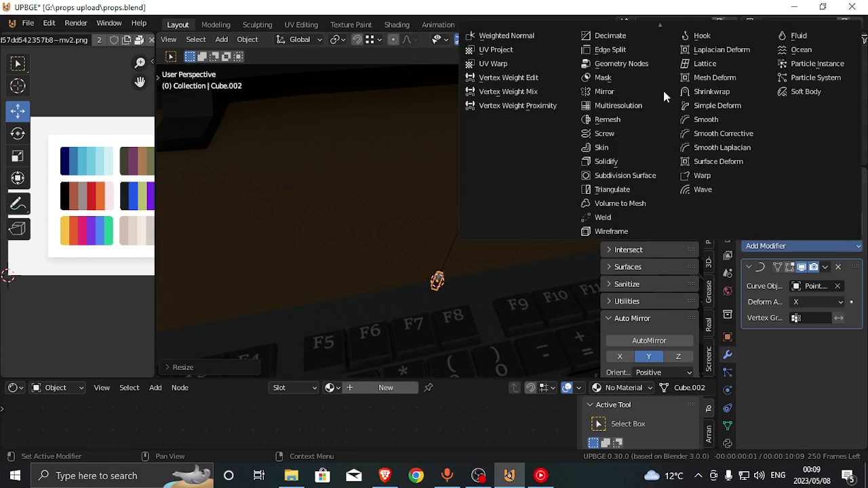
pyautogui.scroll(4, 618, 40)
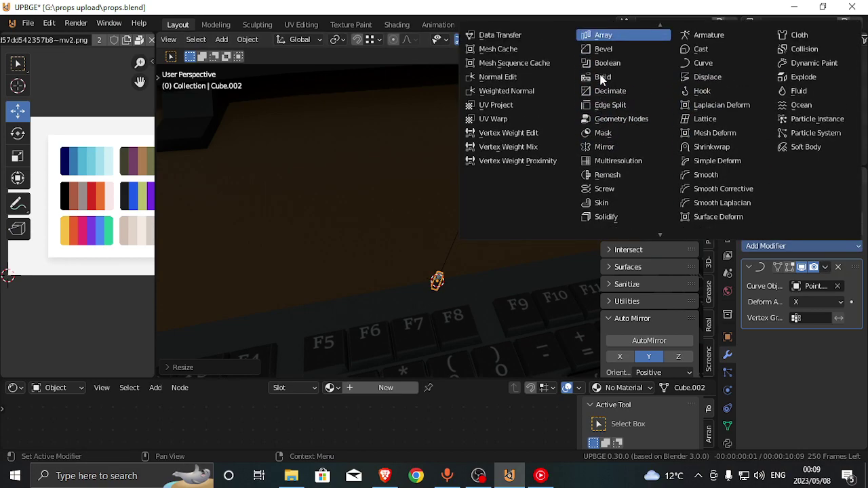
pyautogui.click(618, 42)
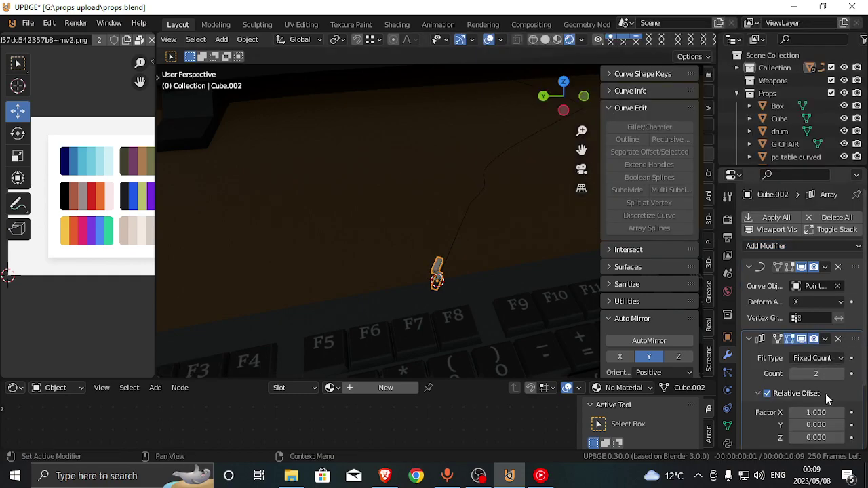
# Try the array's Fit Length and Fit Curve types, using the desk's cable curve for the latter, and go back to Fixed Count
pyautogui.scroll(-2, 824, 358)
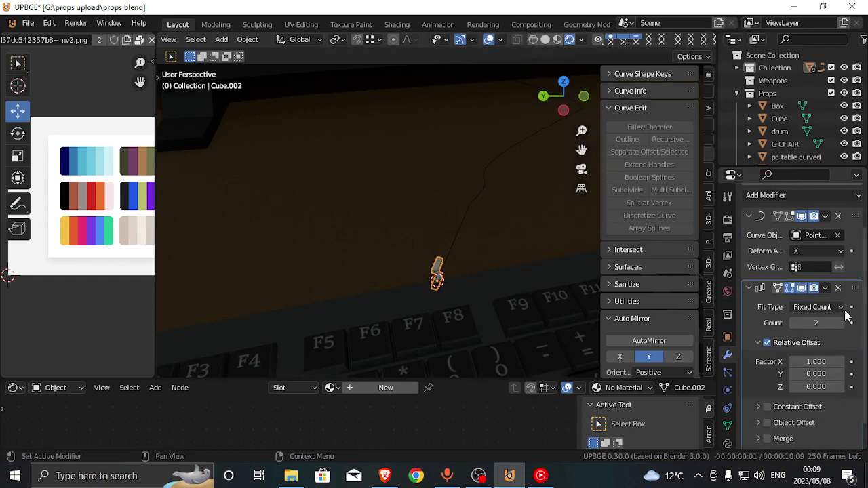
pyautogui.click(835, 311)
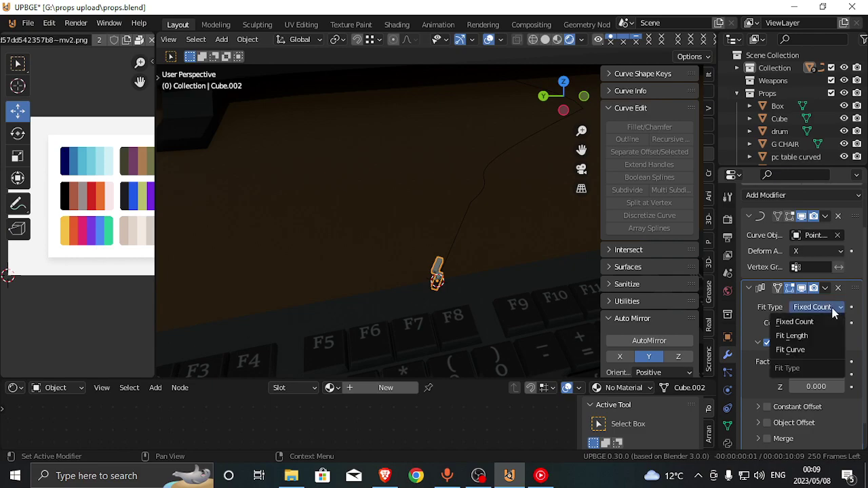
pyautogui.click(813, 339)
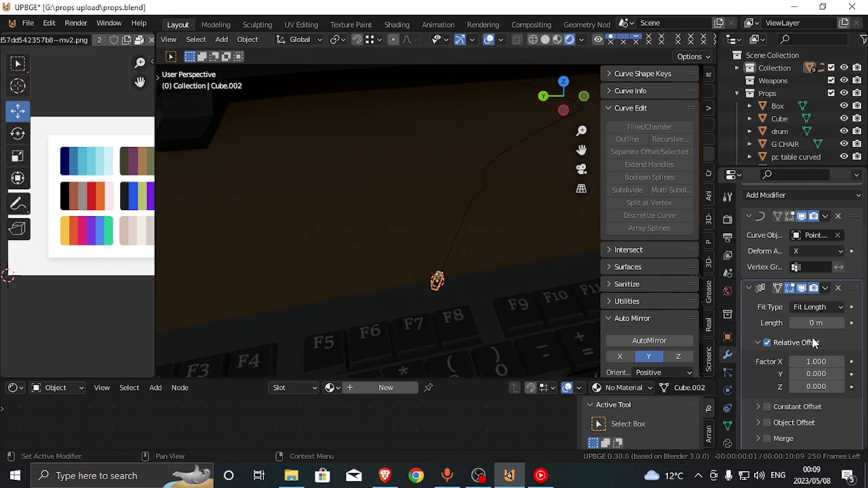
pyautogui.click(819, 307)
pyautogui.click(806, 351)
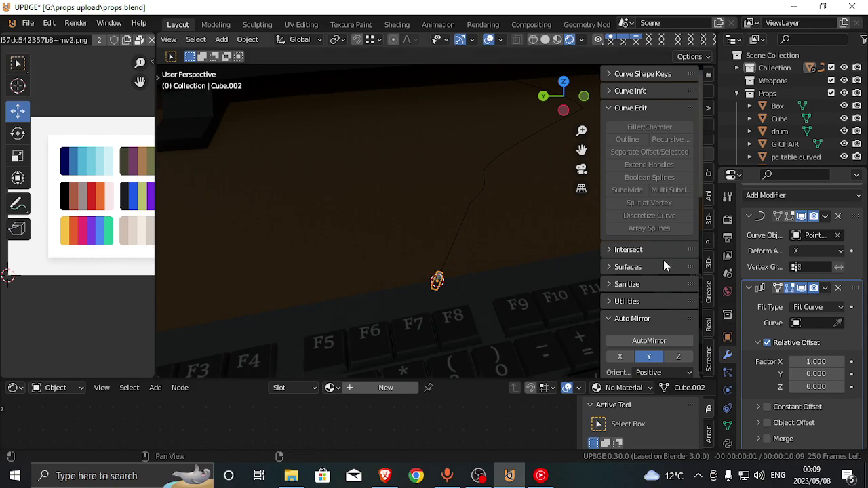
pyautogui.click(838, 323)
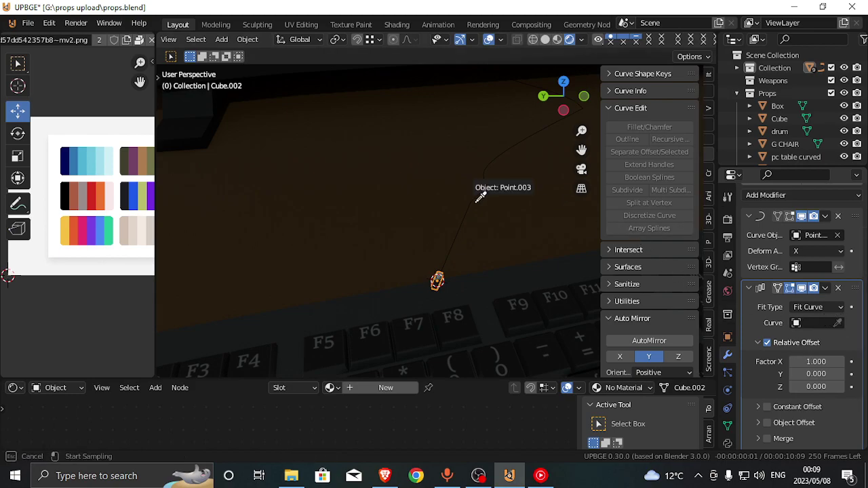
pyautogui.click(477, 196)
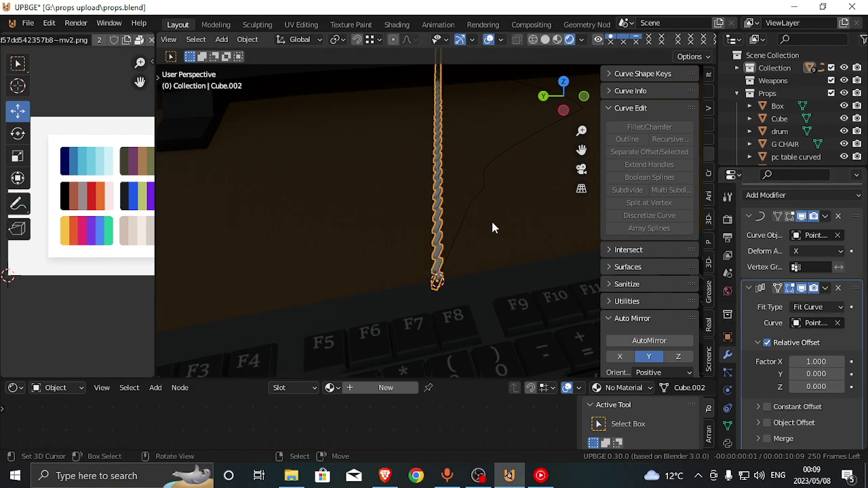
pyautogui.scroll(2, 822, 346)
pyautogui.click(822, 333)
pyautogui.click(822, 333)
pyautogui.click(822, 334)
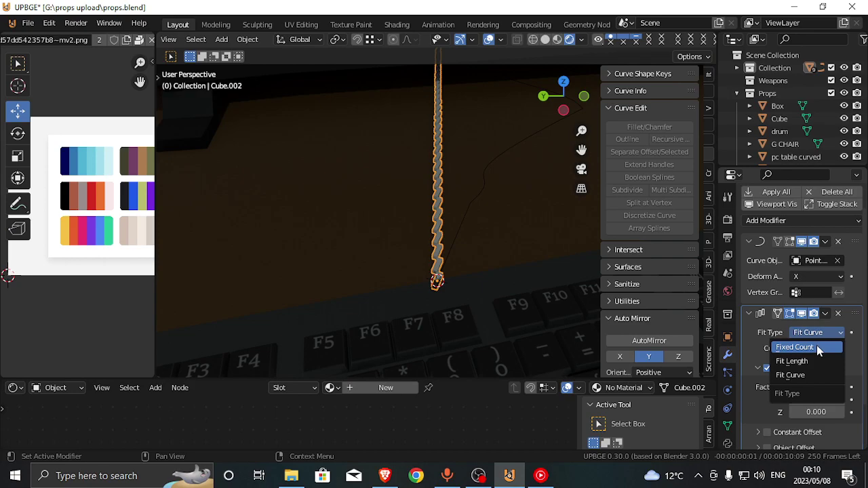
pyautogui.click(816, 346)
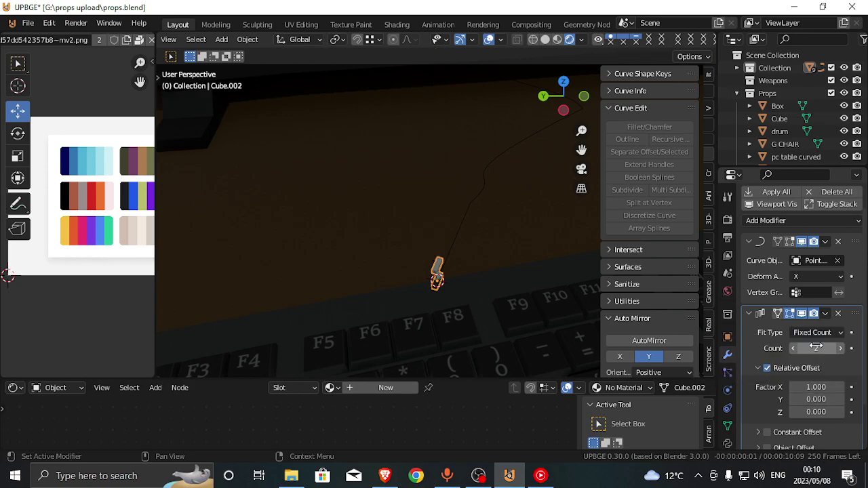
# Set the array's Relative Offset to 0.900 in X and -0.510 in Y so the two segments line up
pyautogui.moveTo(815, 389)
pyautogui.mouseDown()
pyautogui.moveTo(861, 388)
pyautogui.moveTo(807, 389)
pyautogui.moveTo(809, 399)
pyautogui.moveTo(790, 399)
pyautogui.moveTo(816, 399)
pyautogui.mouseUp()
pyautogui.rightClick(815, 388)
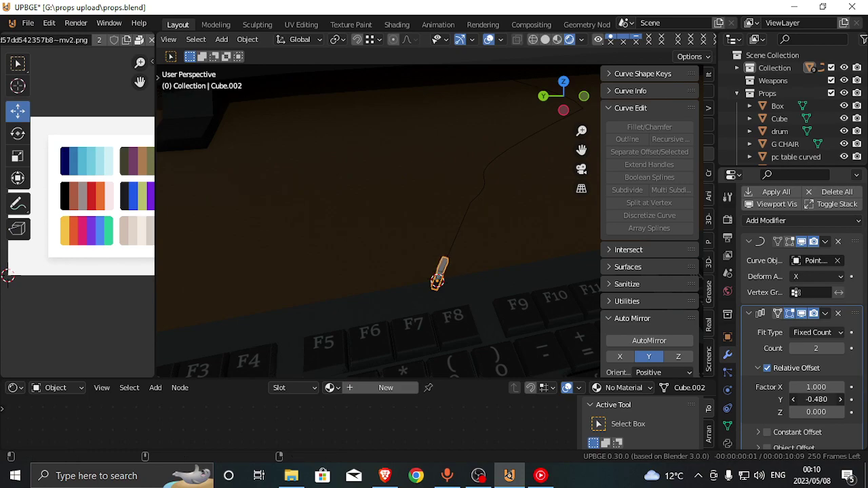
pyautogui.scroll(5, 501, 205)
pyautogui.moveTo(501, 205); pyautogui.dragTo(504, 233, button='middle')
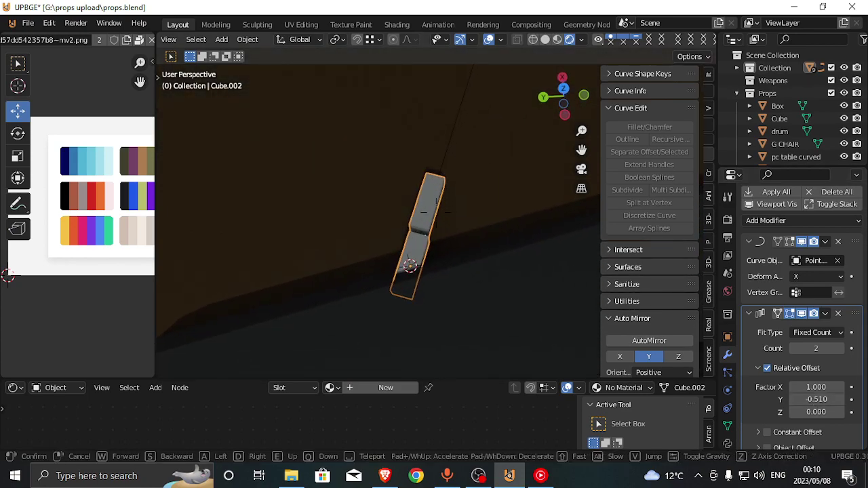
pyautogui.moveTo(819, 350)
pyautogui.mouseDown()
pyautogui.moveTo(848, 350)
pyautogui.moveTo(821, 351)
pyautogui.mouseUp()
pyautogui.moveTo(817, 387); pyautogui.dragTo(791, 386)
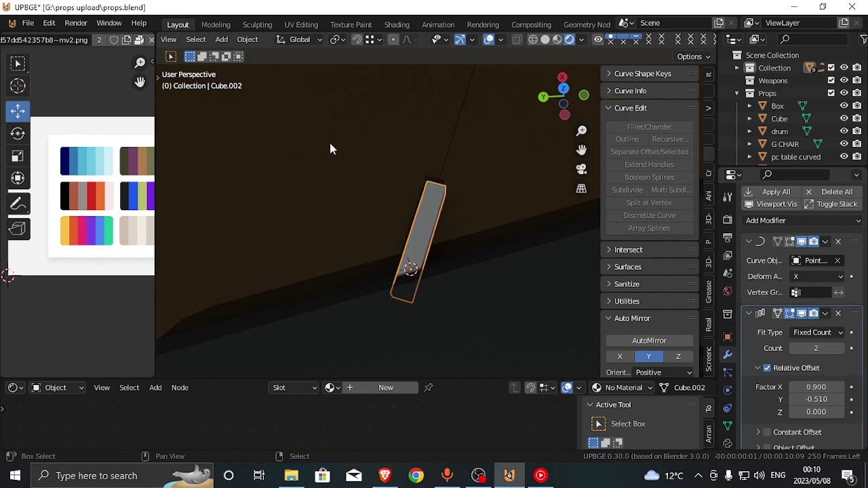
# Raise the array's Count to 16 to lengthen the cable from the keyboard
pyautogui.hotkey('shift', '`')
pyautogui.press('s')
pyautogui.click(435, 213)
pyautogui.moveTo(815, 348)
pyautogui.mouseDown()
pyautogui.moveTo(829, 349)
pyautogui.moveTo(773, 348)
pyautogui.moveTo(818, 348)
pyautogui.mouseUp()
# Place the Array modifier above the Curve modifier and set the Relative Offset's Y factor to 0.010
pyautogui.scroll(-5, 847, 312)
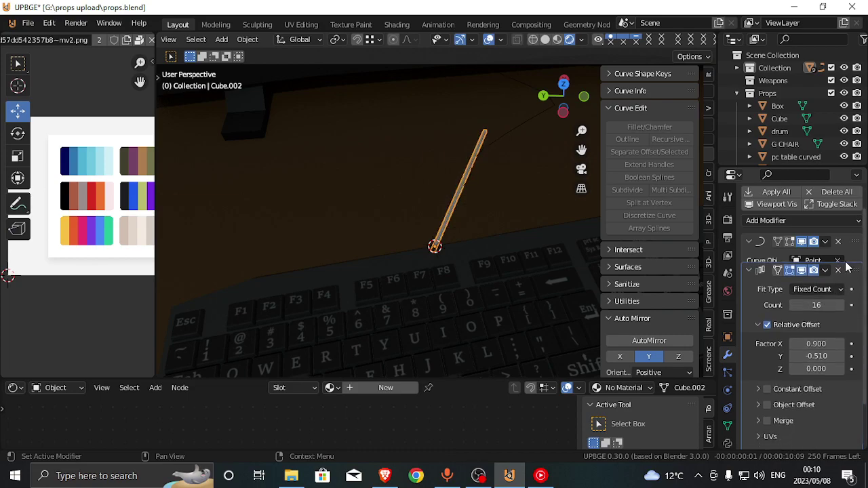
pyautogui.scroll(3, 789, 265)
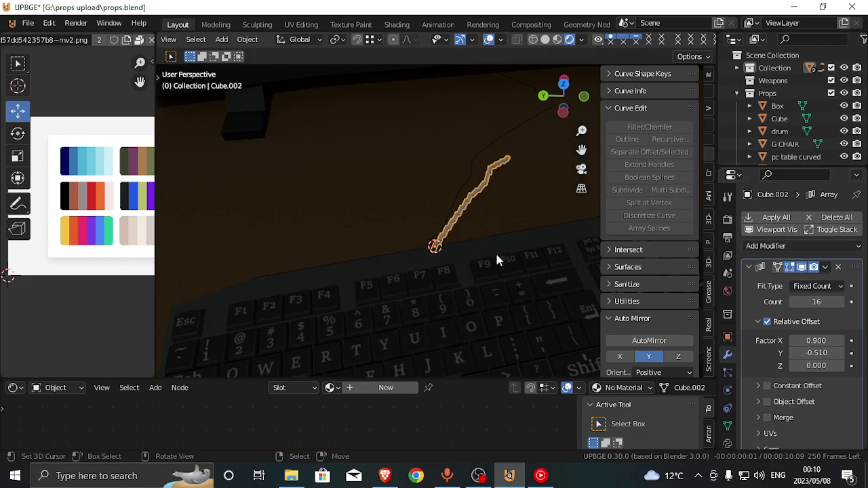
pyautogui.moveTo(816, 352); pyautogui.dragTo(841, 353)
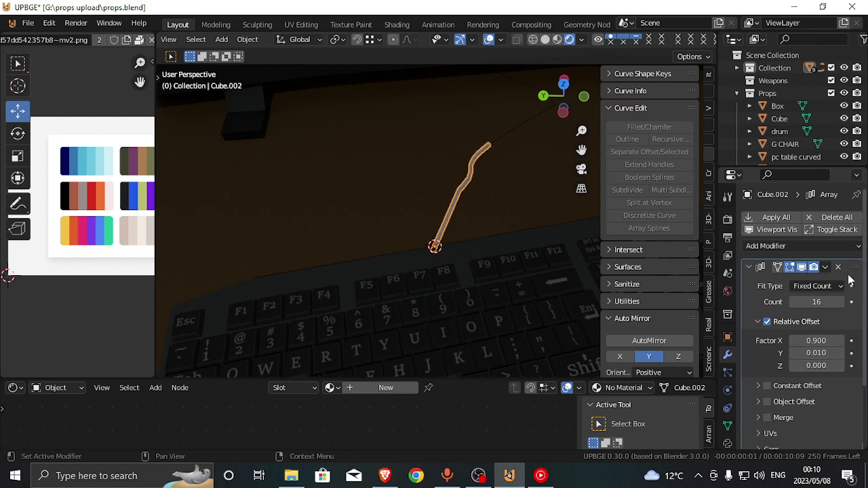
# Raise the array's Count to 150 so the cable extends from the keyboard along the desk behind the monitor
pyautogui.moveTo(816, 302); pyautogui.dragTo(829, 302)
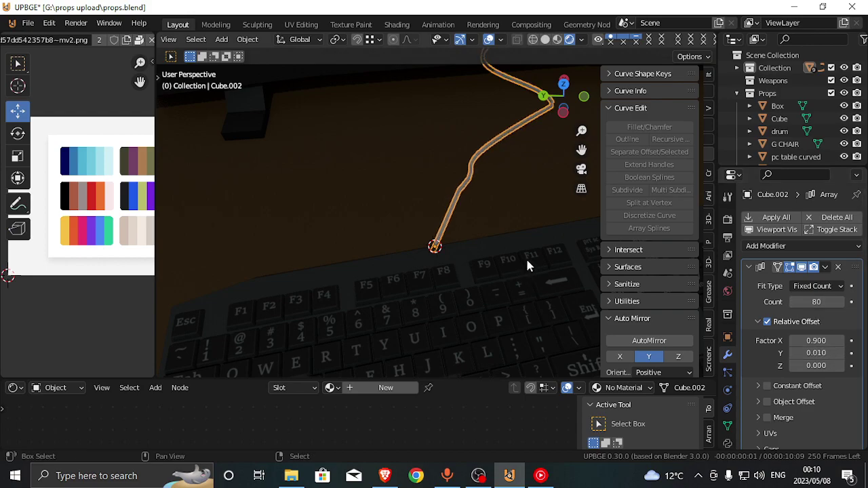
pyautogui.hotkey('shift', '`')
pyautogui.press('w')
pyautogui.press('w')
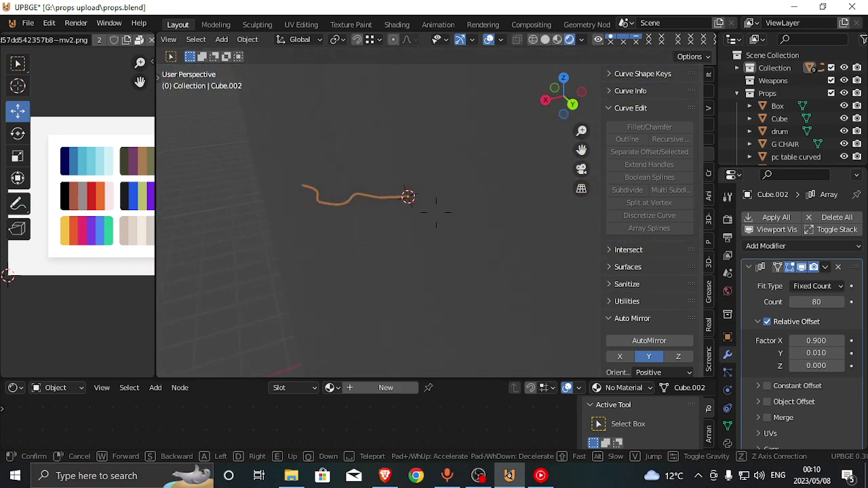
pyautogui.press('w')
pyautogui.press('w')
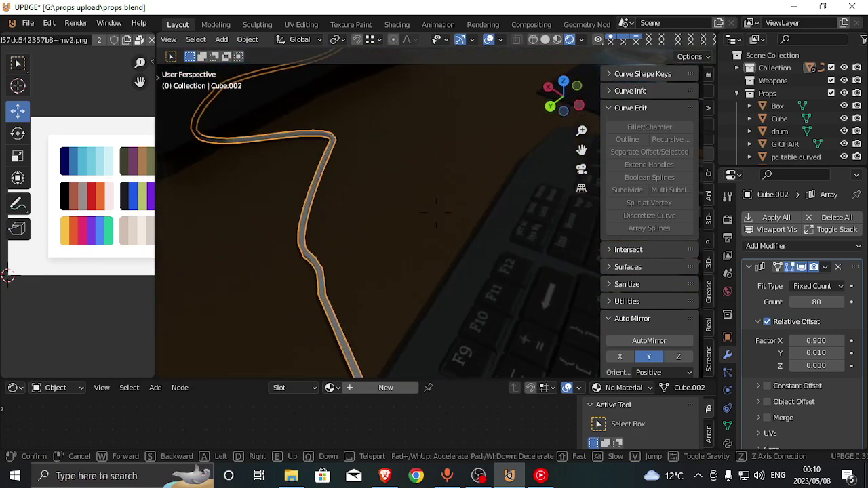
pyautogui.press('w')
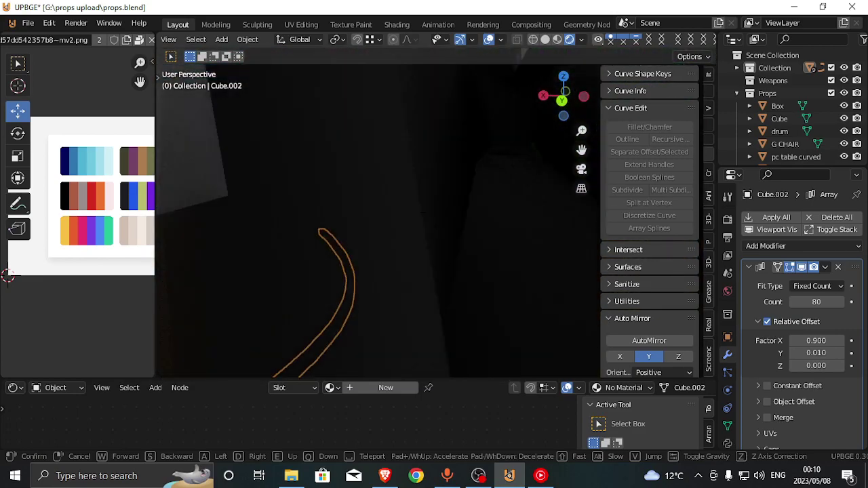
pyautogui.press('w')
pyautogui.click(560, 326)
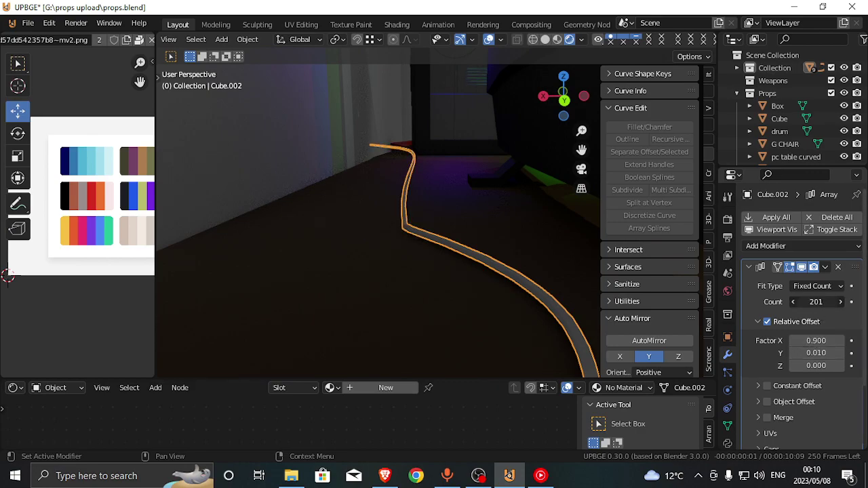
pyautogui.moveTo(817, 302)
pyautogui.mouseDown()
pyautogui.moveTo(780, 301)
pyautogui.moveTo(807, 302)
pyautogui.mouseUp()
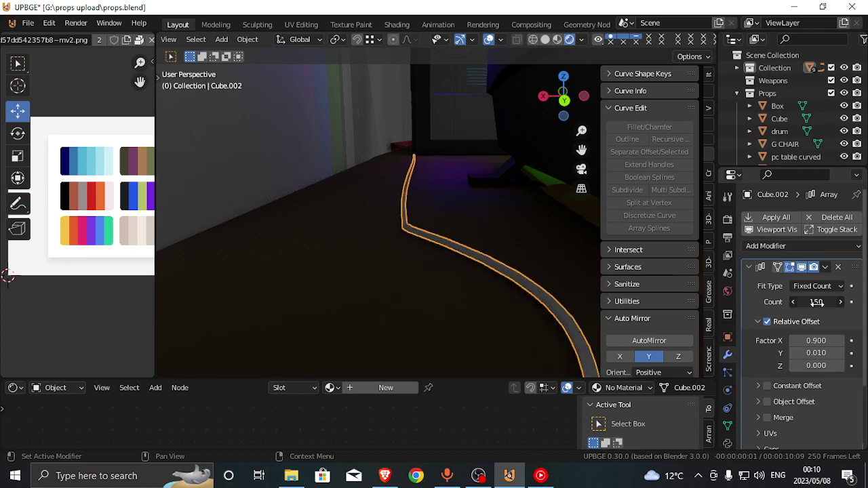
# Examine the extended cable from behind the monitor to the keyboard and in a wide view of the desk
pyautogui.hotkey('shift', '`')
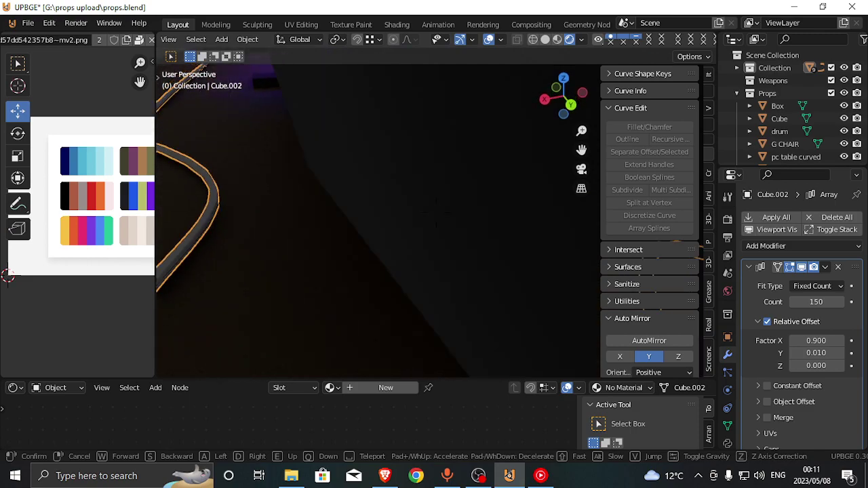
pyautogui.press('s')
pyautogui.press('d')
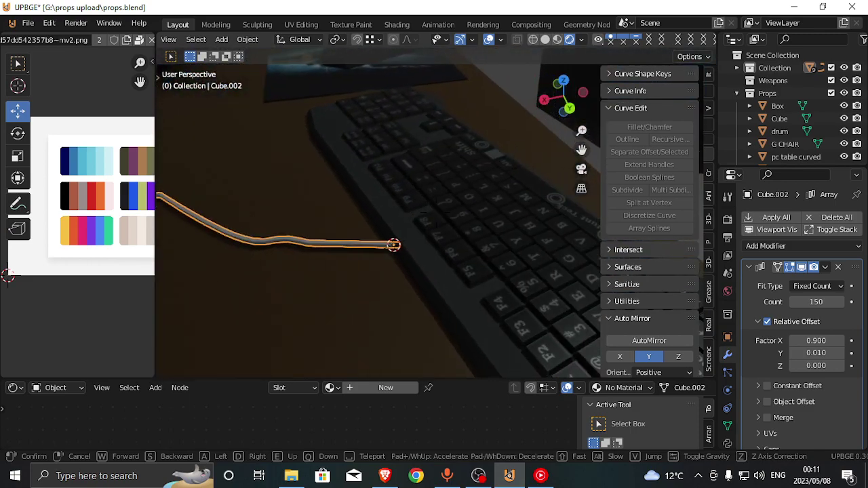
pyautogui.press('s')
pyautogui.press('d')
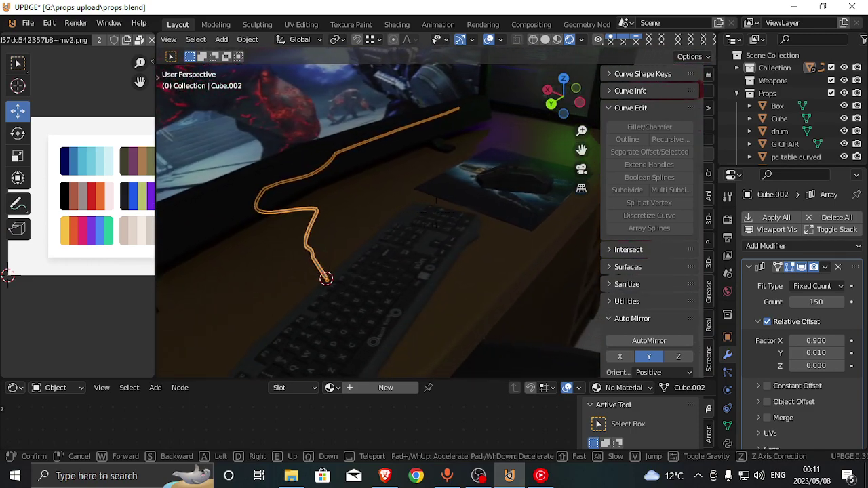
pyautogui.press('s')
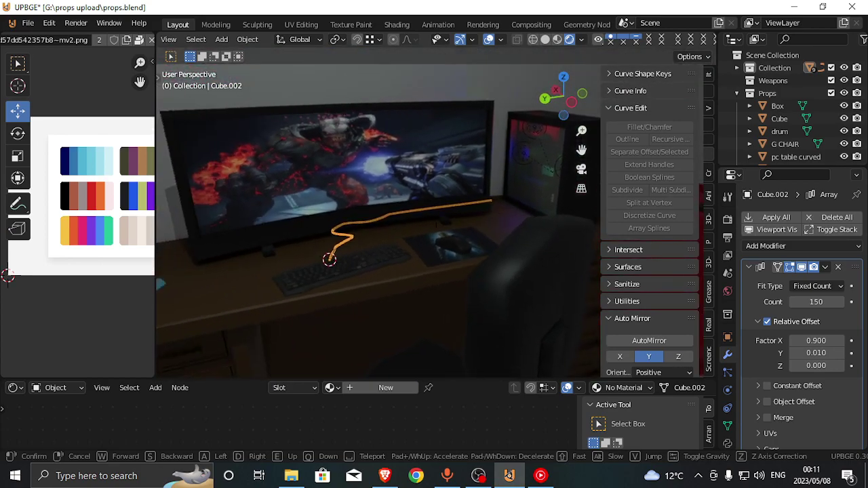
pyautogui.press('s')
pyautogui.click(436, 218)
# Deselect the cable, inspect it at the keyboard without the selection outline, and reselect it to view its full path across the desk
pyautogui.hotkey('alt', 'a')
pyautogui.hotkey('shift', '`')
pyautogui.press('w')
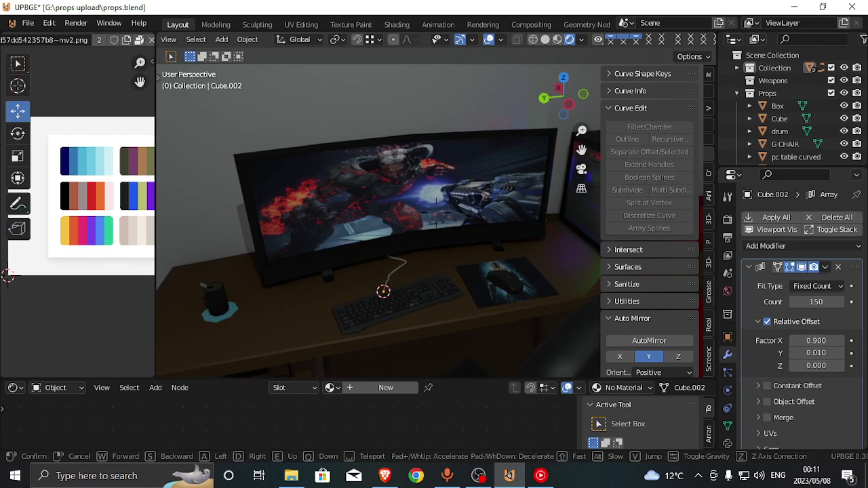
pyautogui.press('s')
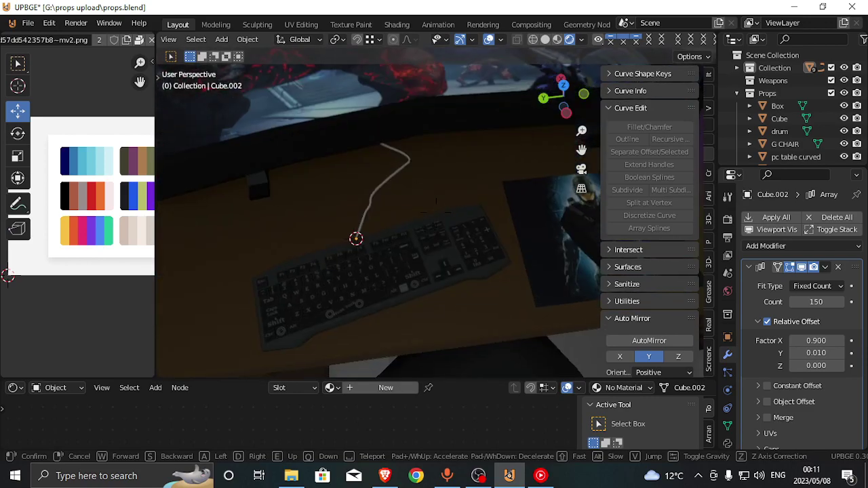
pyautogui.press('w')
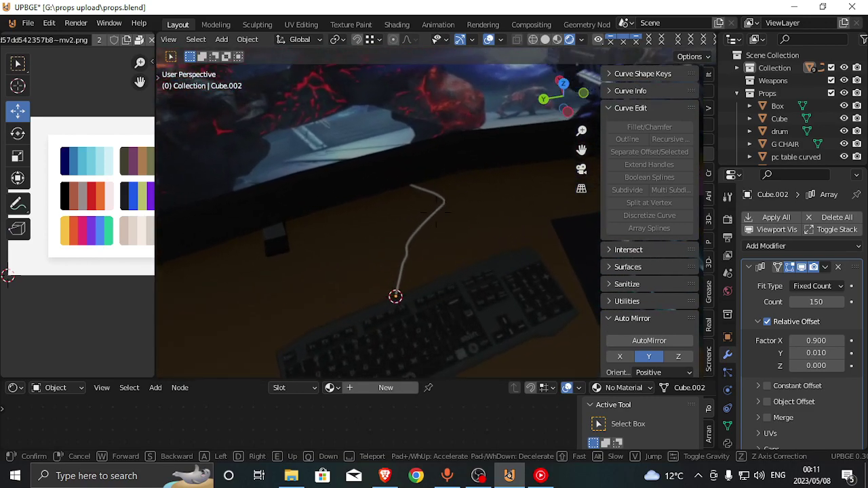
pyautogui.click(436, 217)
pyautogui.click(419, 214)
pyautogui.hotkey('shift', '`')
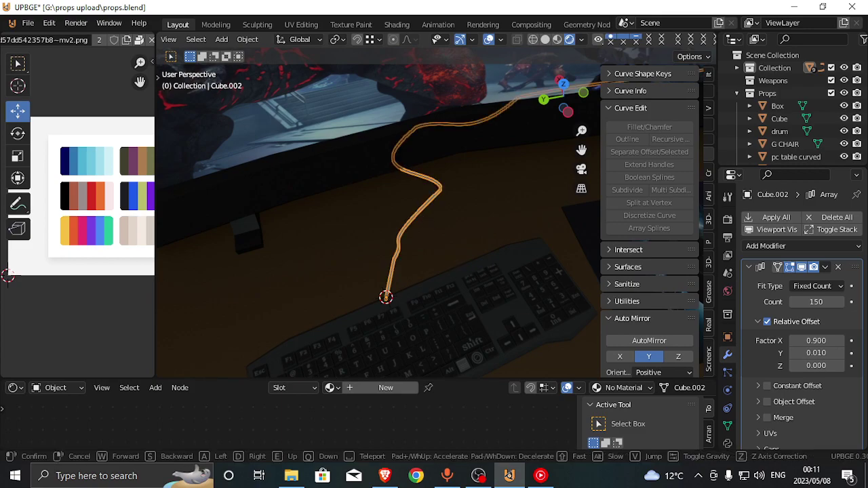
pyautogui.press('s')
pyautogui.click(436, 214)
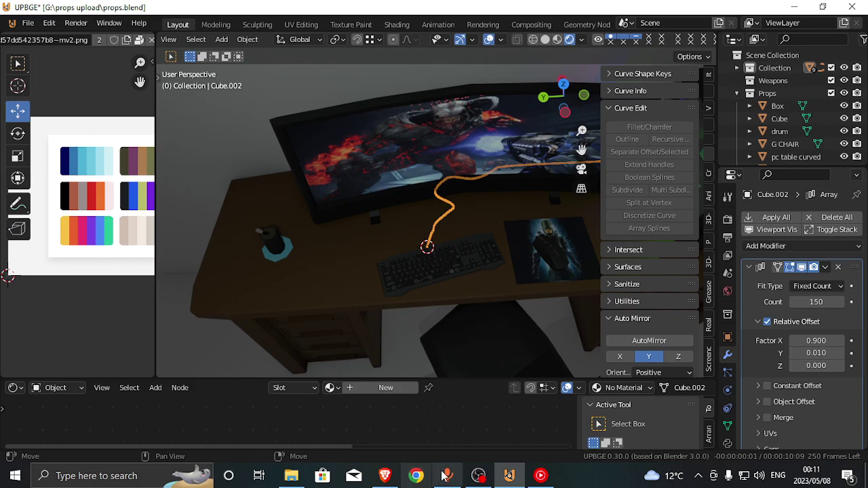
# Switch to OBS to check the Audio Mixer, and return to the 3D scene
pyautogui.click(477, 476)
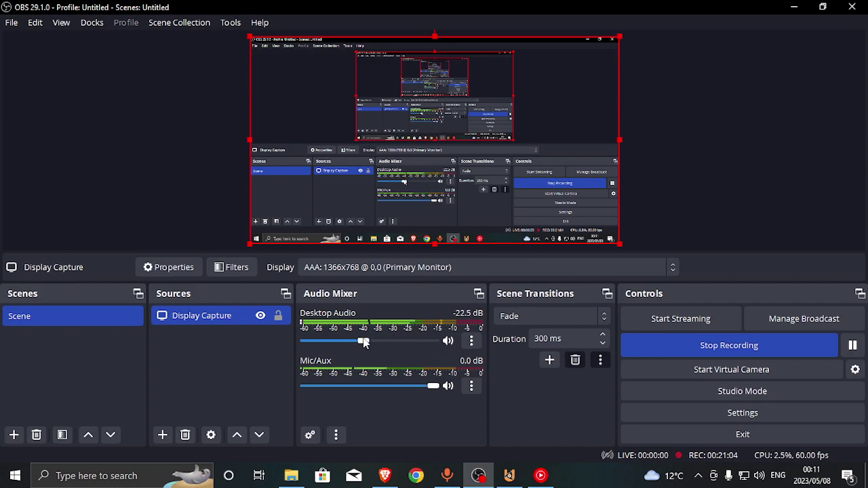
pyautogui.click(795, 7)
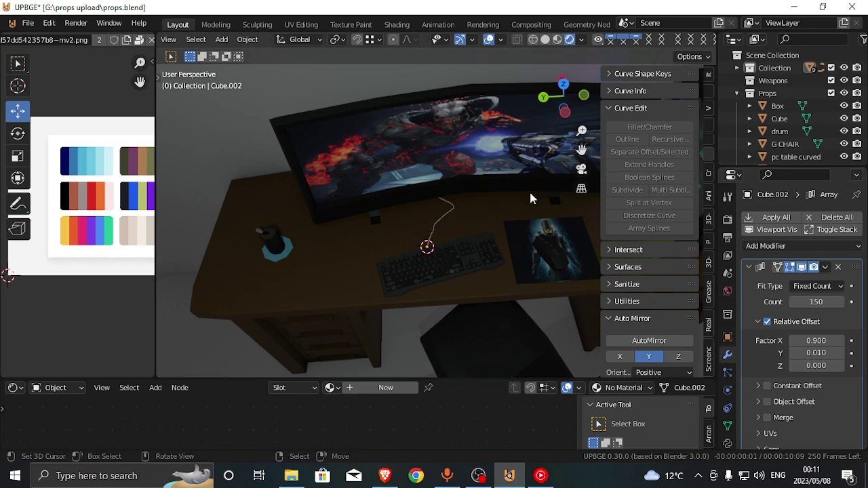
# Look over the desk setup with the monitor, keyboard cable, PC case and red drum
pyautogui.hotkey('shift', '`')
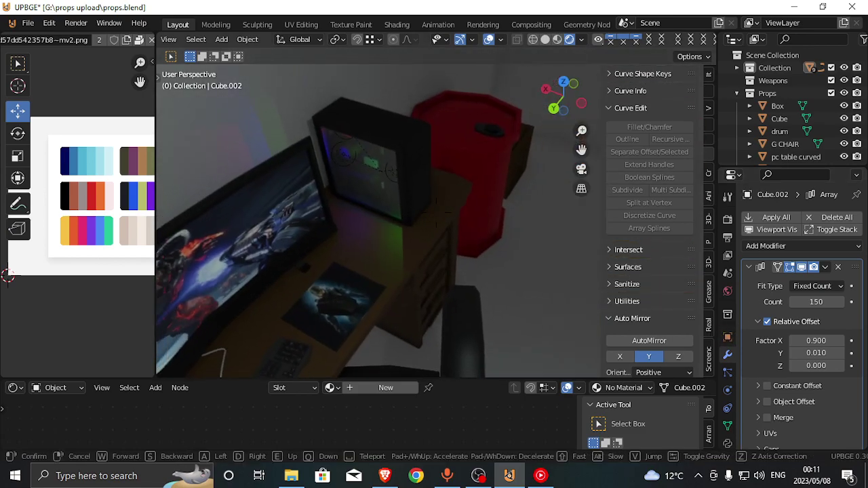
pyautogui.press('a')
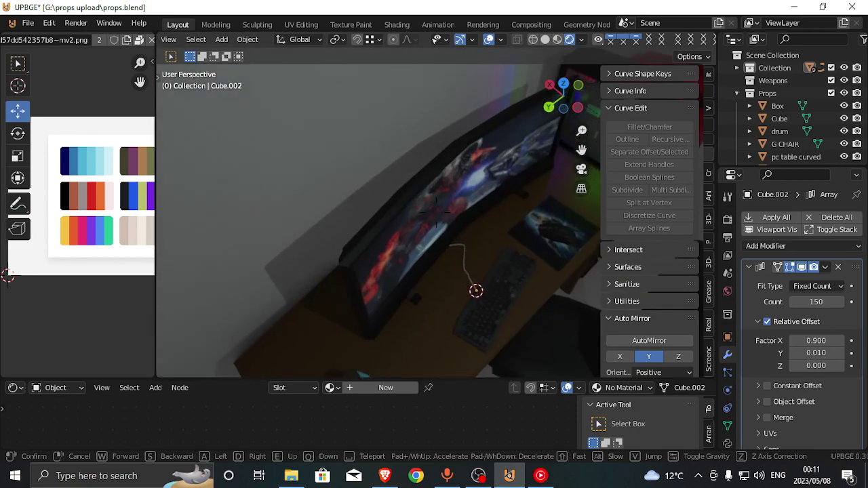
pyautogui.click(436, 212)
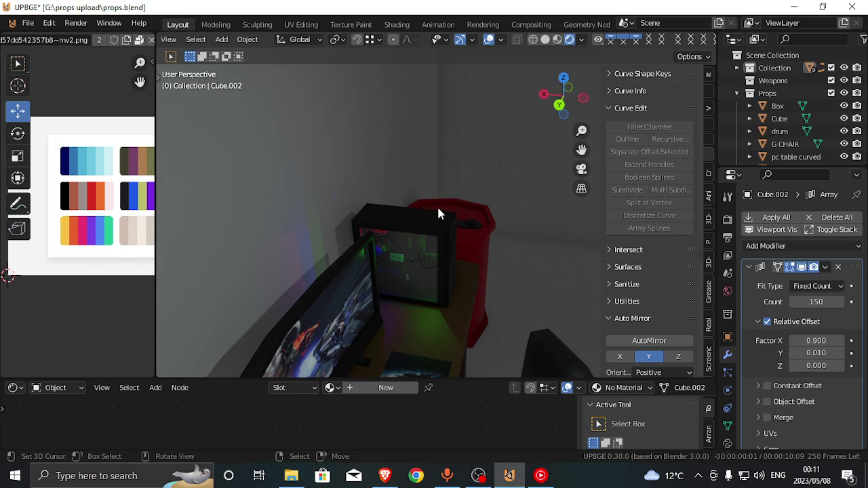
# Inspect the keyboard's letter keys, space bar logo and F1 to F5 keys up close
pyautogui.hotkey('shift', '`')
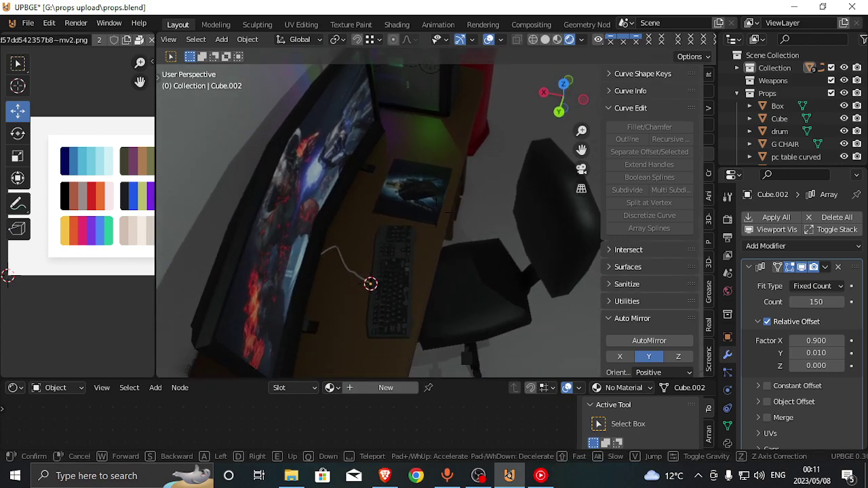
pyautogui.press('w')
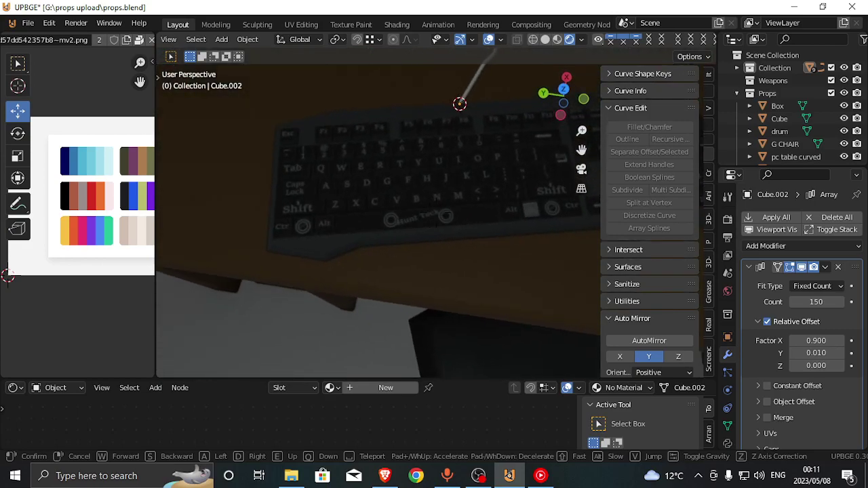
pyautogui.press('a')
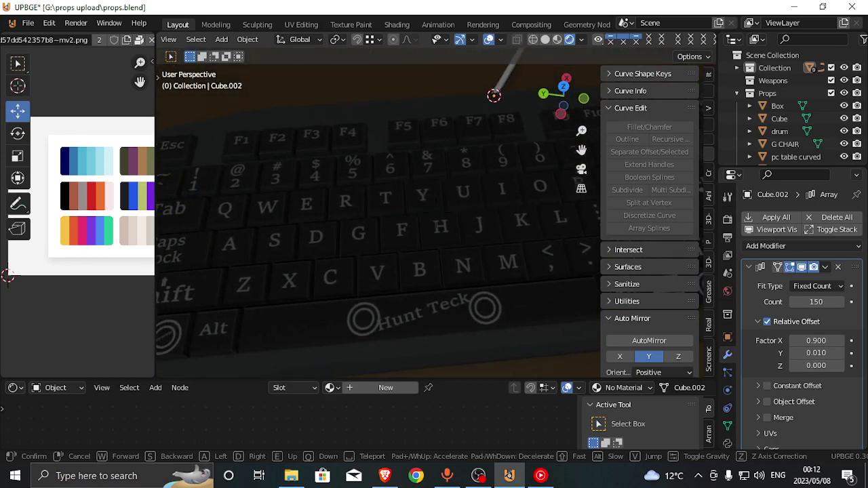
pyautogui.press('a')
pyautogui.press('a')
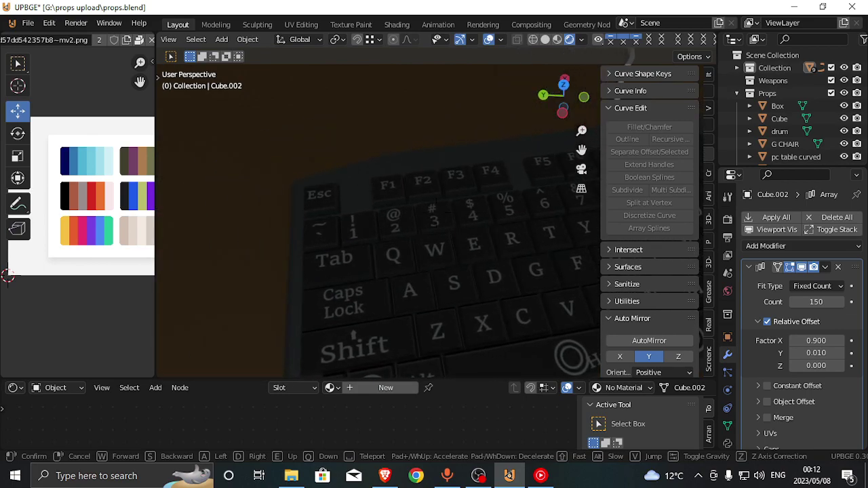
pyautogui.press('d')
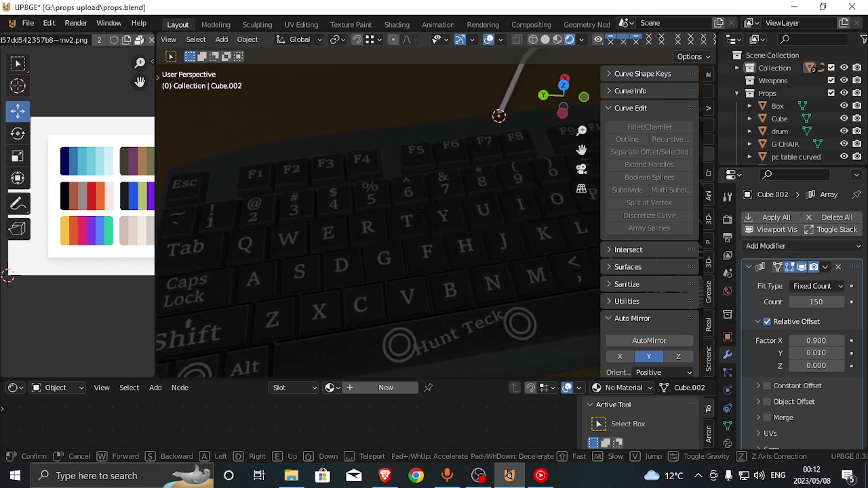
pyautogui.press('w')
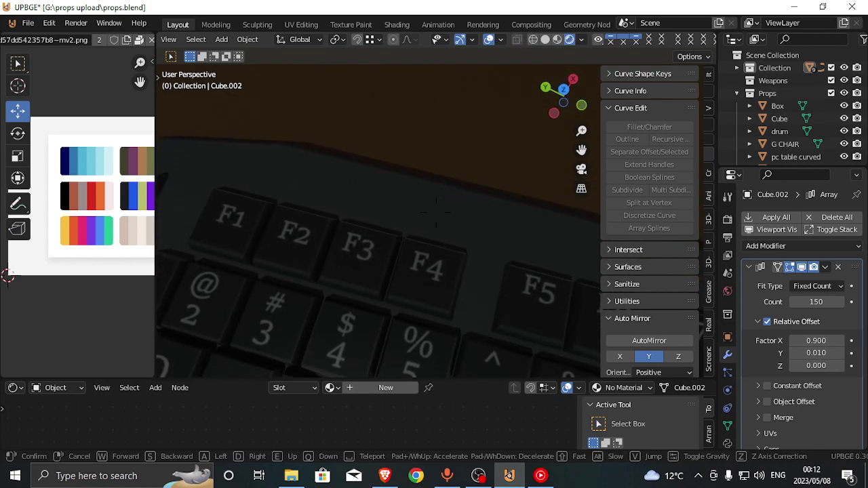
pyautogui.press('s')
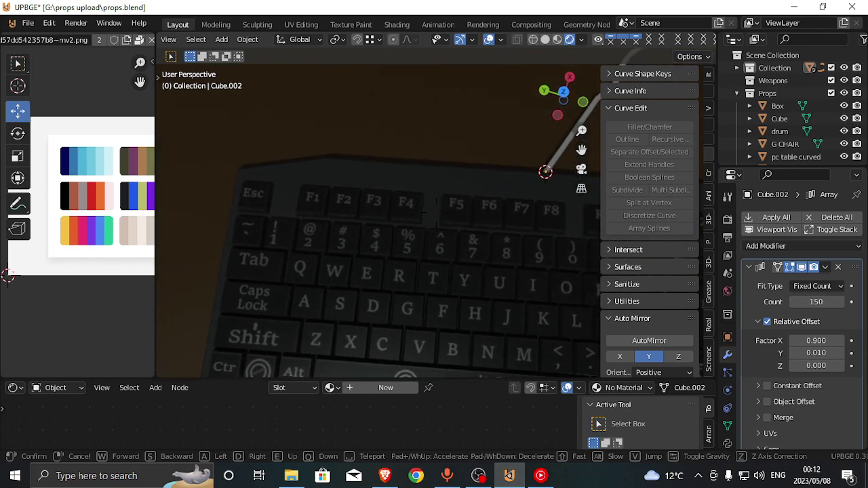
# Inspect where the cable meets the keyboard and examine the navigation, arrow and number pad keys
pyautogui.press('d')
pyautogui.press('s')
pyautogui.press('d')
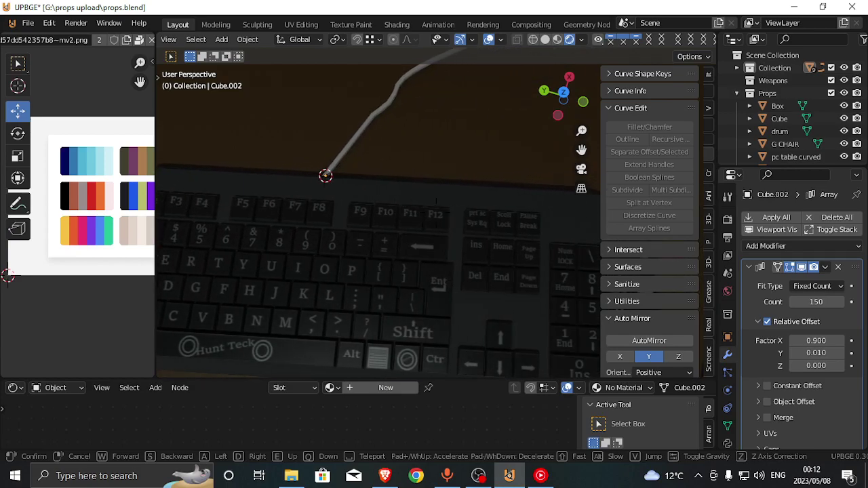
pyautogui.press('w')
pyautogui.press('w')
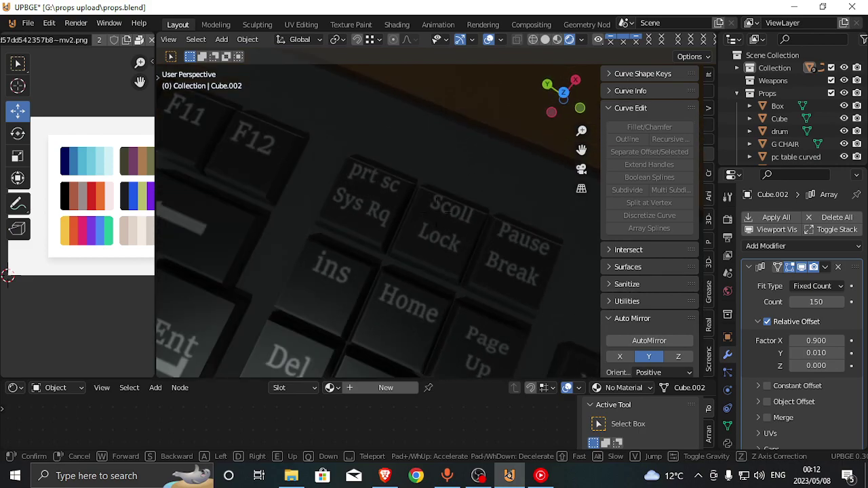
pyautogui.press('s')
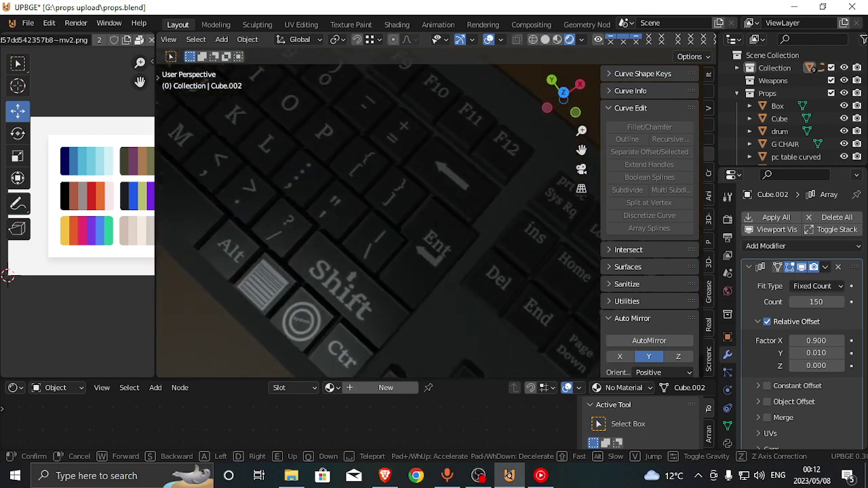
pyautogui.press('d')
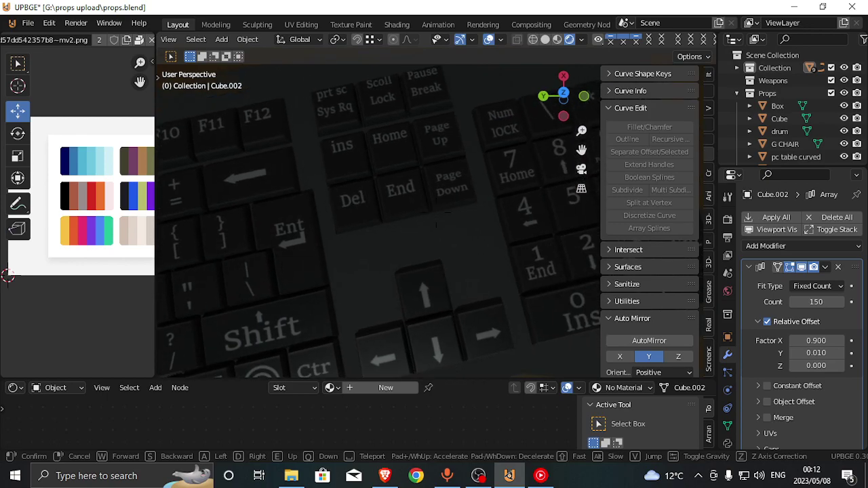
# Inspect the keys around Enter, including the neighbouring Shift, Alt, system and Ctr keys, up close
pyautogui.press('w')
pyautogui.press('a')
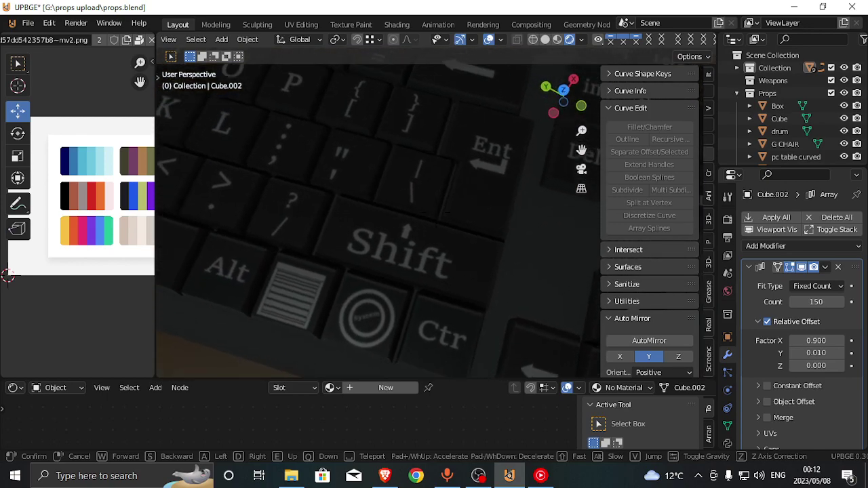
pyautogui.press('a')
pyautogui.press('d')
pyautogui.press('a')
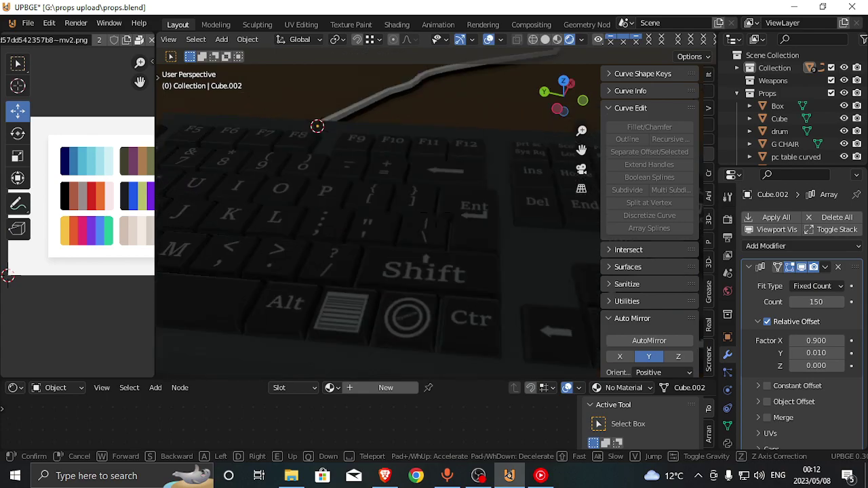
pyautogui.press('s')
# Examine the function and number rows from Esc towards F12, including where the cable meets the keyboard
pyautogui.press('w')
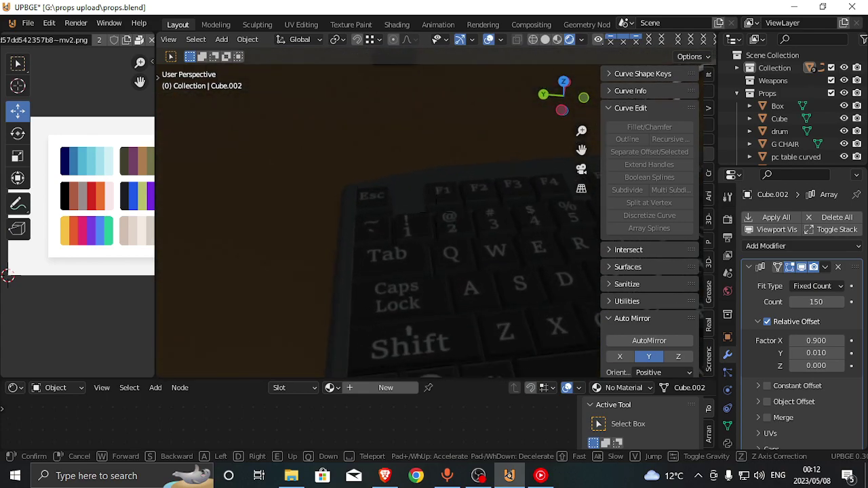
pyautogui.press('w')
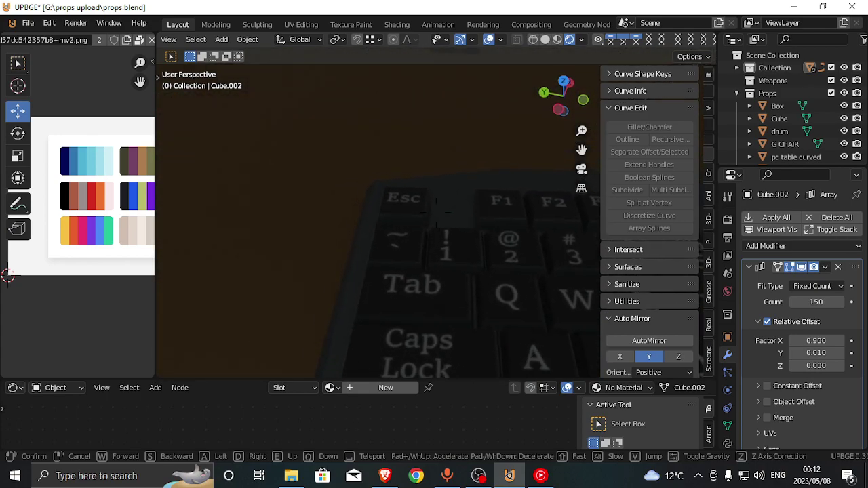
pyautogui.press('s')
pyautogui.press('d')
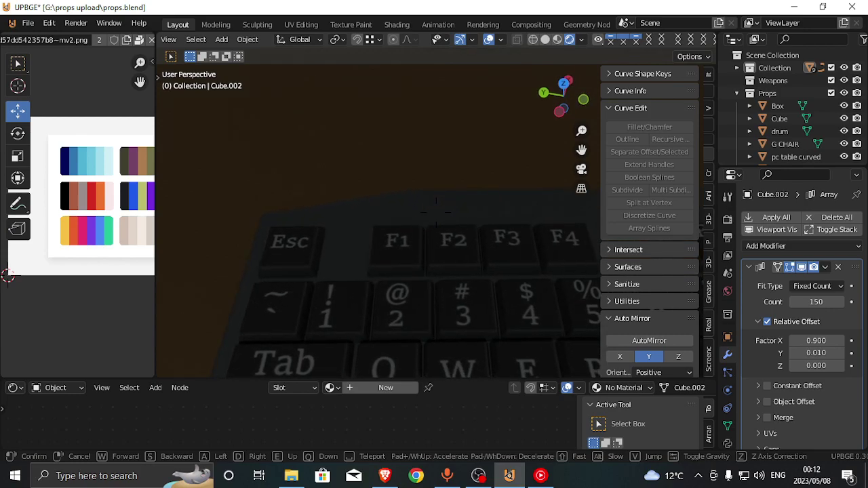
pyautogui.press('d')
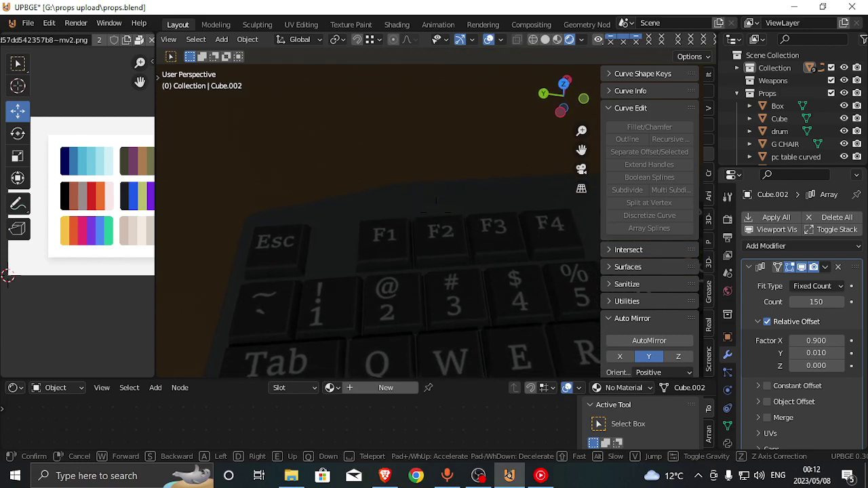
pyautogui.press('d')
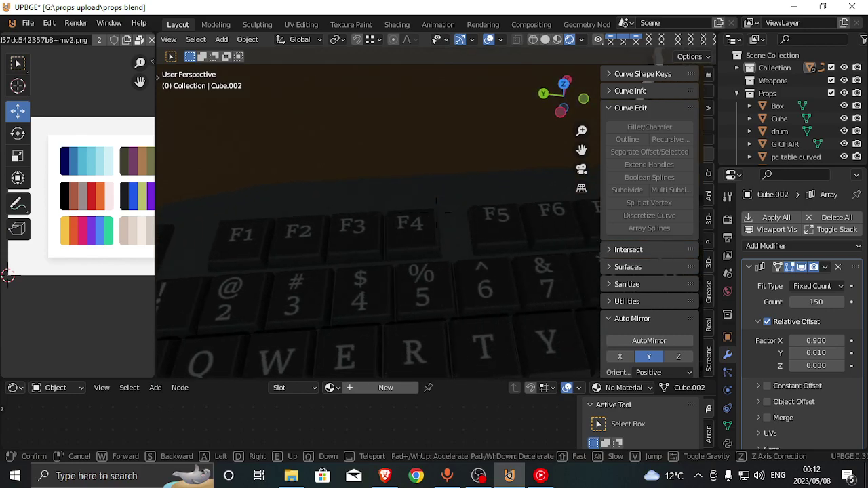
pyautogui.press('d')
pyautogui.press('d')
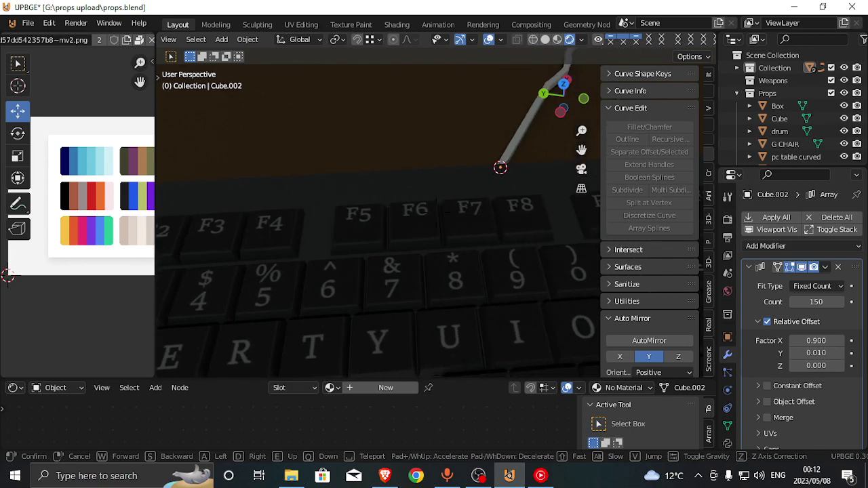
pyautogui.click(436, 217)
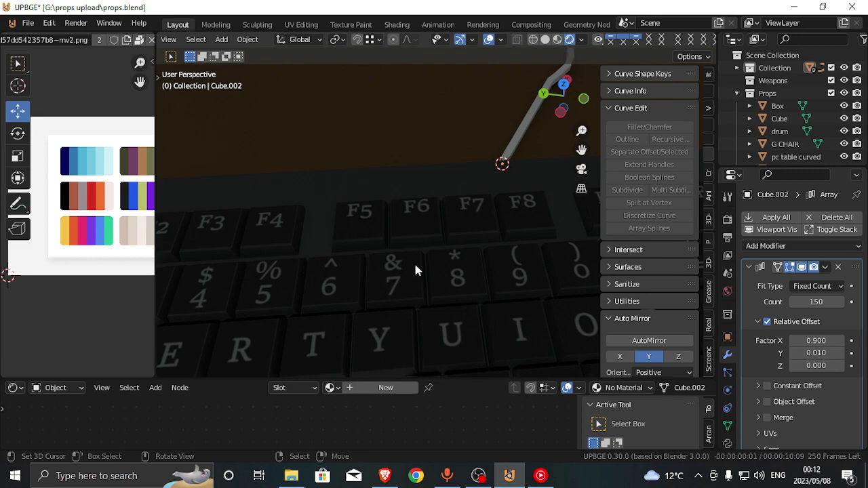
pyautogui.hotkey('shift', '`')
pyautogui.press('d')
pyautogui.click(436, 212)
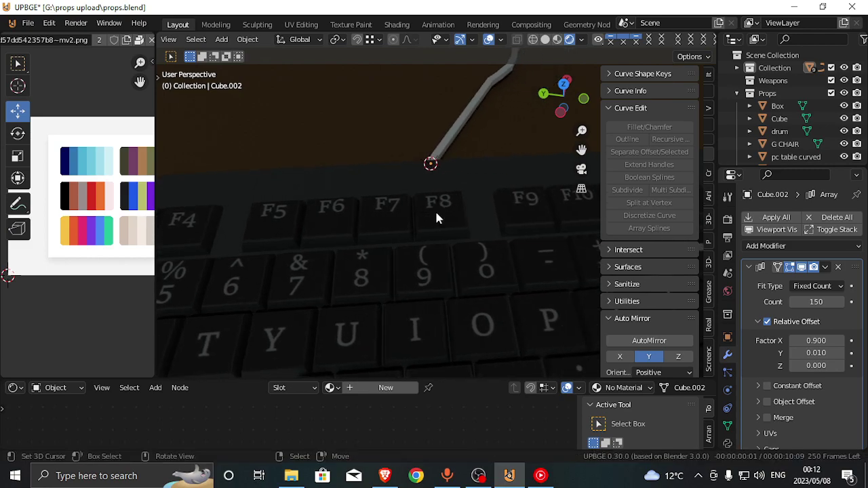
pyautogui.hotkey('shift', '`')
pyautogui.press('d')
pyautogui.press('d')
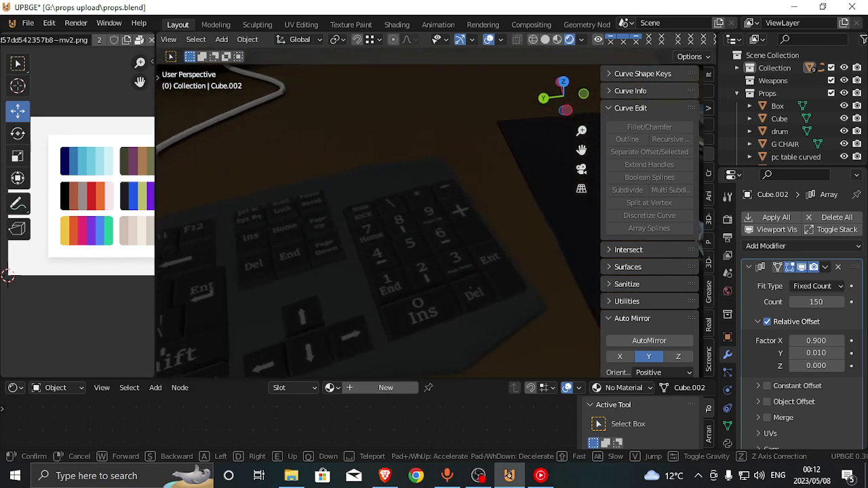
# Inspect the number pad and navigation keys up close, including the Num lock key
pyautogui.press('w')
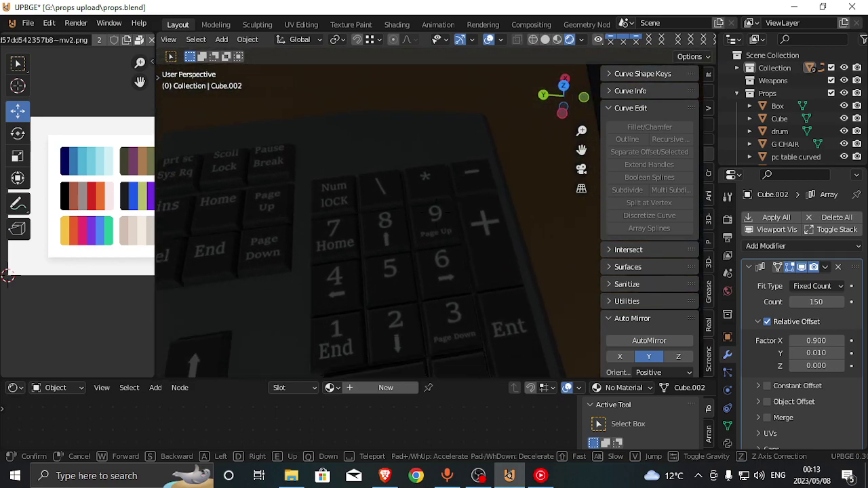
pyautogui.click(414, 179)
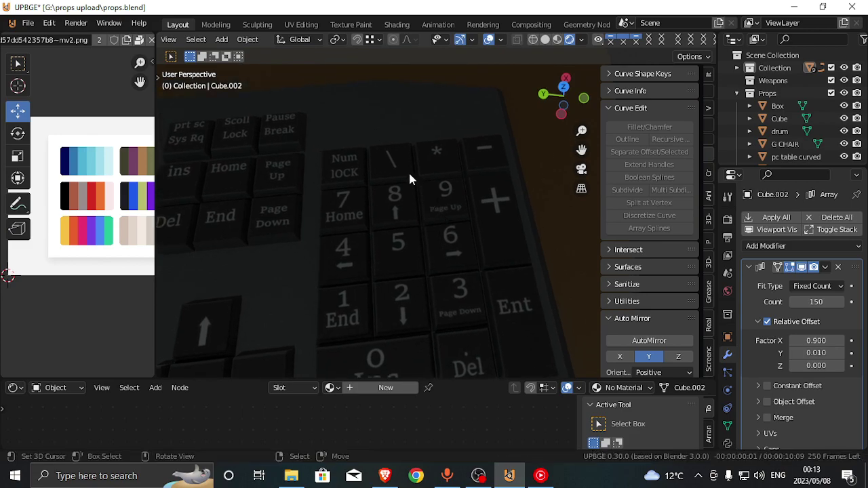
pyautogui.hotkey('shift', '`')
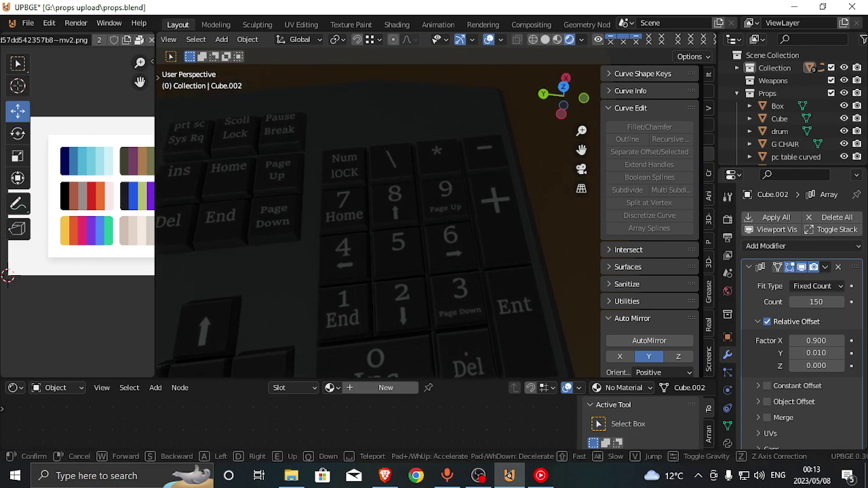
pyautogui.press('w')
pyautogui.press('a')
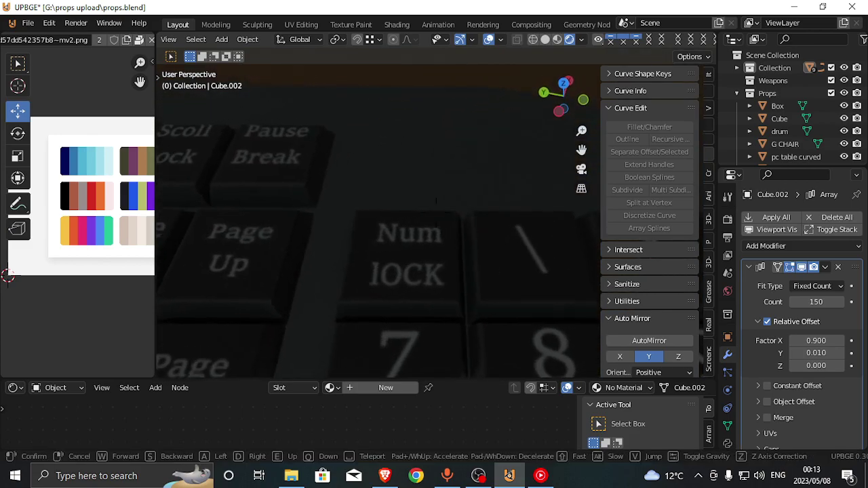
pyautogui.press('Return')
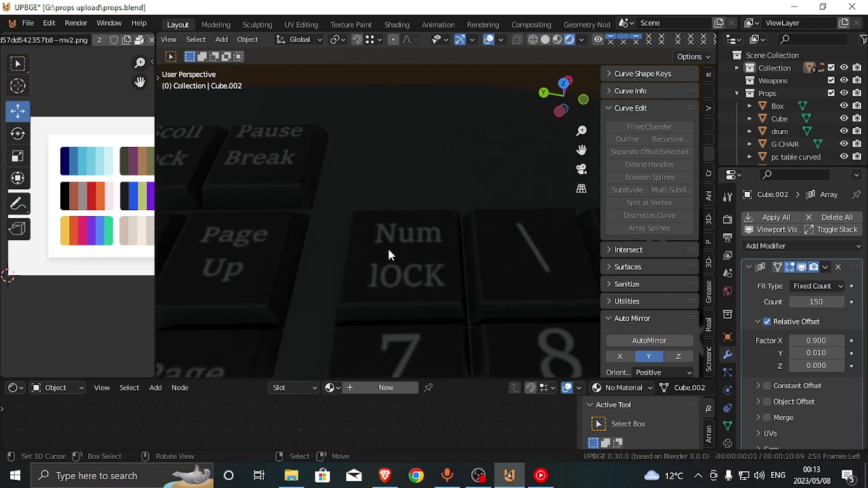
pyautogui.scroll(-3, 420, 234)
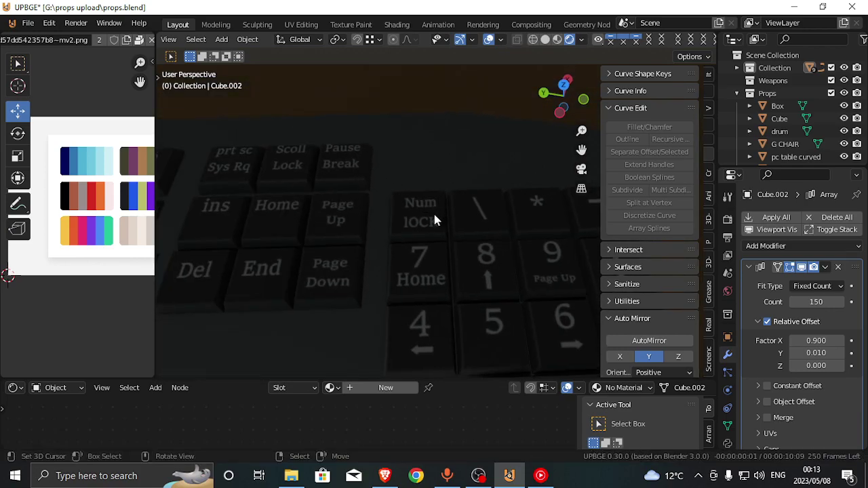
pyautogui.hotkey('shift', '`')
pyautogui.press('s')
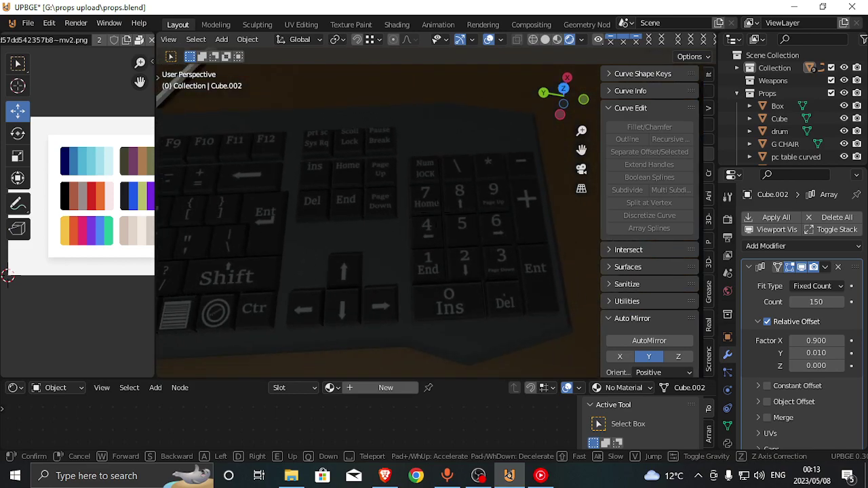
pyautogui.press('Return')
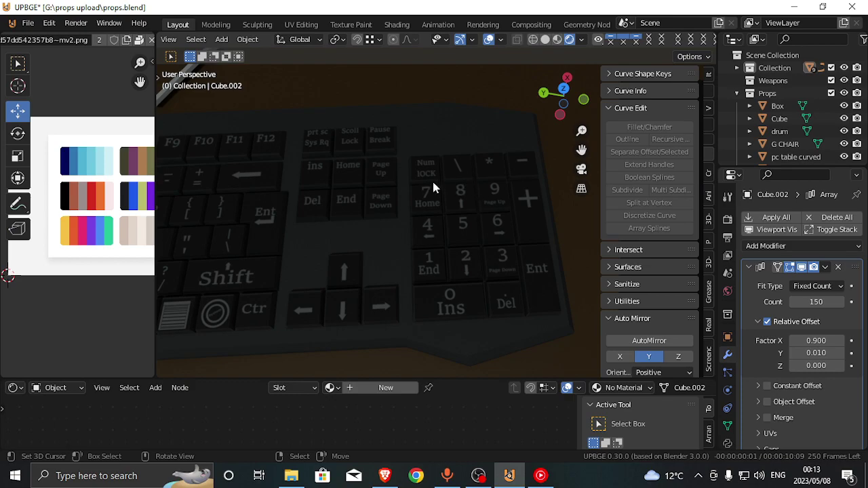
# Examine the bottom key row and the Hunt Teck space bar logo, and view the whole keyboard with its cable on the desk
pyautogui.hotkey('shift', '`')
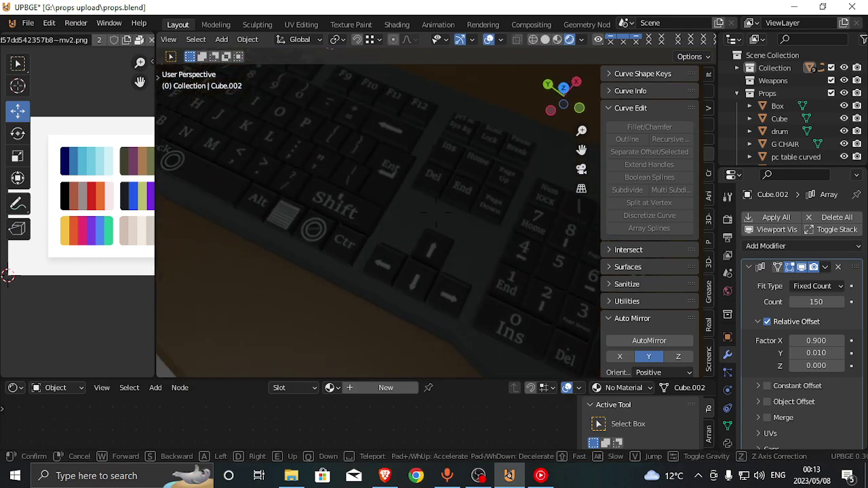
pyautogui.press('w')
pyautogui.press('w')
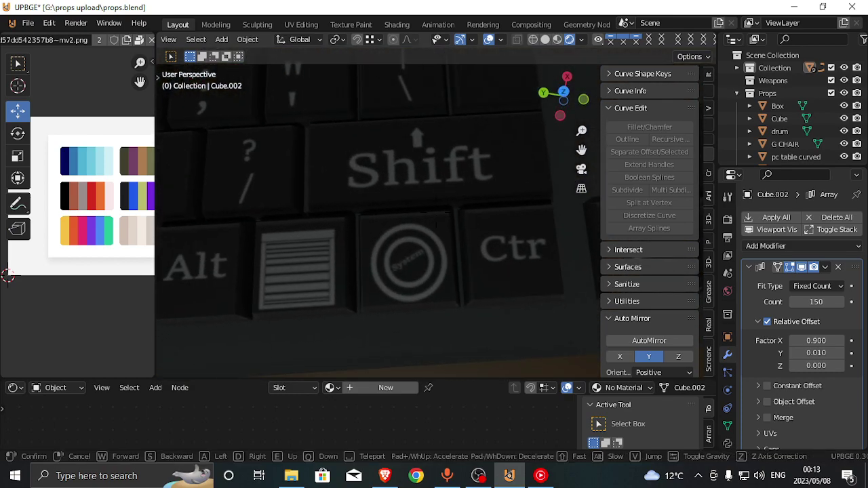
pyautogui.press('a')
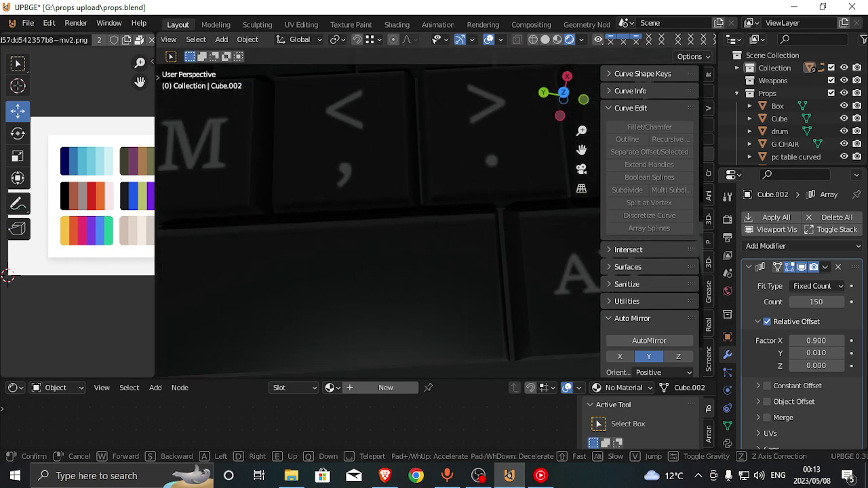
pyautogui.press('a')
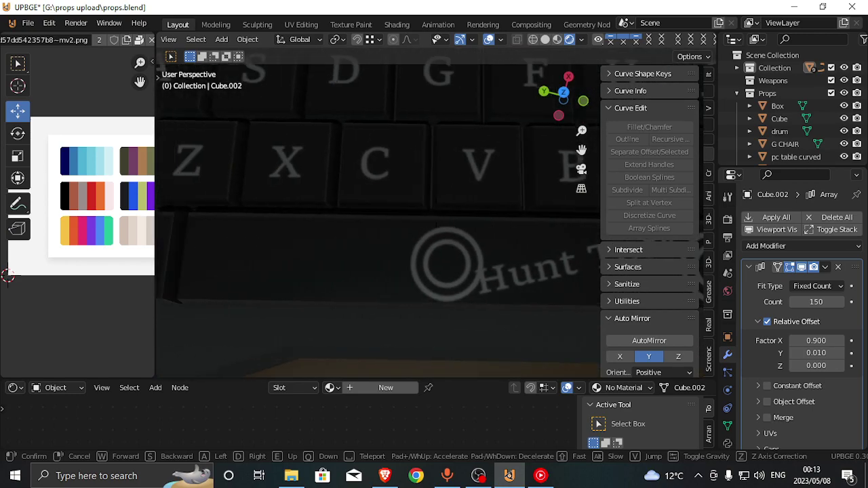
pyautogui.press('a')
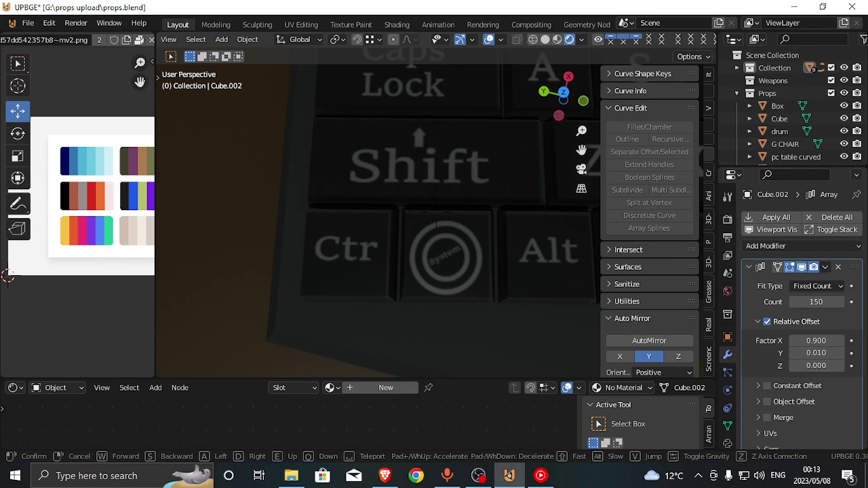
pyautogui.press('d')
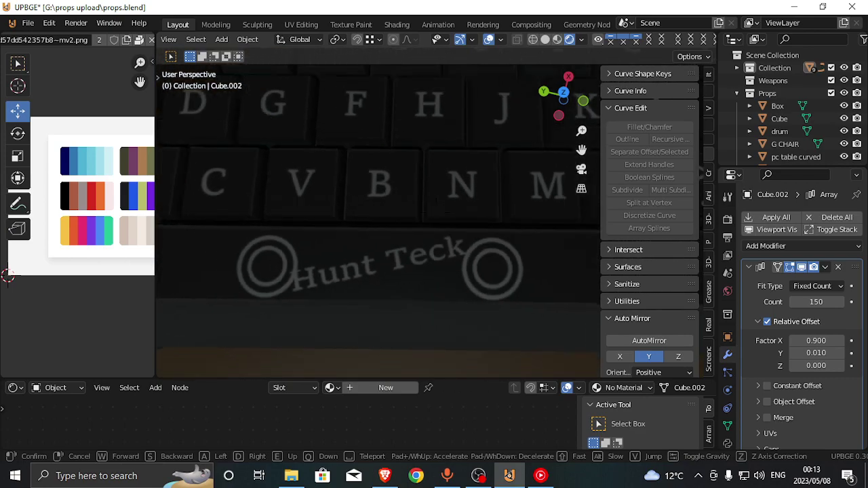
pyautogui.press('s')
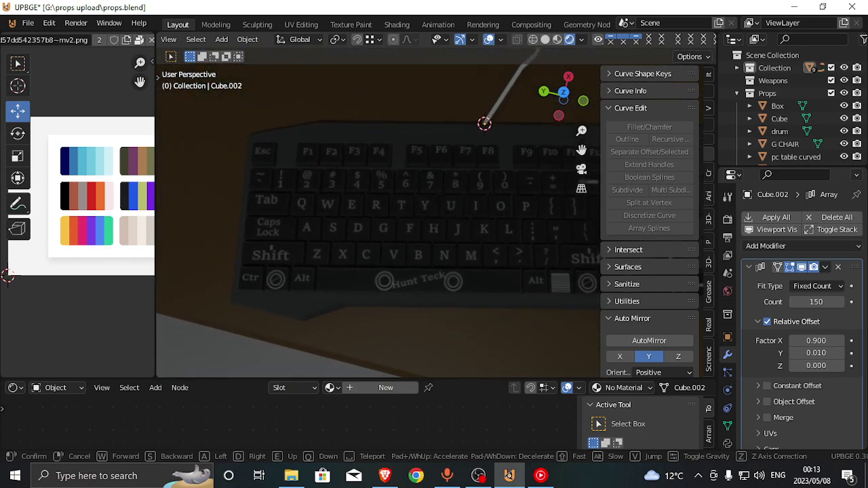
pyautogui.press('s')
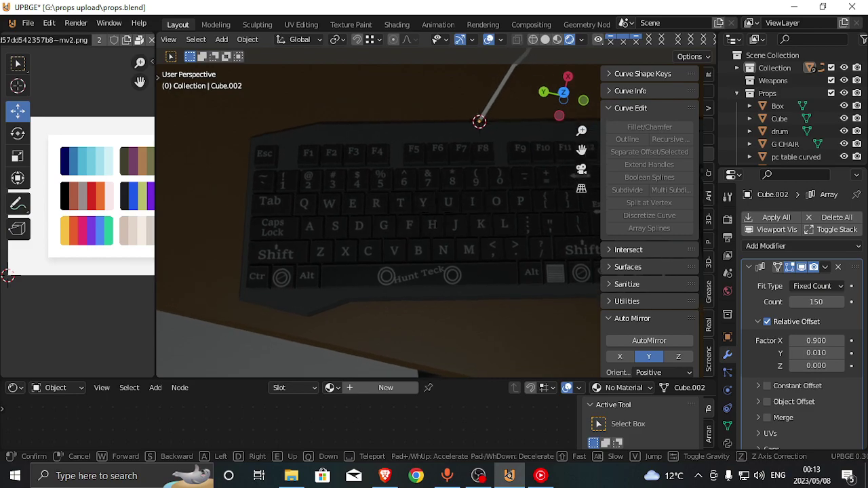
pyautogui.press('d')
pyautogui.press('w')
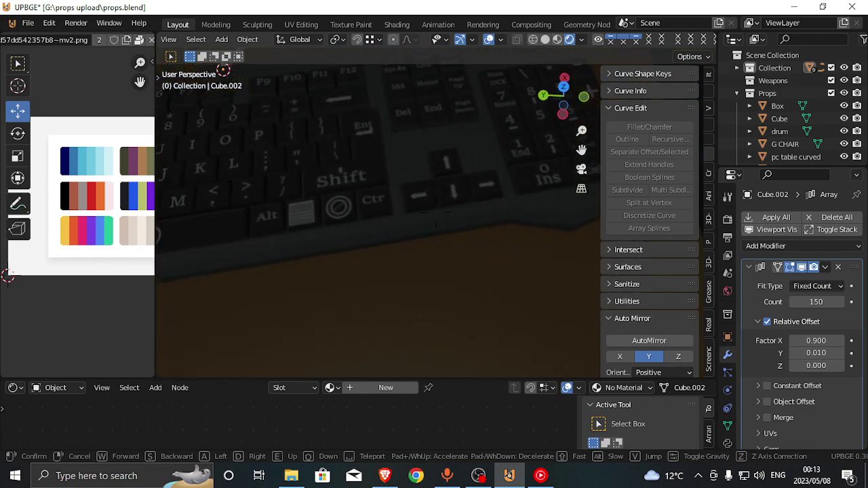
pyautogui.press('s')
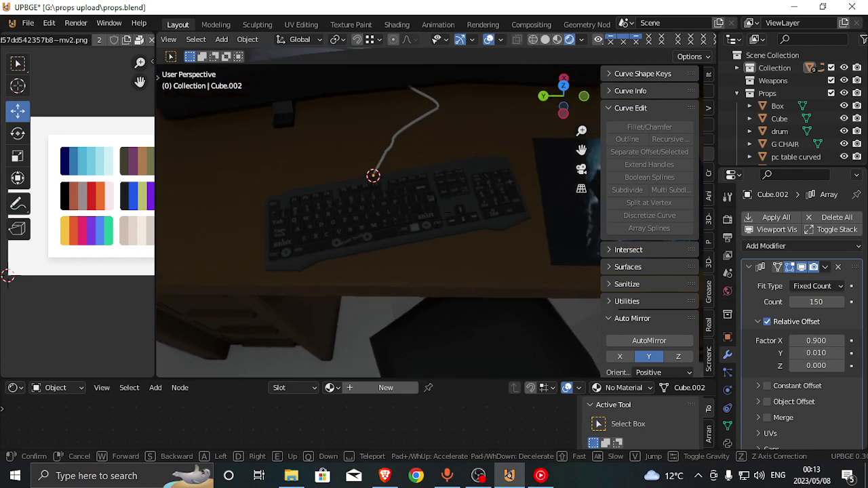
pyautogui.click(409, 206)
# Move the computer mouse on its mouse pad slightly towards the keyboard
pyautogui.click(423, 194)
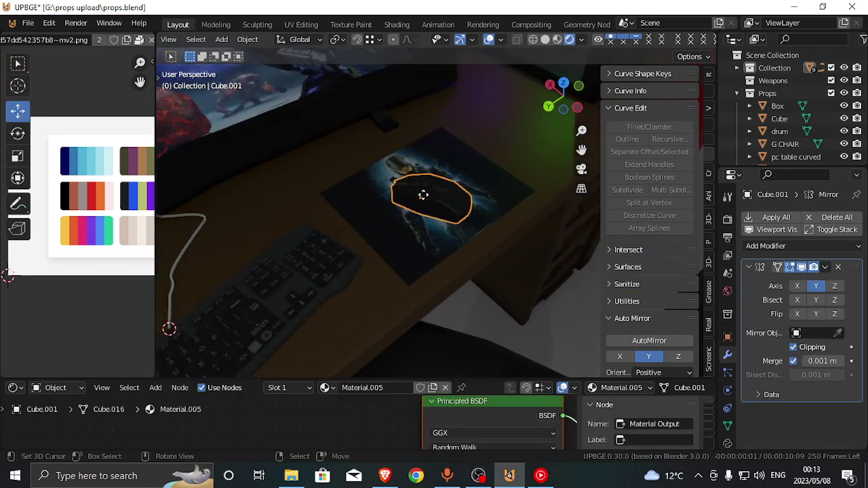
pyautogui.press('g')
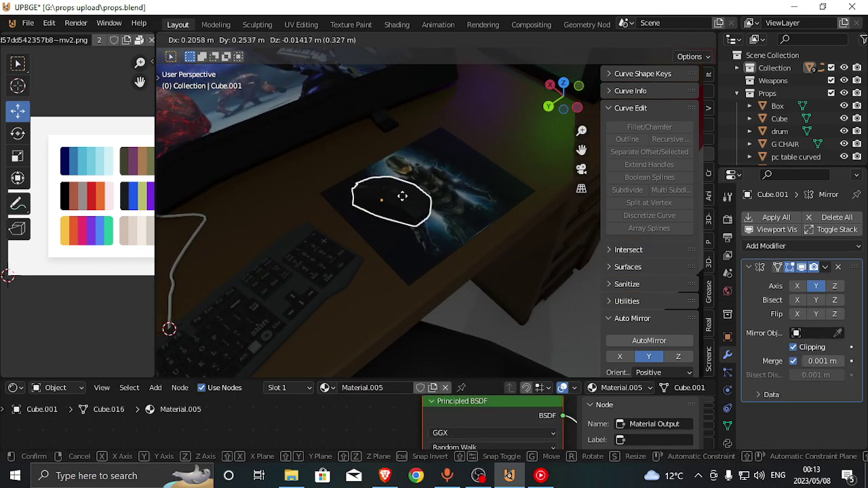
pyautogui.click(413, 194)
# Rotate the mouse pad under the computer mouse by about 3° around the global Z axis
pyautogui.hotkey('shift', '`')
pyautogui.press('w')
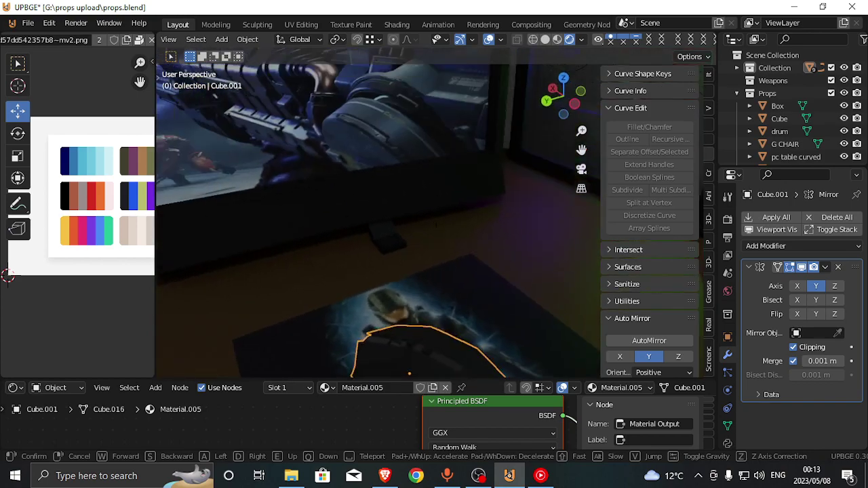
pyautogui.click(436, 217)
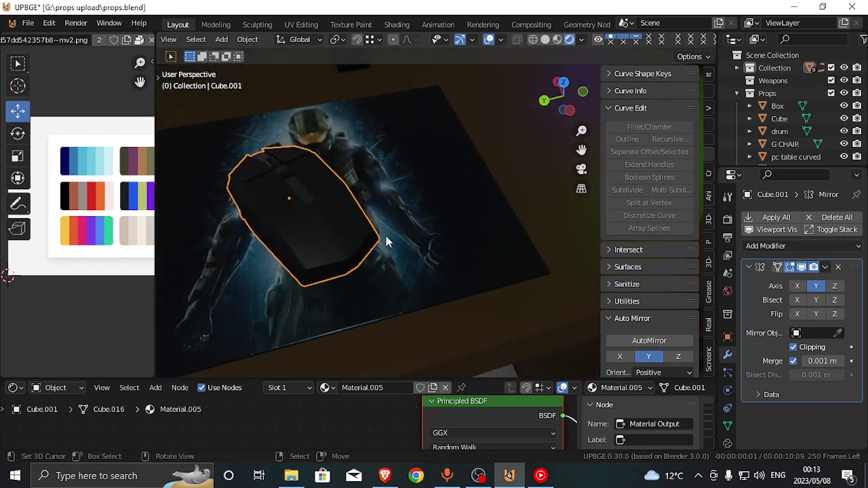
pyautogui.hotkey('shift', '`')
pyautogui.click(436, 218)
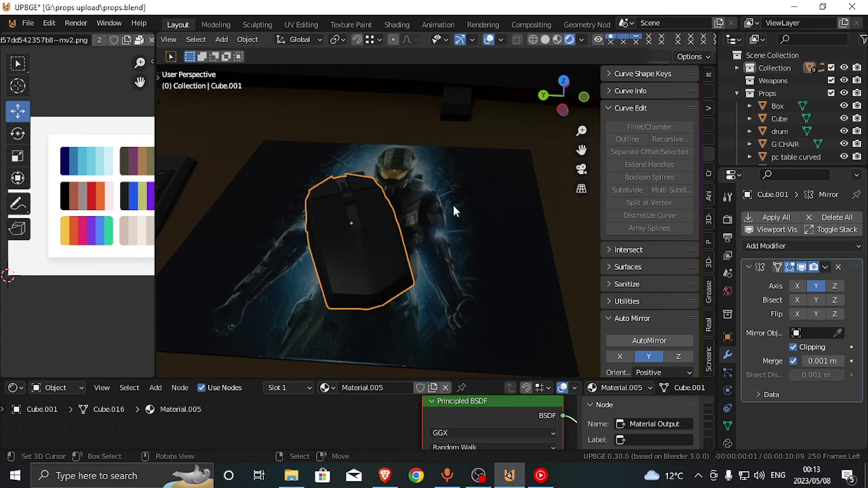
pyautogui.click(476, 201)
pyautogui.press('r')
pyautogui.press('z')
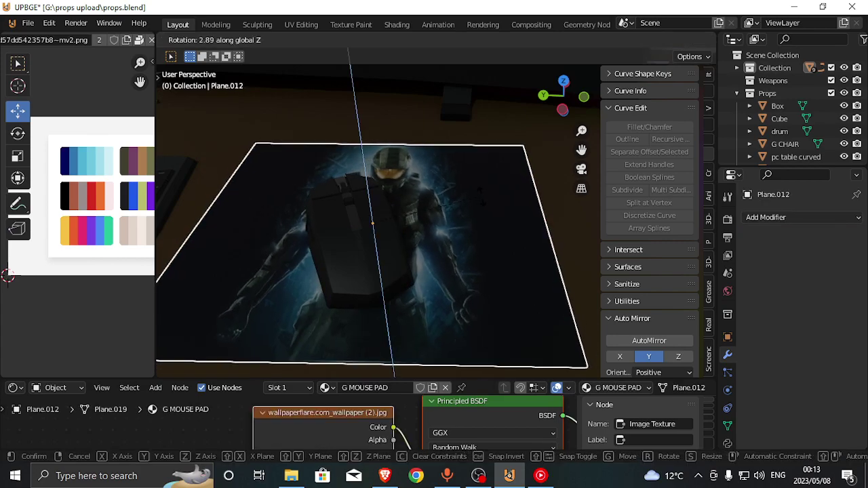
pyautogui.click(469, 203)
# Examine the computer mouse on its pad and the curved monitor's screen and frame from several angles, selecting the monitor
pyautogui.hotkey('shift', '`')
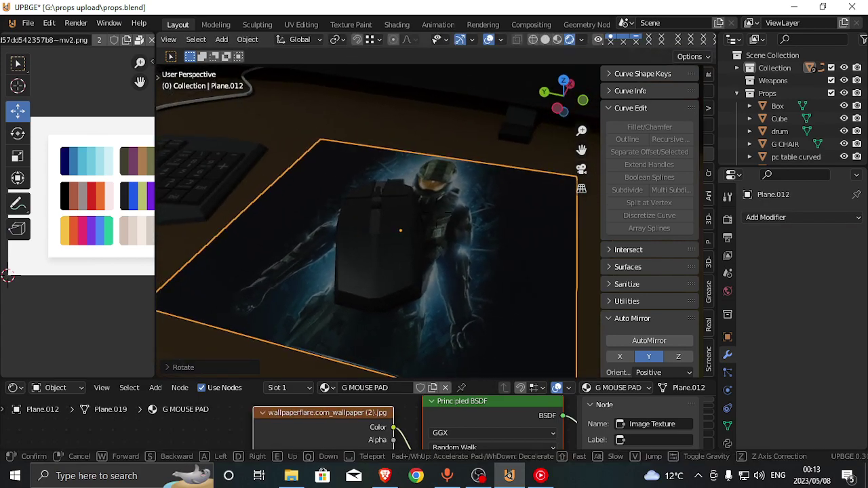
pyautogui.click(471, 231)
pyautogui.hotkey('shift', '`')
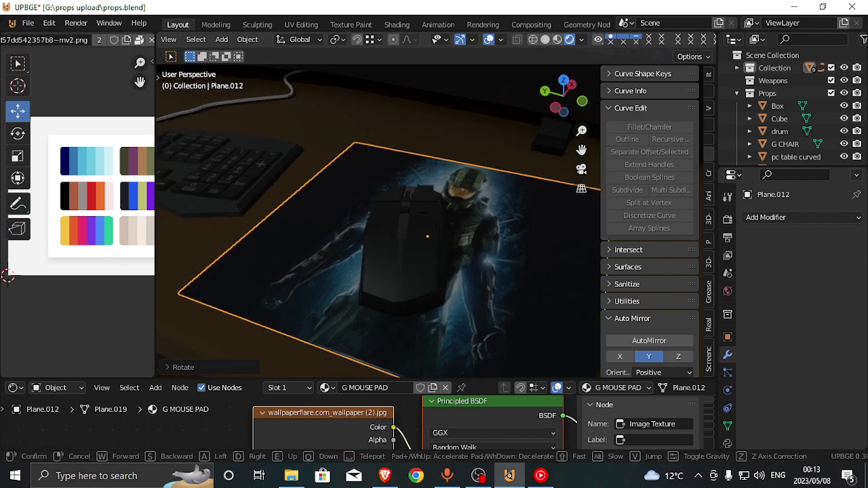
pyautogui.click(434, 217)
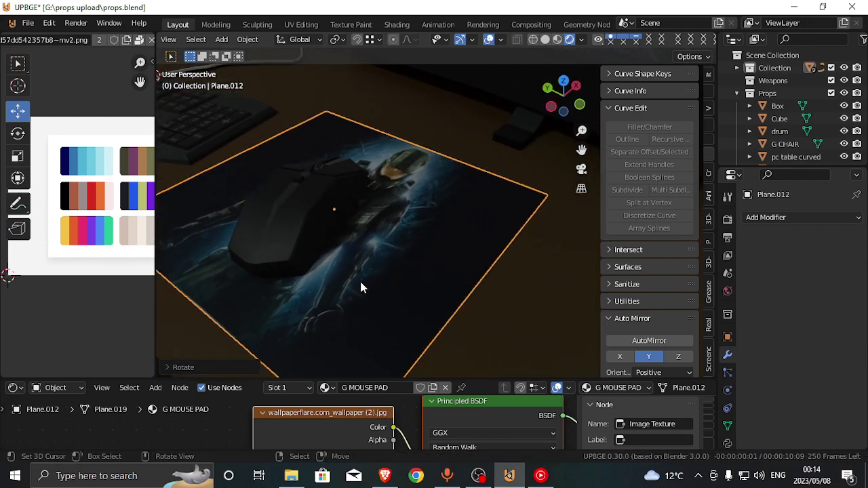
pyautogui.hotkey('shift', '`')
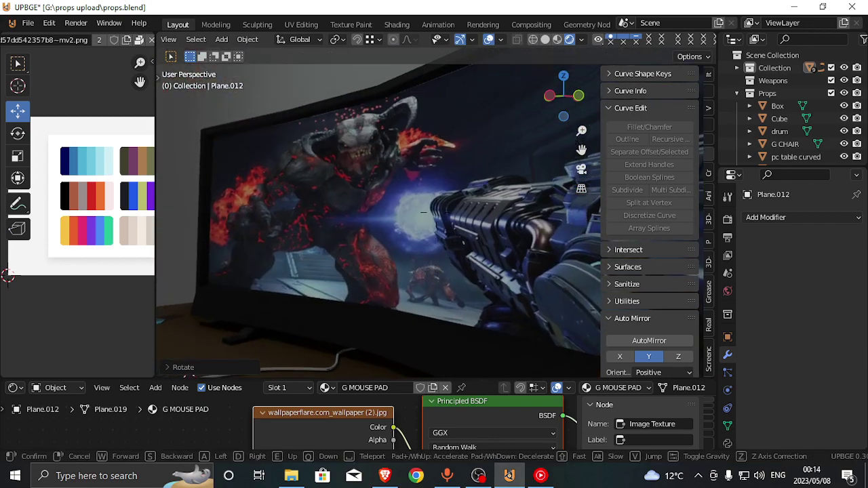
pyautogui.press('a')
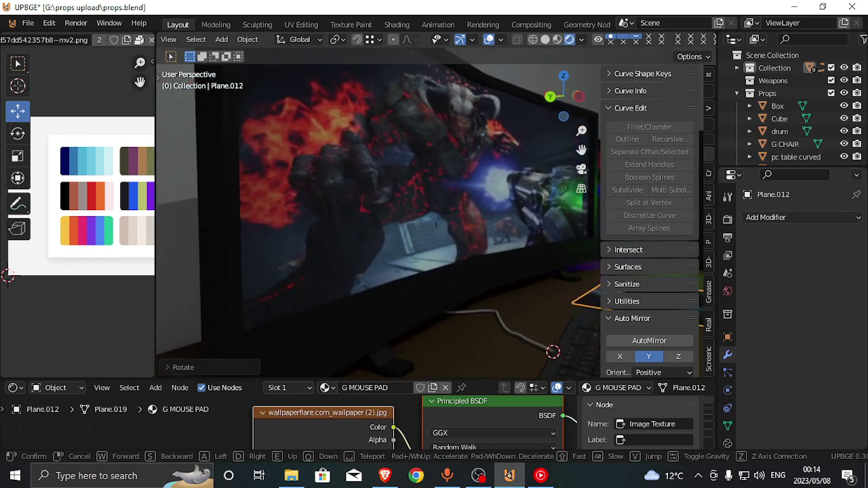
pyautogui.press('w')
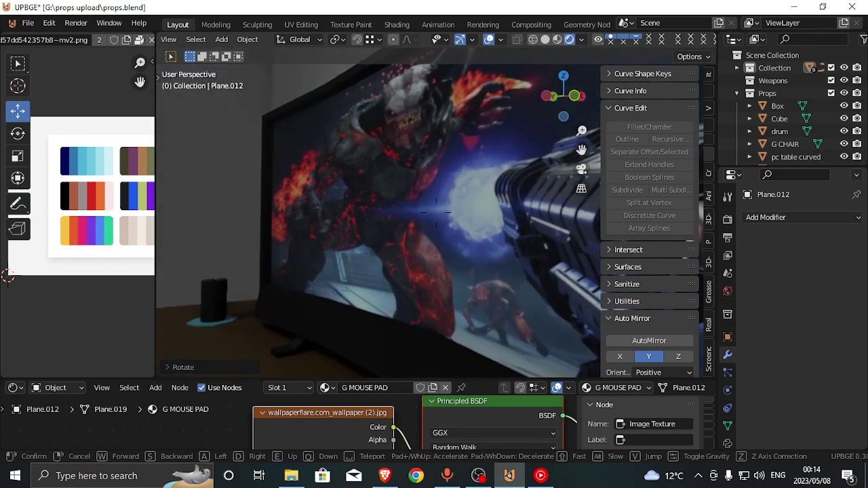
pyautogui.press('d')
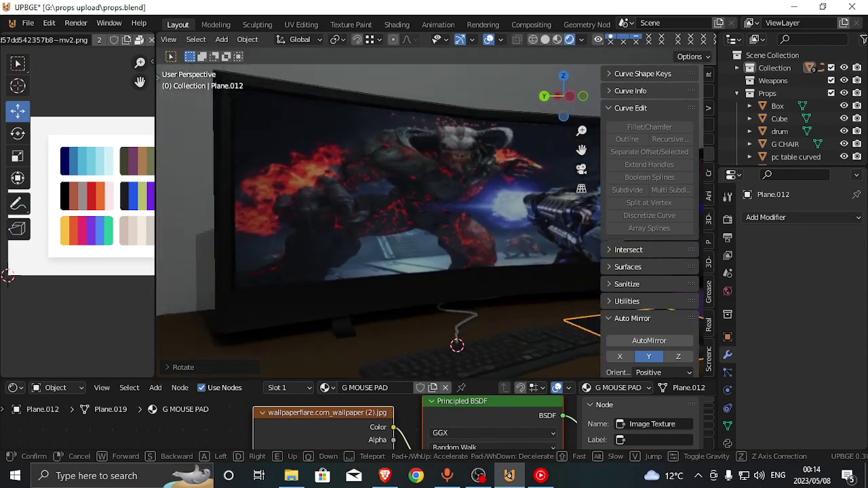
pyautogui.click(436, 211)
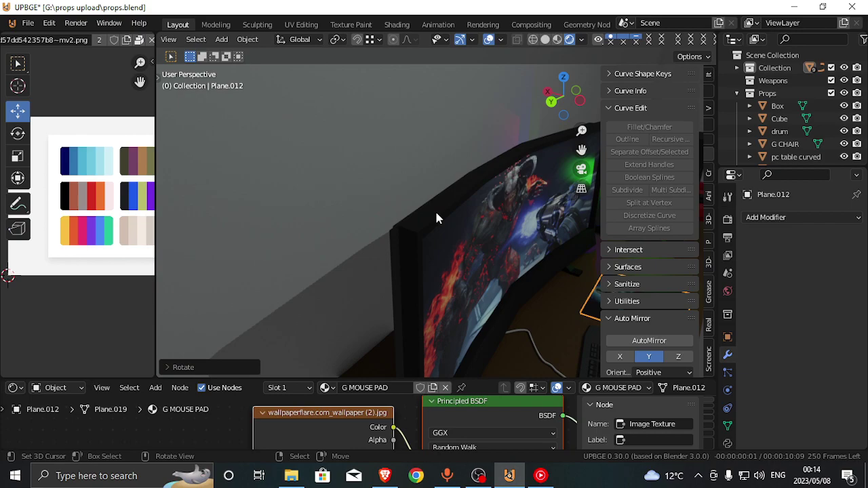
pyautogui.click(436, 213)
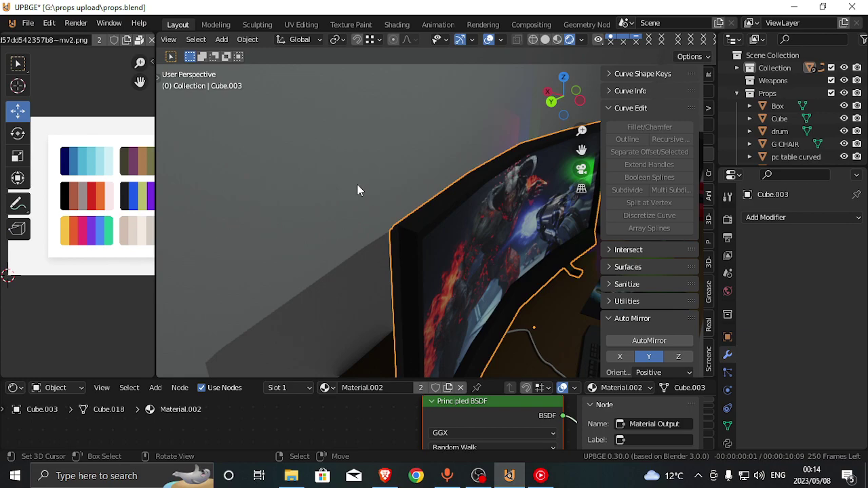
# Inspect the PC case beside the monitor, then select it and display its C P material settings and the full colour palette image
pyautogui.hotkey('shift', '`')
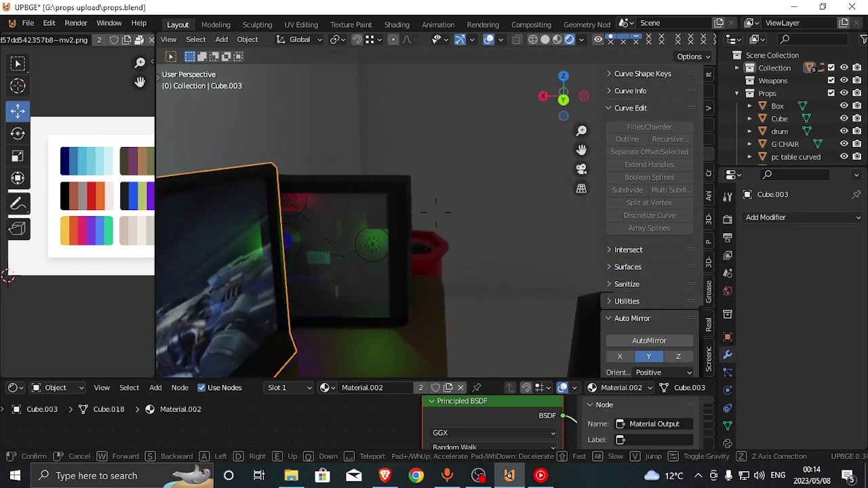
pyautogui.click(436, 212)
pyautogui.click(430, 217)
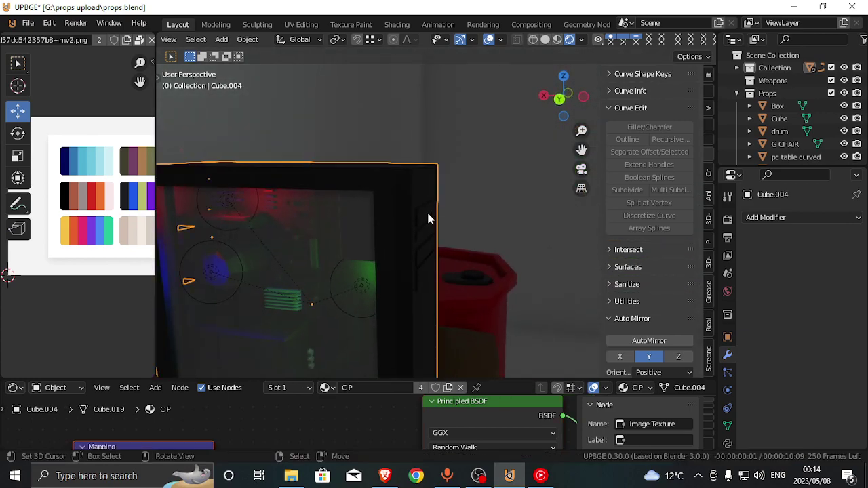
pyautogui.hotkey('shift', '`')
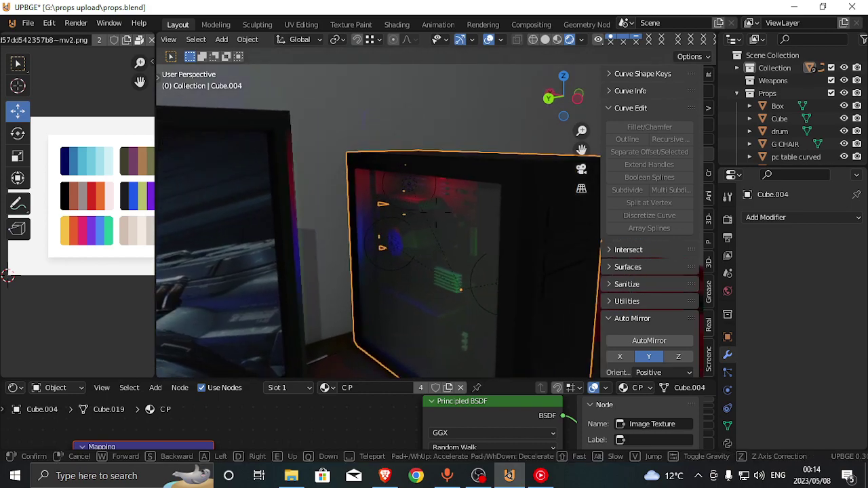
pyautogui.click(438, 218)
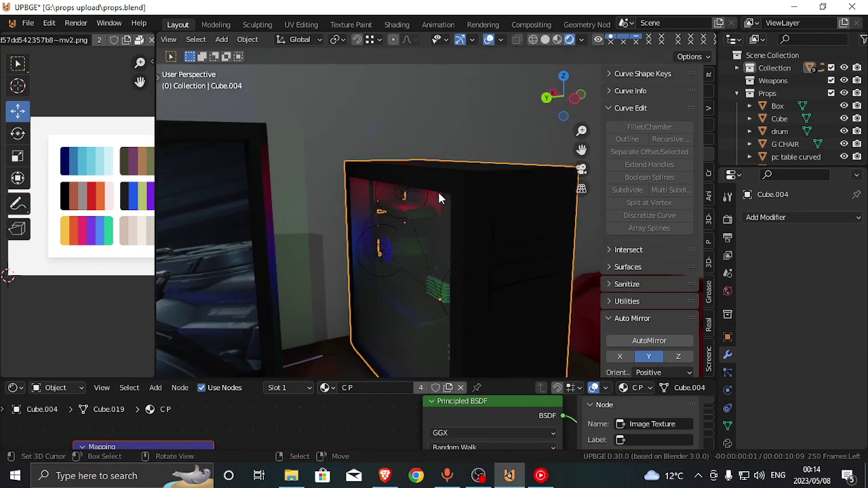
pyautogui.scroll(-2, 724, 430)
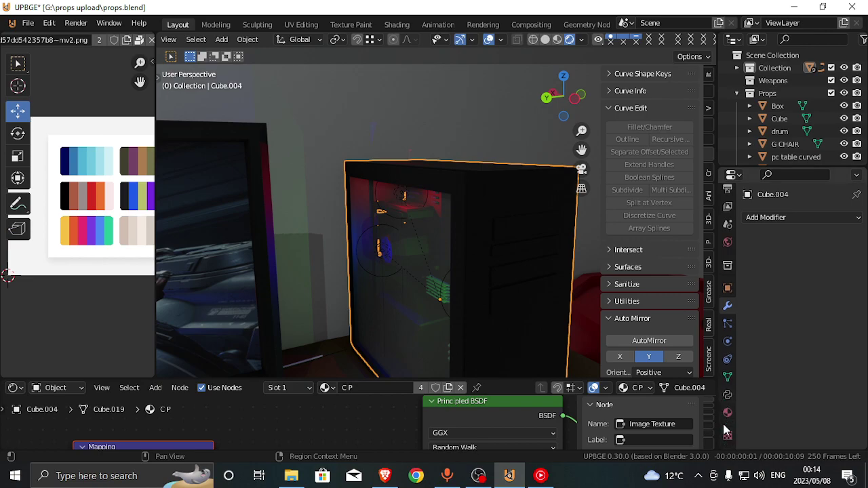
pyautogui.click(728, 412)
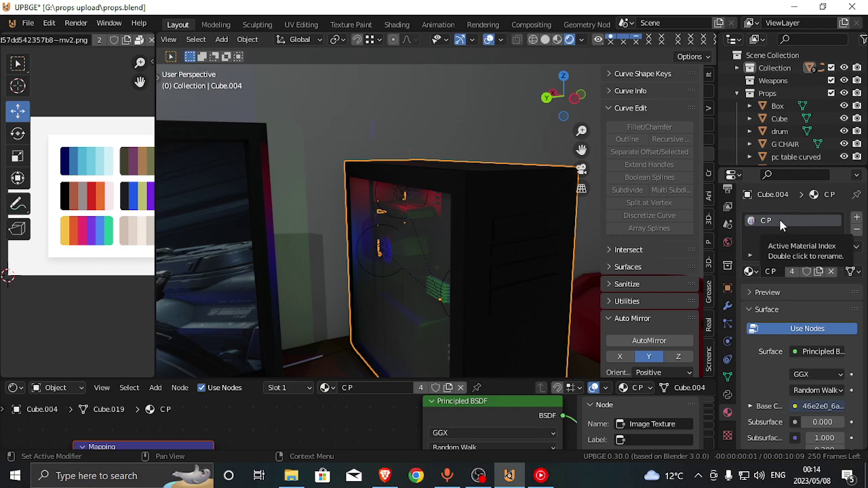
pyautogui.scroll(-3, 47, 142)
pyautogui.moveTo(61, 149); pyautogui.dragTo(32, 133, button='middle')
# Select the PC case's linked outer shell in Edit Mode and try to move its UVs across the colour palette
pyautogui.click(474, 170)
pyautogui.click(473, 168)
pyautogui.press('Tab')
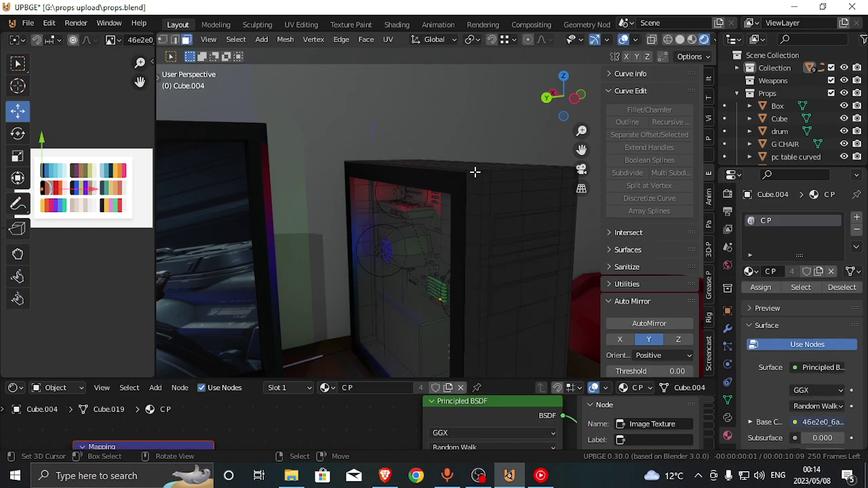
pyautogui.hotkey('ctrl', 'l')
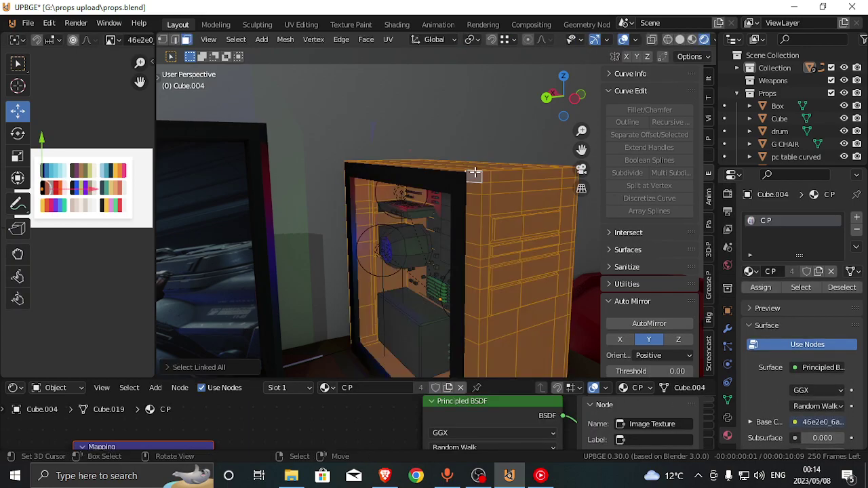
pyautogui.press('g')
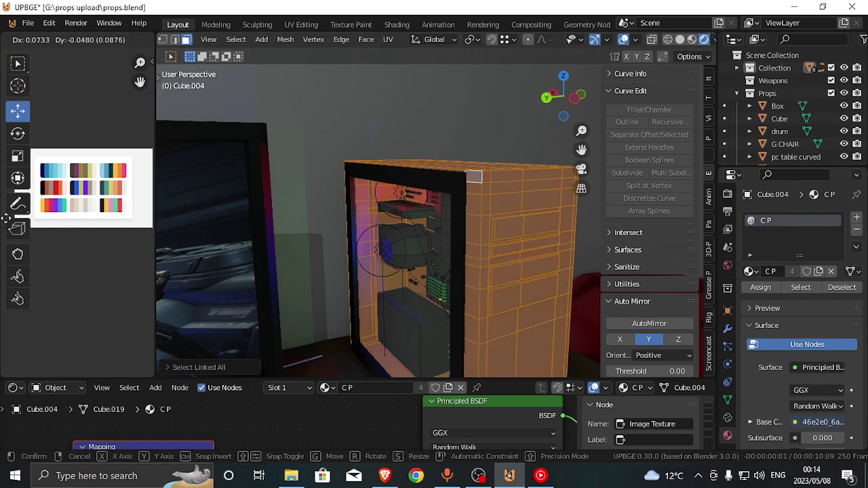
pyautogui.rightClick(106, 212)
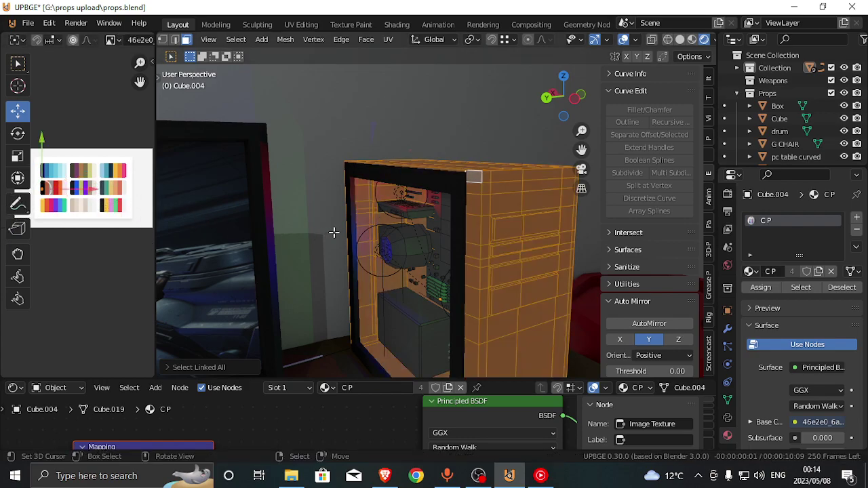
# Hide the PC case's outer shell to examine the internal components up close, then reveal it and return to Object Mode
pyautogui.press('h')
pyautogui.hotkey('shift', '`')
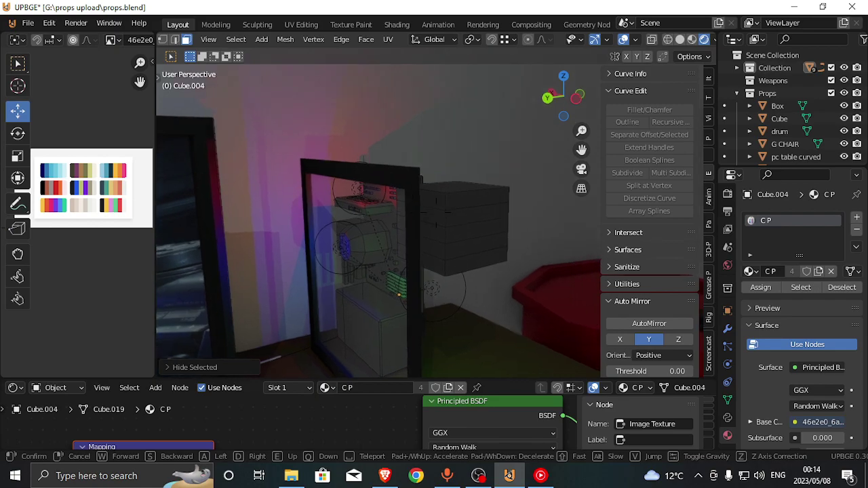
pyautogui.press('d')
pyautogui.press('w')
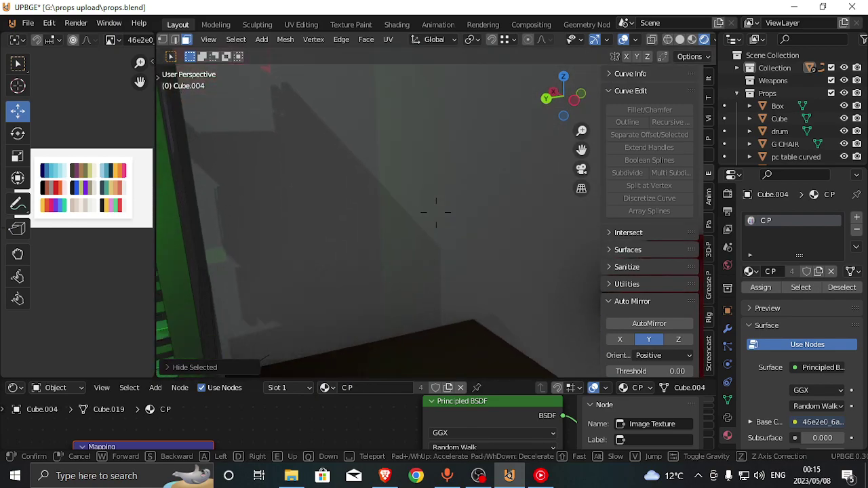
pyautogui.press('s')
pyautogui.press('a')
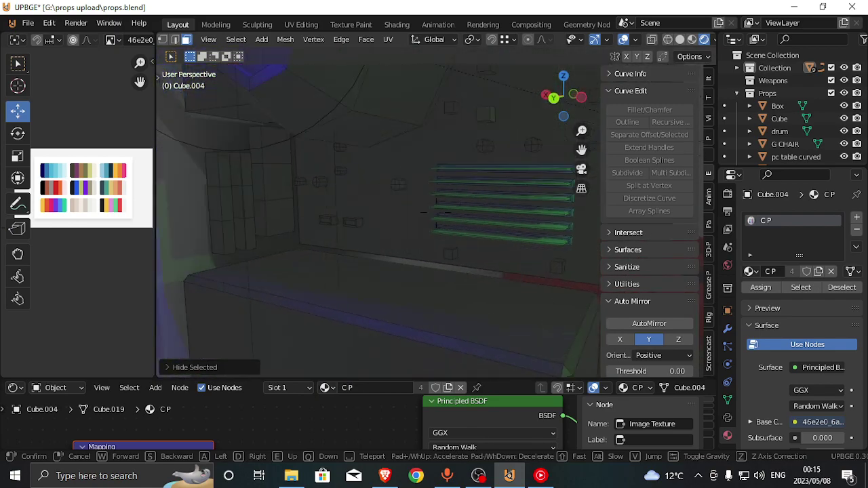
pyautogui.press('w')
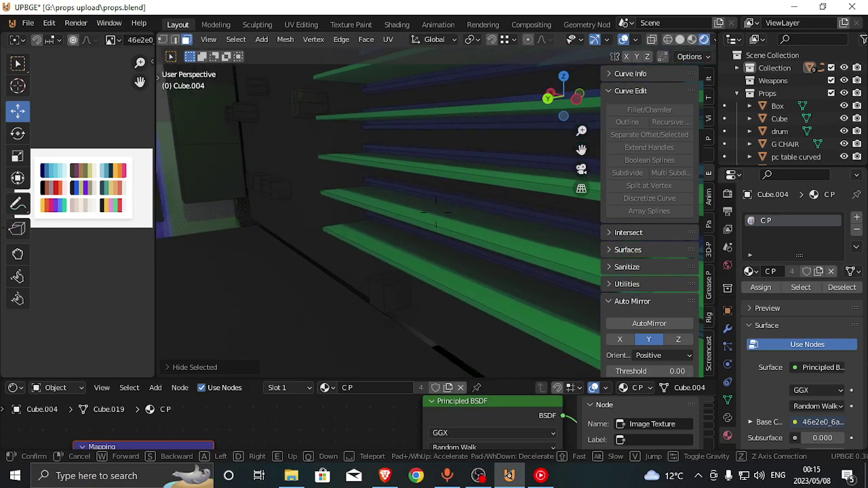
pyautogui.press('s')
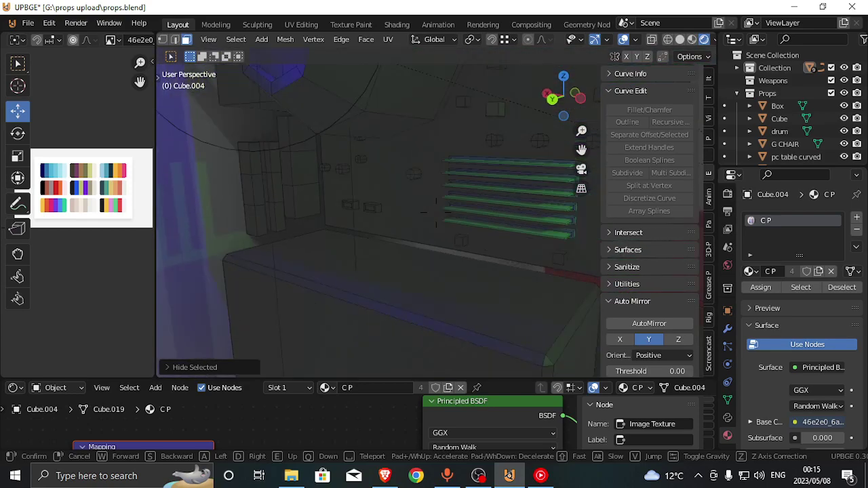
pyautogui.press('s')
pyautogui.click(436, 212)
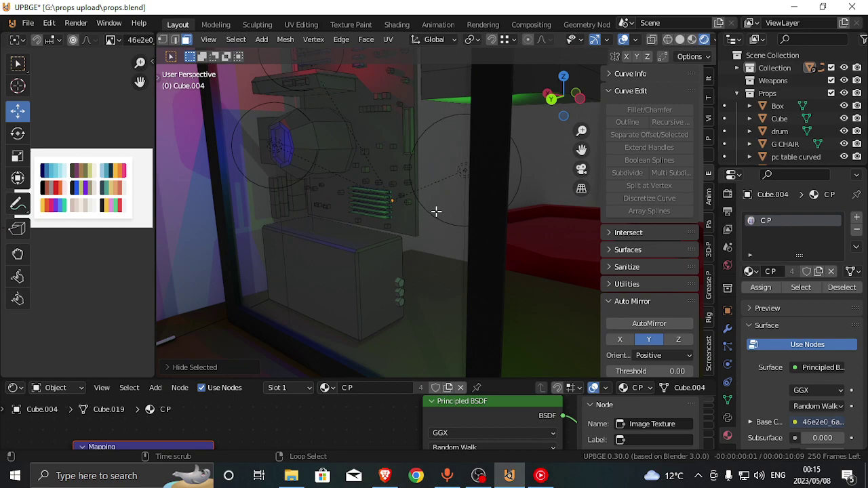
pyautogui.hotkey('alt', 'h')
pyautogui.press('Tab')
# Inspect the coloured lighting and green slats inside the closed PC case, and view the whole desk from the front
pyautogui.hotkey('shift', '`')
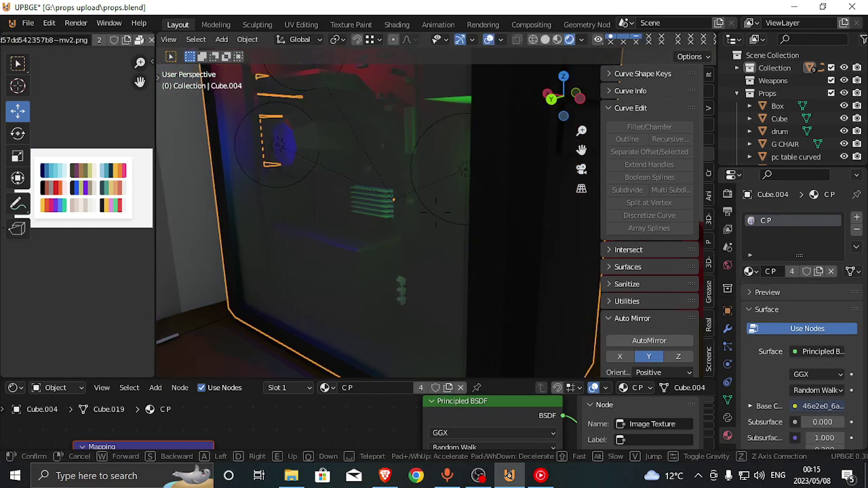
pyautogui.press('w')
pyautogui.press('s')
pyautogui.press('w')
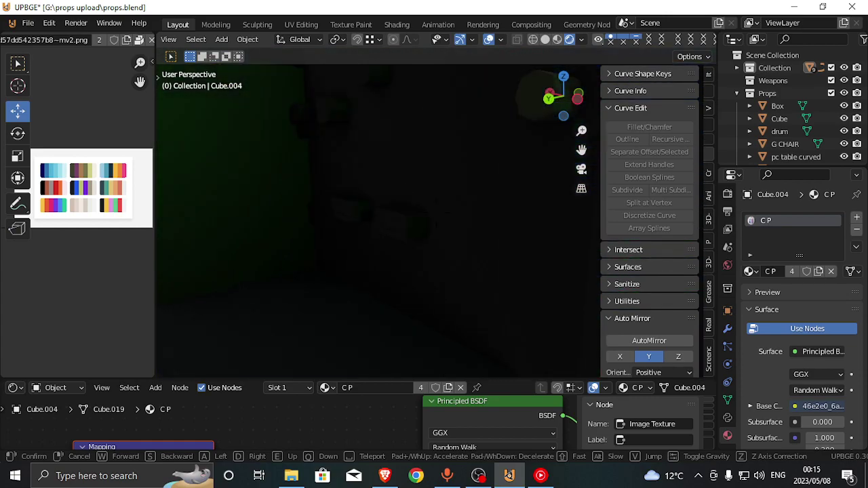
pyautogui.press('w')
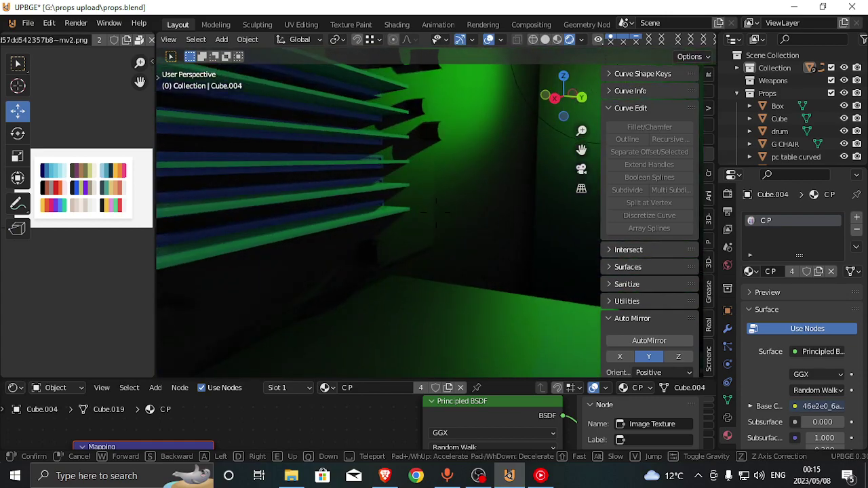
pyautogui.press('w')
pyautogui.press('d')
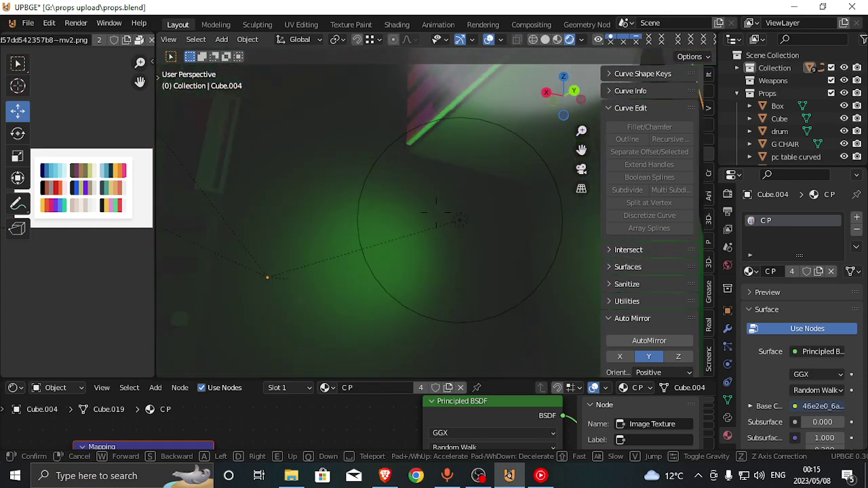
pyautogui.press('s')
pyautogui.press('s')
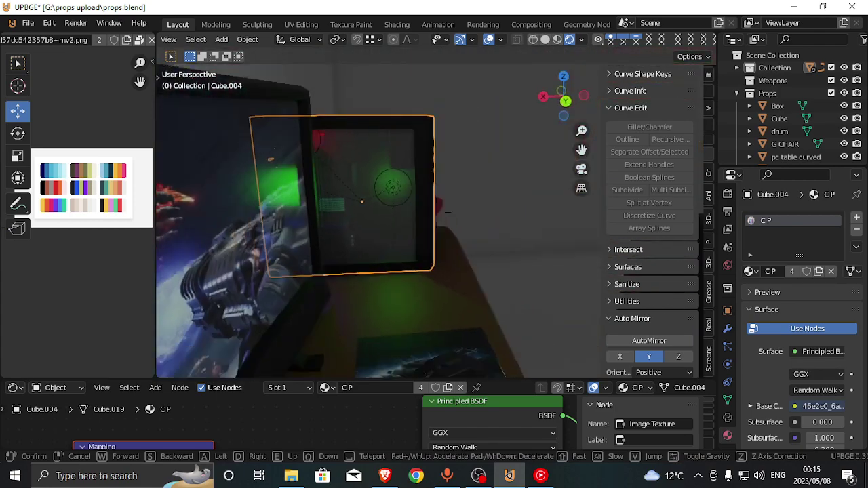
pyautogui.press('s')
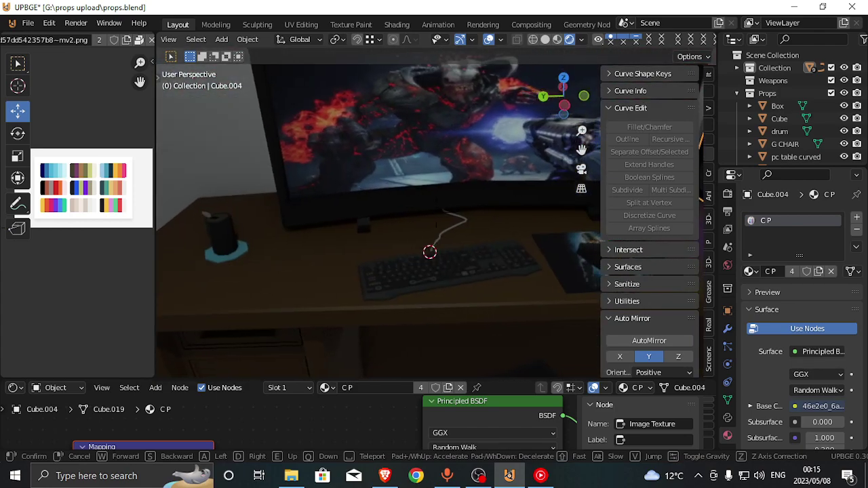
# Examine the curved monitor, the keyboard's keys and its cable up close from several angles
pyautogui.press('d')
pyautogui.click(436, 215)
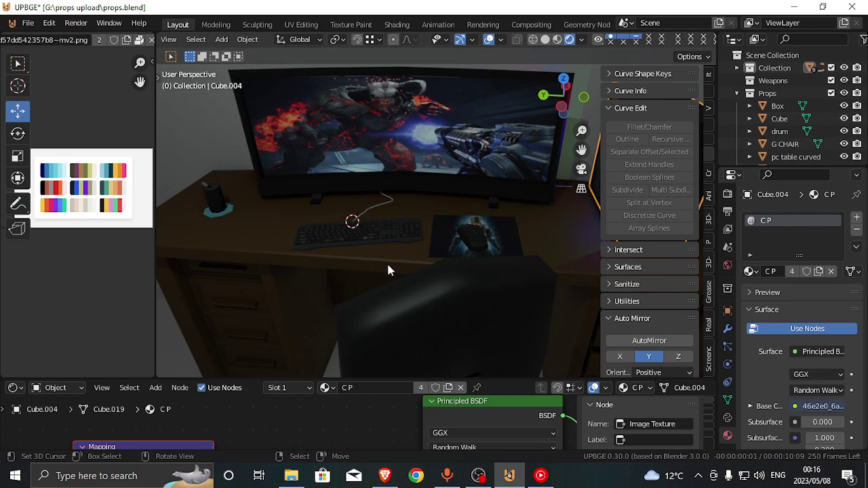
pyautogui.hotkey('shift', '`')
pyautogui.press('w')
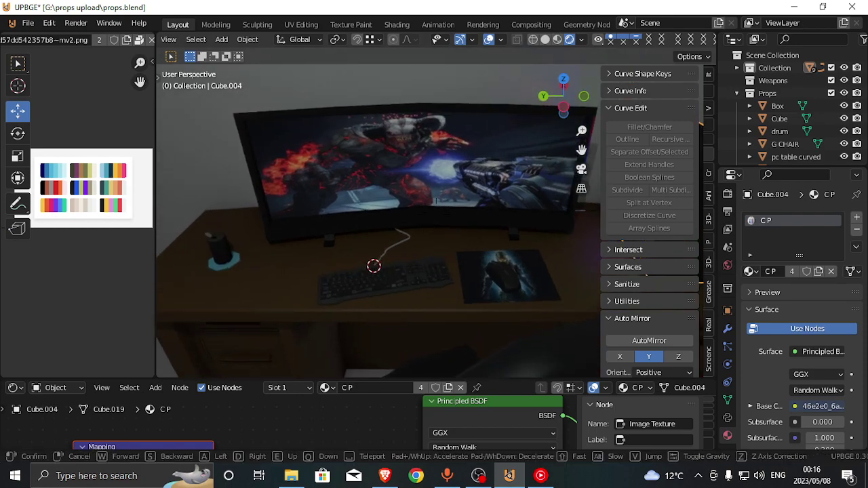
pyautogui.press('w')
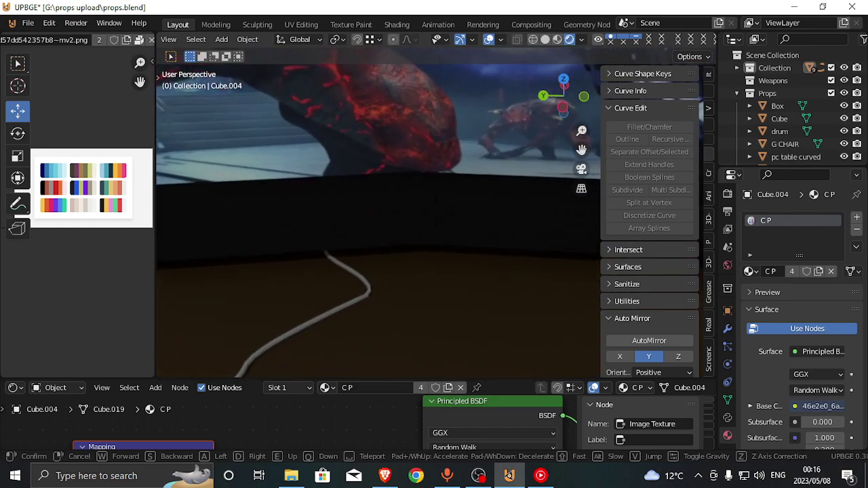
pyautogui.press('s')
pyautogui.press('w')
pyautogui.click(435, 213)
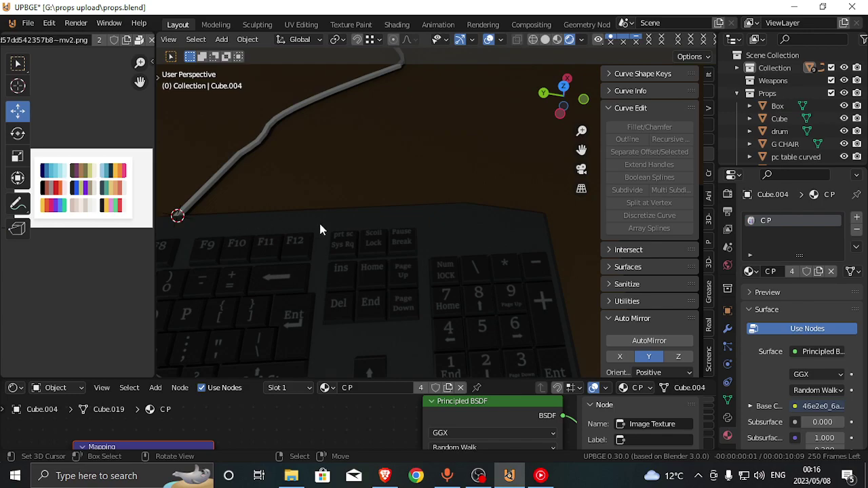
pyautogui.hotkey('shift', '`')
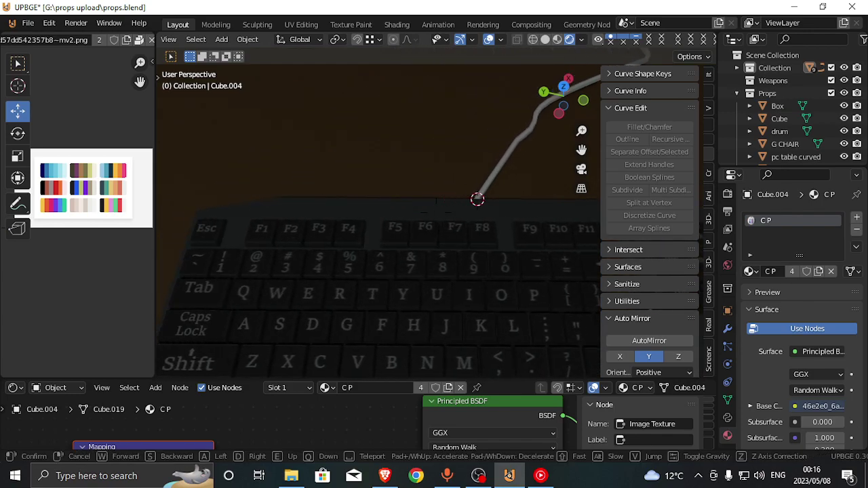
pyautogui.click(437, 217)
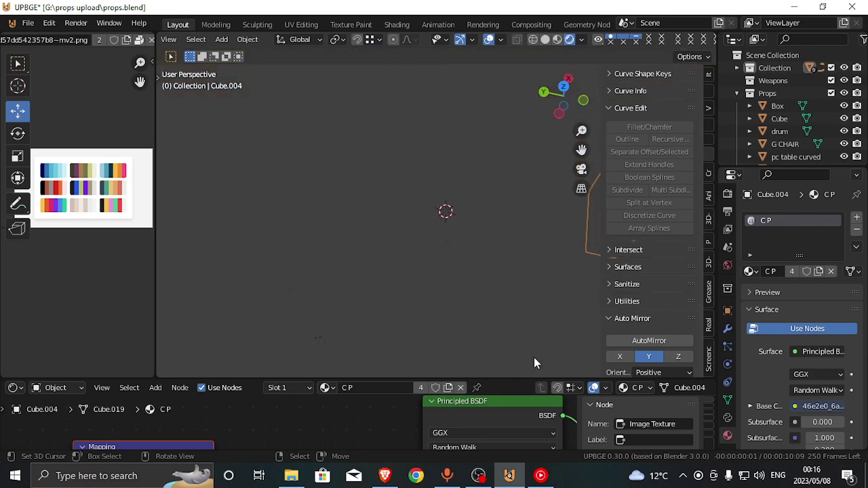
pyautogui.hotkey('shift', '`')
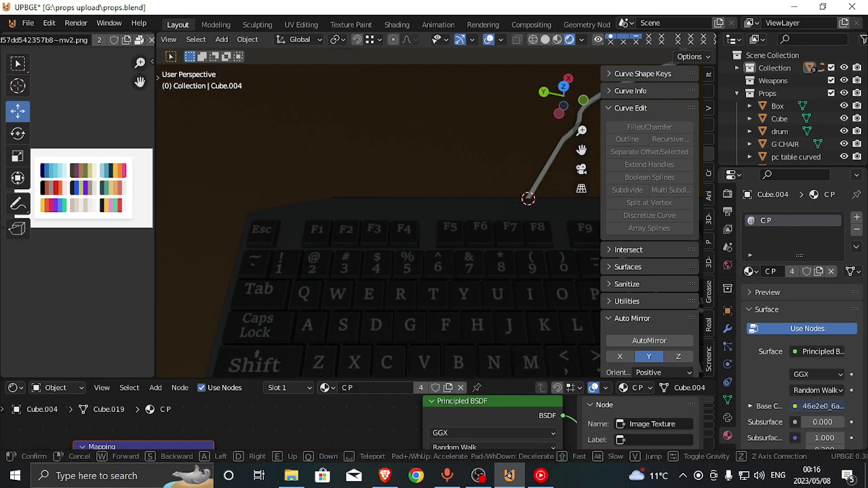
pyautogui.click(435, 217)
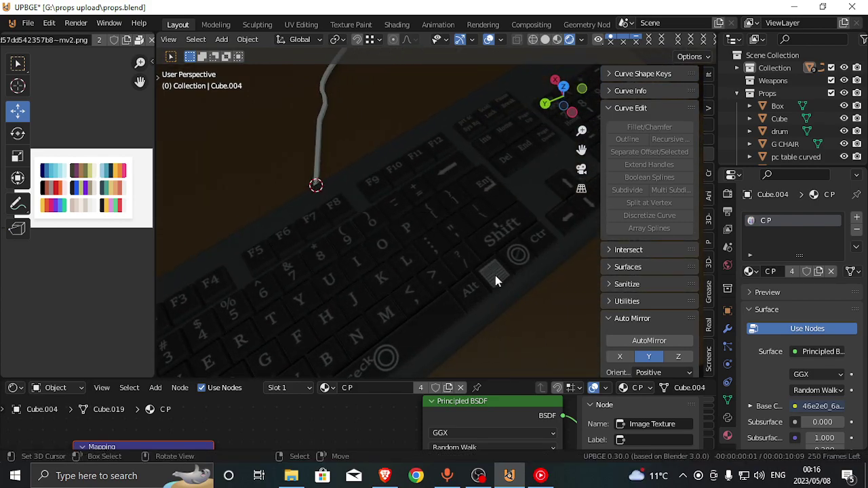
pyautogui.press('XF86AudioPlay')
pyautogui.press('XF86AudioPlay')
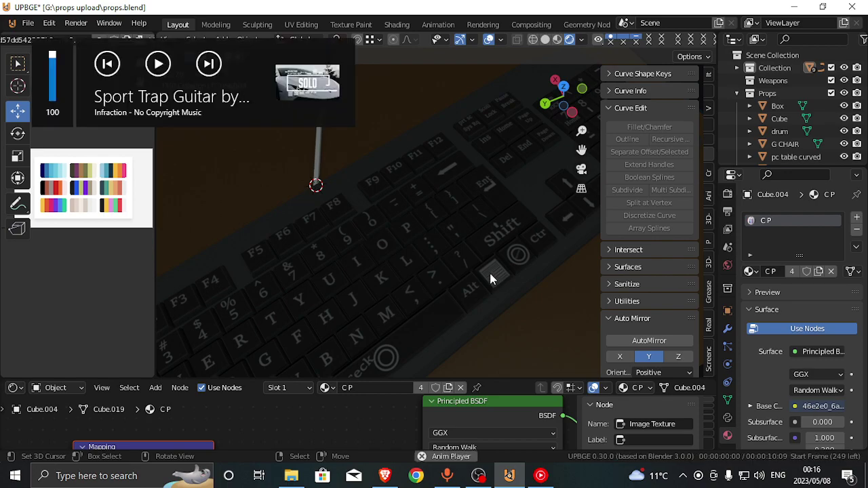
pyautogui.press('XF86AudioLowerVolume')
pyautogui.press('XF86AudioRaiseVolume')
pyautogui.press('XF86AudioMute')
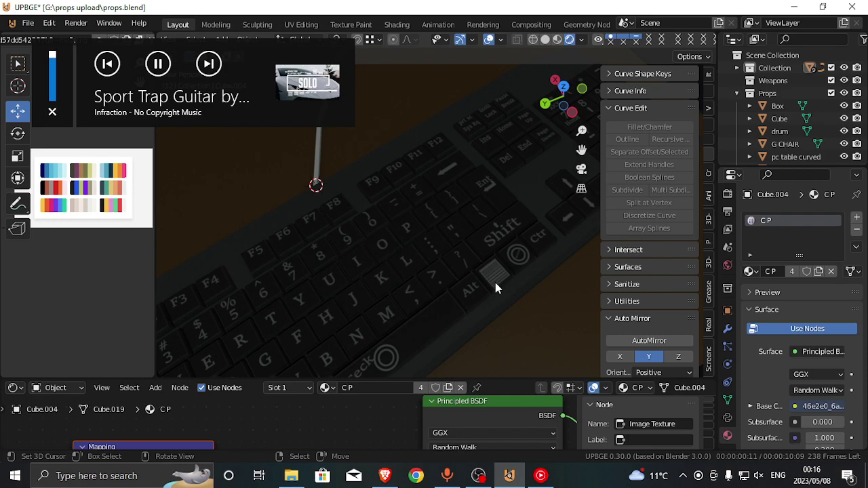
pyautogui.press('XF86AudioMute')
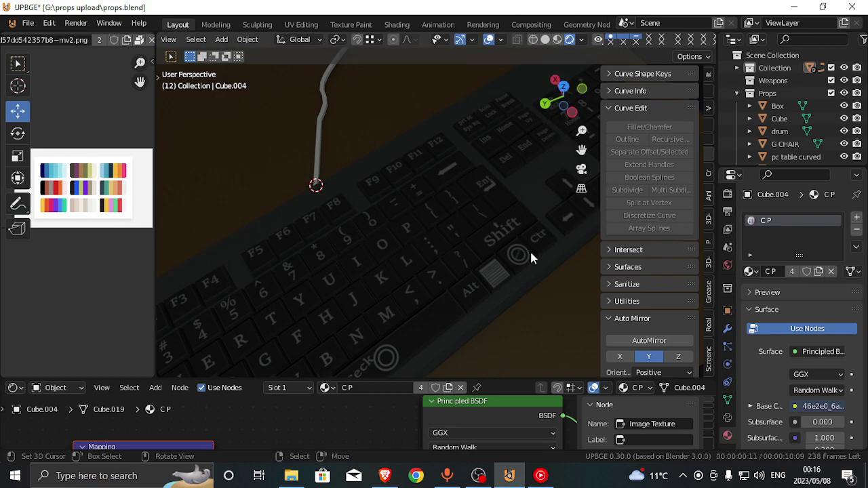
# Examine the mouse and mouse pad, then the whole desk with its chair, PC case, red drum and wooden box
pyautogui.hotkey('shift', '`')
pyautogui.press('s')
pyautogui.press('d')
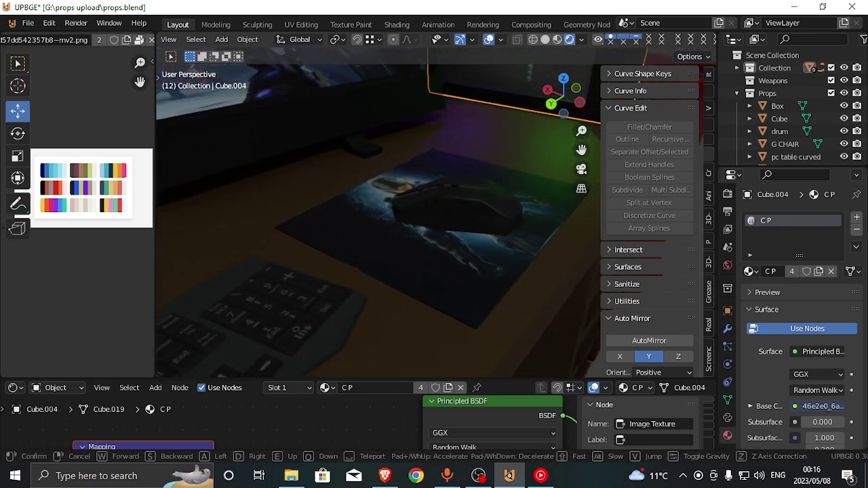
pyautogui.press('s')
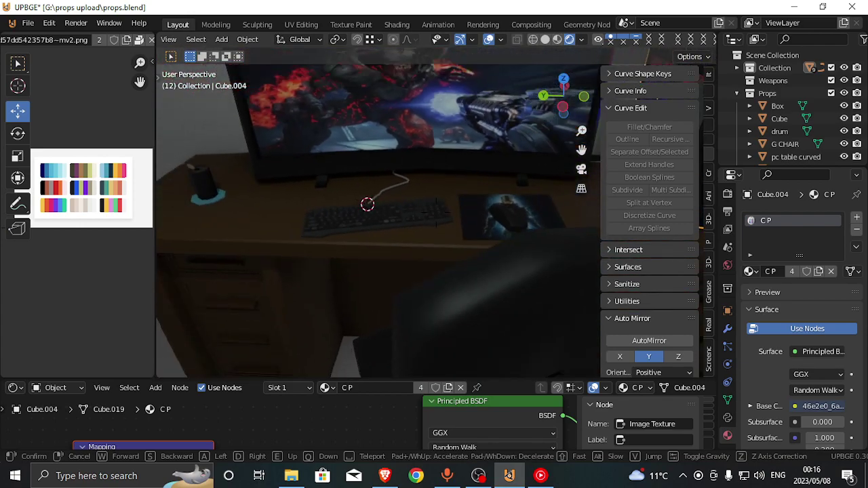
pyautogui.click(435, 209)
pyautogui.hotkey('shift', '`')
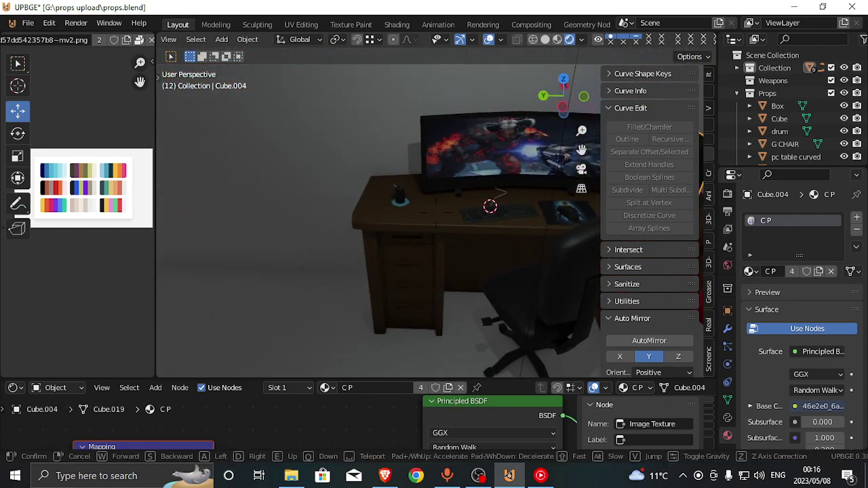
pyautogui.press('a')
pyautogui.press('a')
pyautogui.press('w')
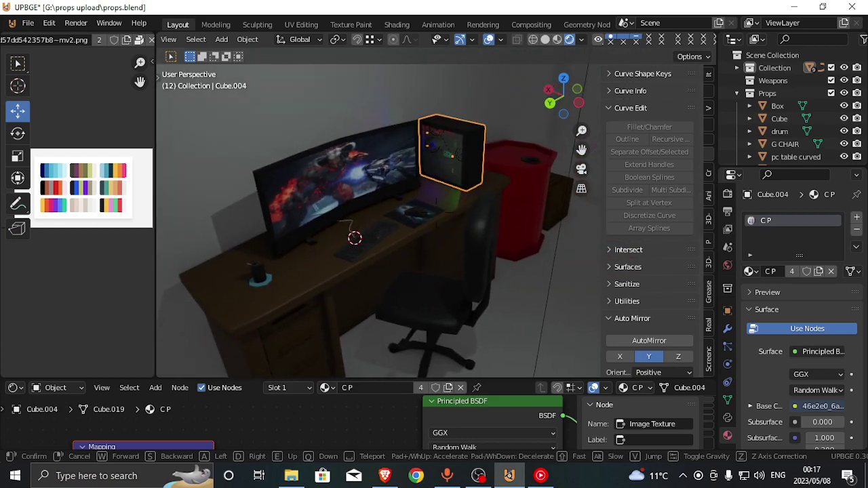
pyautogui.click(436, 217)
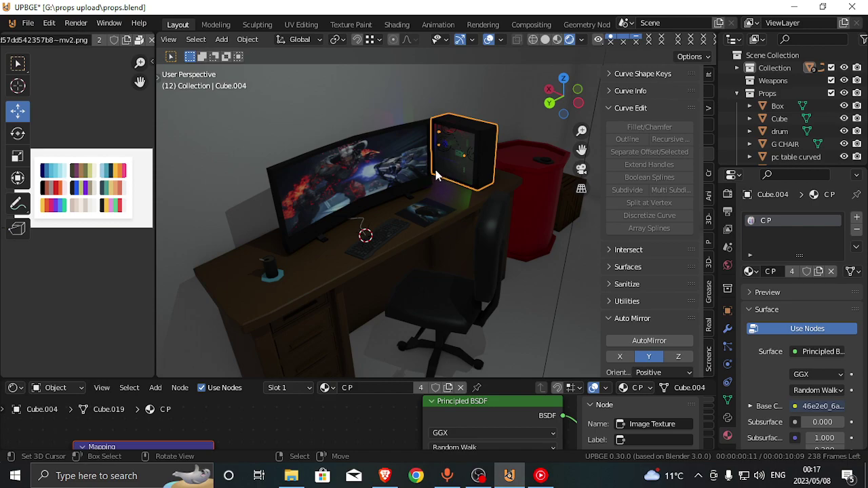
pyautogui.hotkey('shift', '`')
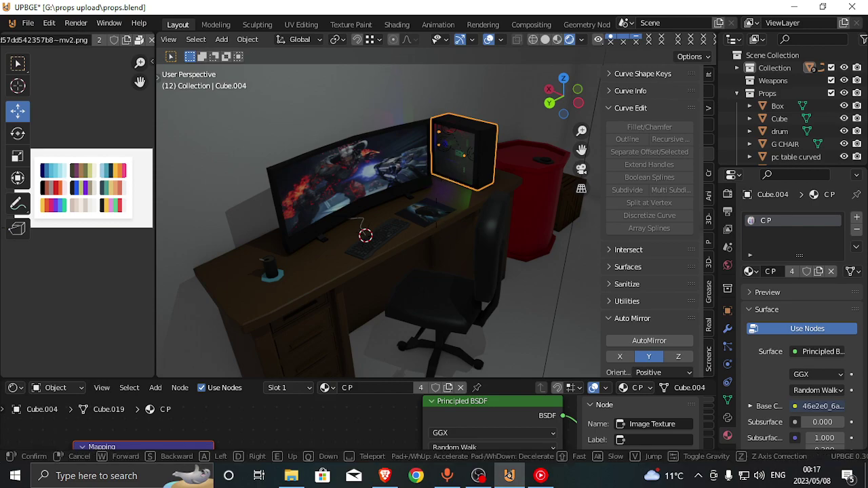
pyautogui.press('d')
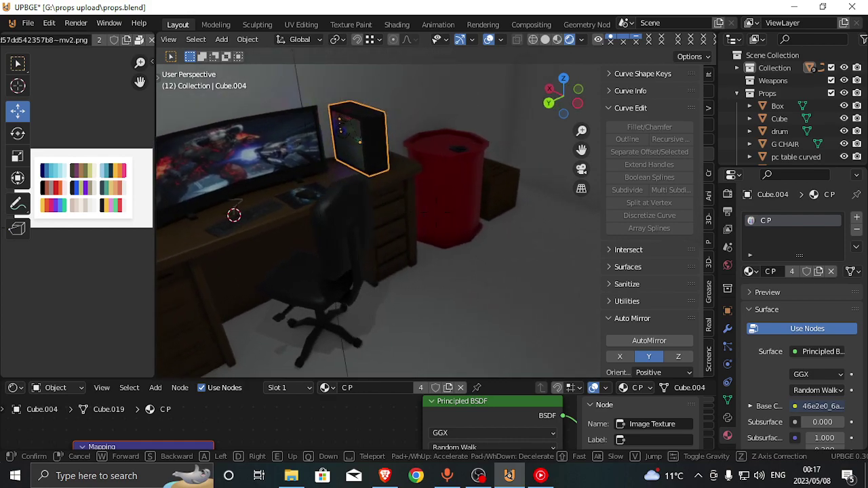
pyautogui.click(435, 211)
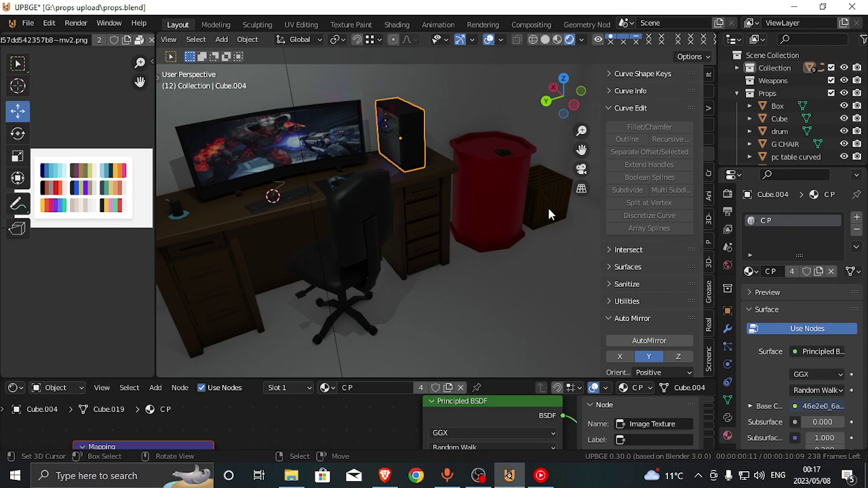
# Unwrap the whole curved PC table mesh with Smart UV Project at a 66° angle limit and return to Object Mode
pyautogui.click(217, 222)
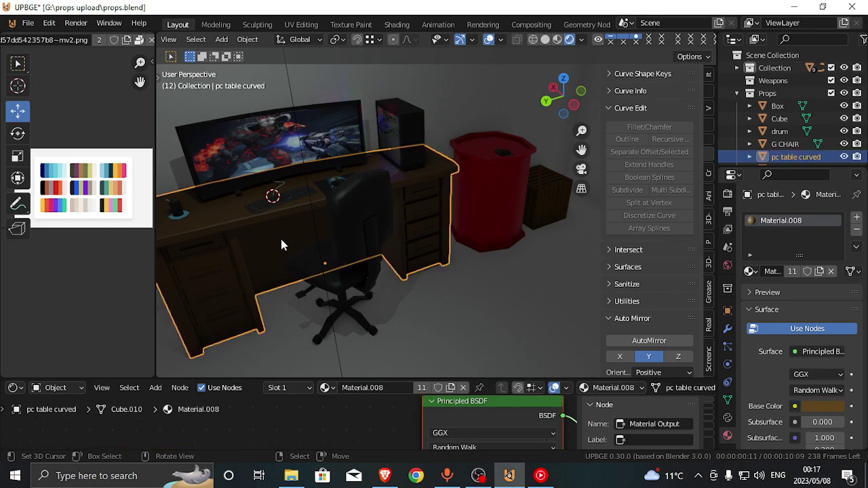
pyautogui.press('Tab')
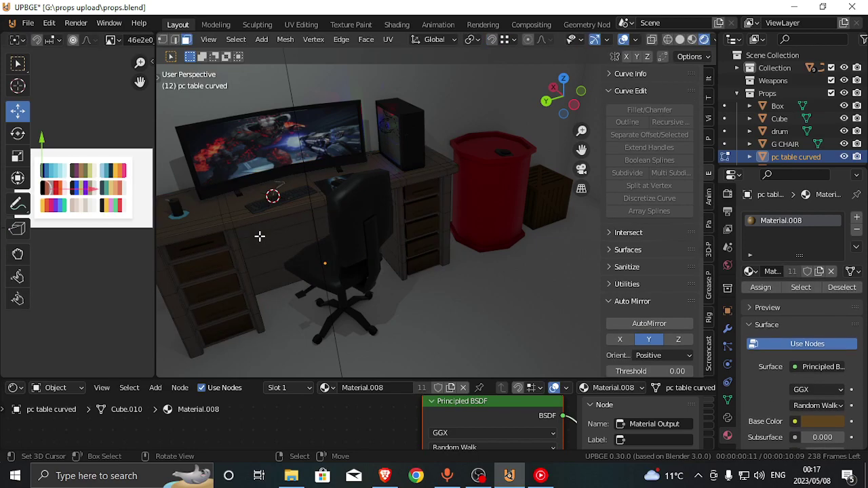
pyautogui.press('a')
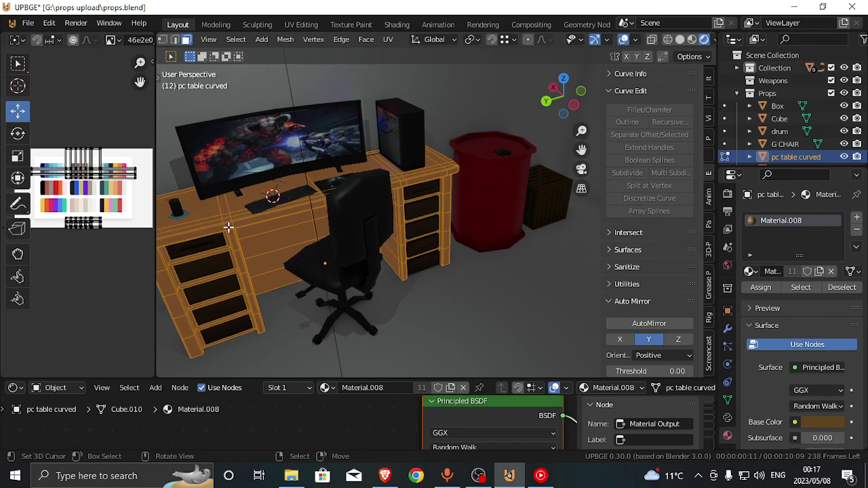
pyautogui.press('u')
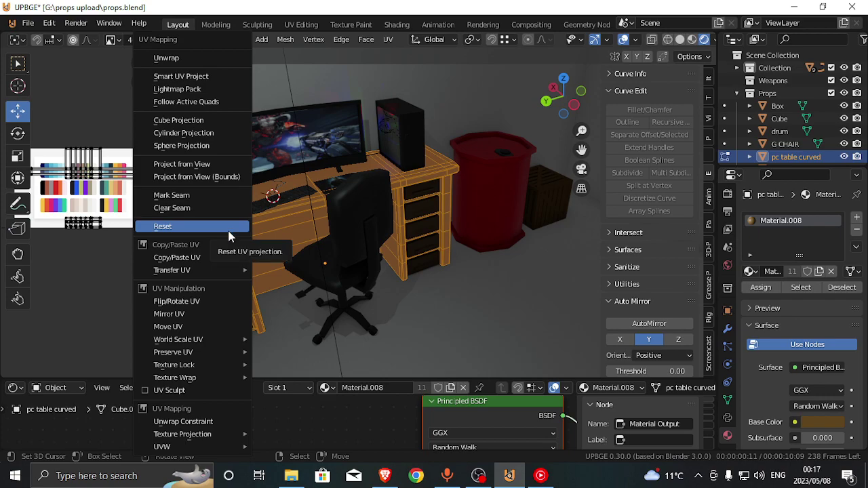
pyautogui.press('s')
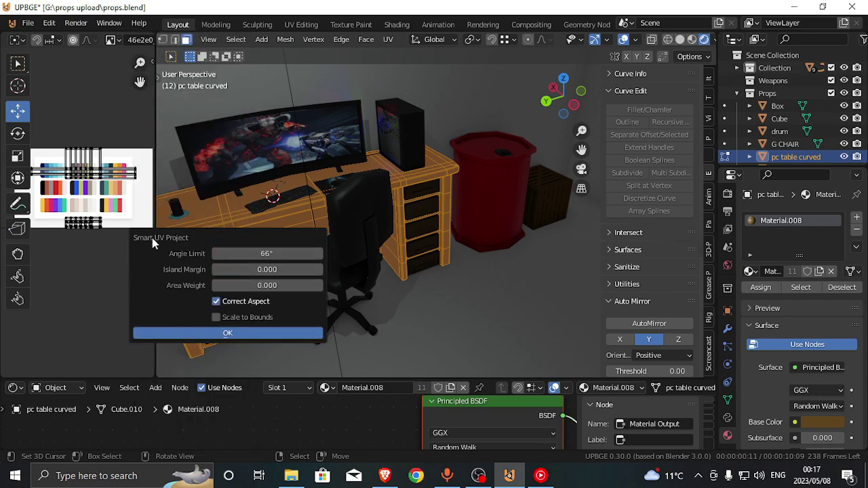
pyautogui.click(258, 329)
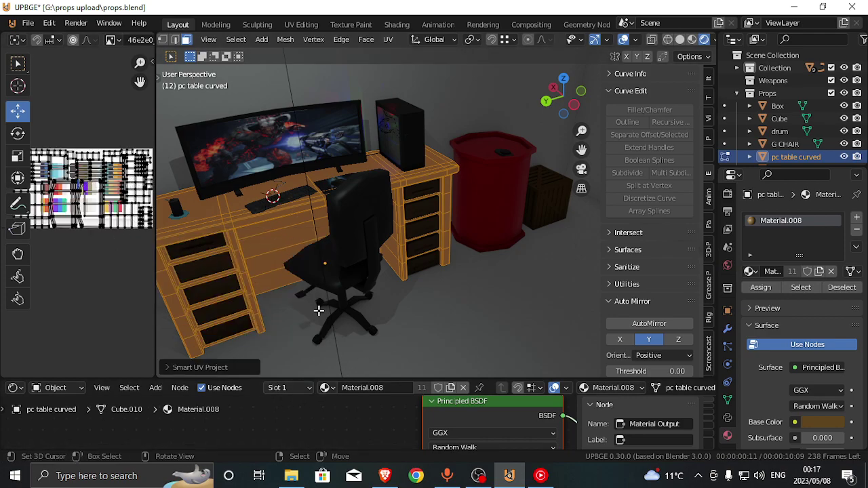
pyautogui.press('Tab')
# Enlarge the node editor and add Image Texture, Mapping and Texture Coordinate nodes to the table's Principled BSDF, placing them clear of the shader
pyautogui.moveTo(231, 378); pyautogui.dragTo(251, 250)
pyautogui.scroll(-2, 418, 333)
pyautogui.moveTo(433, 361); pyautogui.dragTo(468, 296, button='middle')
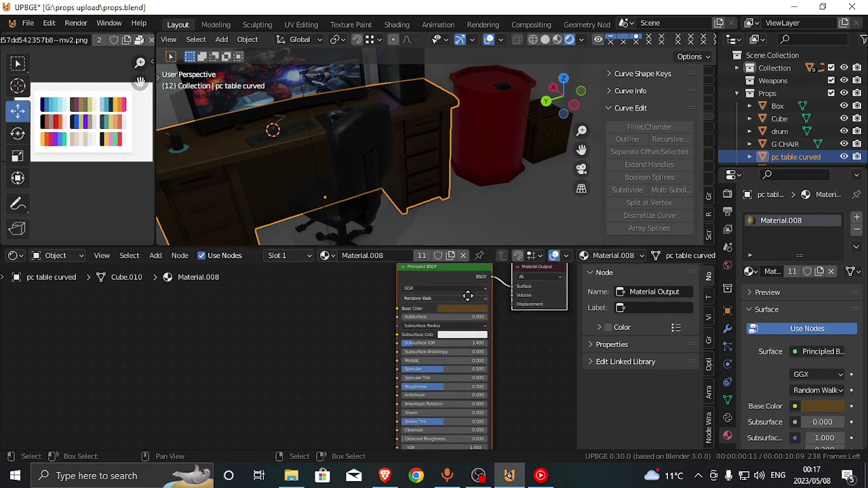
pyautogui.click(452, 278)
pyautogui.hotkey('ctrl', 't')
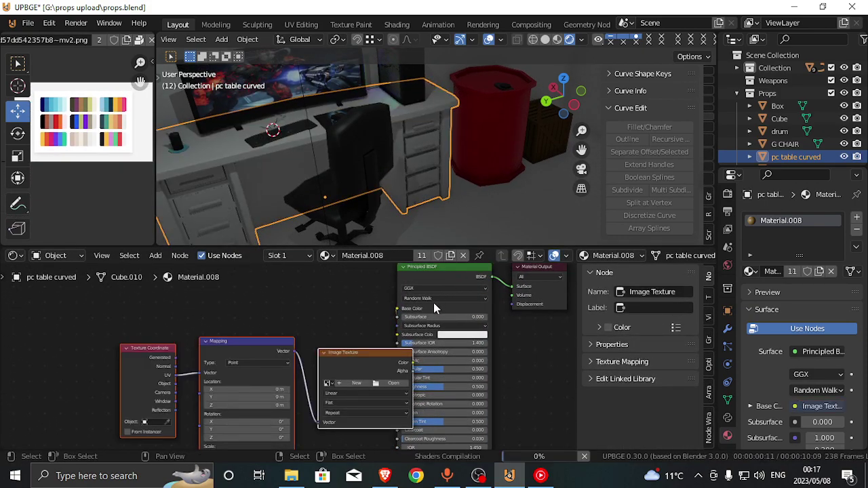
pyautogui.click(242, 324)
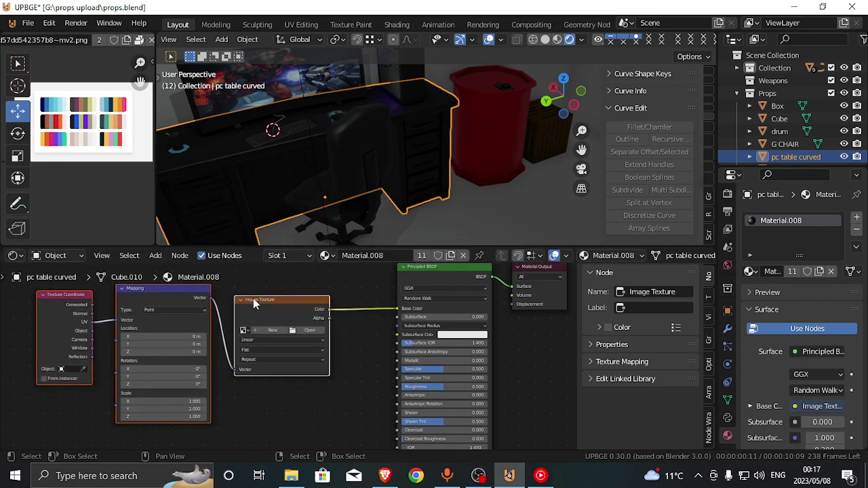
# Switch the table material's Image Texture node to a Musgrave Texture
pyautogui.click(302, 310)
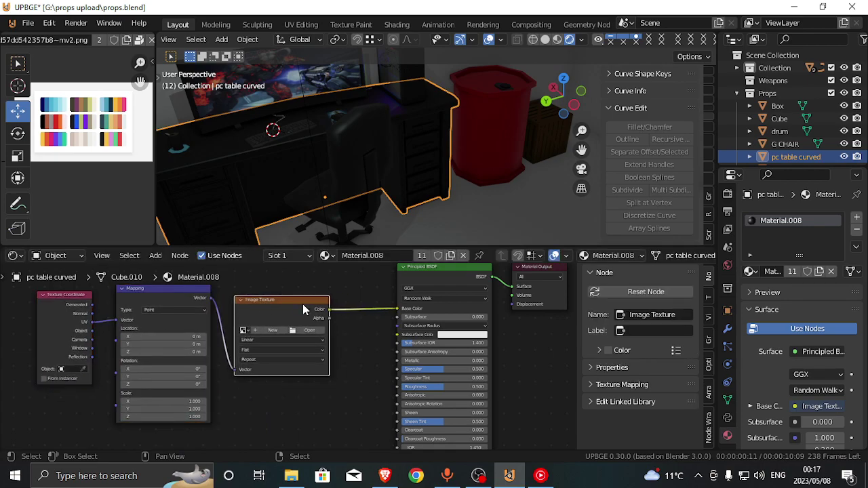
pyautogui.hotkey('shift', 's')
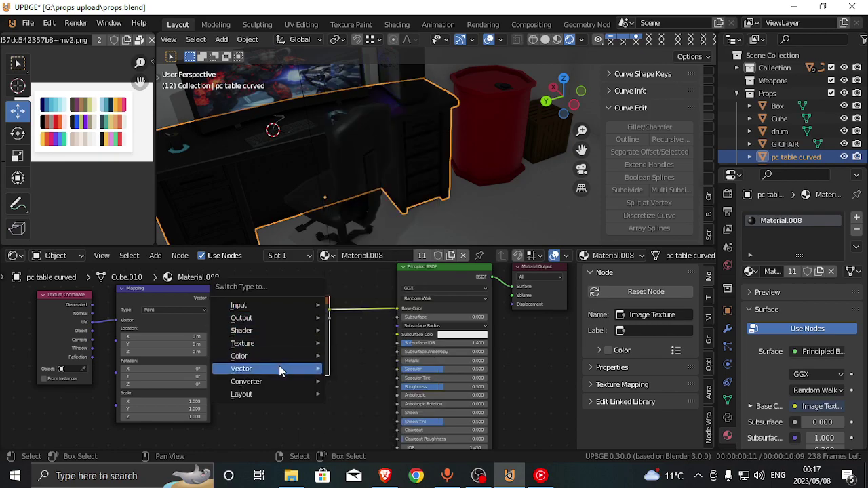
pyautogui.moveTo(284, 348)
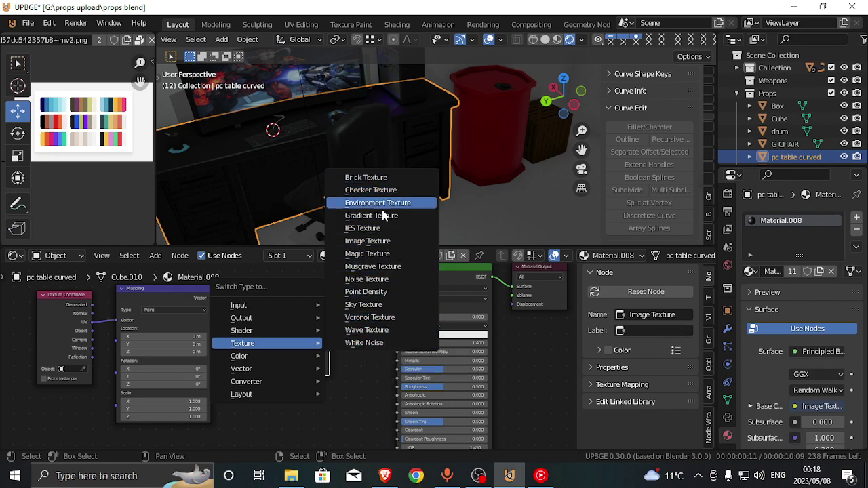
pyautogui.click(391, 268)
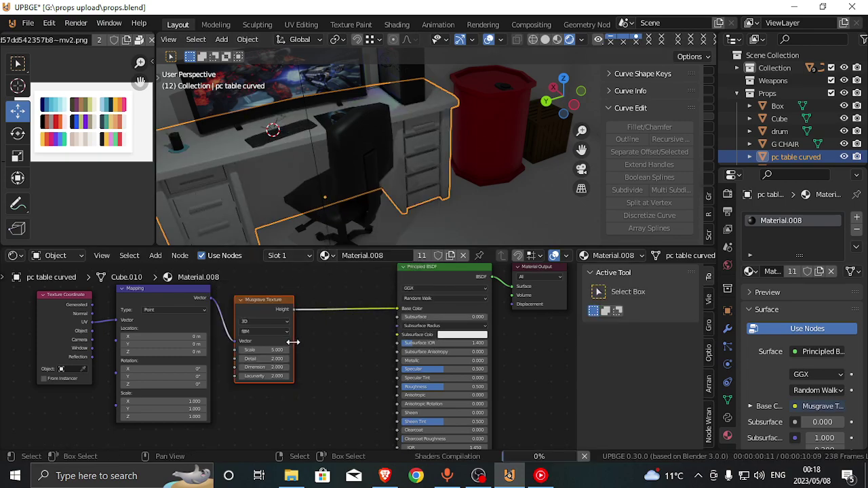
# Insert a ColorRamp node between the Musgrave Texture and the Principled BSDF's Base Color
pyautogui.scroll(2, 292, 294)
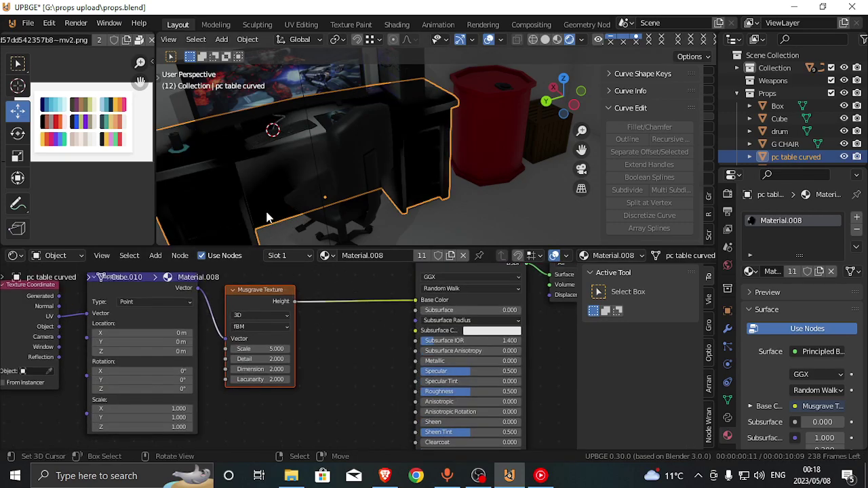
pyautogui.scroll(4, 265, 208)
pyautogui.scroll(-4, 266, 209)
pyautogui.hotkey('shift', 'a')
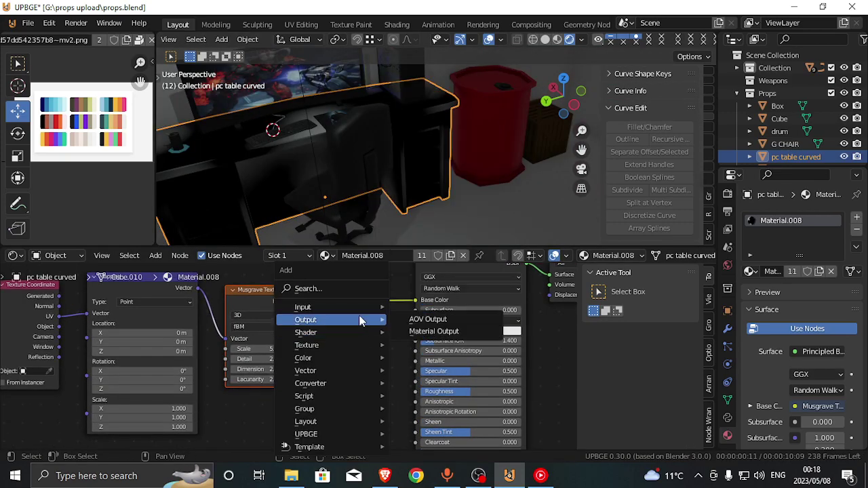
pyautogui.moveTo(365, 334)
pyautogui.moveTo(350, 319)
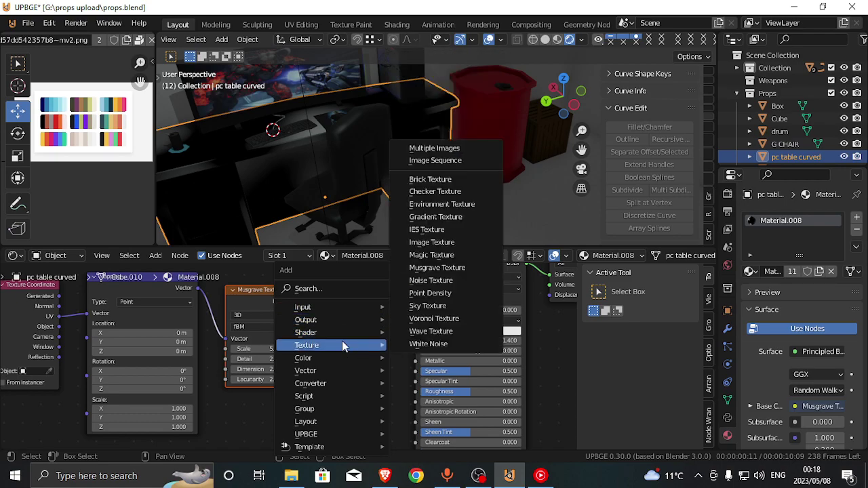
pyautogui.moveTo(347, 361)
pyautogui.moveTo(349, 384)
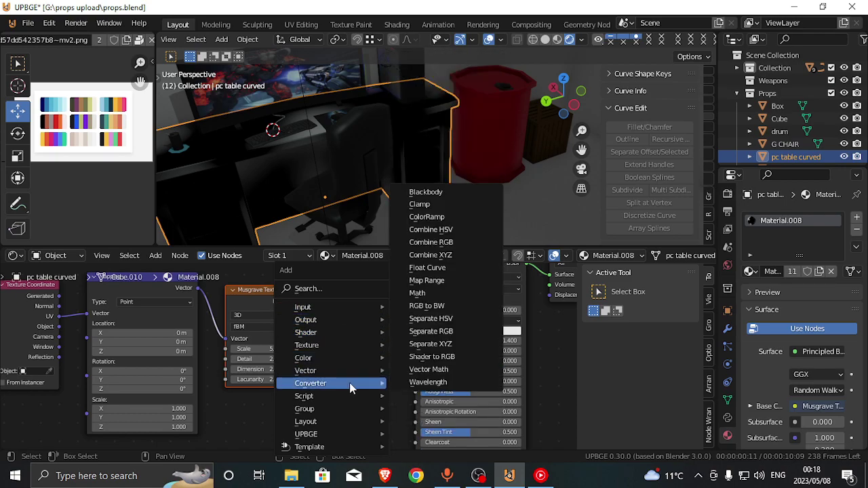
pyautogui.click(442, 216)
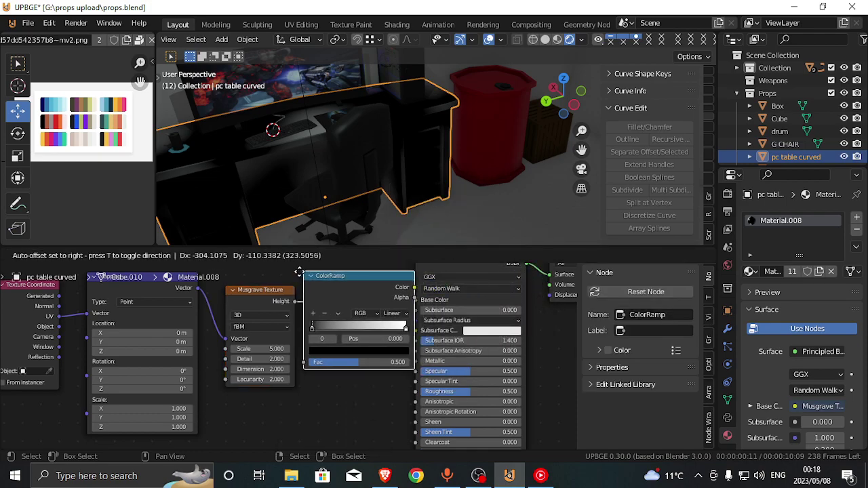
pyautogui.click(328, 273)
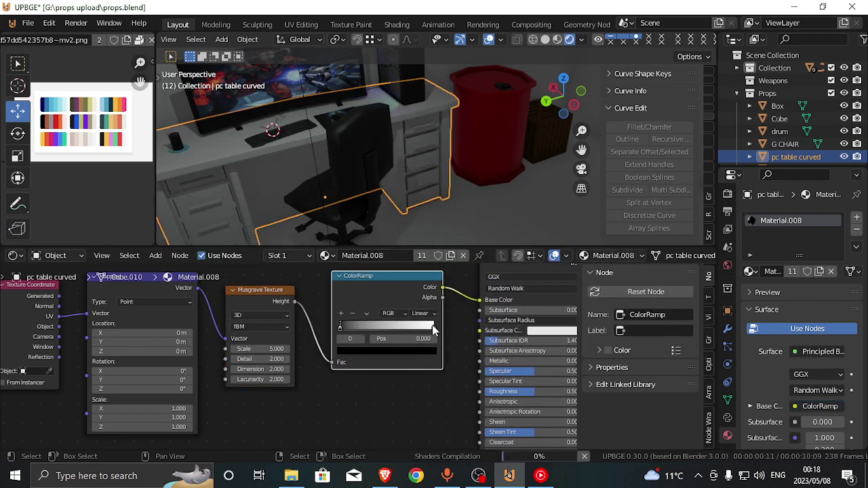
# Colour the ColorRamp's first stop orange and check the tabletop around the keyboard up close
pyautogui.click(409, 351)
pyautogui.moveTo(416, 282)
pyautogui.mouseDown()
pyautogui.moveTo(417, 233)
pyautogui.moveTo(380, 274)
pyautogui.moveTo(361, 275)
pyautogui.mouseUp()
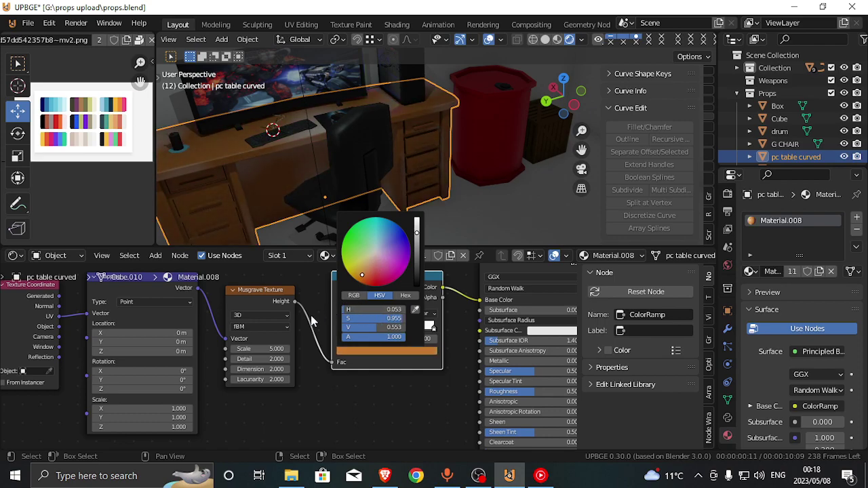
pyautogui.scroll(1, 314, 313)
pyautogui.scroll(7, 232, 177)
pyautogui.scroll(-2, 231, 176)
pyautogui.hotkey('shift', '`')
pyautogui.press('e')
pyautogui.press('w')
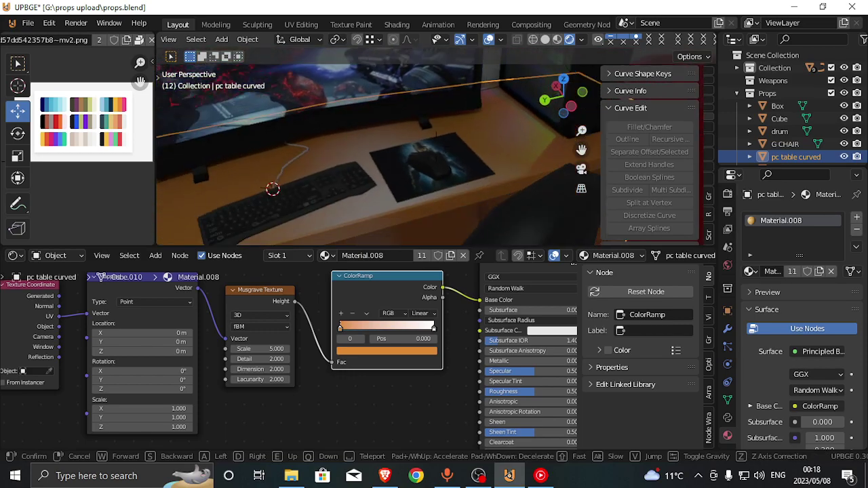
pyautogui.click(436, 146)
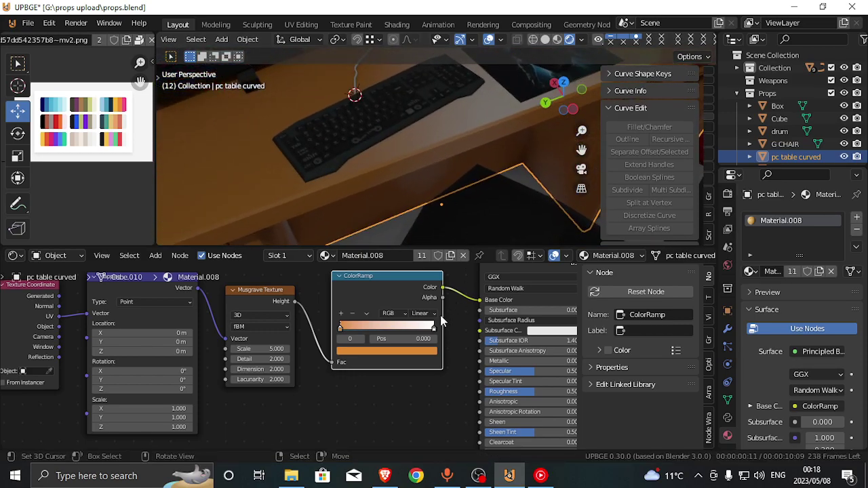
# Switch the table material's Musgrave Texture node to a Wave Texture
pyautogui.click(251, 325)
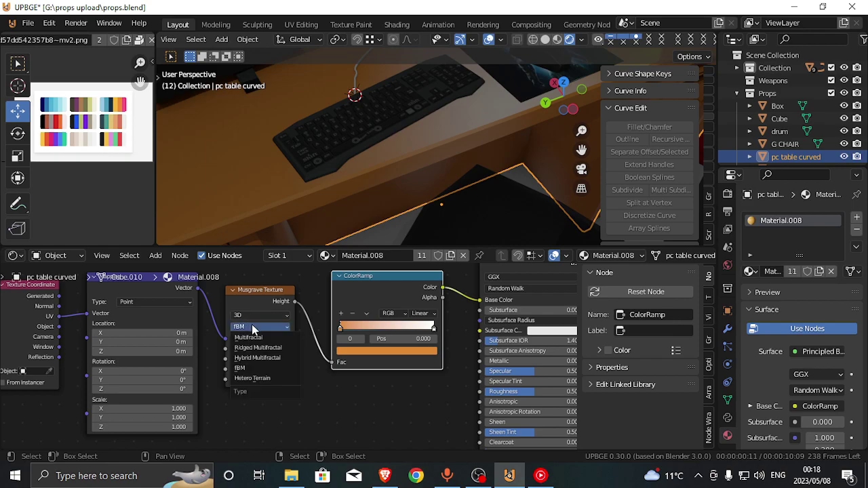
pyautogui.click(267, 308)
pyautogui.click(264, 316)
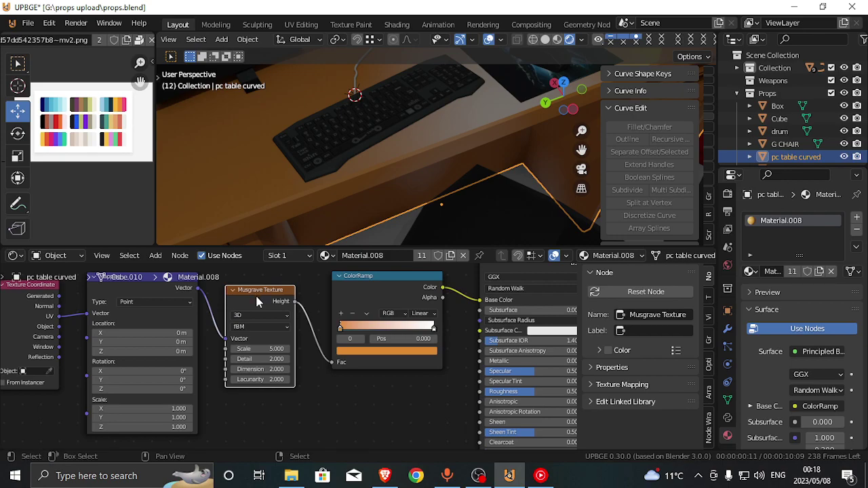
pyautogui.hotkey('shift', 's')
pyautogui.moveTo(255, 312)
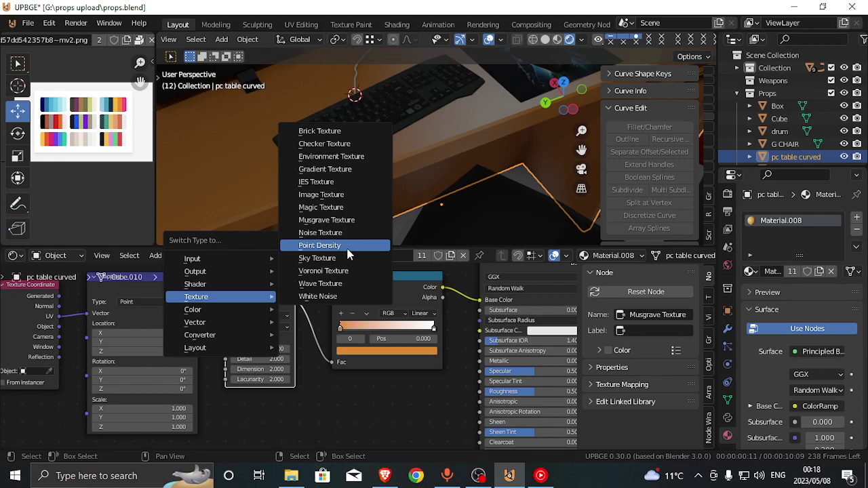
pyautogui.click(347, 284)
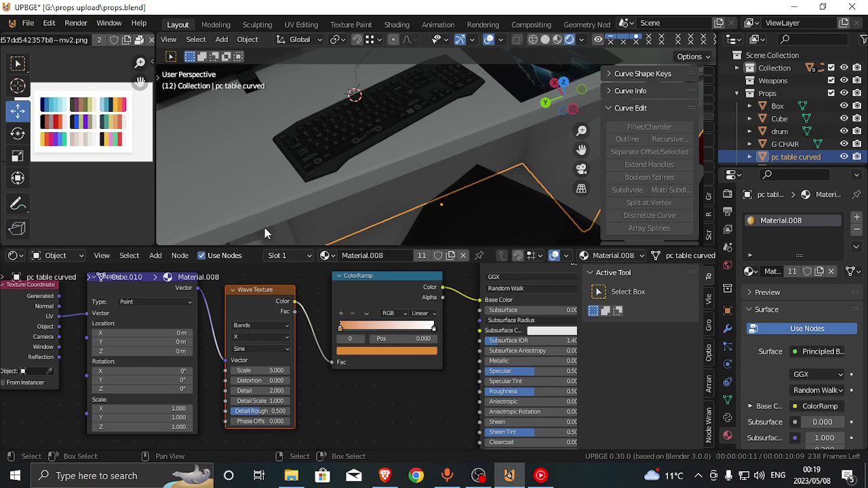
pyautogui.hotkey('shift', '`')
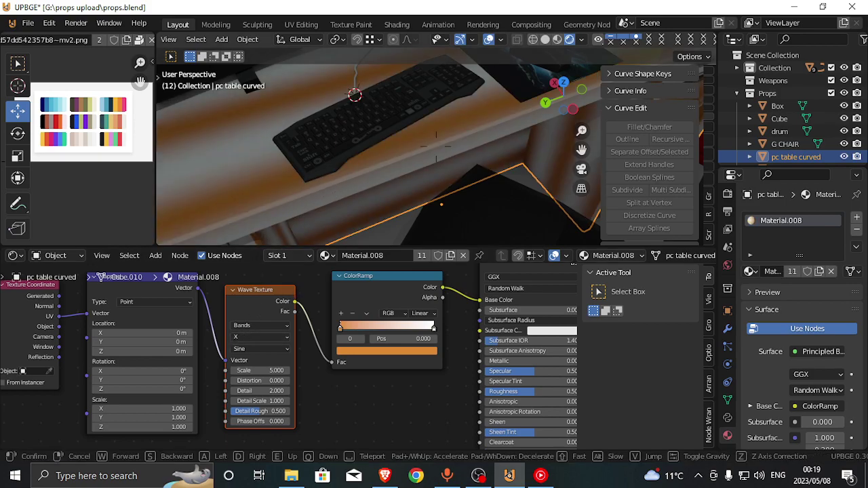
pyautogui.press('s')
pyautogui.click(436, 159)
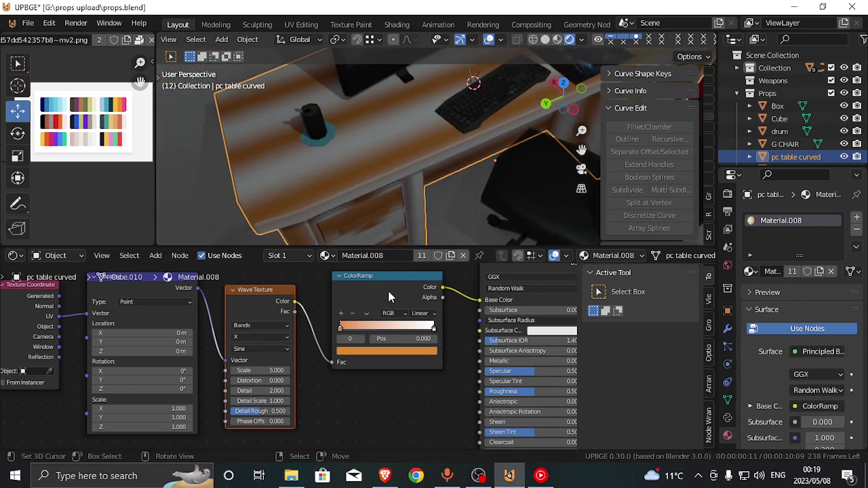
pyautogui.click(254, 348)
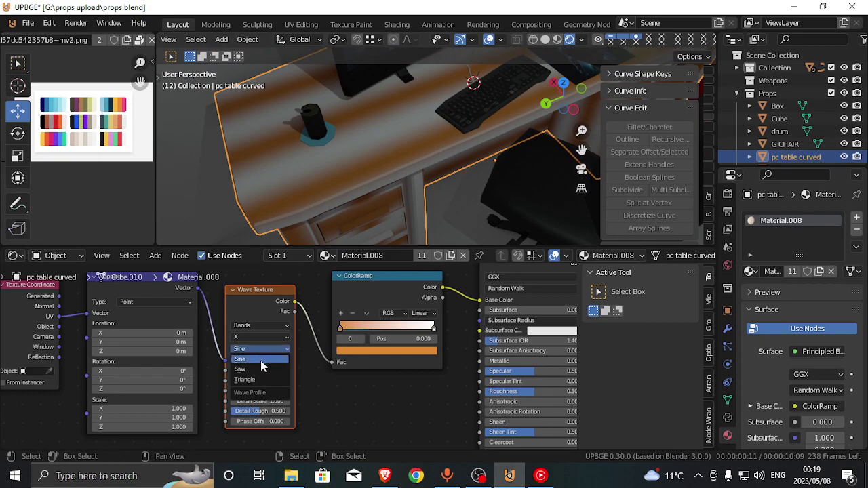
pyautogui.click(261, 367)
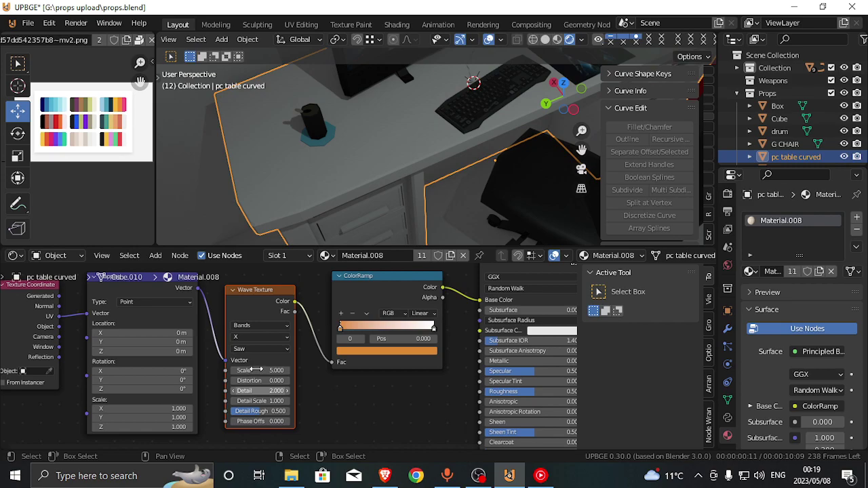
pyautogui.click(265, 367)
pyautogui.moveTo(266, 369)
pyautogui.mouseDown()
pyautogui.moveTo(284, 369)
pyautogui.moveTo(265, 380)
pyautogui.moveTo(284, 380)
pyautogui.moveTo(272, 381)
pyautogui.moveTo(267, 400)
pyautogui.moveTo(278, 401)
pyautogui.moveTo(268, 421)
pyautogui.moveTo(254, 421)
pyautogui.mouseUp()
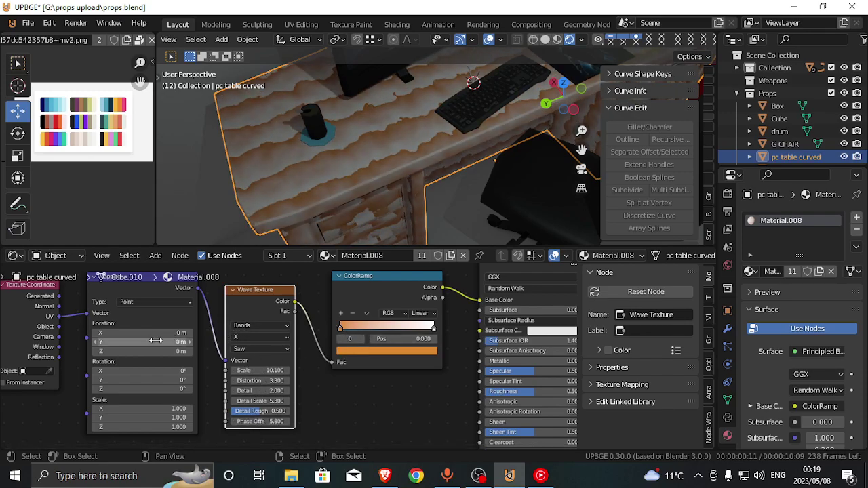
# Set the Mapping node's scale to 8.6 on all axes and the Wave Texture's distortion to 27.5
pyautogui.moveTo(144, 409); pyautogui.dragTo(196, 427)
pyautogui.moveTo(258, 401); pyautogui.dragTo(258, 381)
pyautogui.hotkey('ctrl', 'z')
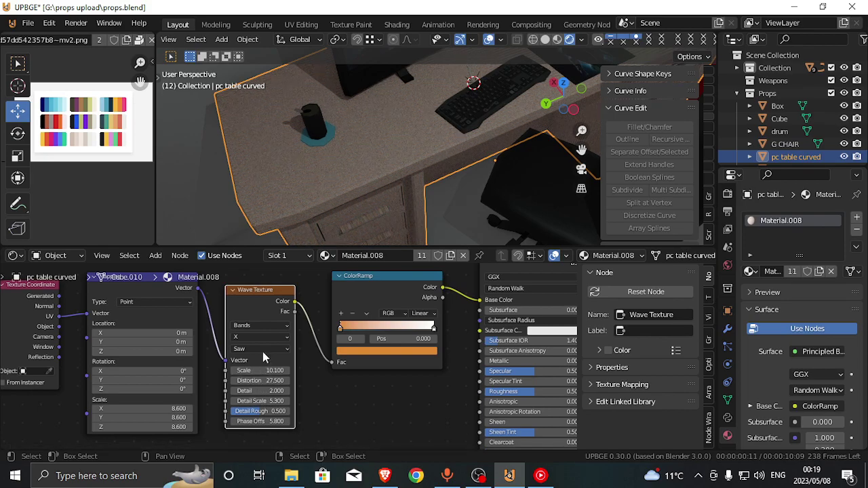
# Examine the wave pattern on the tabletop up close and then across the whole table
pyautogui.hotkey('shift', '`')
pyautogui.press('w')
pyautogui.press('w')
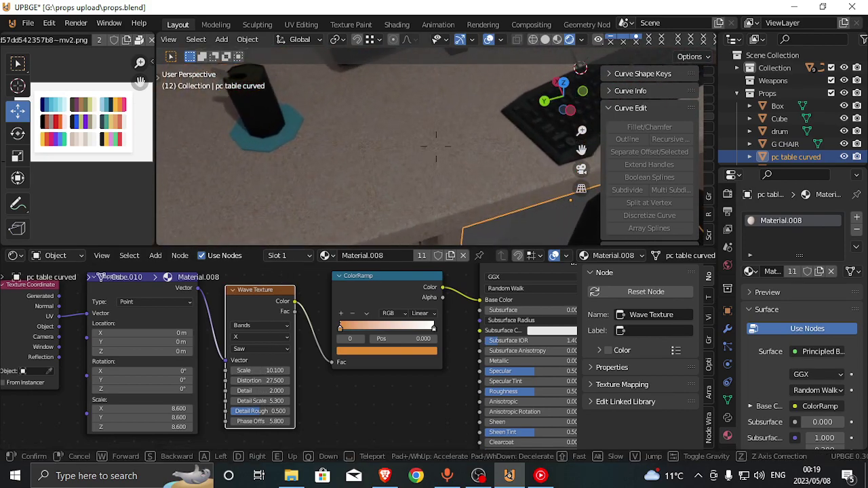
pyautogui.press('s')
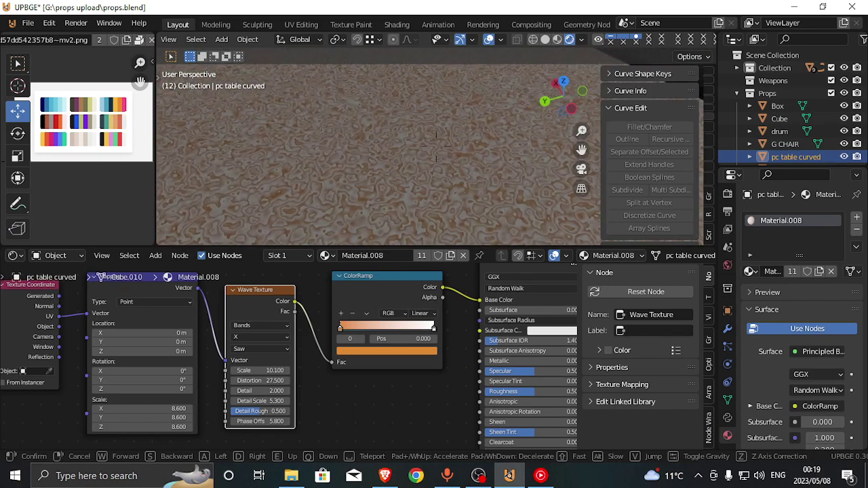
pyautogui.press('s')
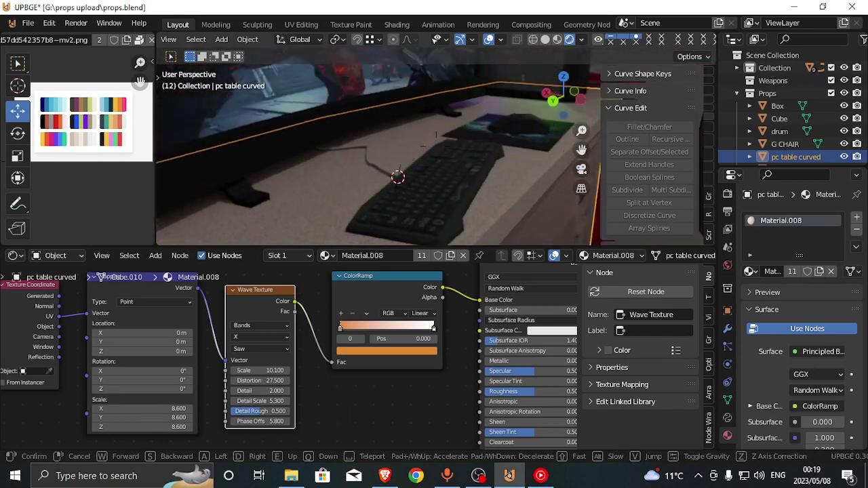
pyautogui.press('a')
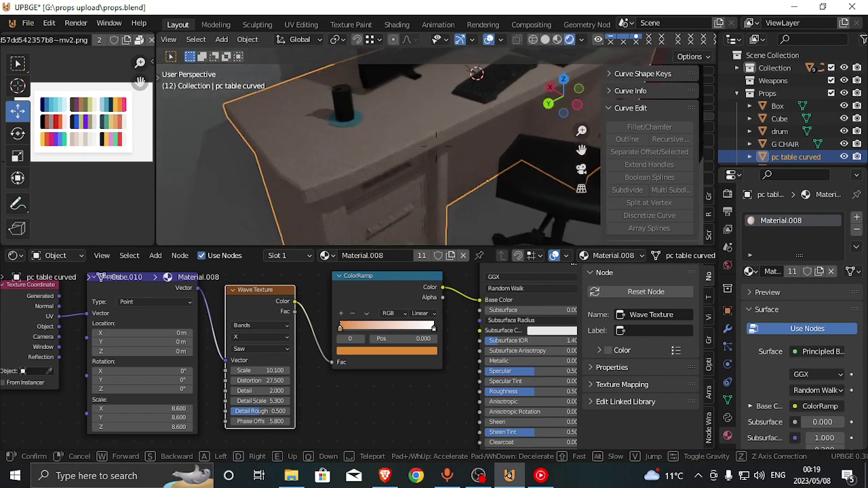
pyautogui.click(436, 147)
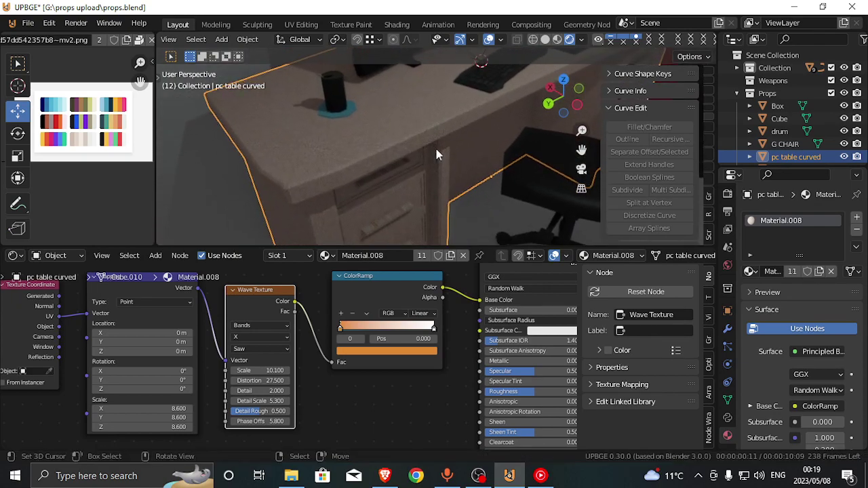
# Recolour the ColorRamp's orange stop dark brown at position 0.482 and place the white stop at 0.891
pyautogui.click(430, 351)
pyautogui.moveTo(413, 251); pyautogui.dragTo(416, 228)
pyautogui.moveTo(337, 326); pyautogui.dragTo(399, 328)
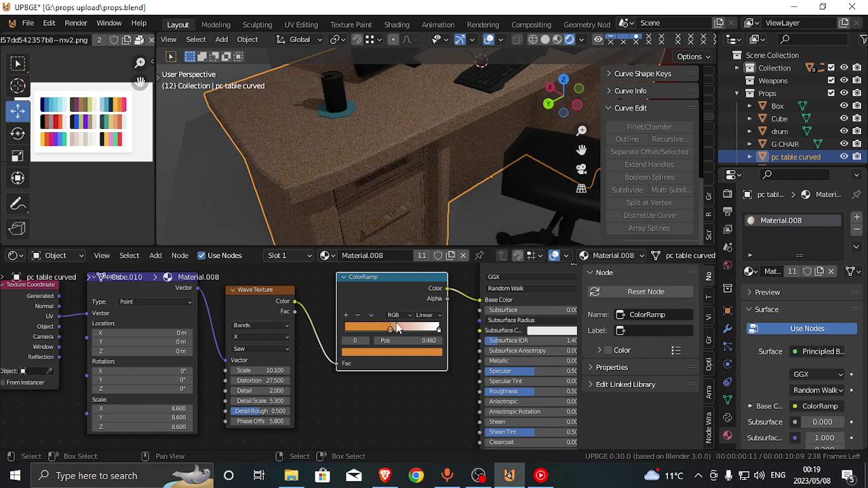
pyautogui.click(396, 353)
pyautogui.moveTo(421, 244); pyautogui.dragTo(420, 253)
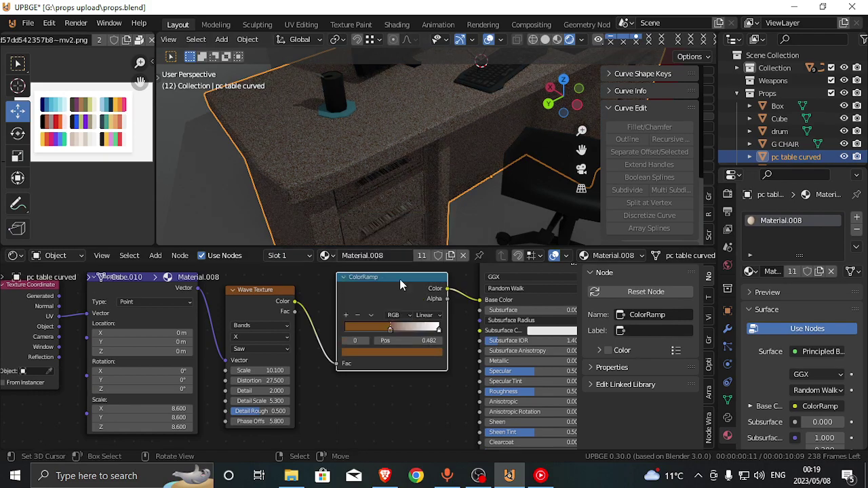
pyautogui.moveTo(438, 330); pyautogui.dragTo(430, 332)
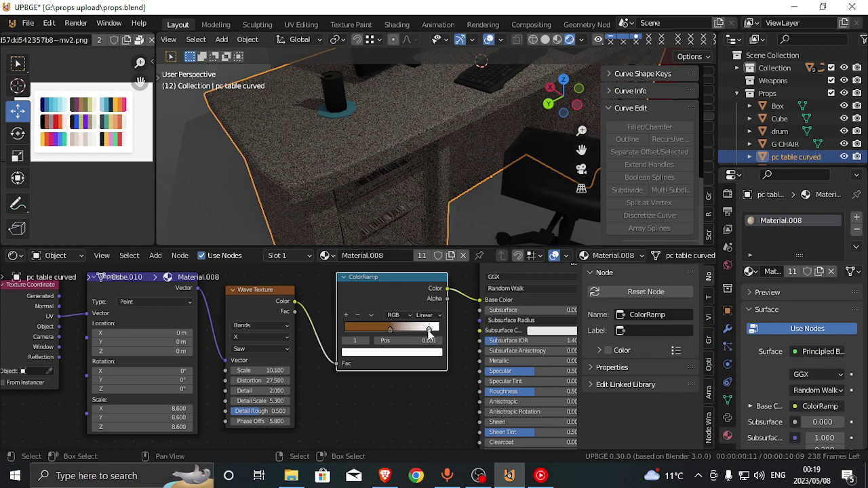
# Set the Wave Texture's bands direction to Diagonal, watching the tabletop beside the cup up close
pyautogui.hotkey('shift', '`')
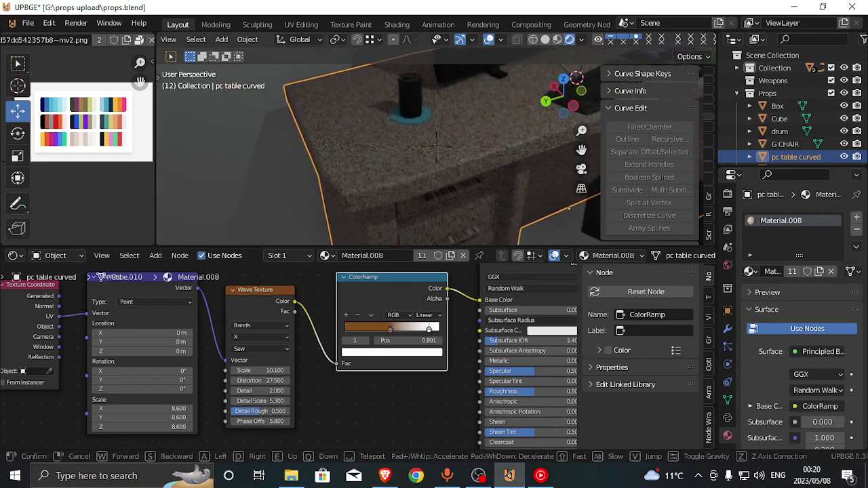
pyautogui.press('w')
pyautogui.click(436, 146)
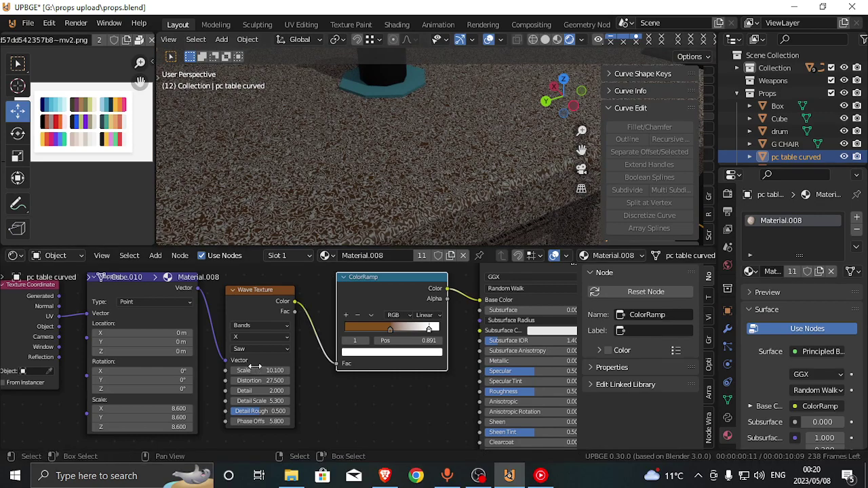
pyautogui.click(257, 337)
pyautogui.click(268, 377)
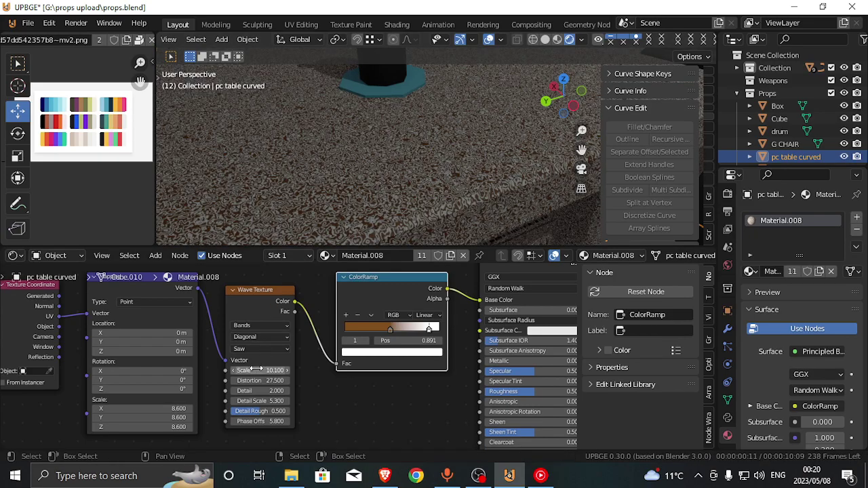
# Reduce the Mapping node's scale to 3.08 on all axes to enlarge the tabletop pattern
pyautogui.hotkey('shift', '`')
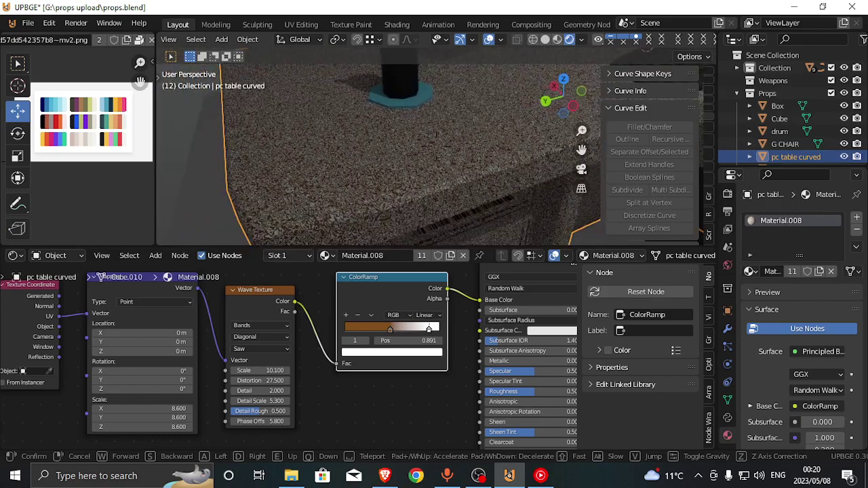
pyautogui.click(437, 152)
pyautogui.moveTo(134, 409); pyautogui.dragTo(76, 408)
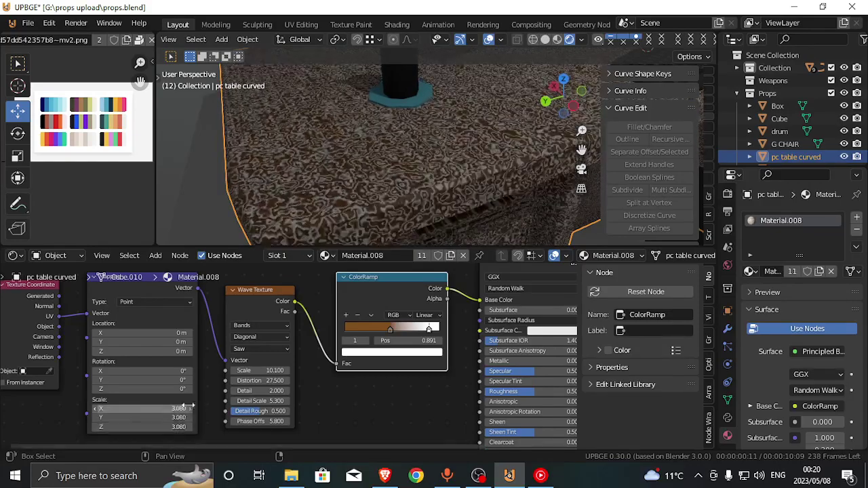
pyautogui.moveTo(271, 370); pyautogui.dragTo(246, 371)
pyautogui.rightClick(246, 370)
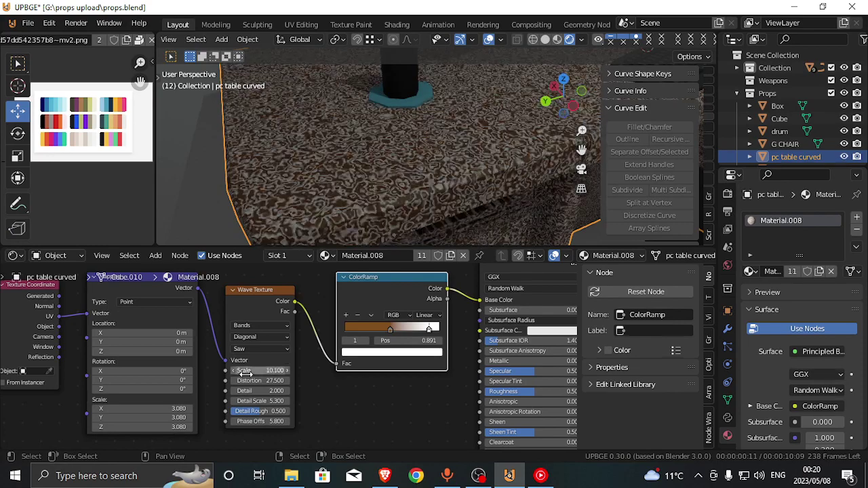
# Switch the Wave Texture from bands to Rings and set the rings direction to Y
pyautogui.click(265, 326)
pyautogui.click(259, 347)
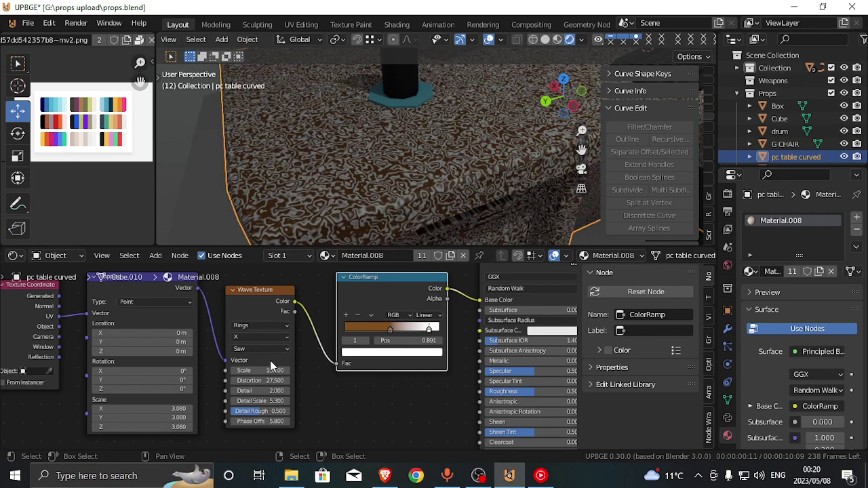
pyautogui.click(269, 339)
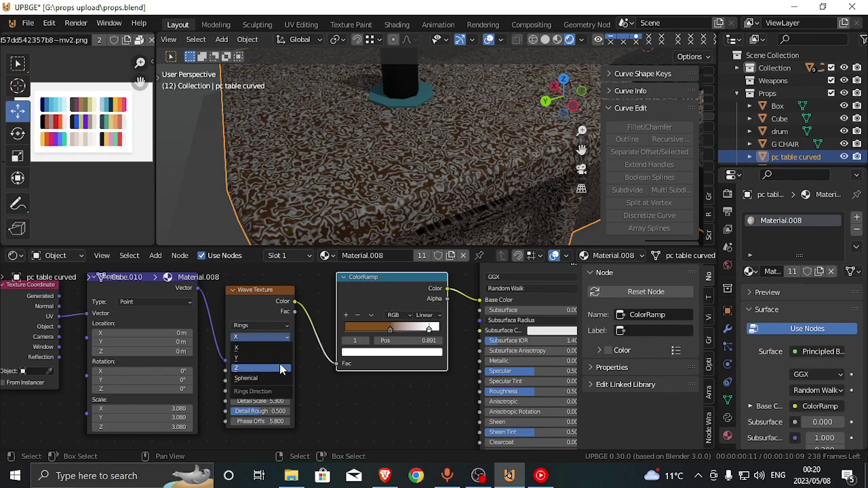
pyautogui.click(281, 356)
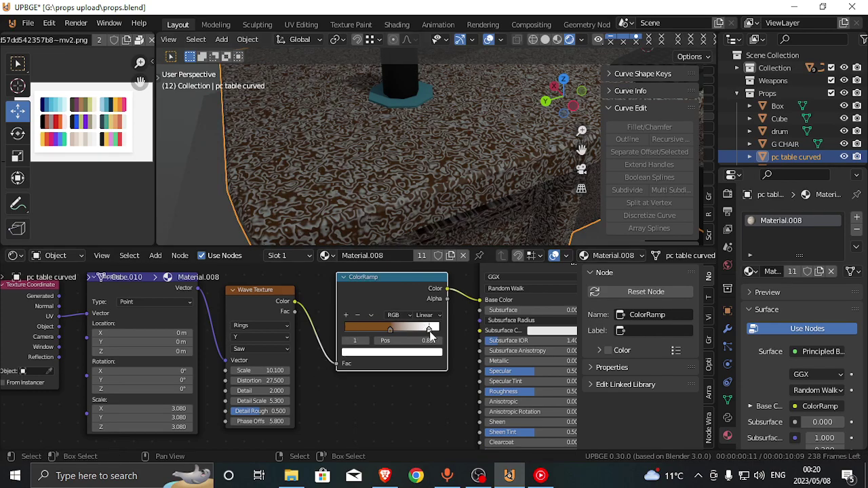
# Place the ColorRamp's white stop at position 1.000 and darken it to near black with a value of 0.016
pyautogui.moveTo(429, 335)
pyautogui.mouseDown()
pyautogui.moveTo(447, 336)
pyautogui.moveTo(418, 332)
pyautogui.moveTo(432, 329)
pyautogui.mouseUp()
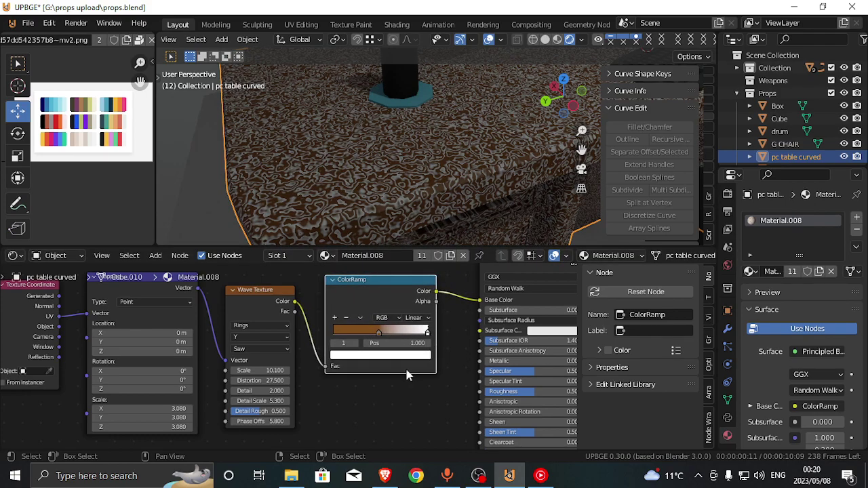
pyautogui.click(413, 356)
pyautogui.click(411, 285)
pyautogui.moveTo(409, 286)
pyautogui.mouseDown()
pyautogui.moveTo(410, 275)
pyautogui.moveTo(415, 288)
pyautogui.mouseUp()
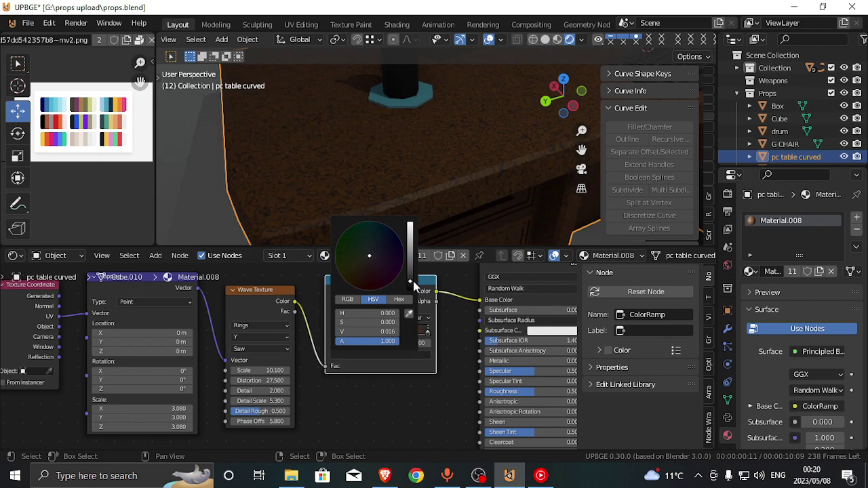
# Raise the Wave Texture's scale to 14.680 and set its type back to Bands
pyautogui.moveTo(248, 372); pyautogui.dragTo(296, 371)
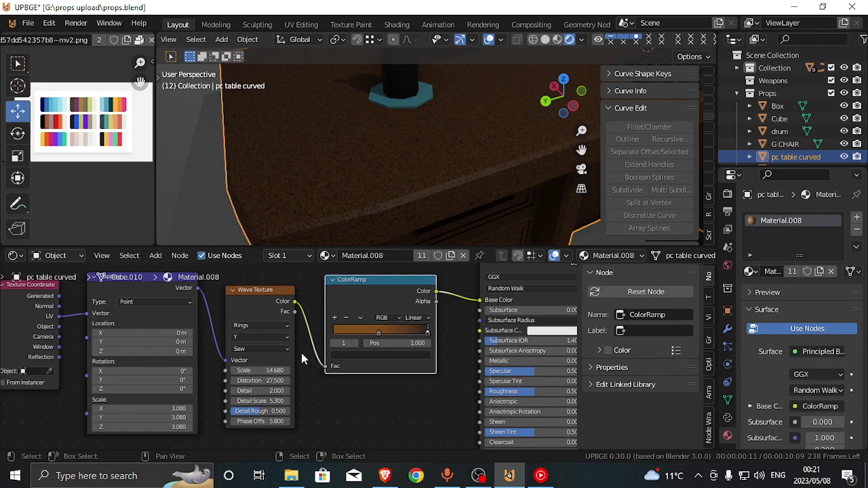
pyautogui.click(267, 326)
pyautogui.click(269, 335)
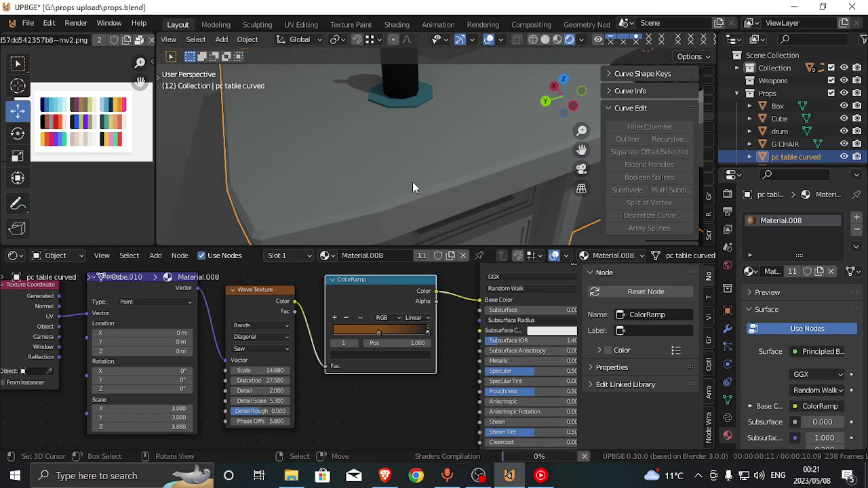
# Set the Wave Texture's bands direction to Y while viewing the tabletop up close
pyautogui.hotkey('shift', '`')
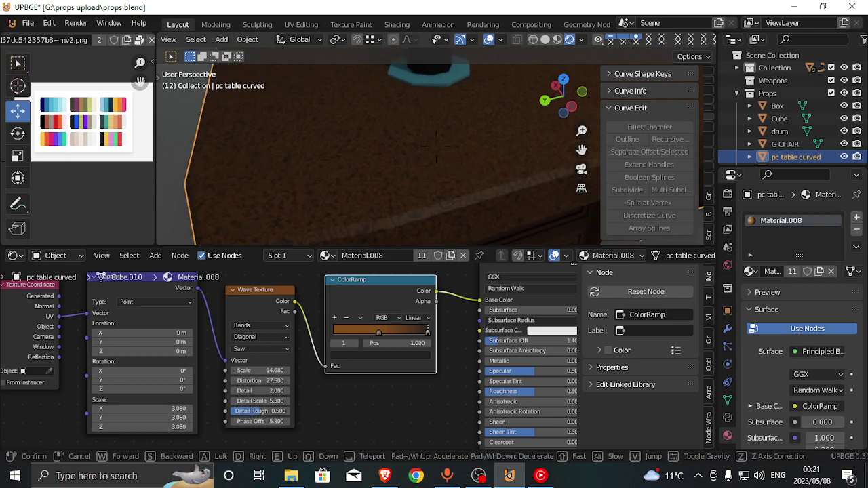
pyautogui.click(435, 144)
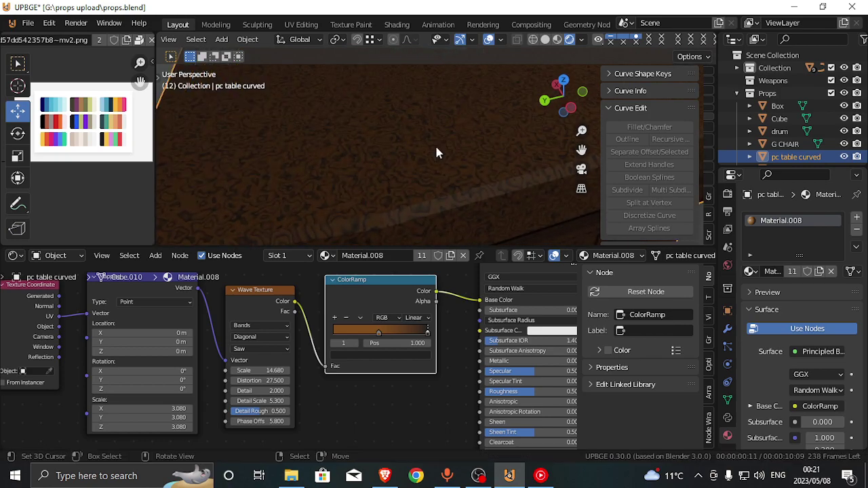
pyautogui.click(269, 337)
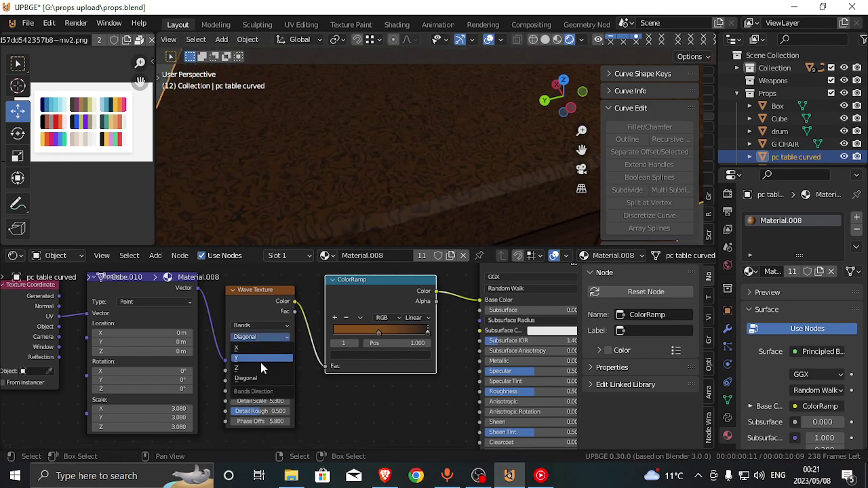
pyautogui.click(261, 360)
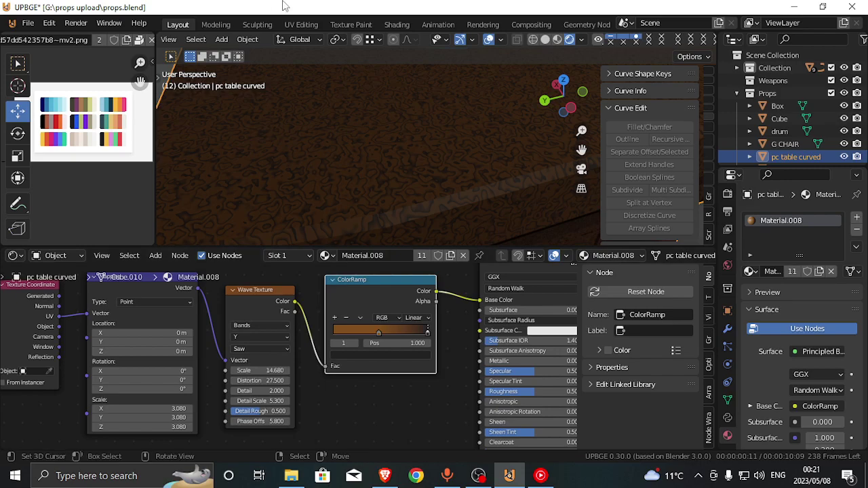
# Set the Wave Texture's detail to 10.000 and its distortion to 9.700, judging the pattern along the table's edge
pyautogui.hotkey('shift', '`')
pyautogui.press('w')
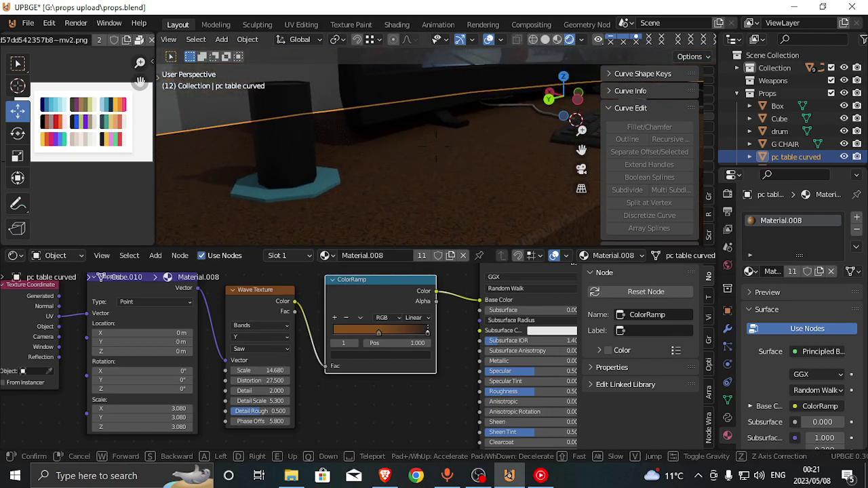
pyautogui.press('w')
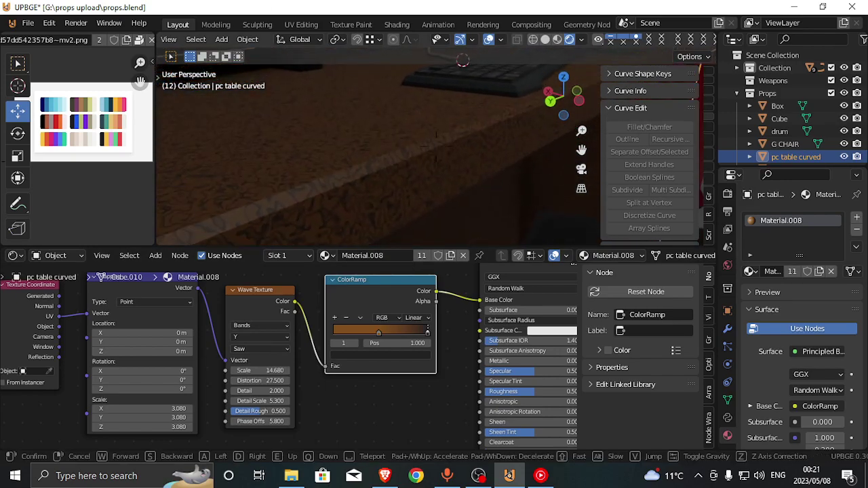
pyautogui.click(436, 146)
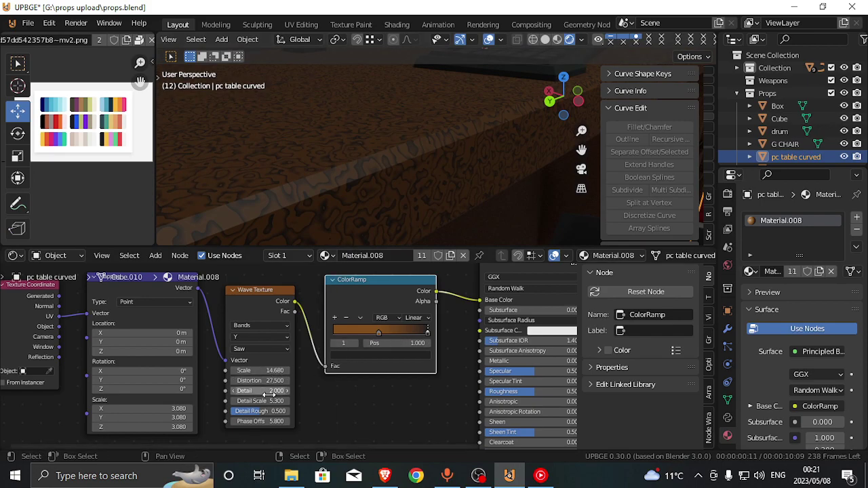
pyautogui.moveTo(271, 391); pyautogui.dragTo(224, 381)
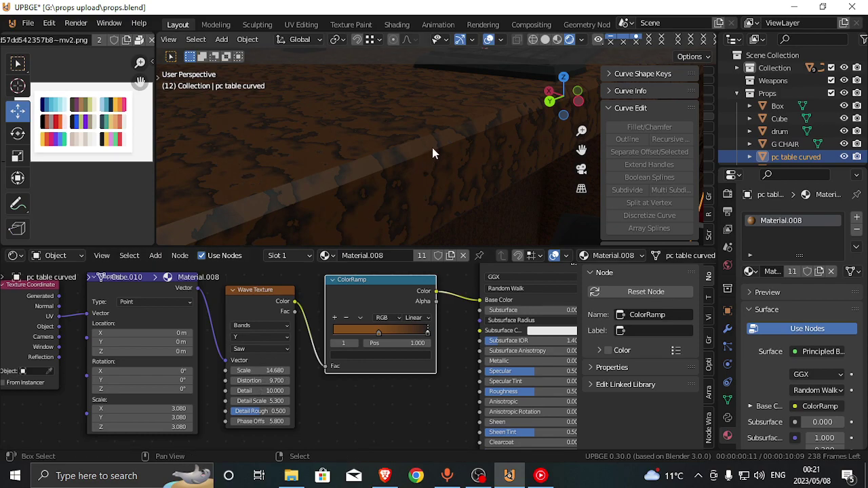
# Set the Wave Texture's bands direction to X, viewing the table corner beside the cup
pyautogui.hotkey('shift', '`')
pyautogui.press('s')
pyautogui.click(435, 143)
pyautogui.click(264, 337)
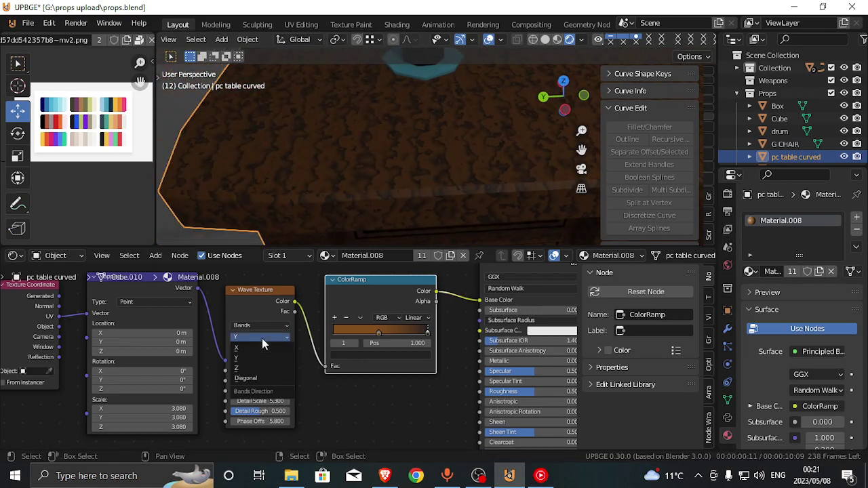
pyautogui.click(262, 346)
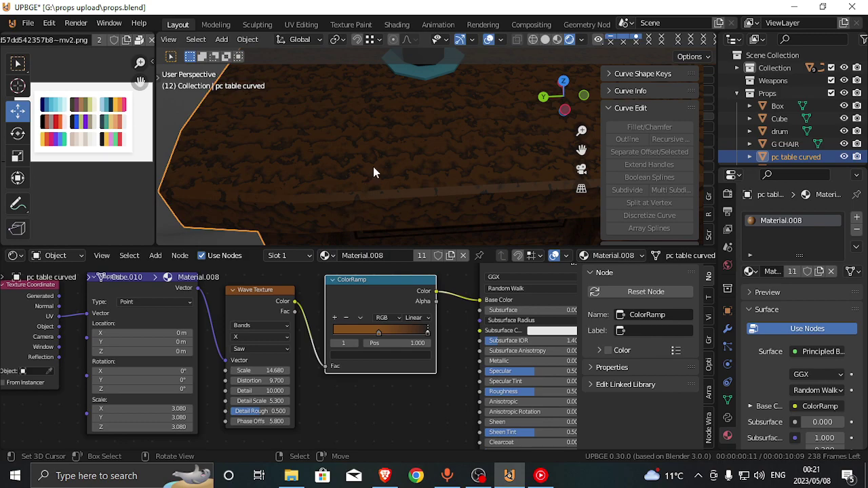
# Examine the finished brown texture along the table's edges up close and then across the whole desk
pyautogui.scroll(-5, 376, 165)
pyautogui.hotkey('shift', '`')
pyautogui.press('w')
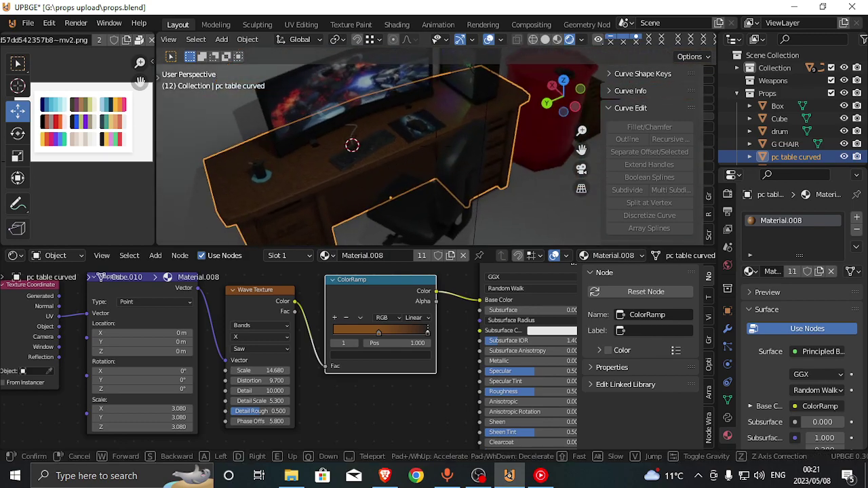
pyautogui.press('w')
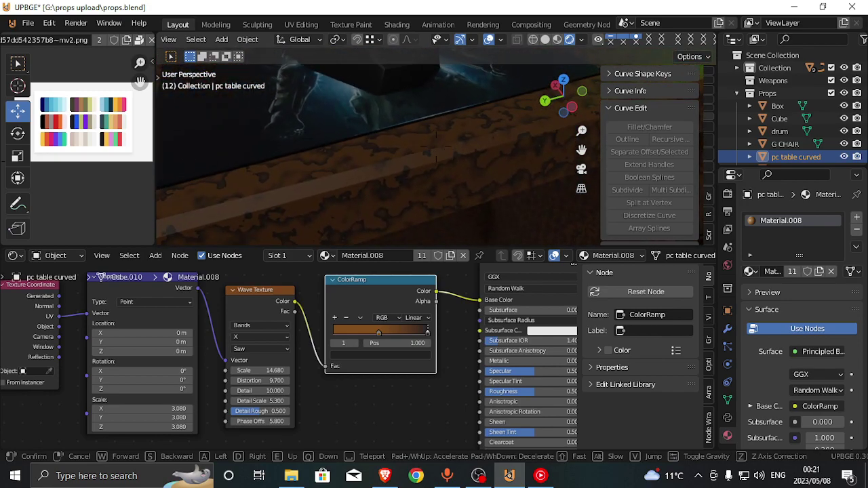
pyautogui.press('w')
pyautogui.press('w')
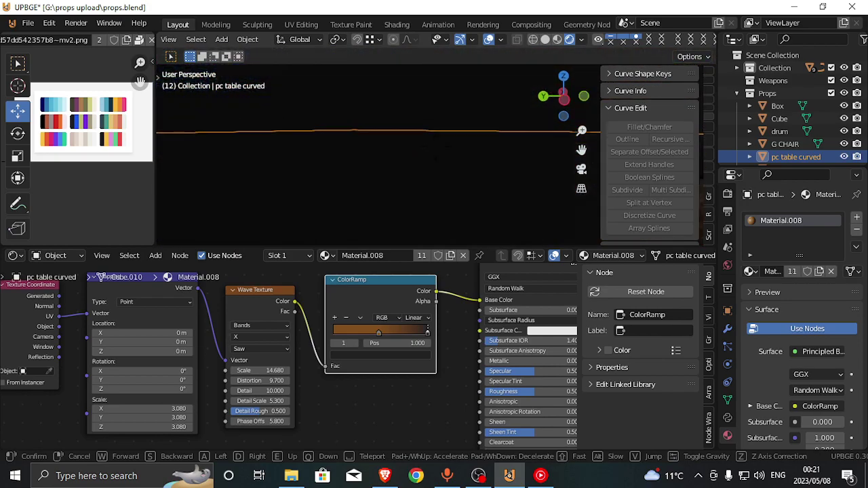
pyautogui.press('s')
pyautogui.press('s')
pyautogui.click(436, 148)
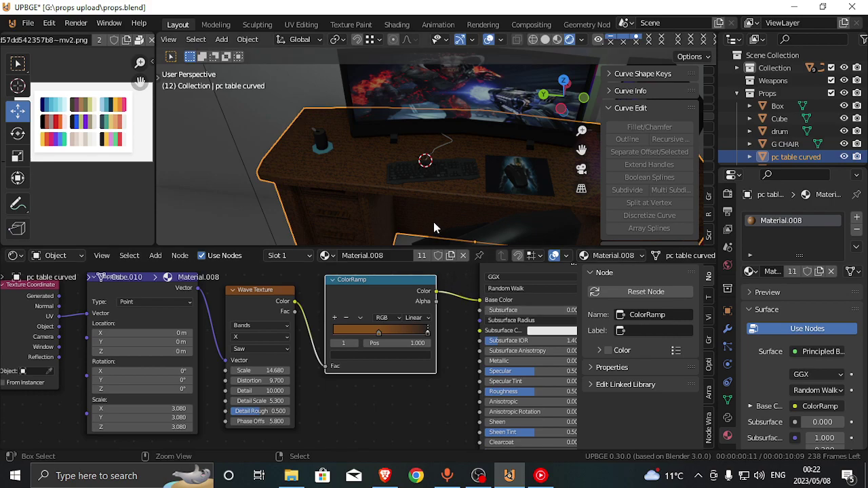
# Save the props.blend file and switch to OBS
pyautogui.hotkey('ctrl', 's')
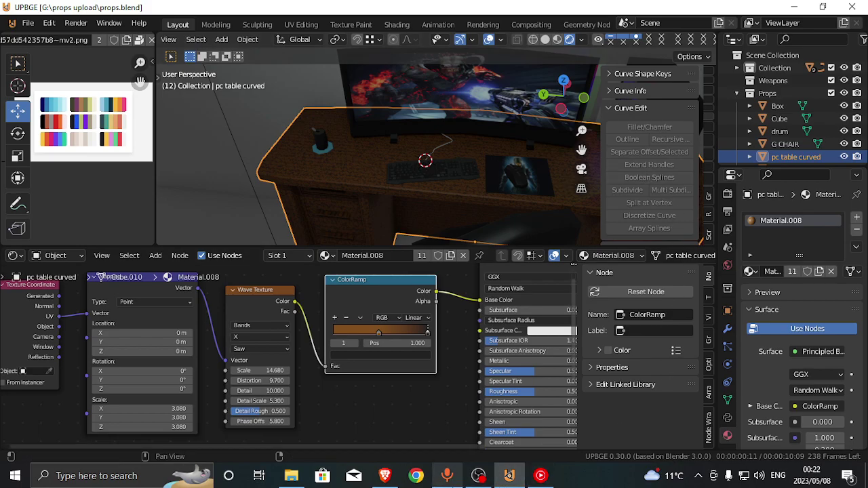
pyautogui.click(478, 476)
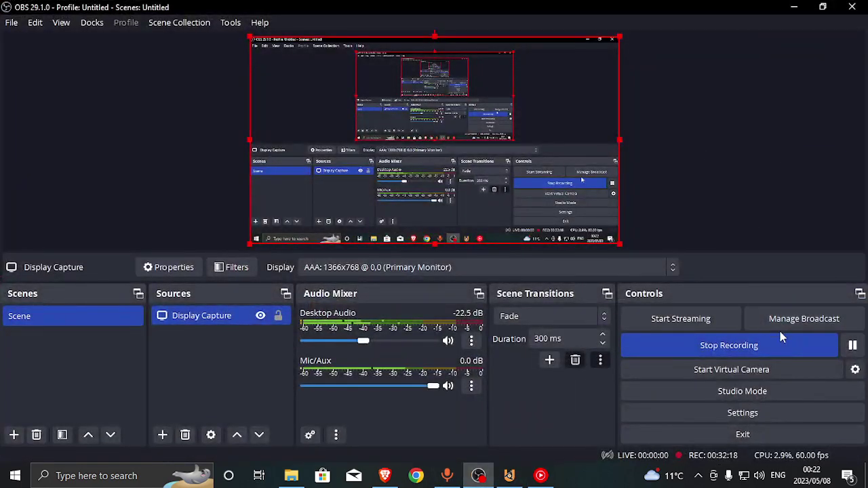